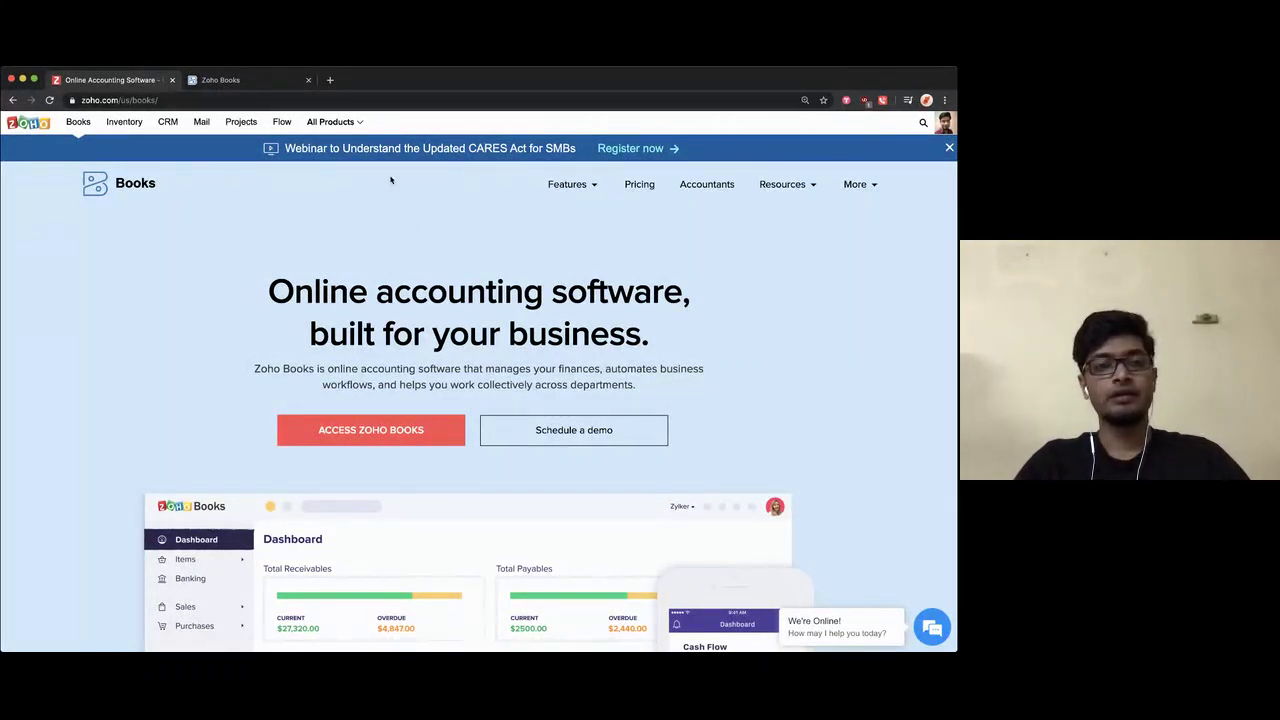
Step: Name the new organization 'Zylker - Global' and set its country to U.S.A
click(255, 86)
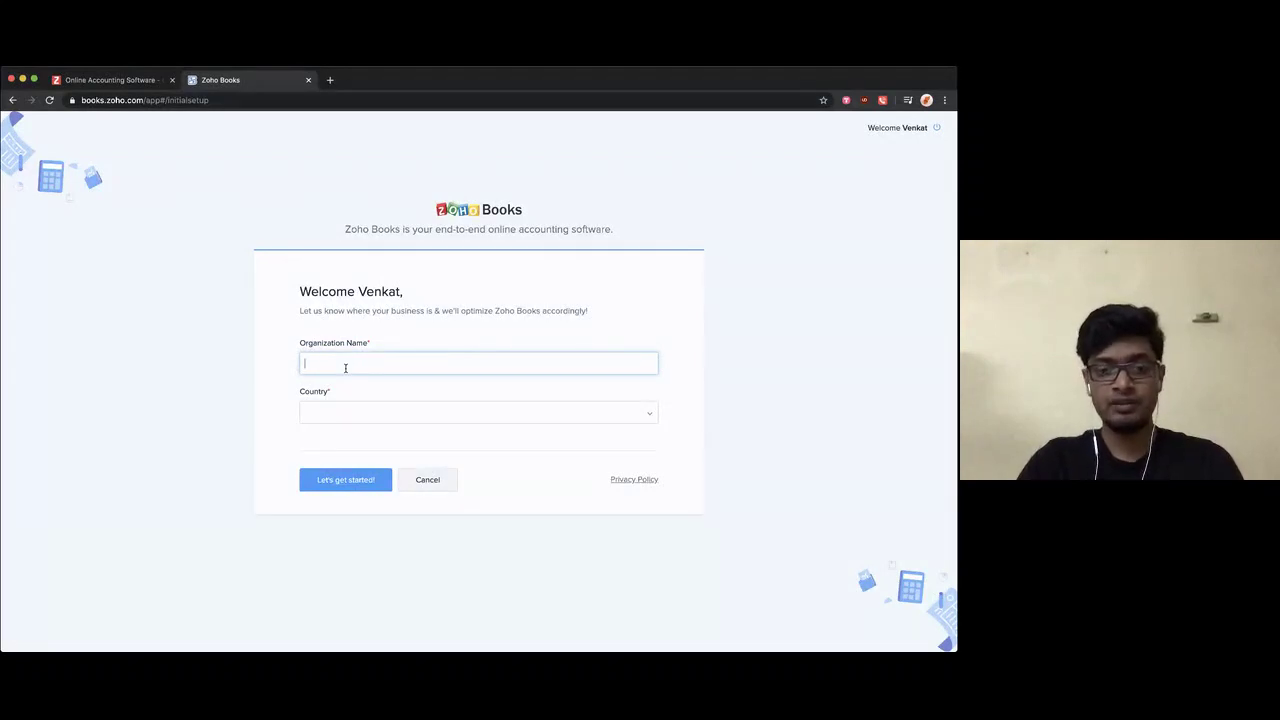
text(Zy)
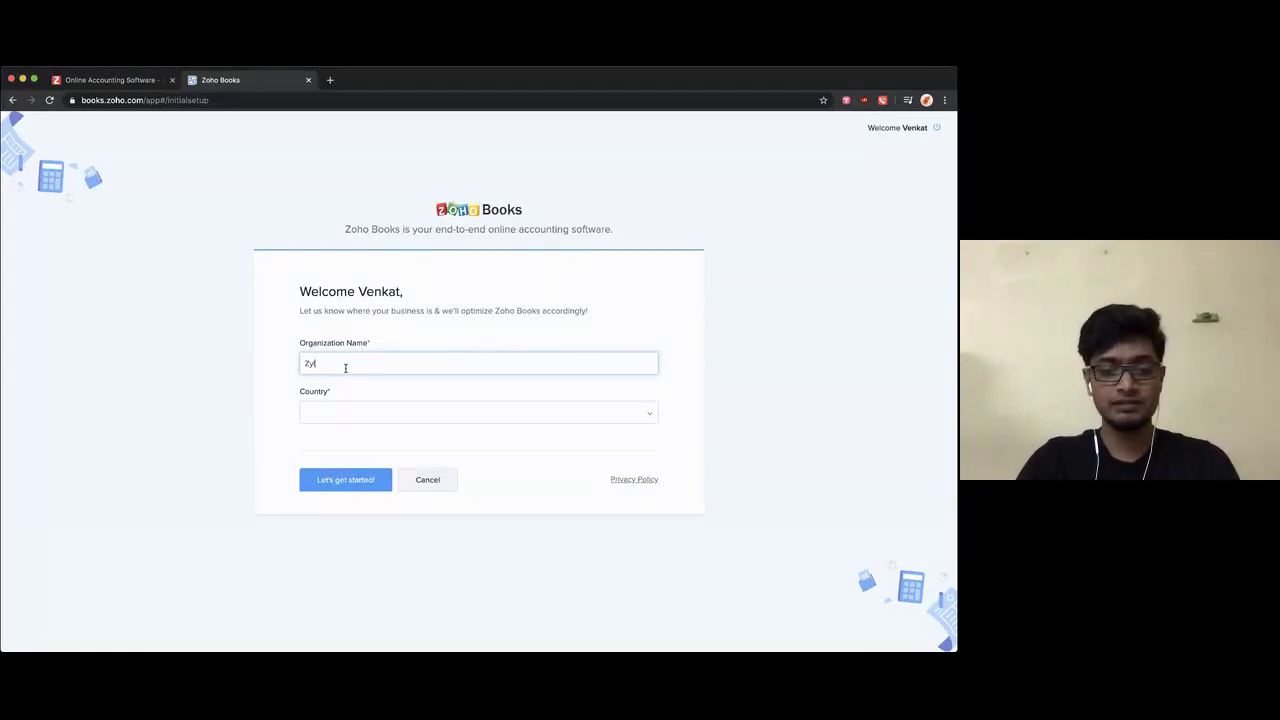
text(lker)
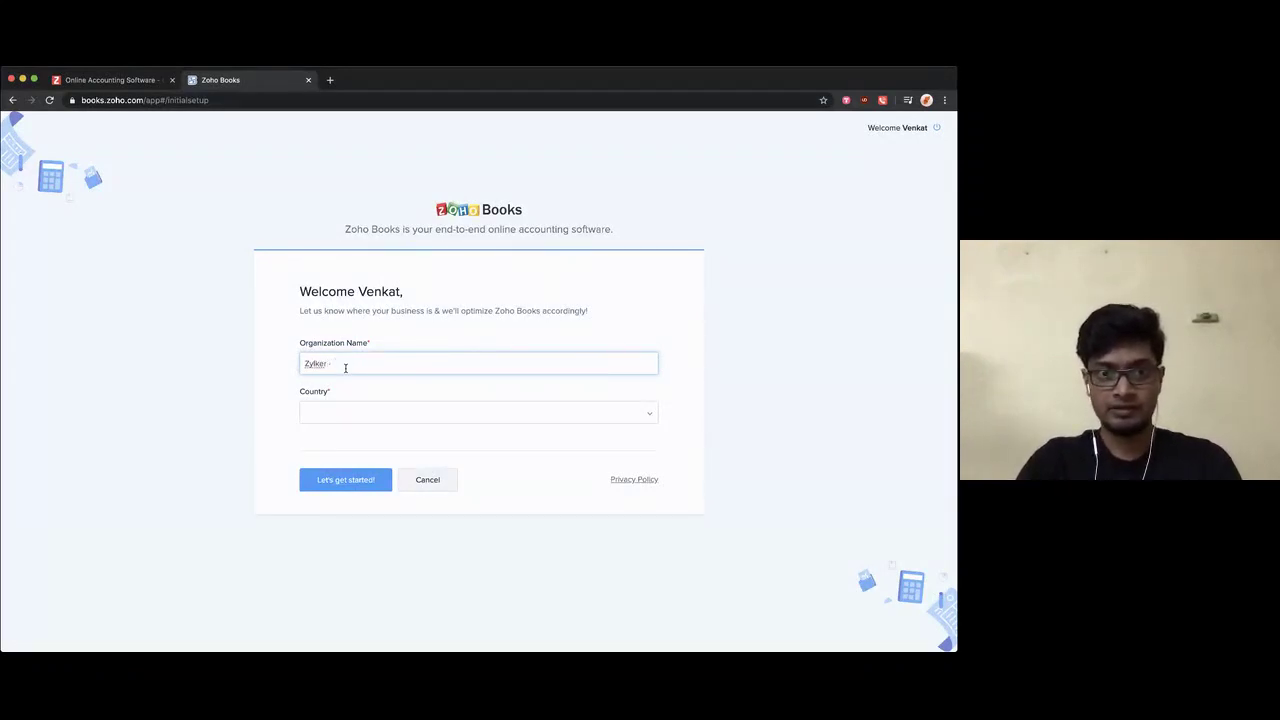
text( -)
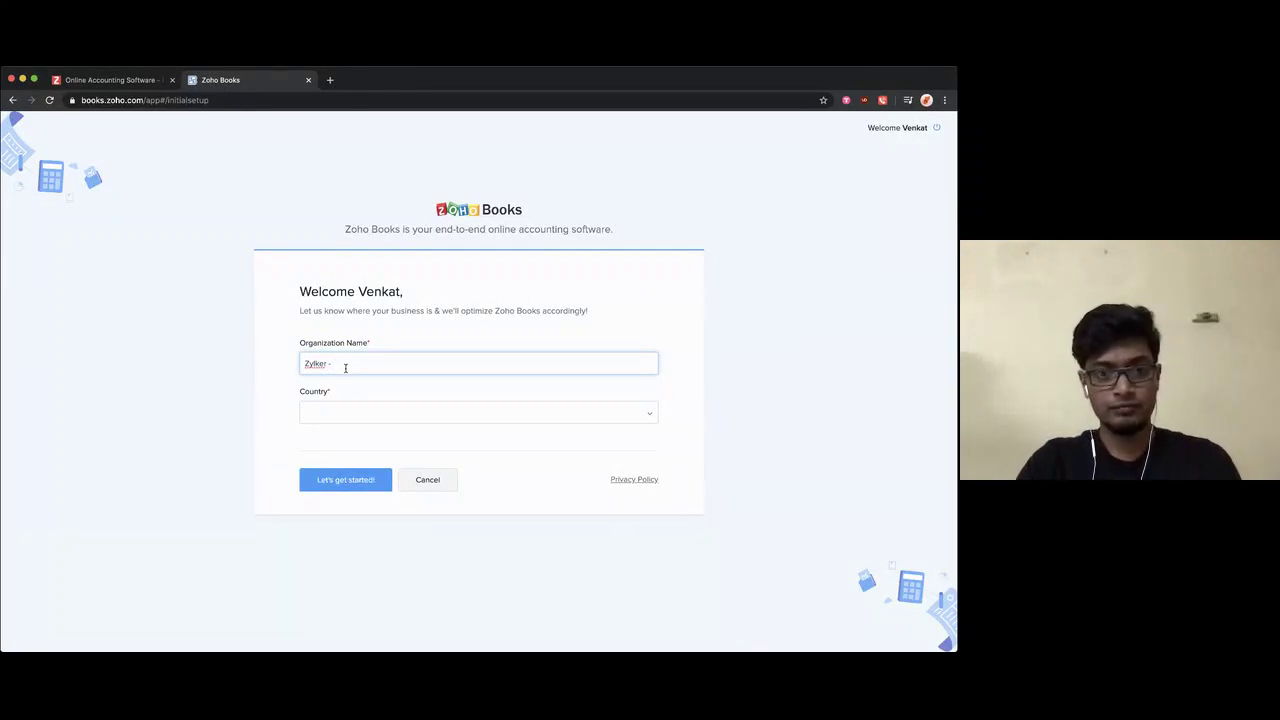
text( Global)
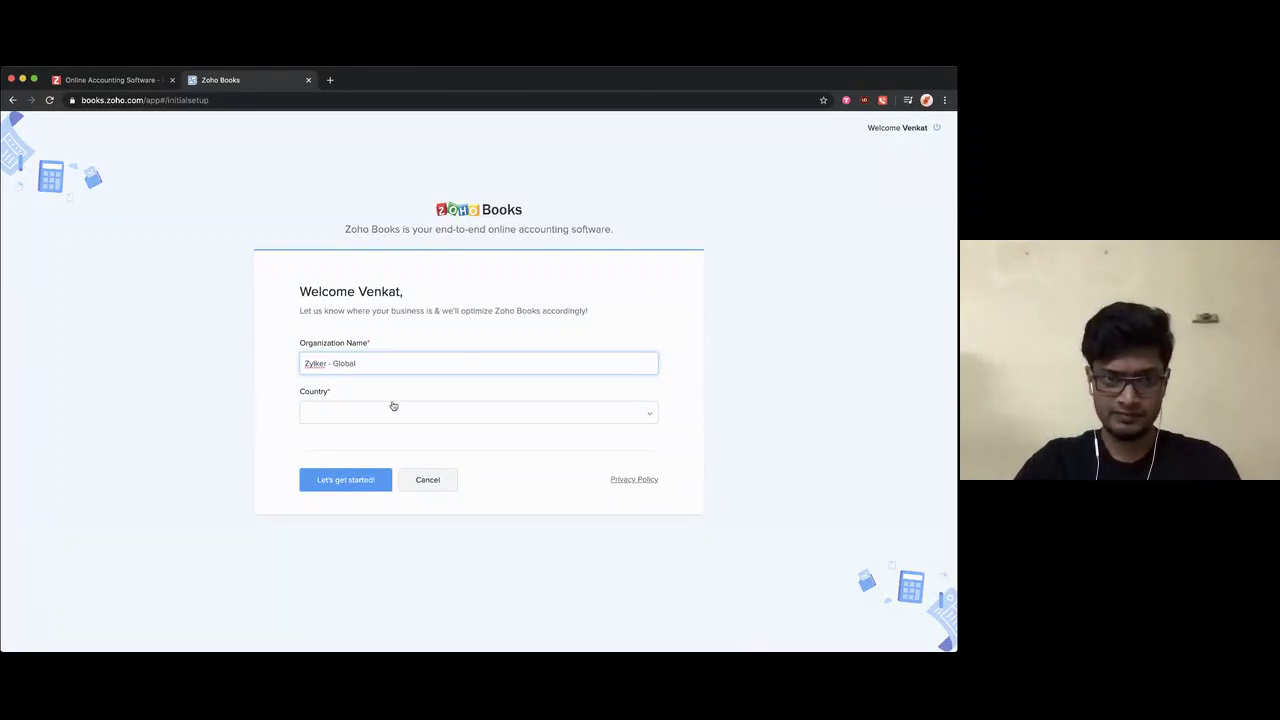
click(329, 414)
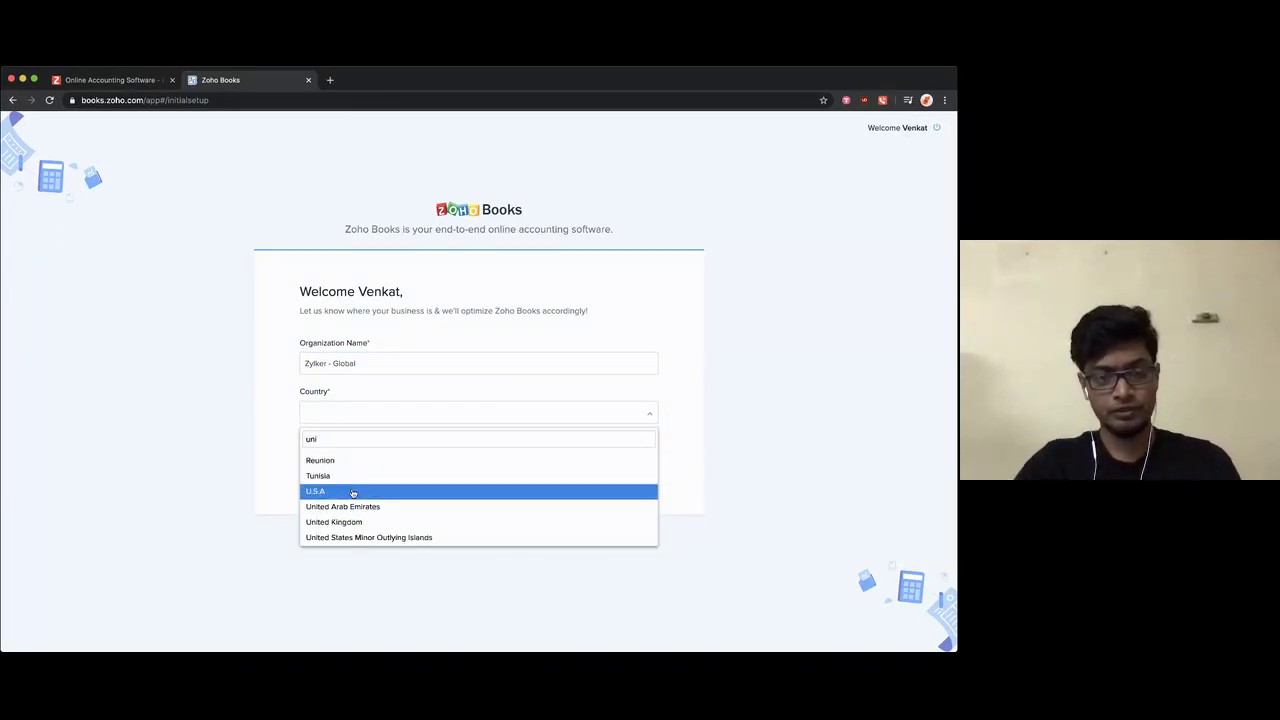
click(351, 491)
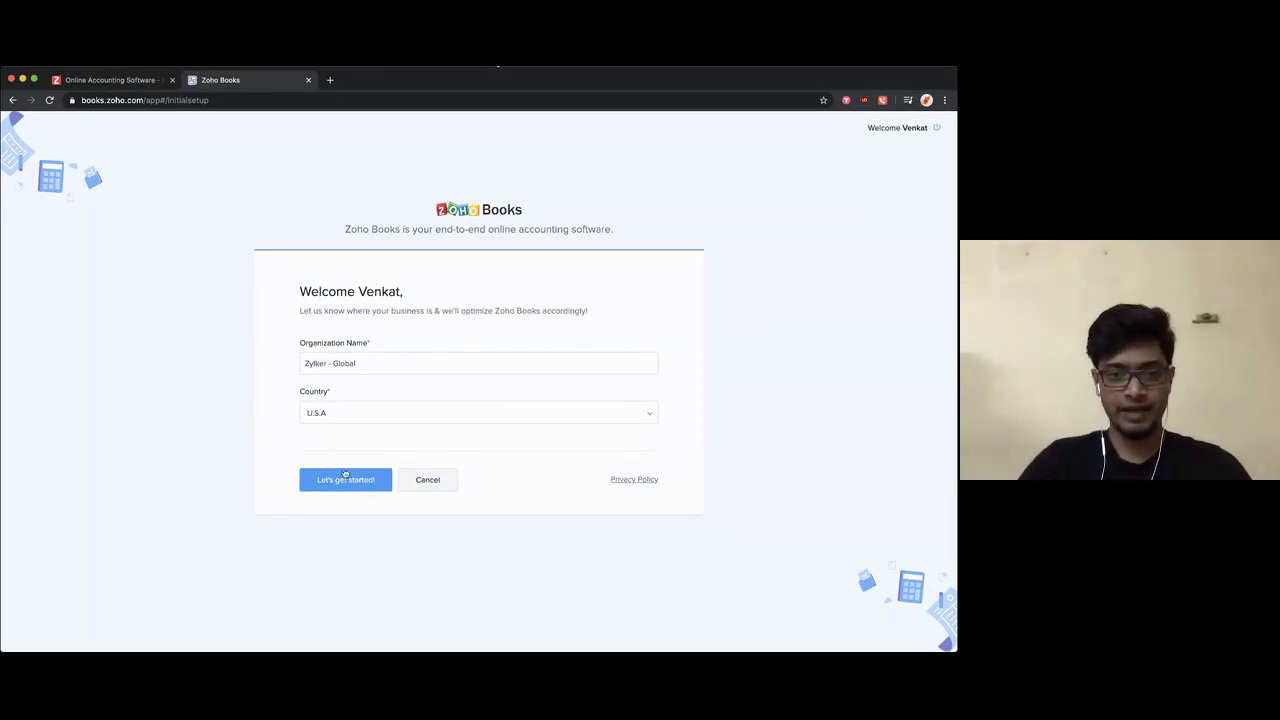
Step: Enter the address as Street 1, Street 2, city California, with California as the state
click(345, 480)
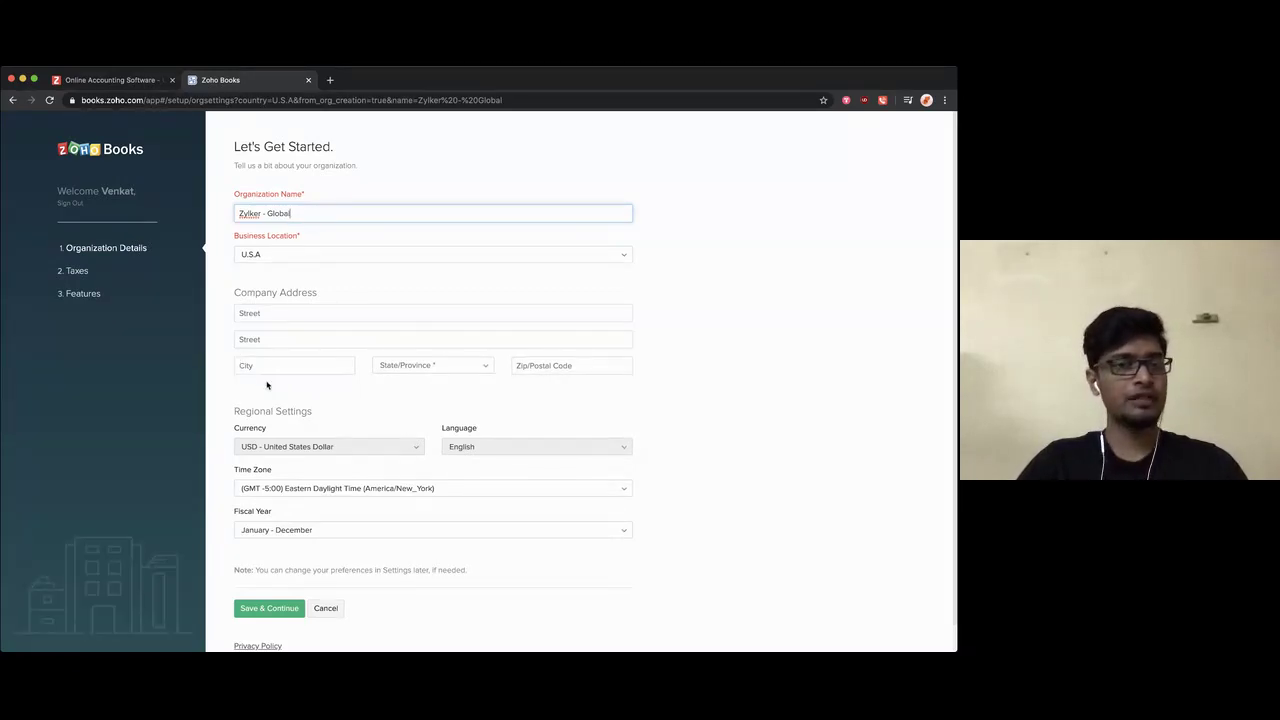
click(273, 316)
text(St)
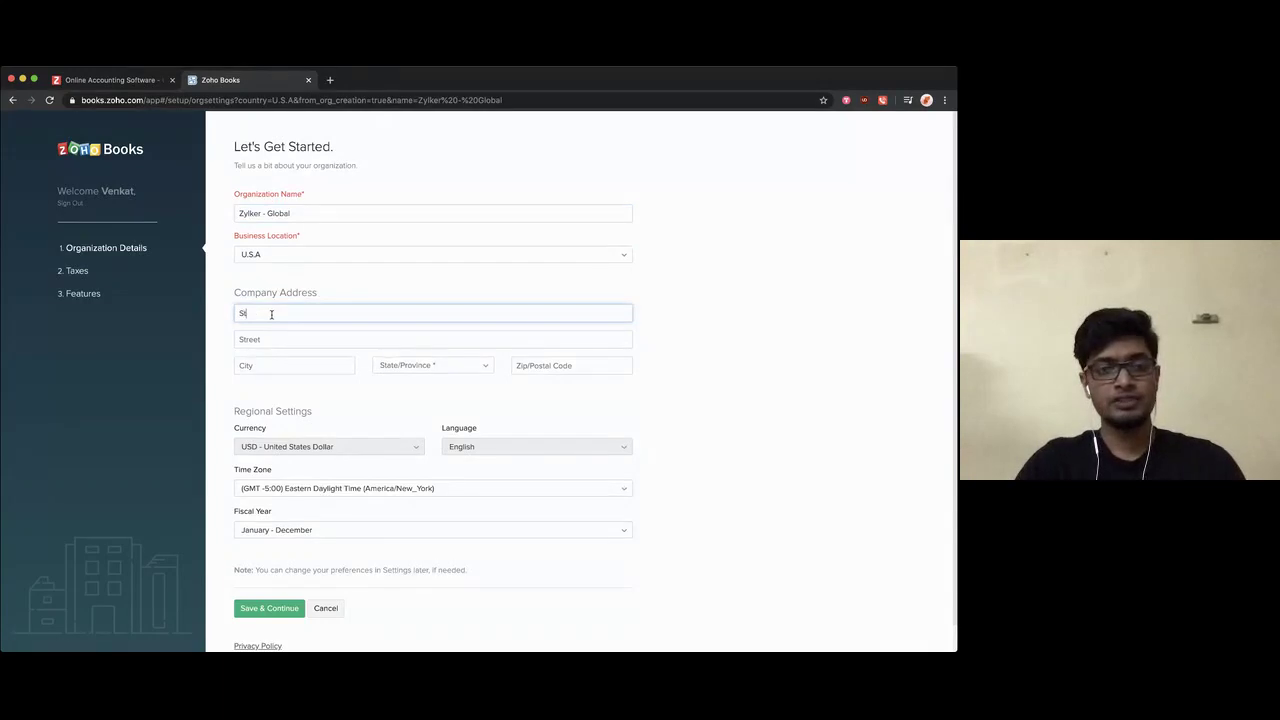
text(reet 1)
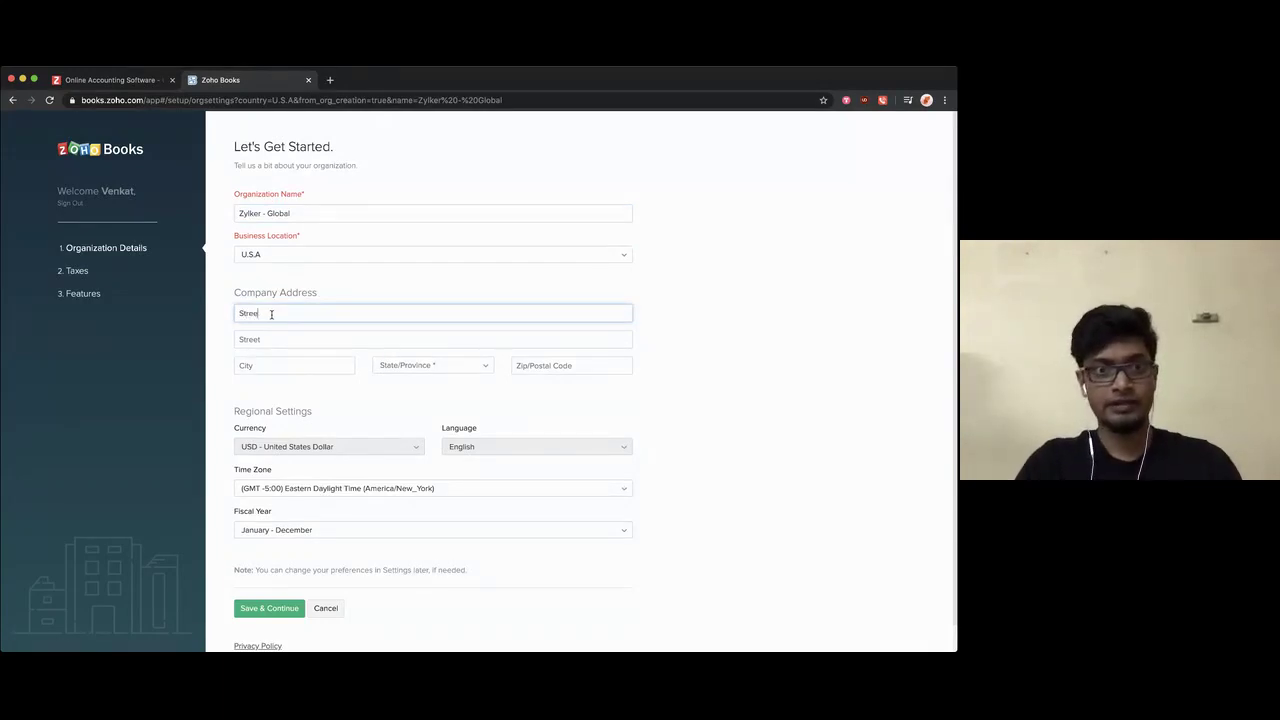
click(283, 345)
text(S)
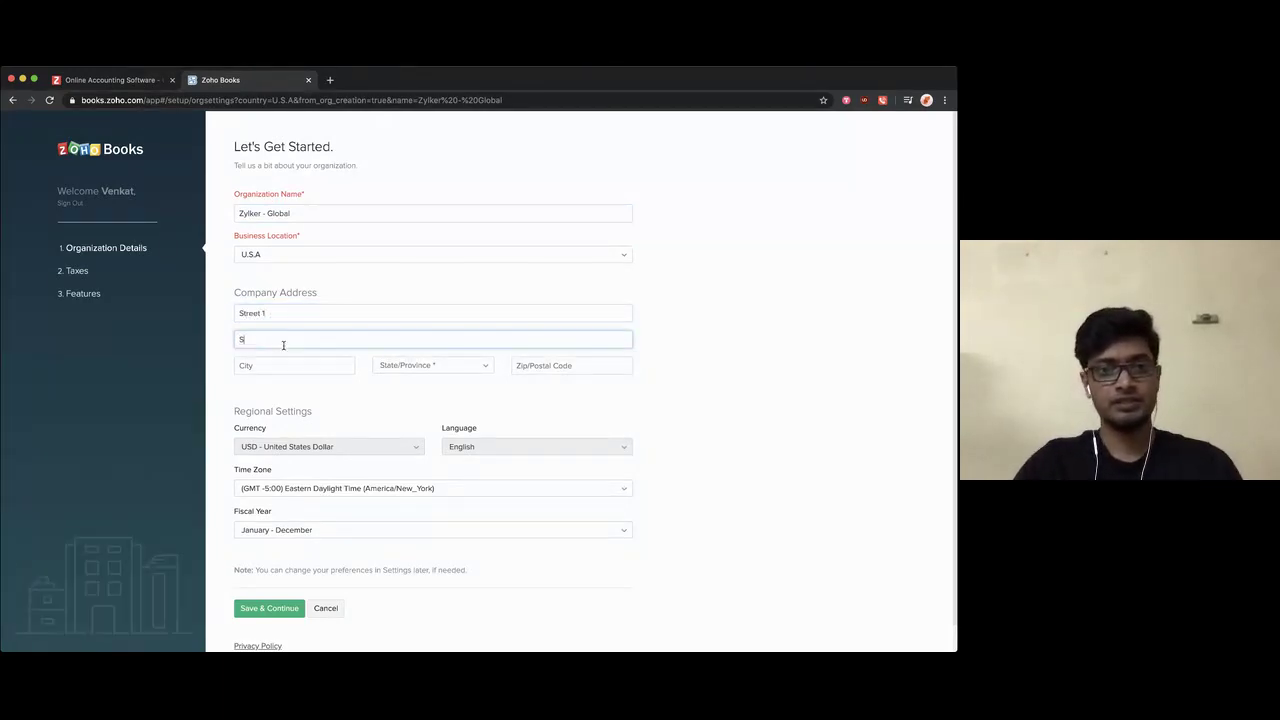
text(treet 2)
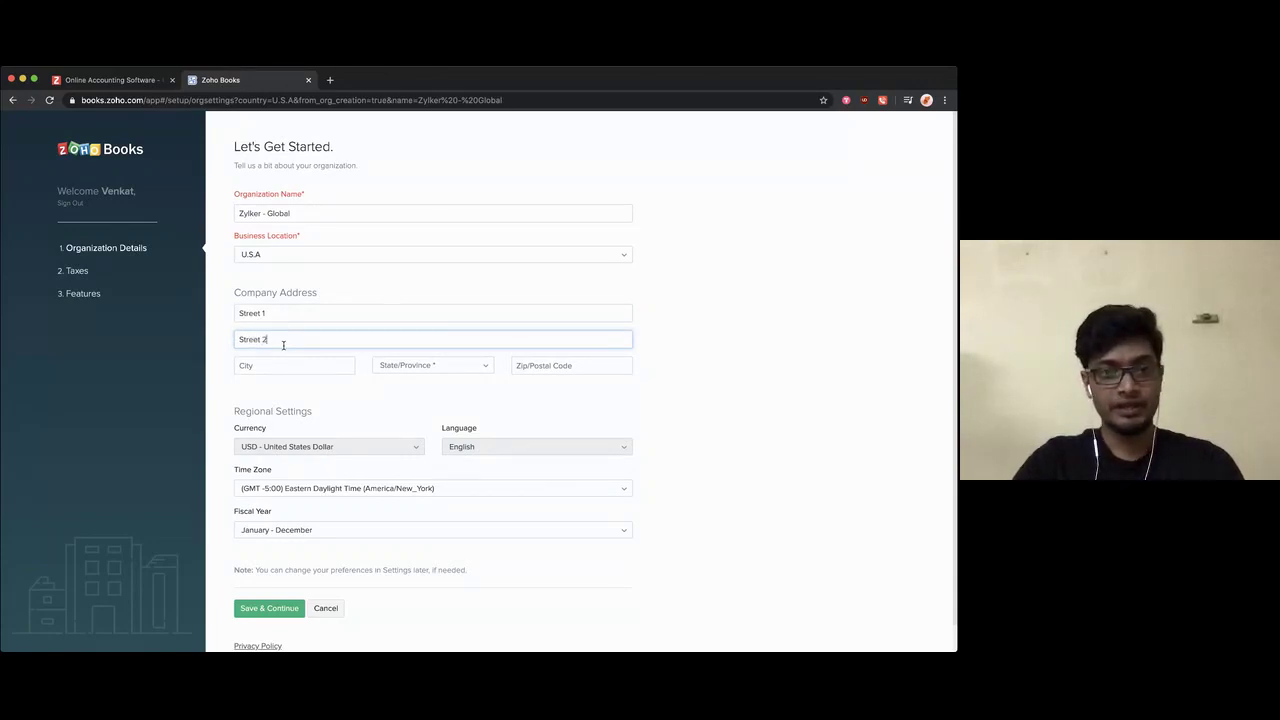
click(294, 364)
text(California)
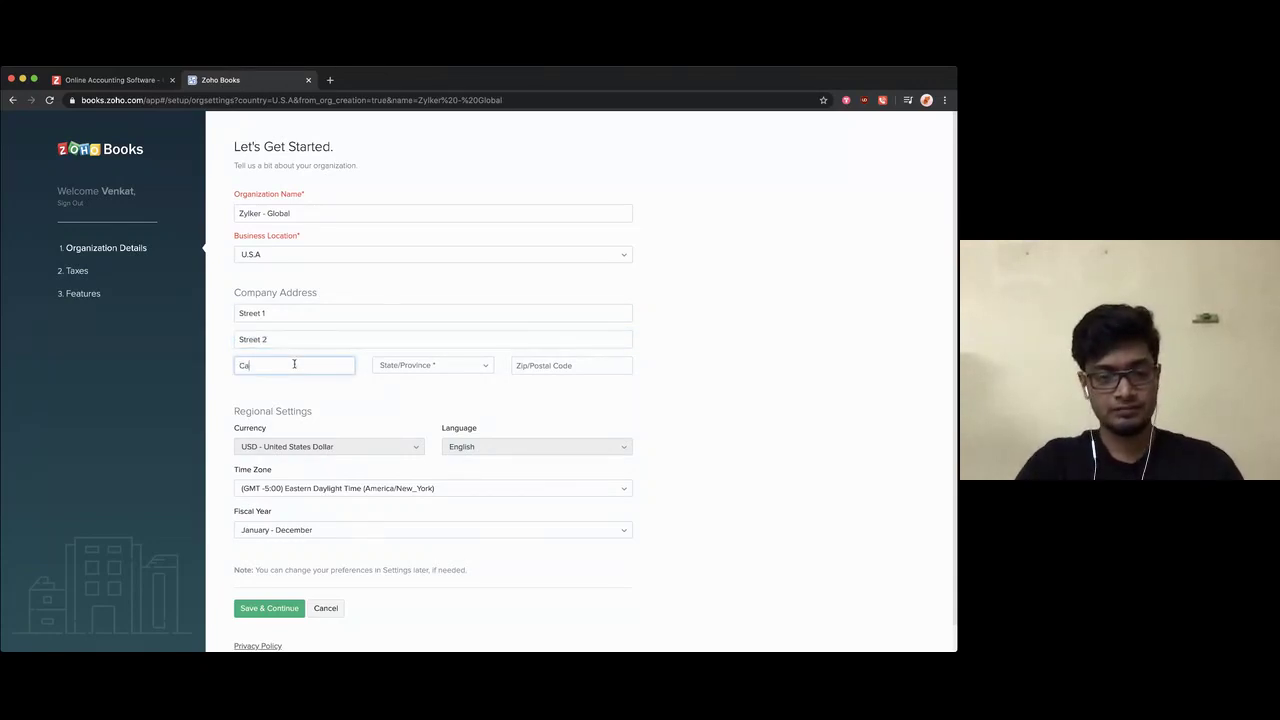
click(423, 372)
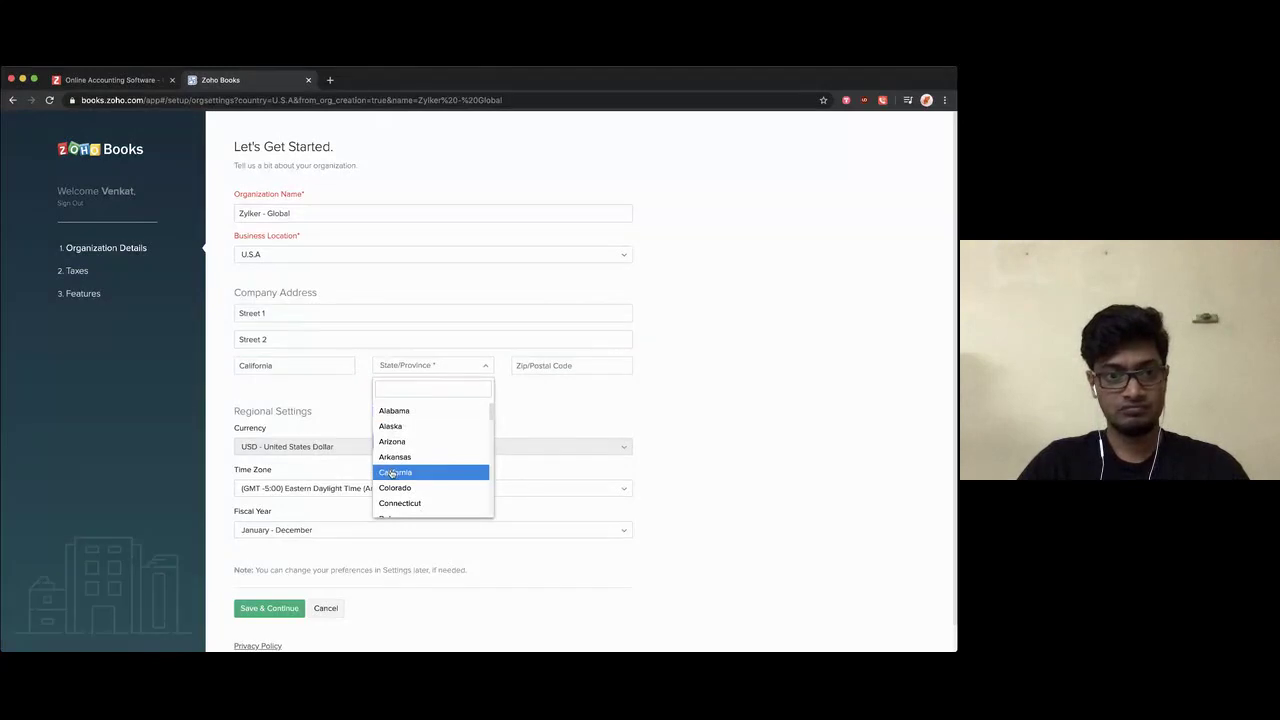
click(395, 472)
scroll(421, 393, down, 1)
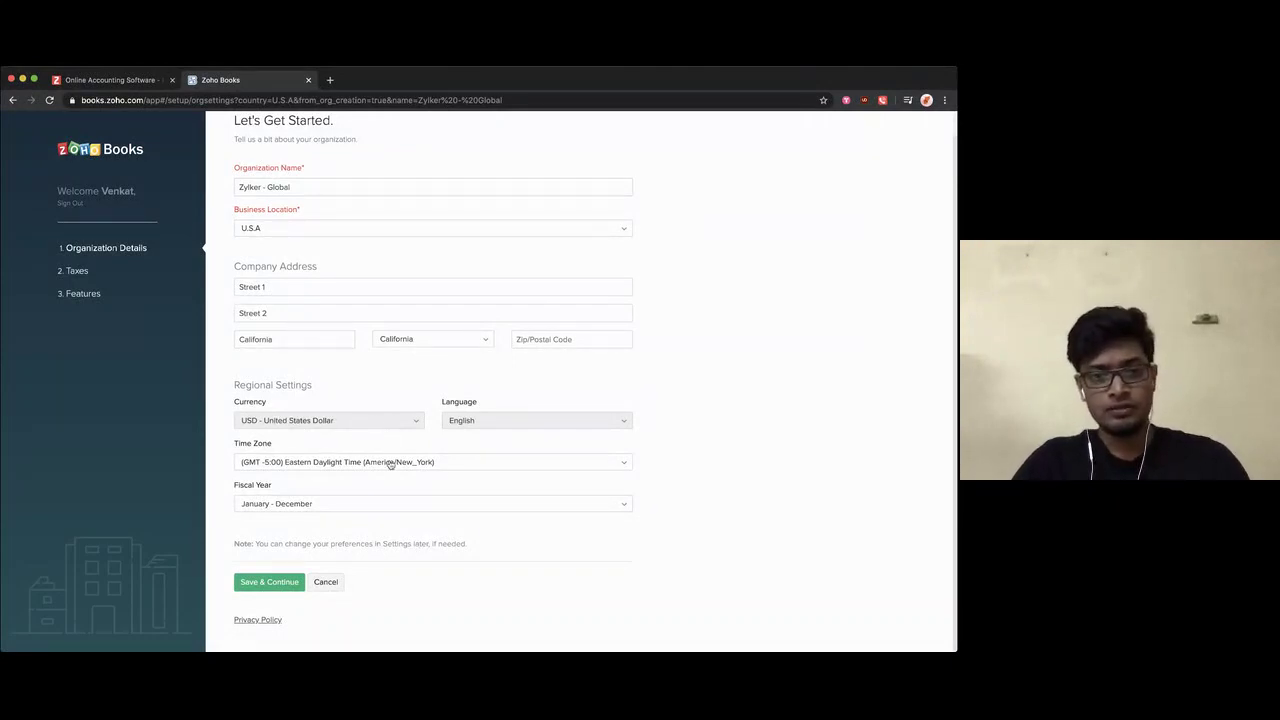
Step: Save the organization details form with Save & Continue
click(268, 583)
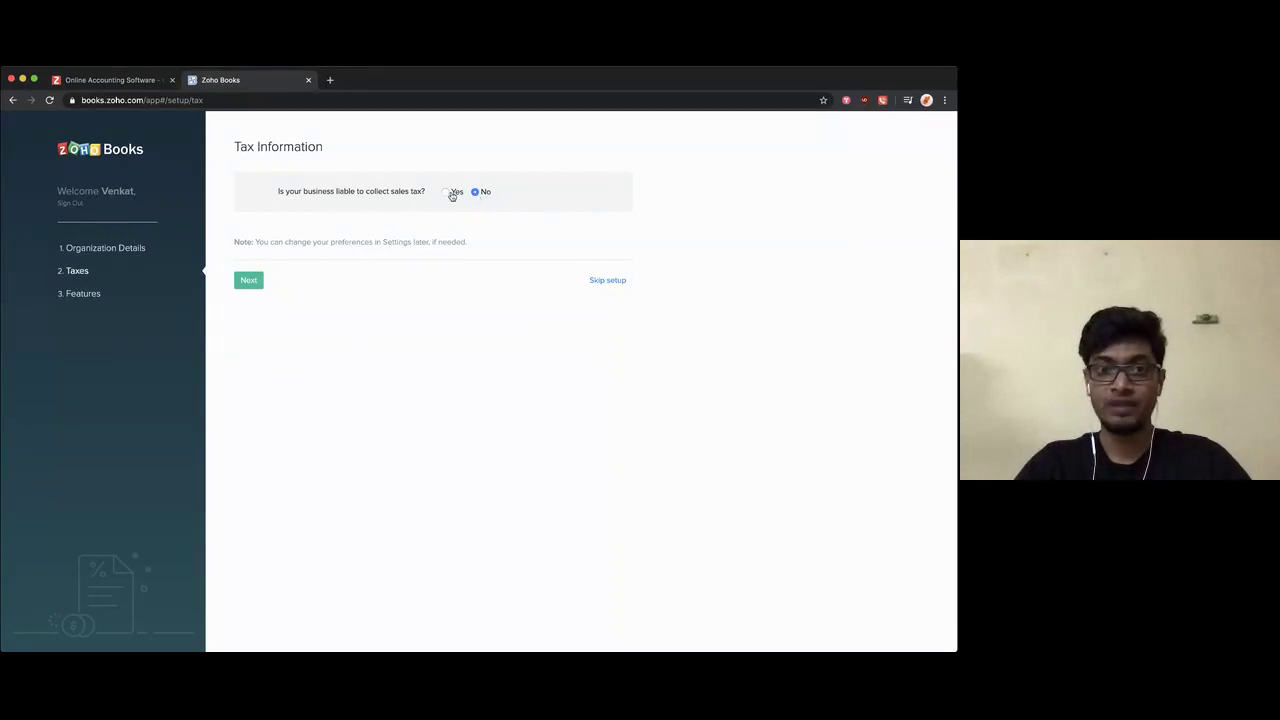
Step: Answer Yes to collecting sales tax and add Standard Tax at 10% under Tax Authority 1
click(447, 193)
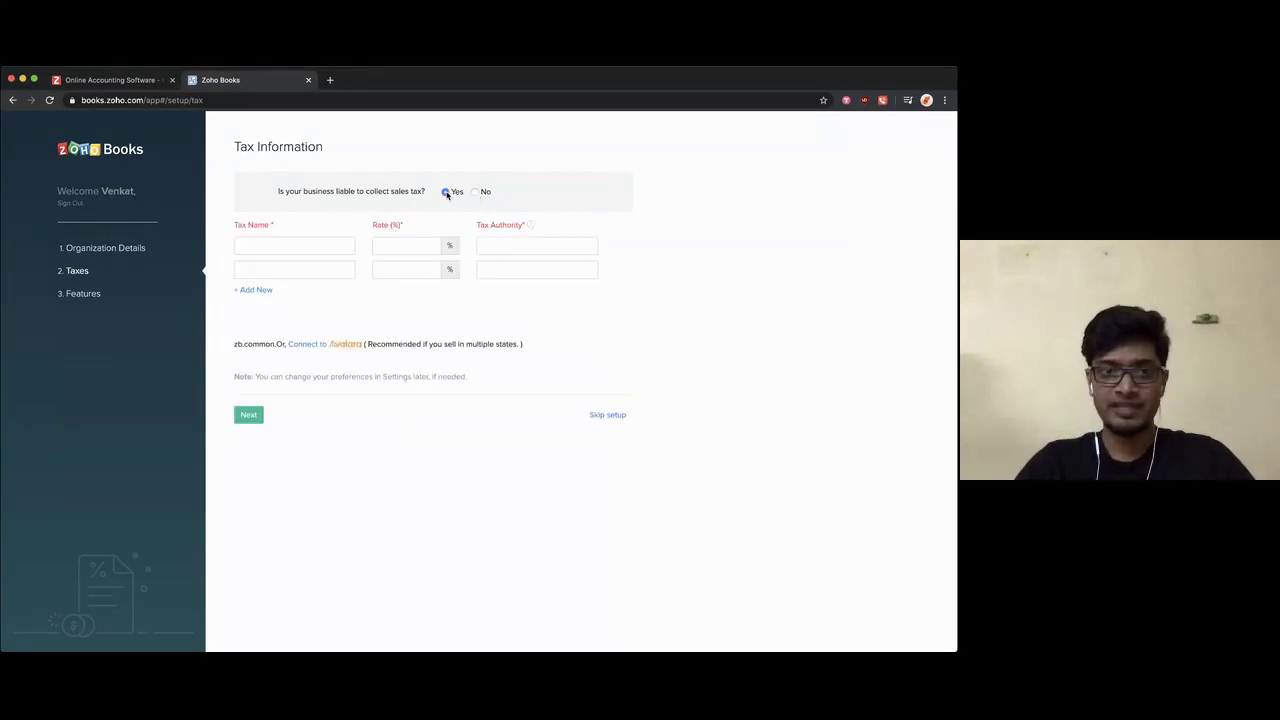
click(302, 245)
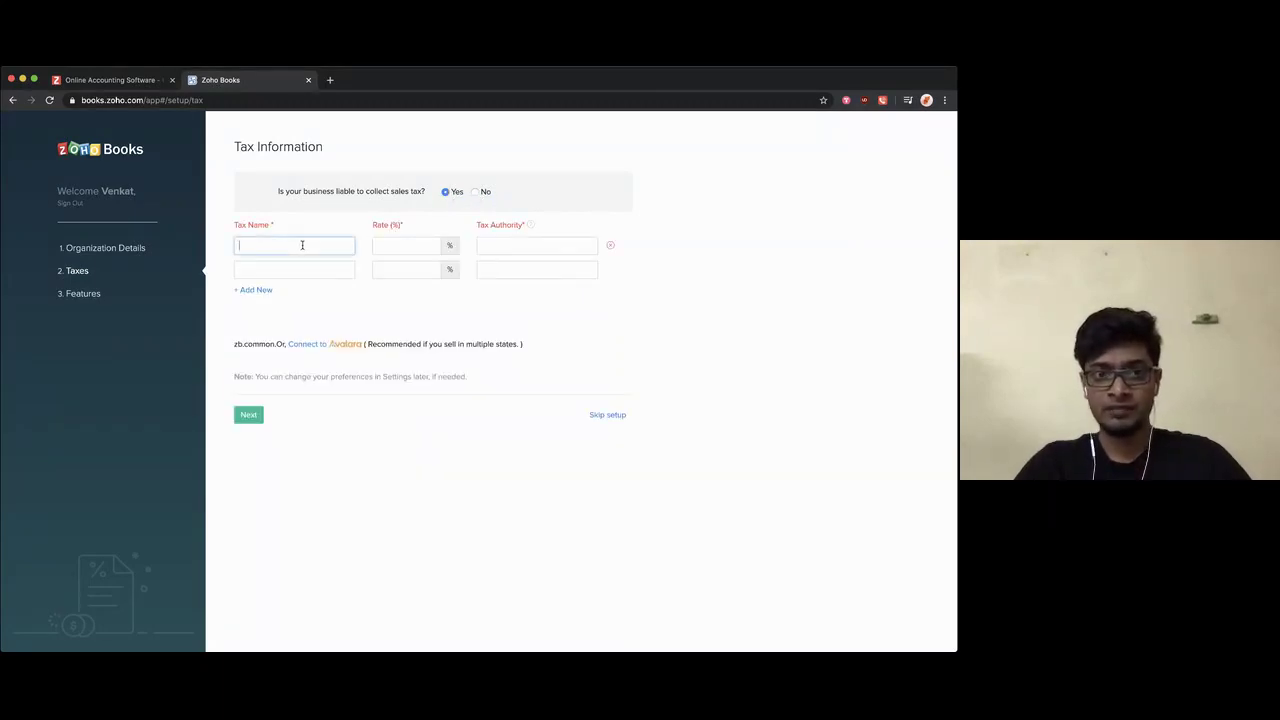
text(St)
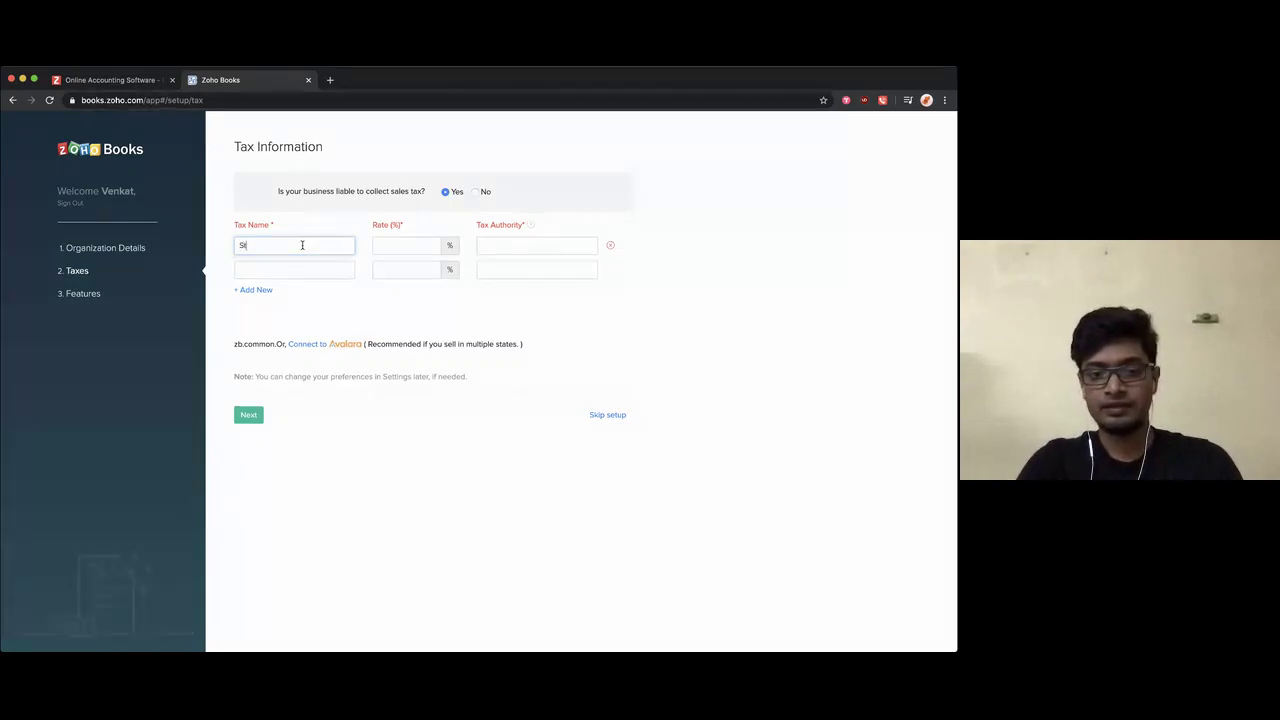
text(andard Tax)
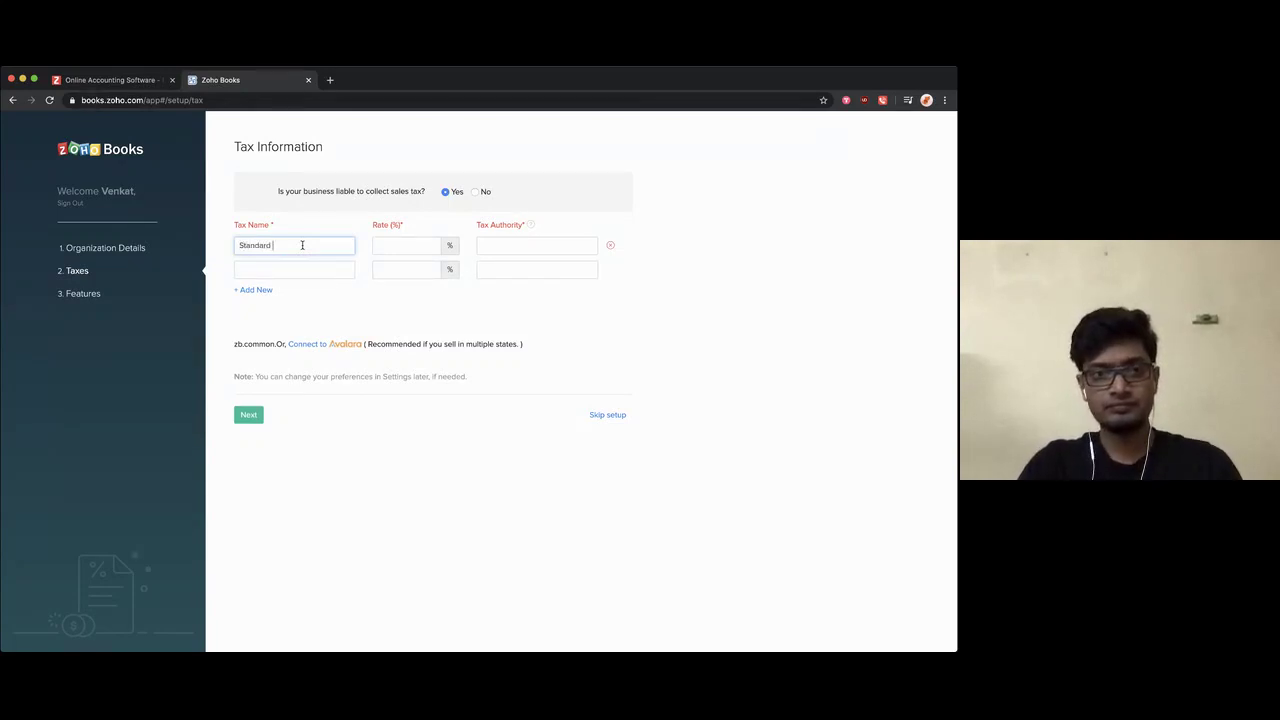
click(395, 249)
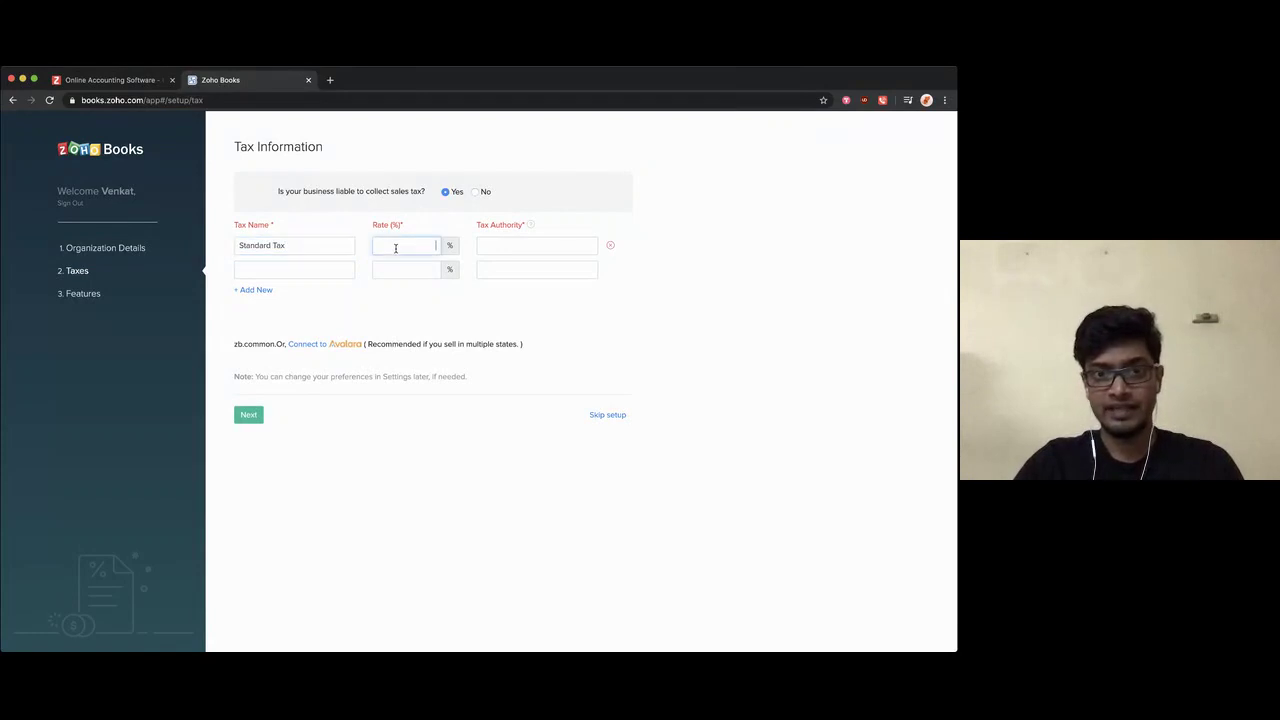
click(495, 246)
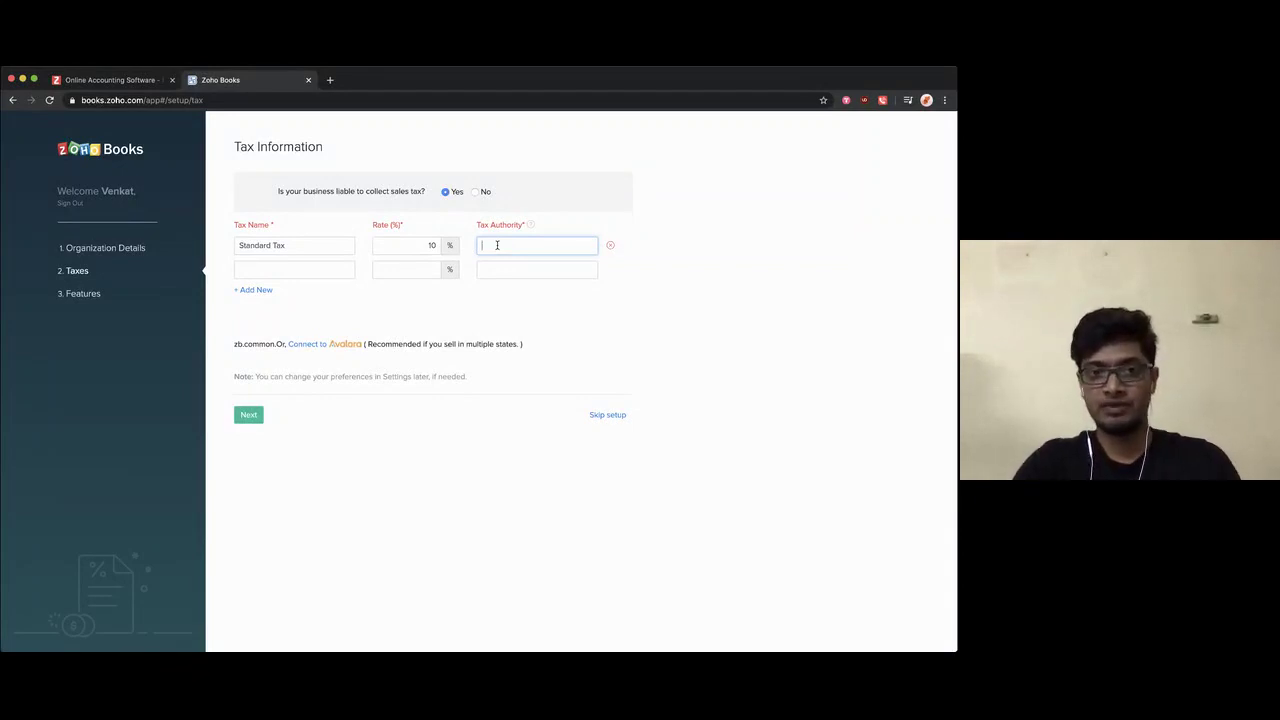
text(Tax Au)
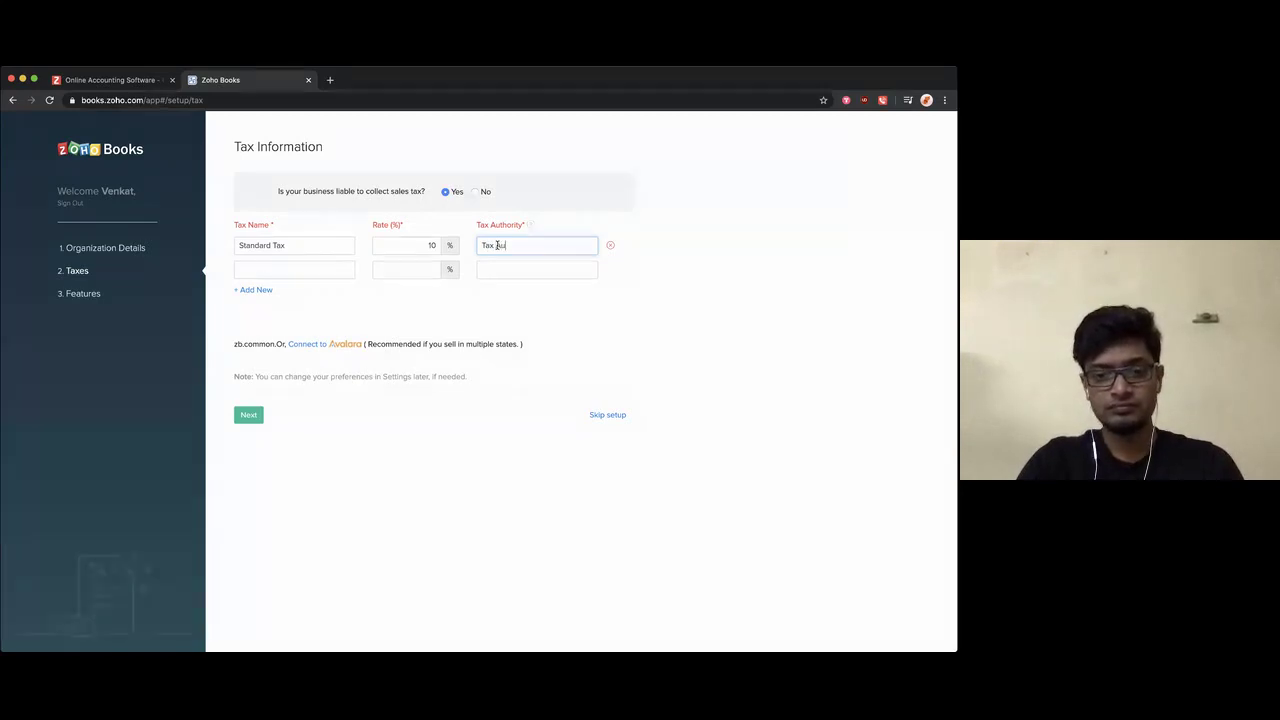
text(thority 1)
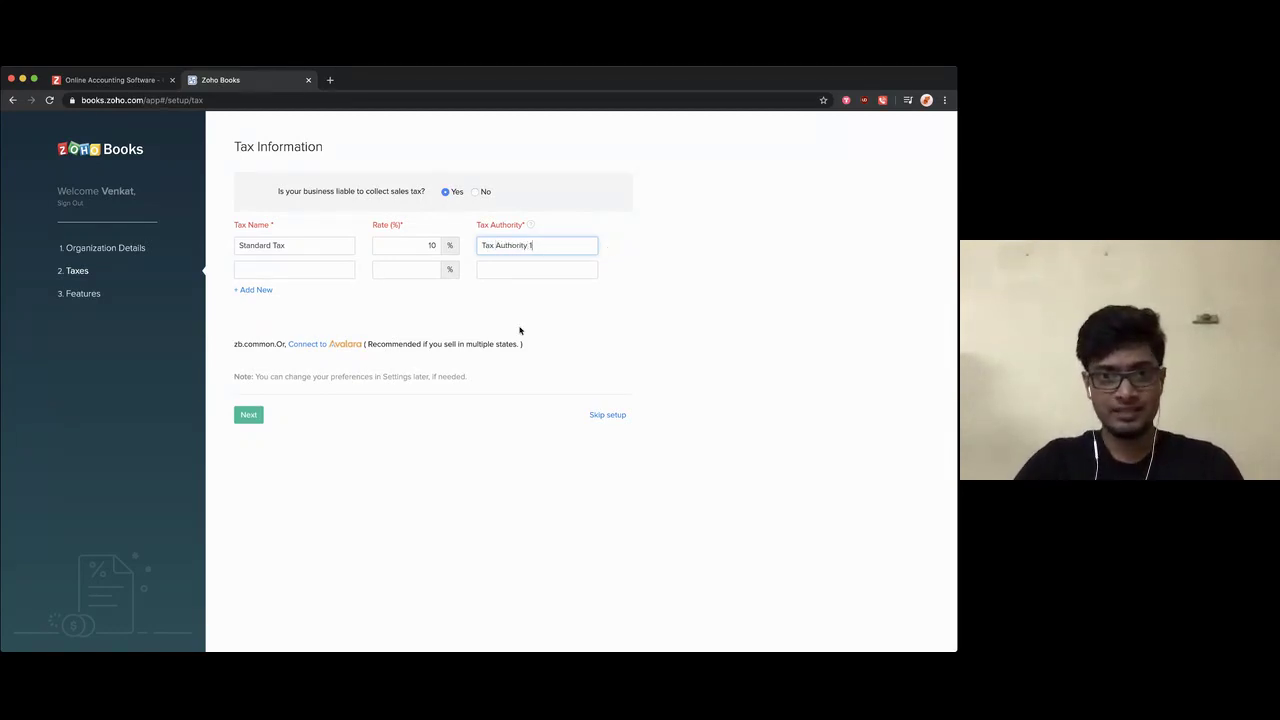
Step: Add a second tax and name the two taxes 'Standard Rate' and 'Reduced Rate'
click(350, 272)
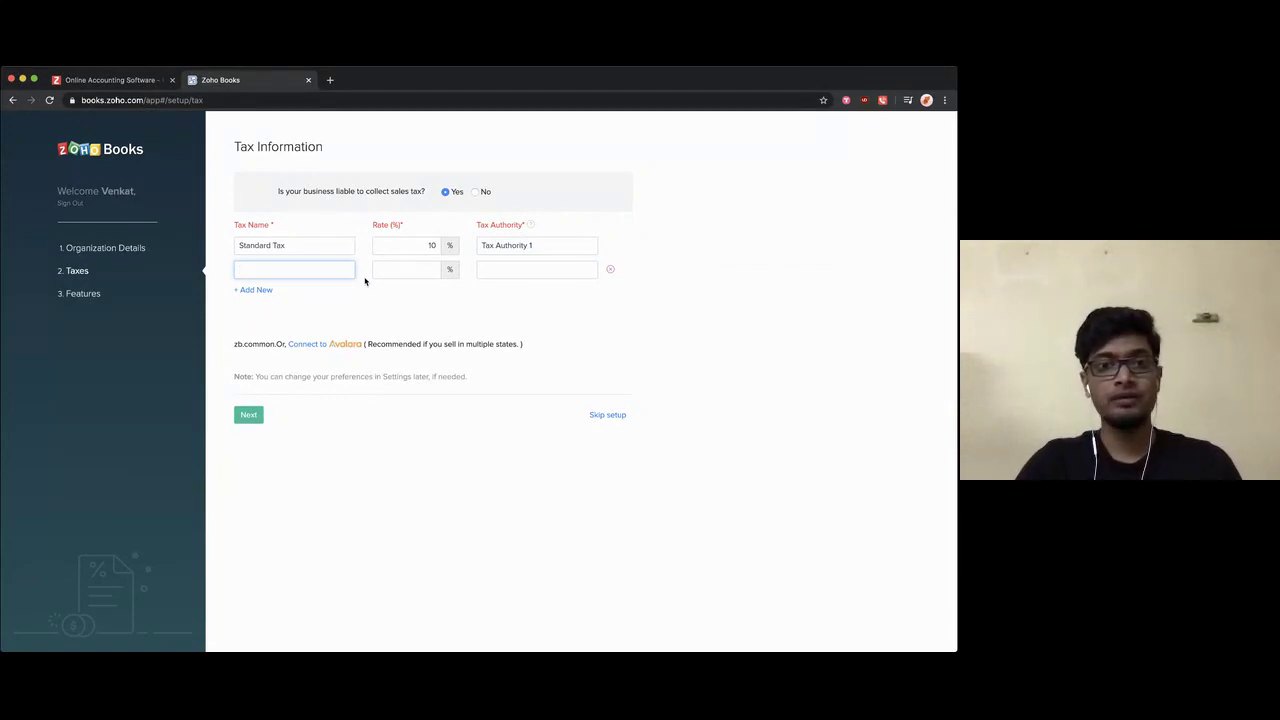
text(Reduced )
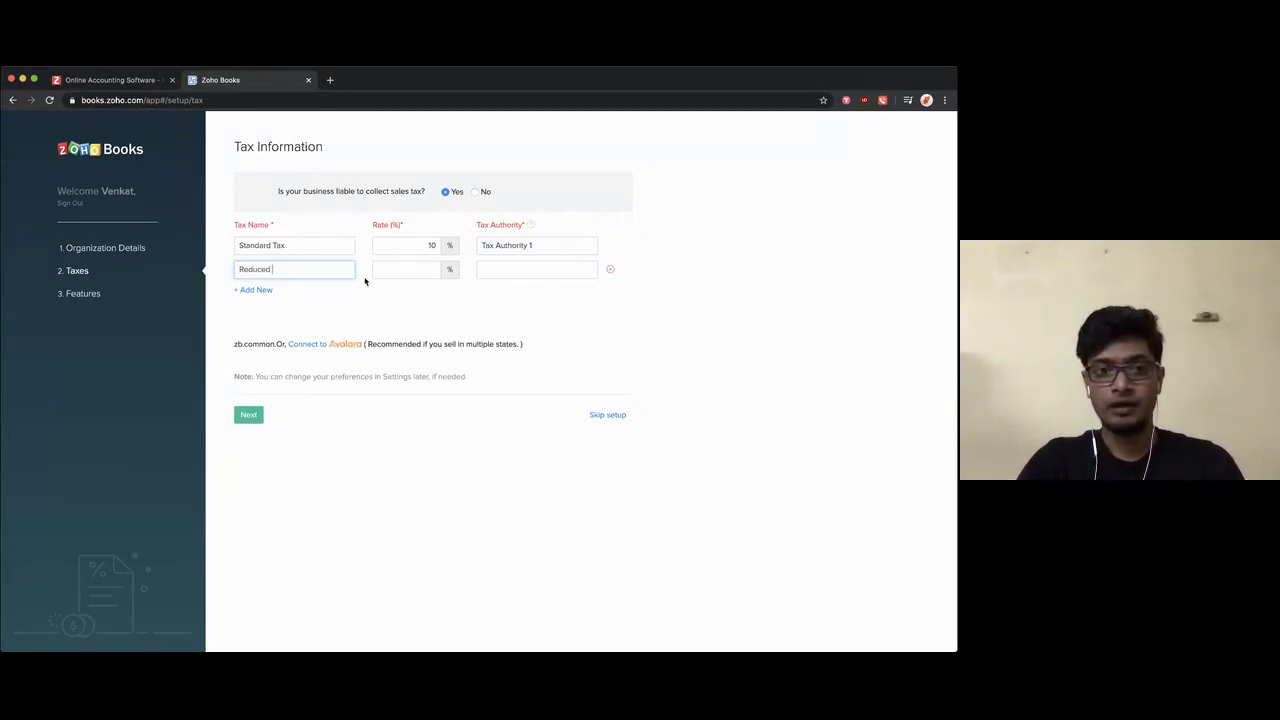
text(T)
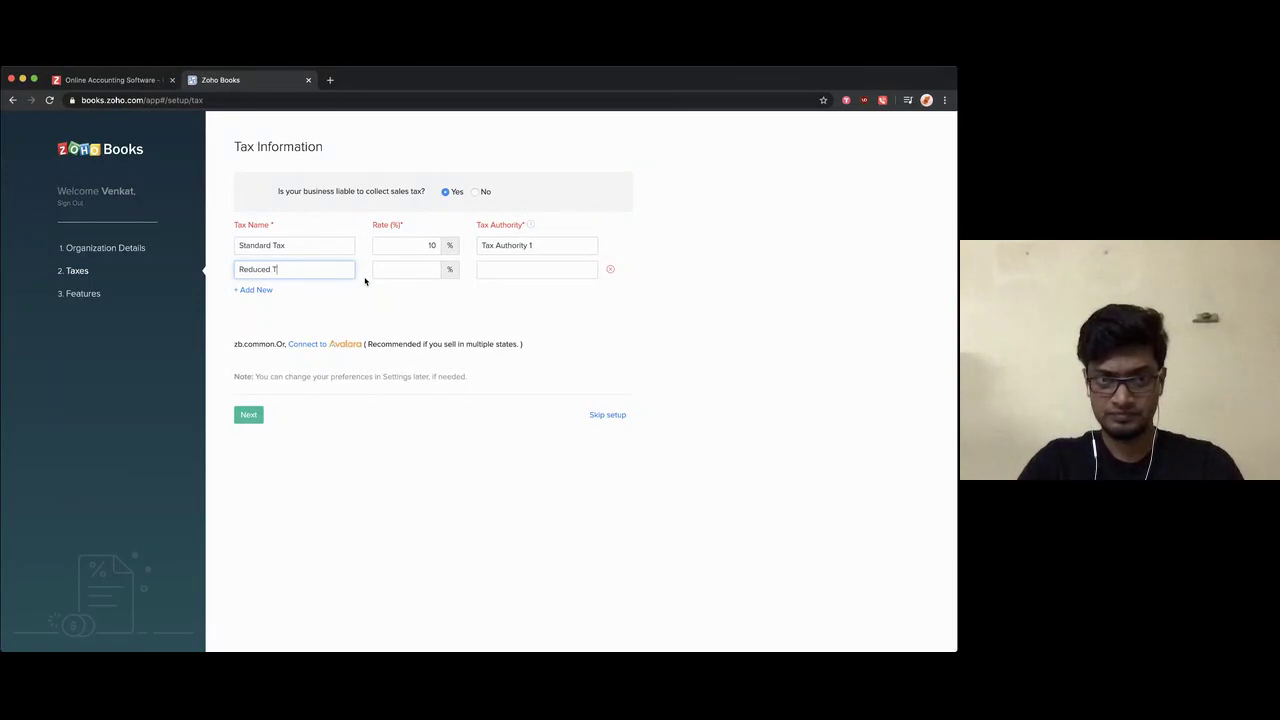
text(ax)
double_click(278, 245)
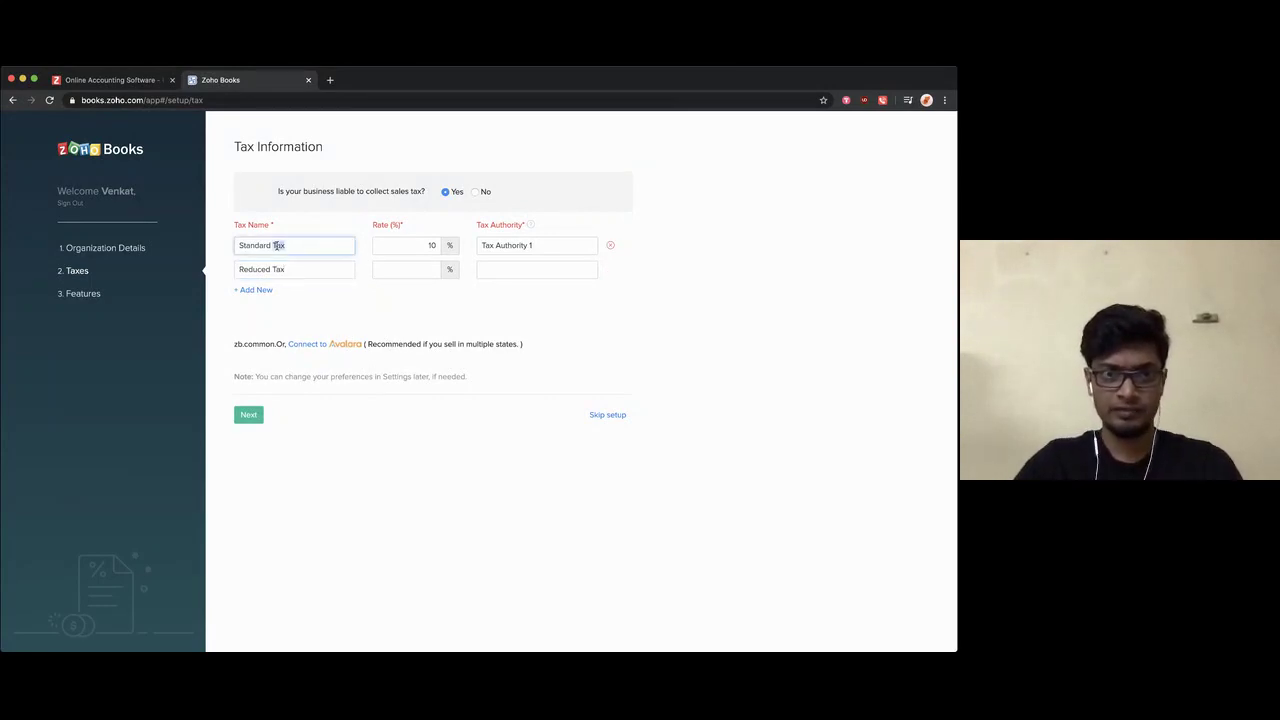
text(Rate)
double_click(278, 269)
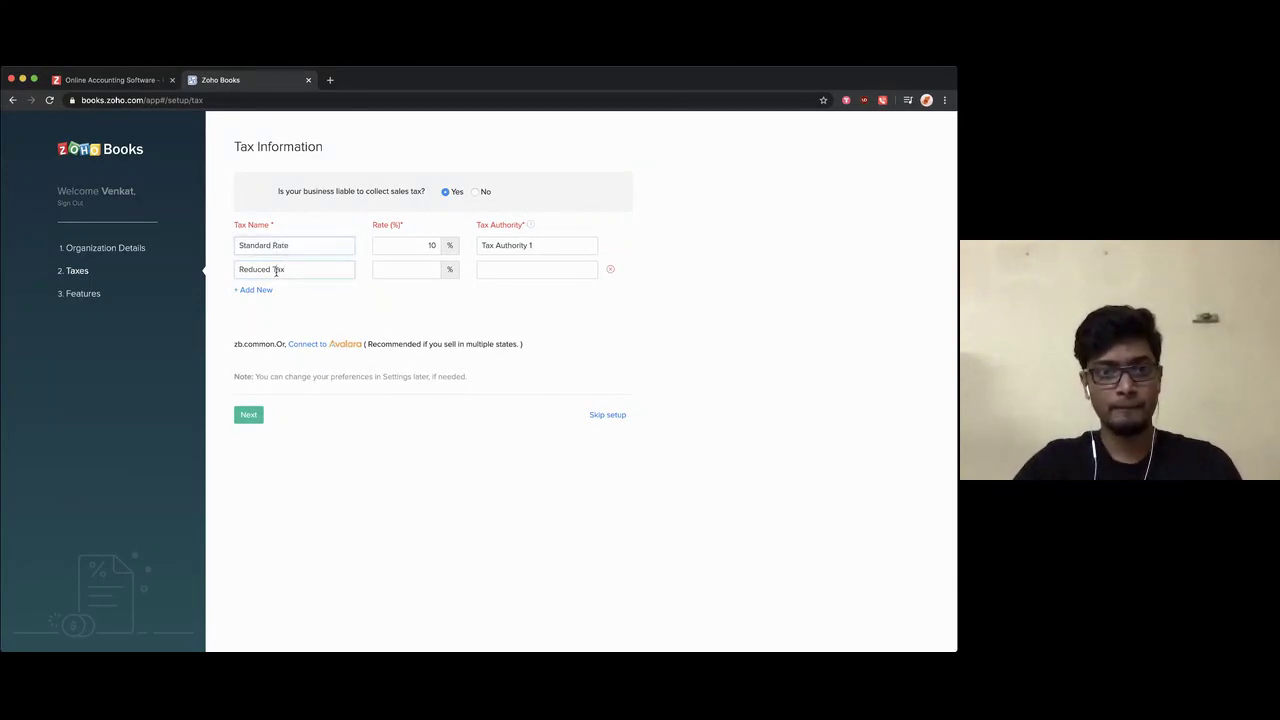
text(Rate)
Step: Set Standard Rate to 20%, and Reduced Rate to 10% under Tax Authority 2
click(385, 264)
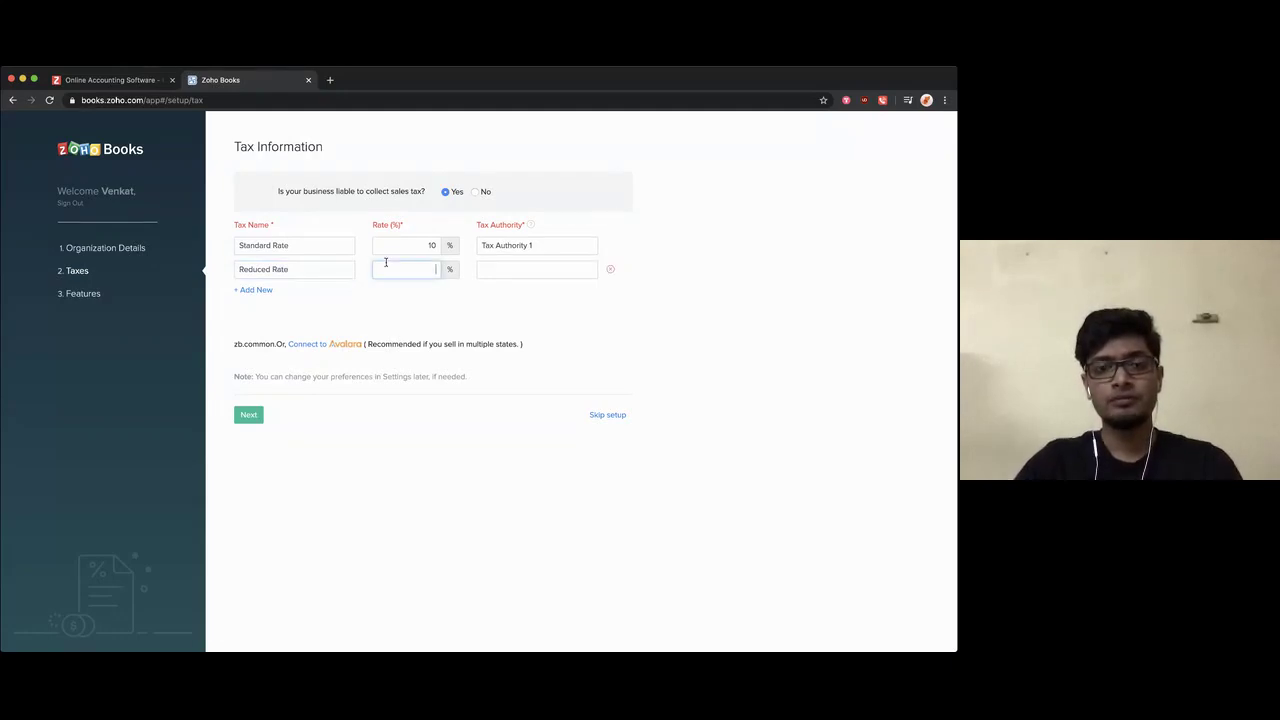
double_click(419, 245)
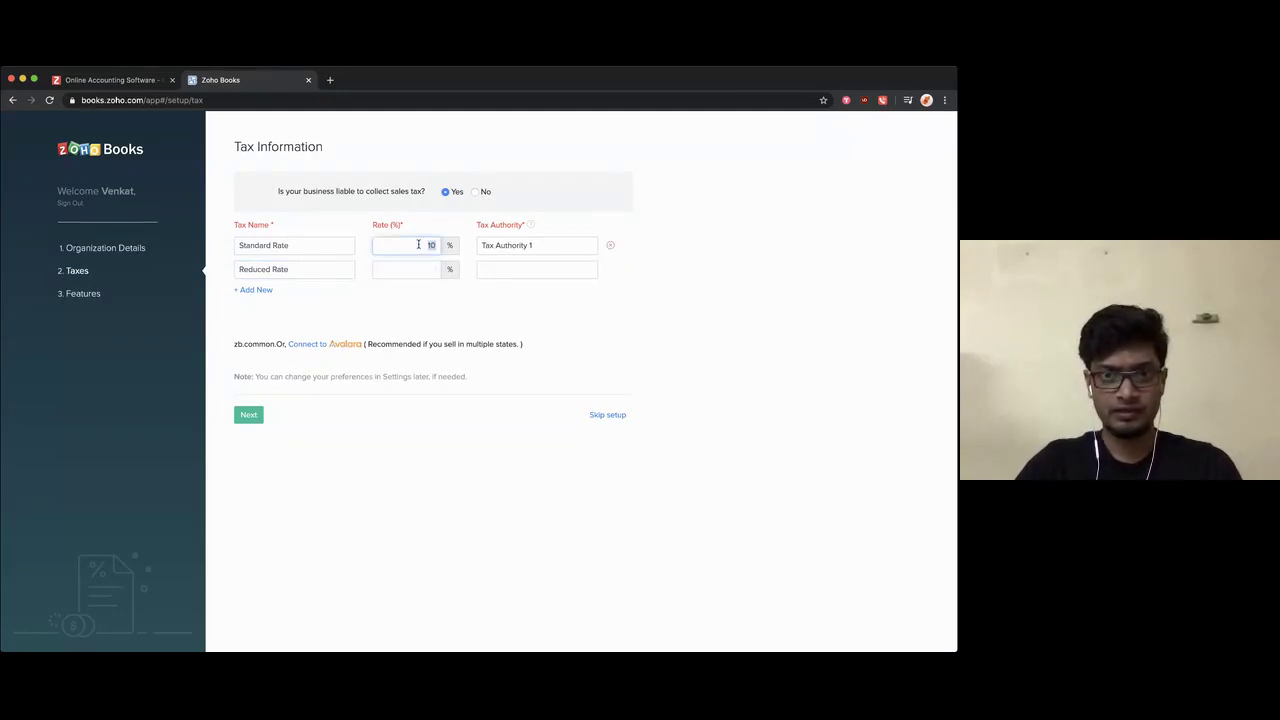
text(20)
click(417, 268)
text(10)
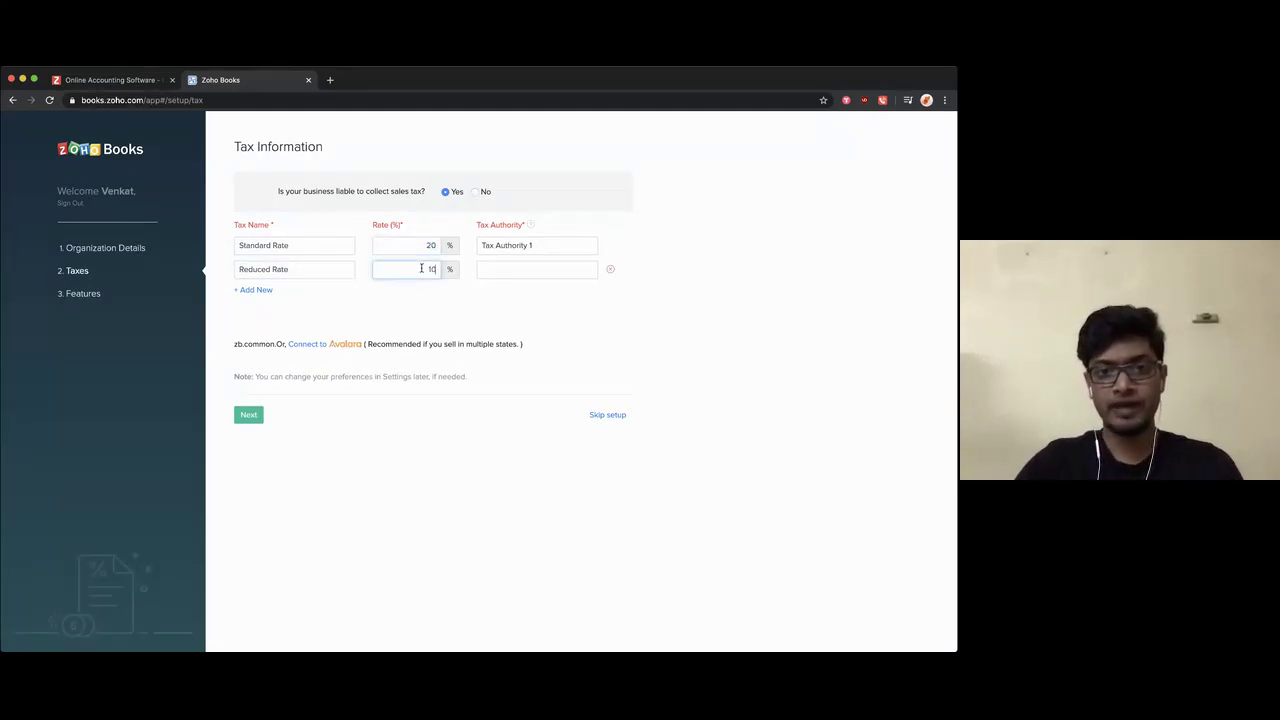
click(506, 269)
text(Ta)
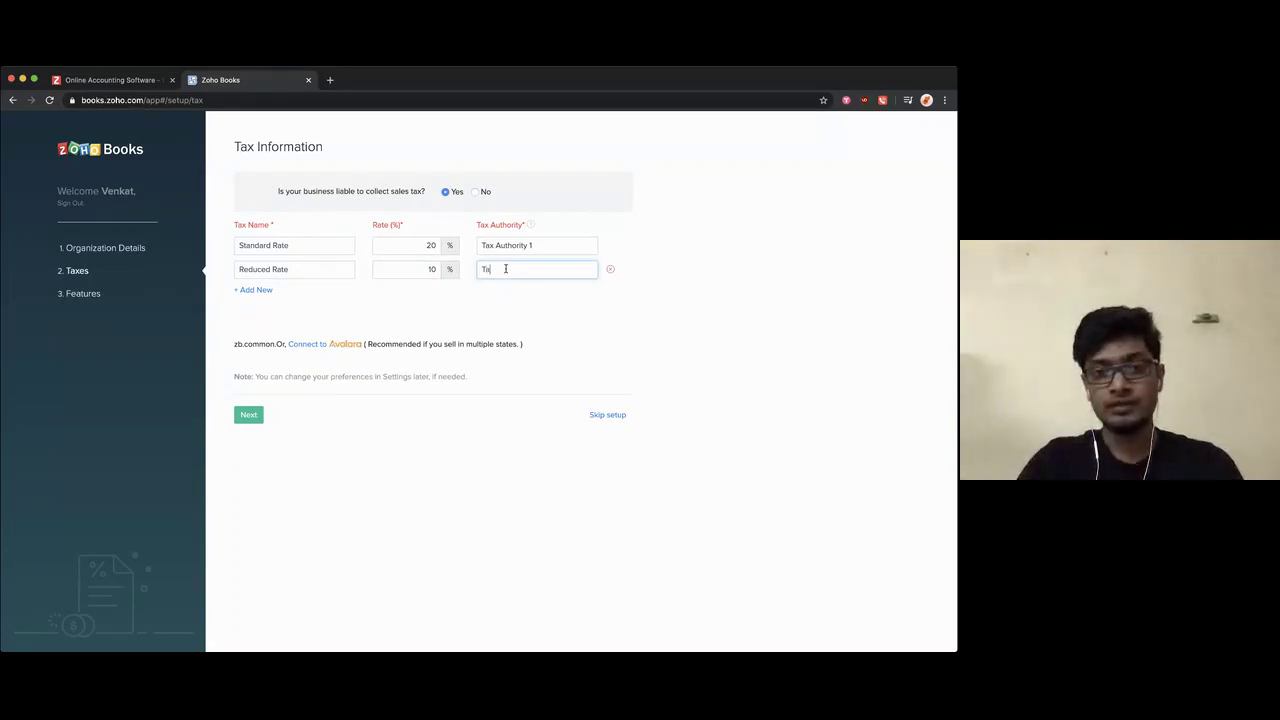
text(x Au)
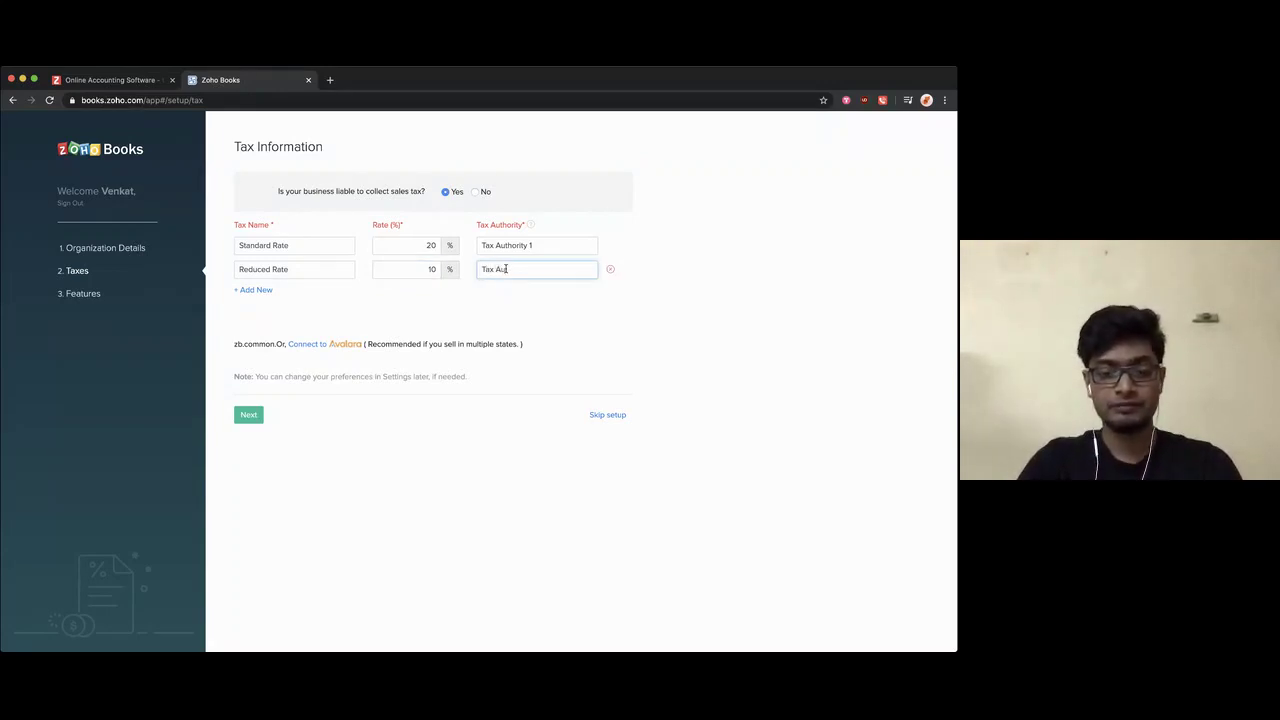
text(thority 2)
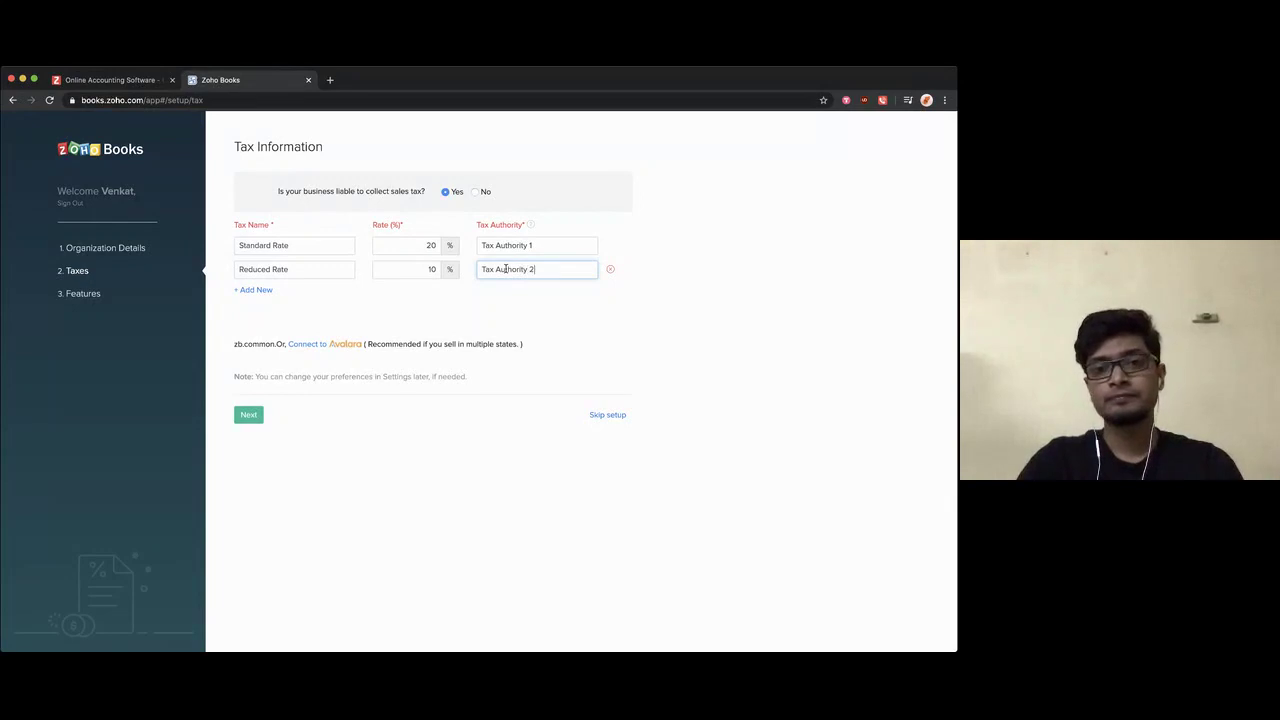
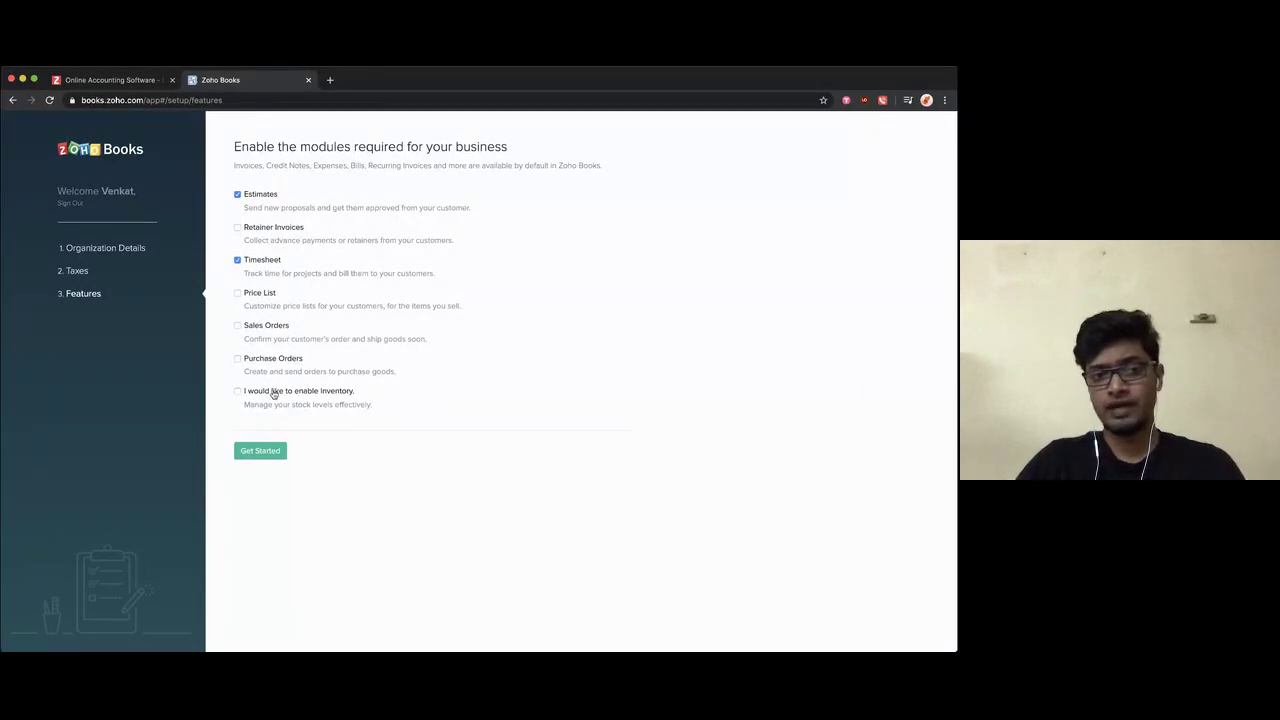
Step: Enable Retainer Invoices, Price List, Sales Orders, Purchase Orders and Inventory on the features page
click(278, 394)
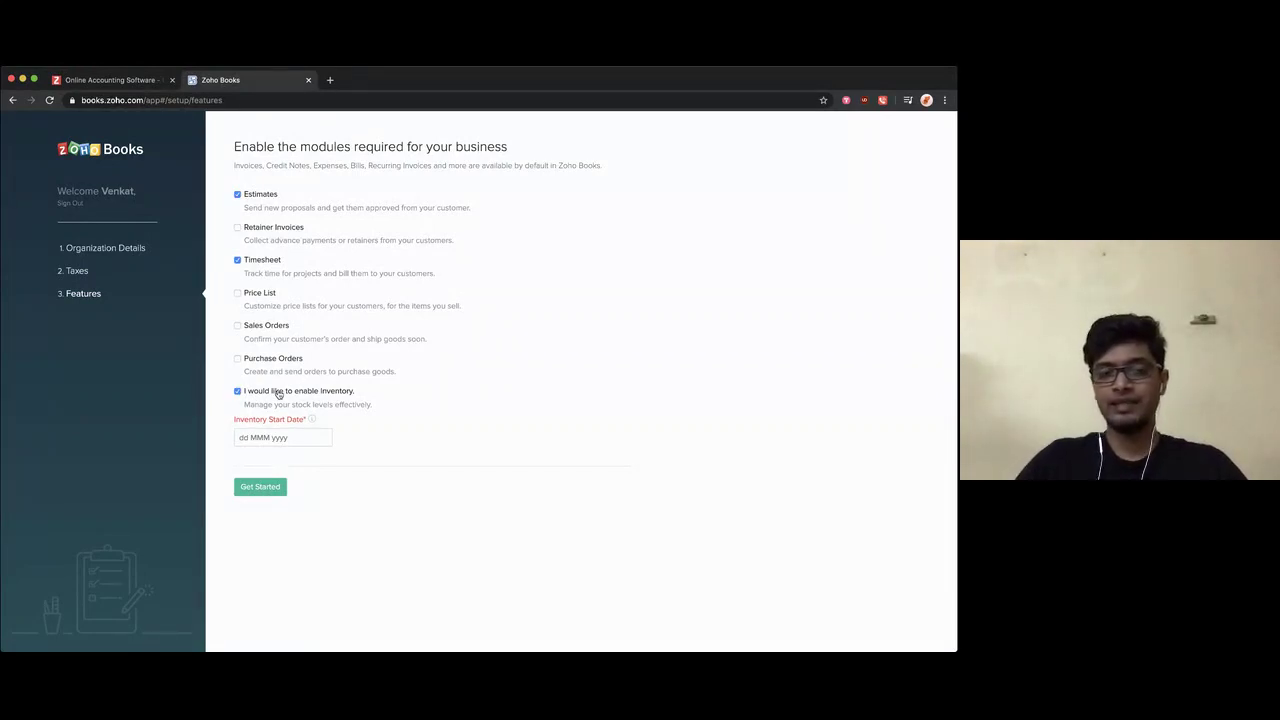
click(305, 392)
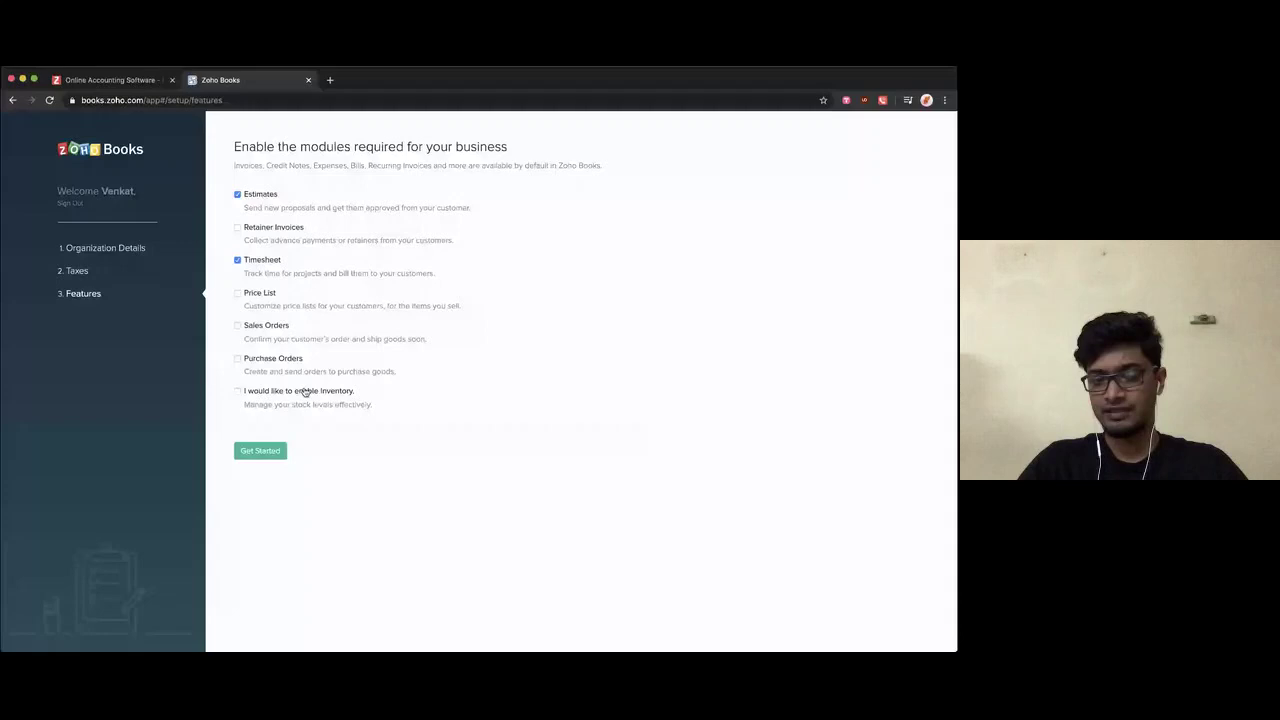
click(257, 362)
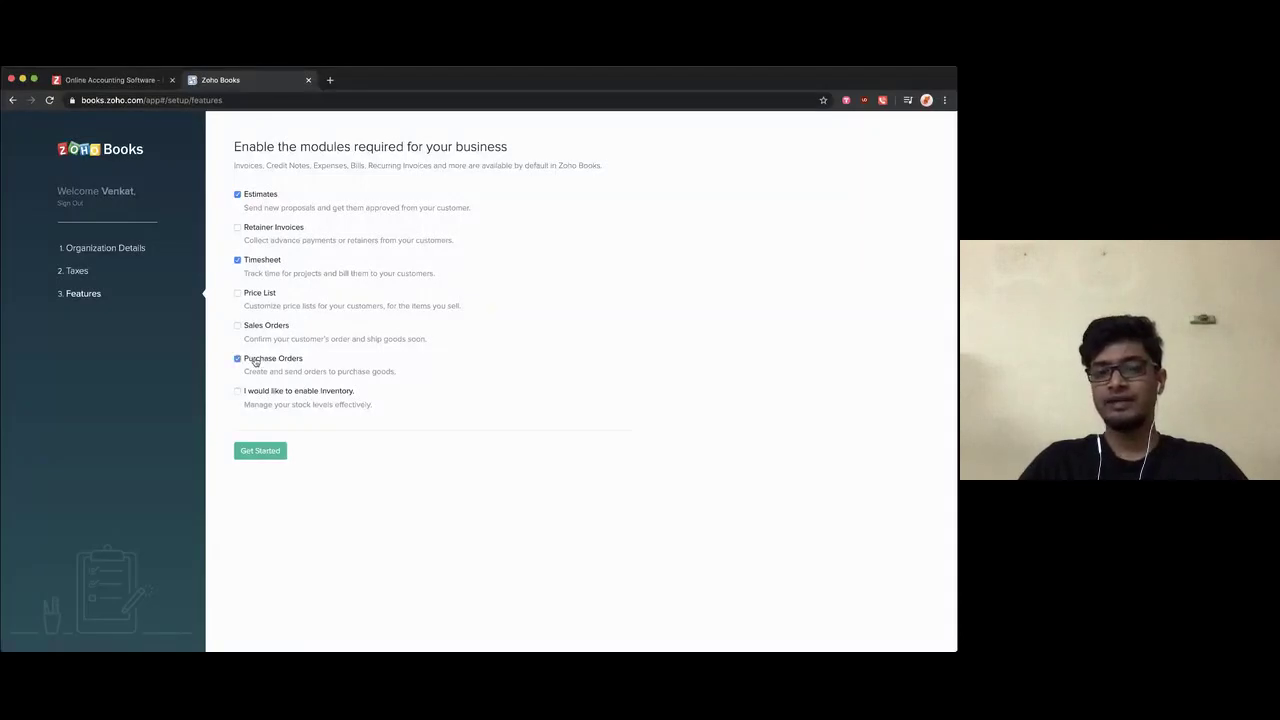
click(265, 330)
click(264, 332)
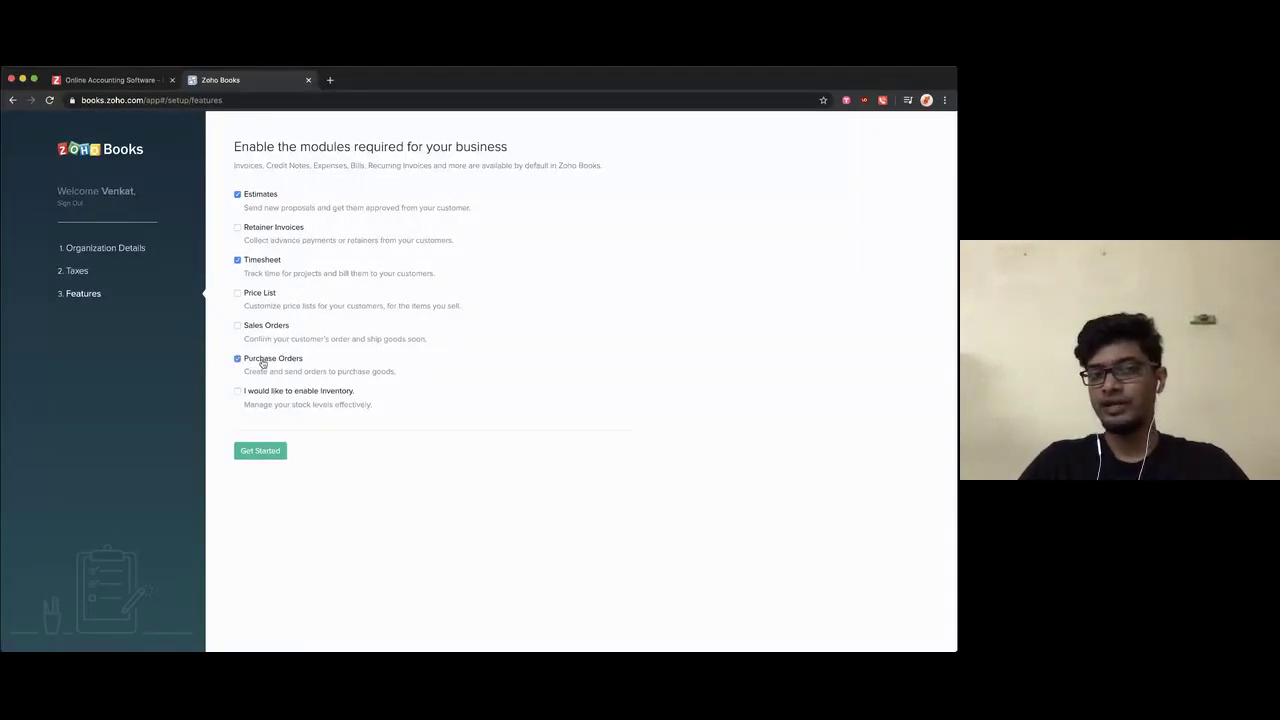
click(263, 362)
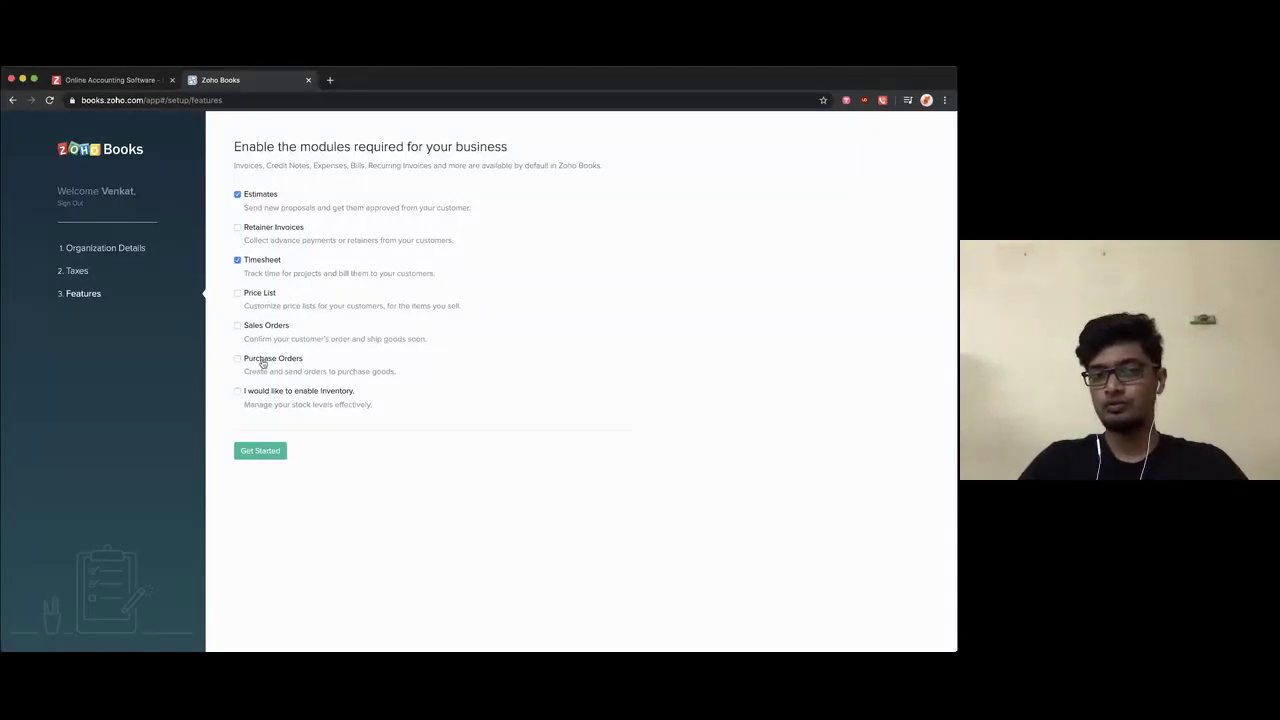
click(258, 296)
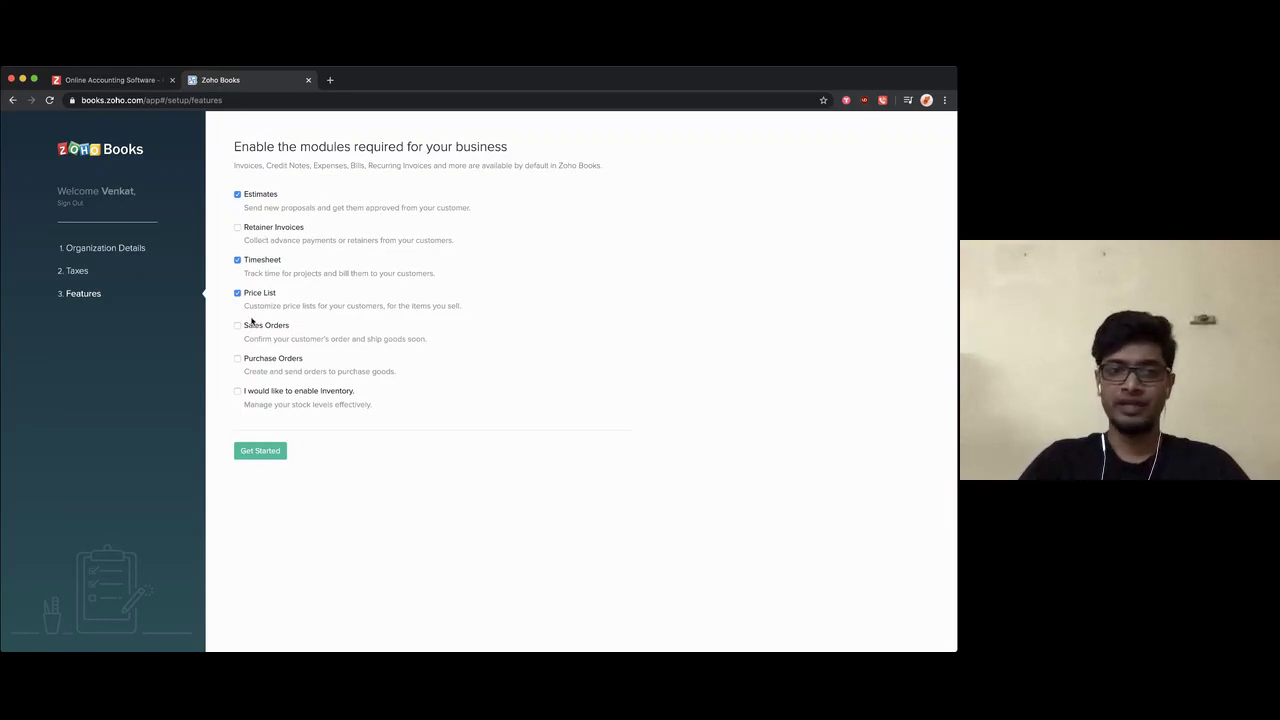
click(250, 228)
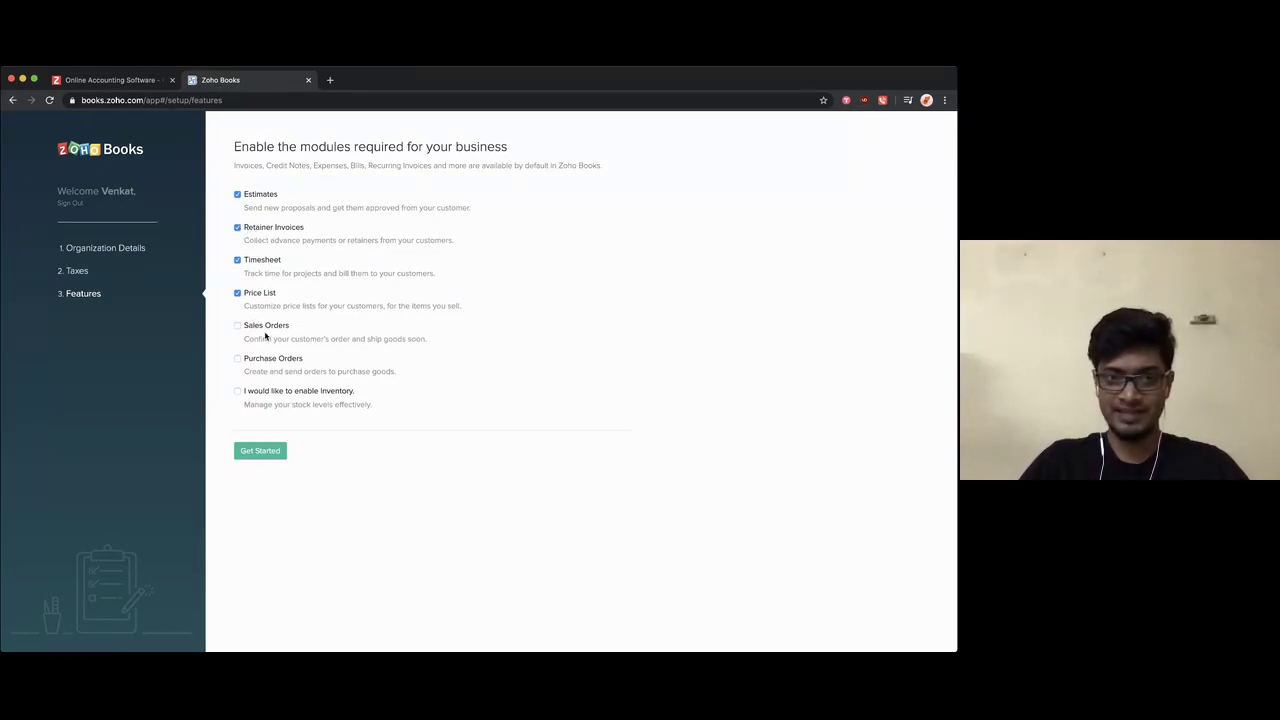
click(263, 334)
click(266, 362)
click(268, 392)
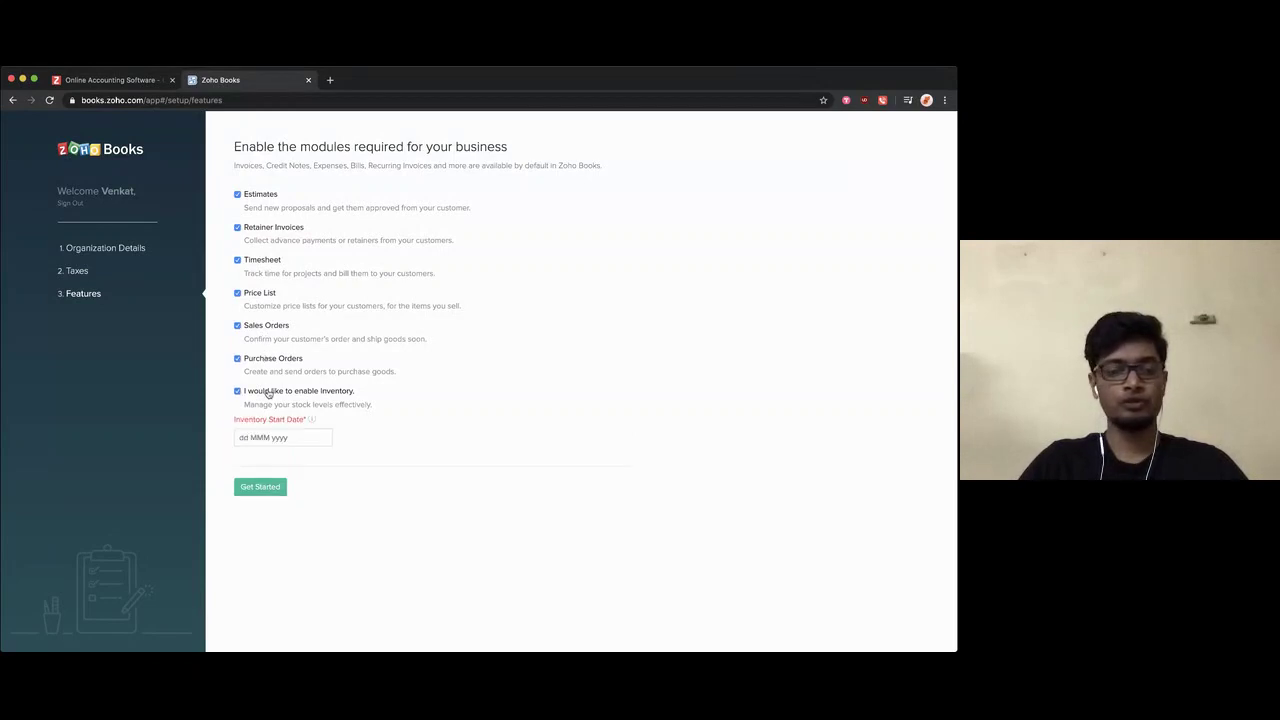
click(291, 439)
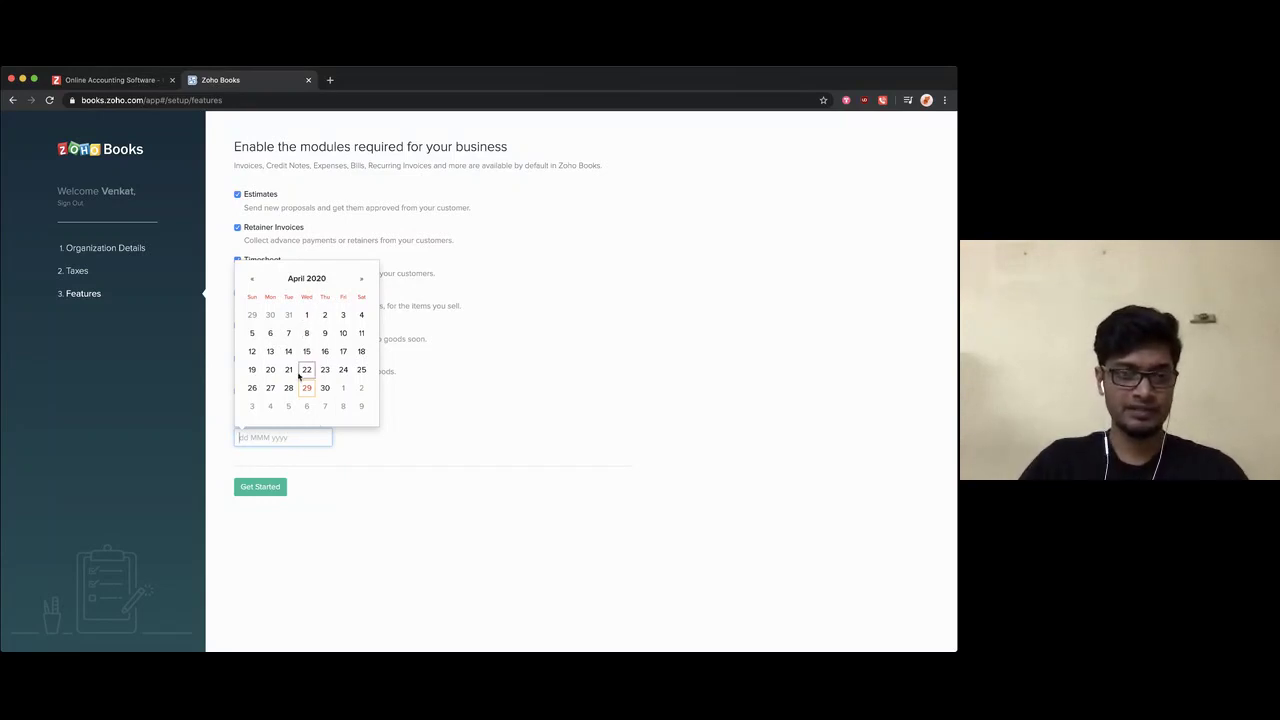
Step: Pick 01 Apr 2020 as the Inventory Start Date and click Get Started
click(354, 437)
click(308, 435)
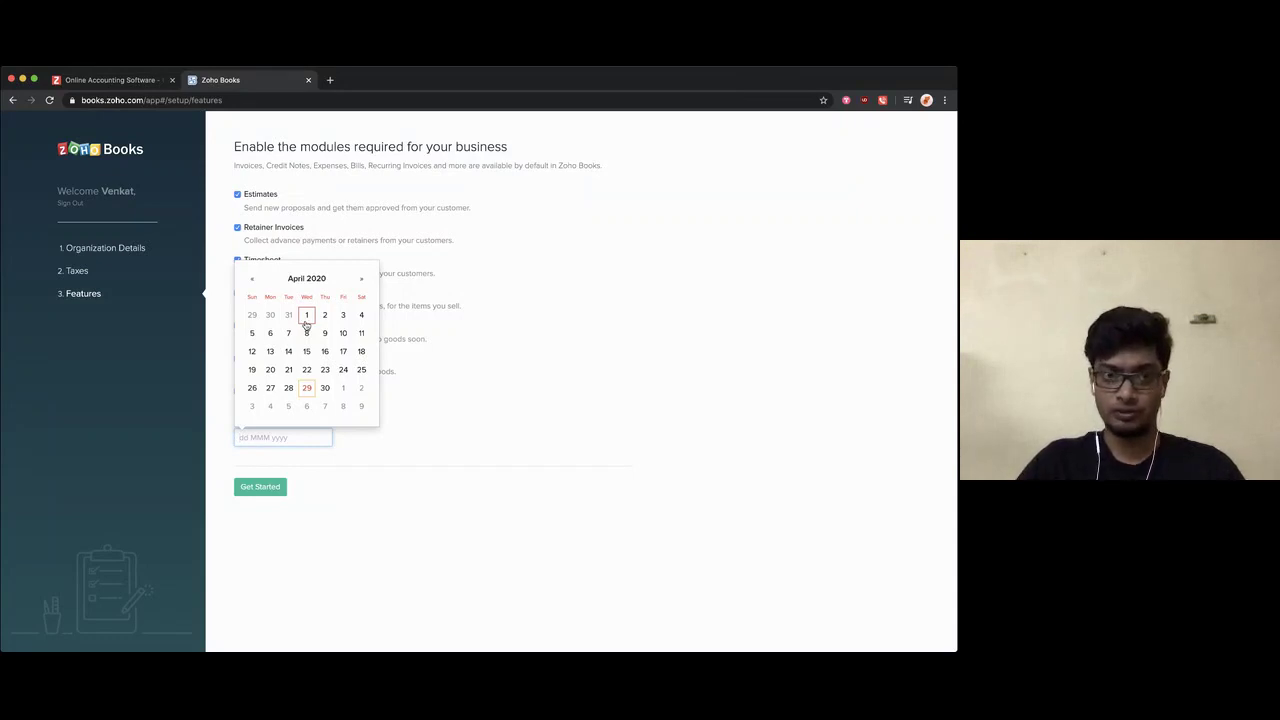
click(306, 322)
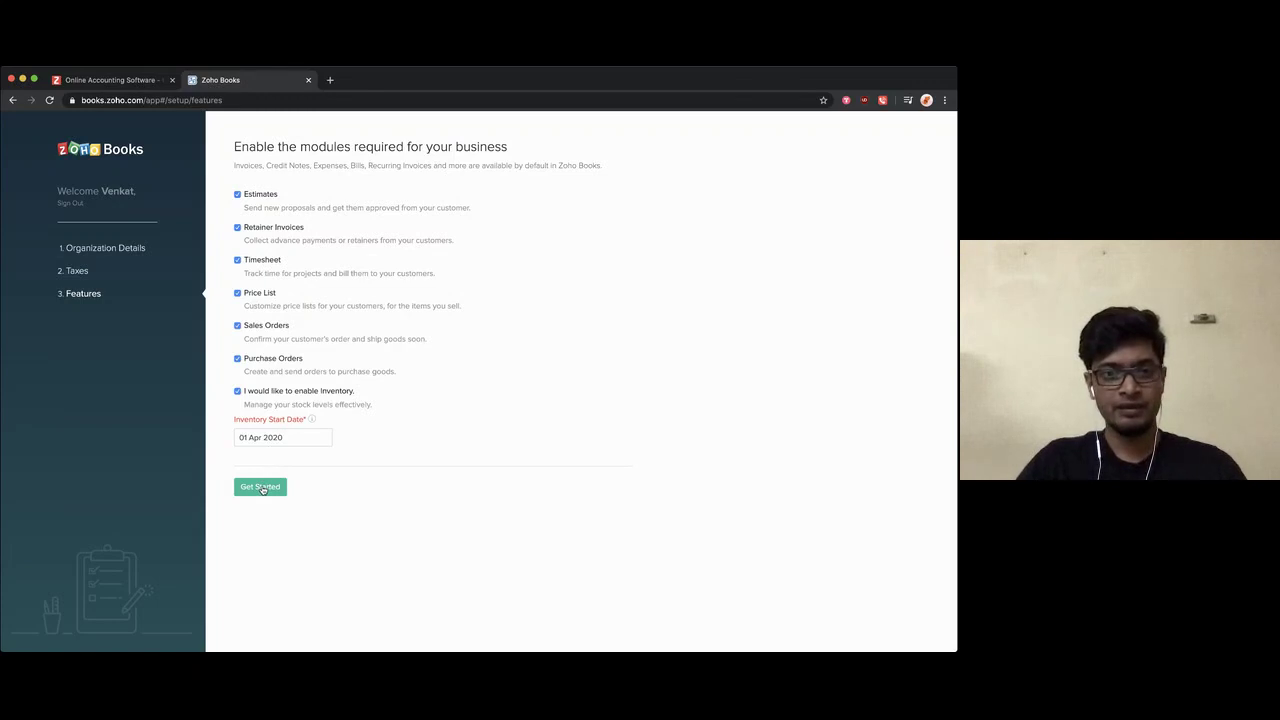
click(262, 488)
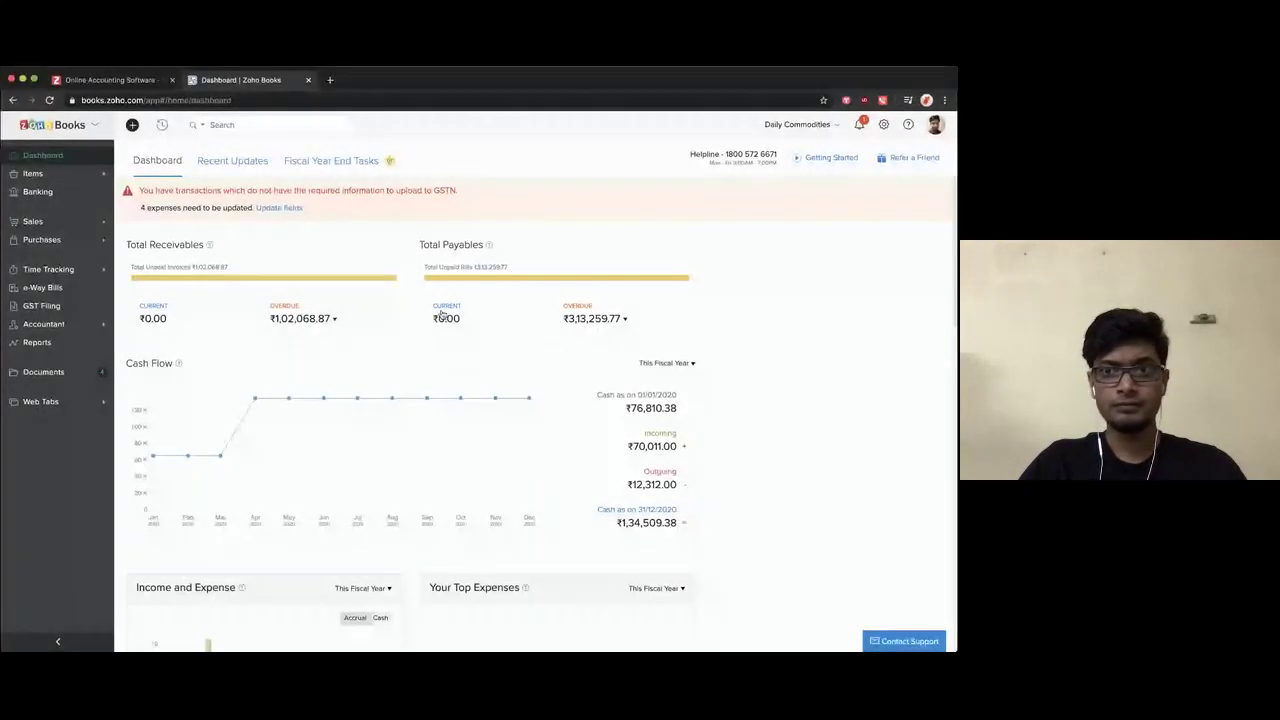
Step: Switch to the Zylker - Global organization from the organization switcher
click(790, 126)
text(dail)
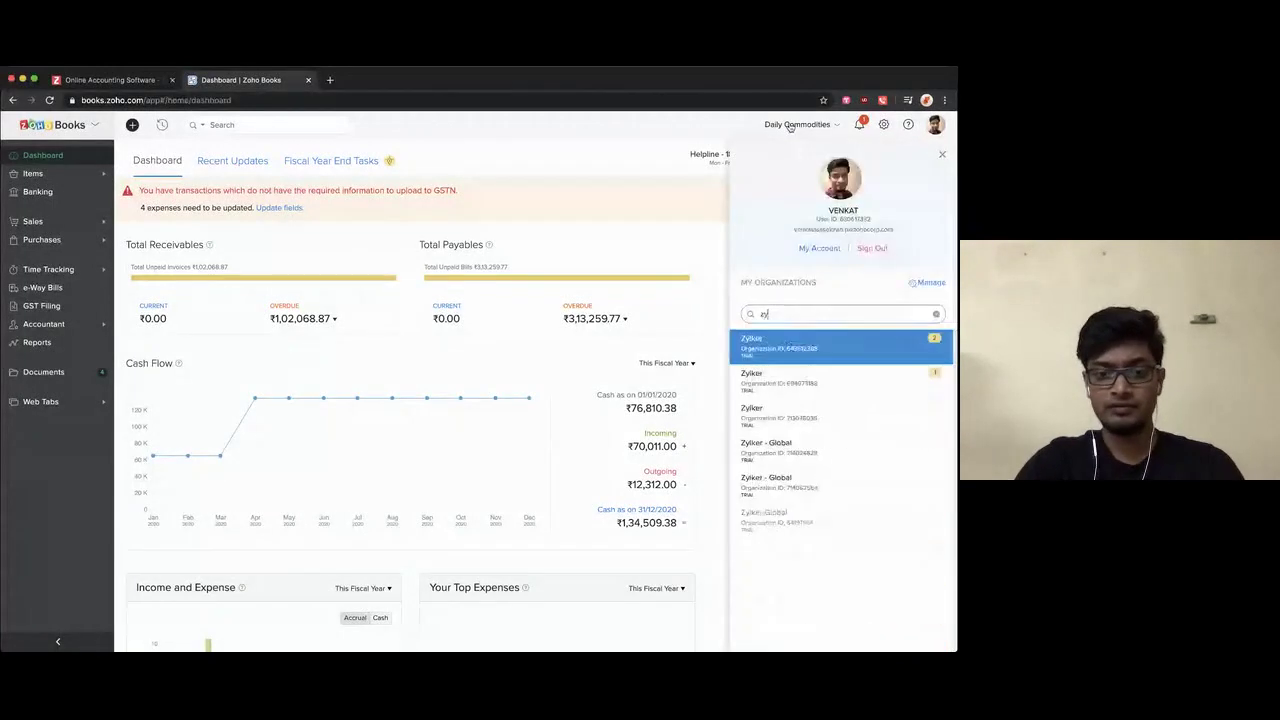
click(788, 345)
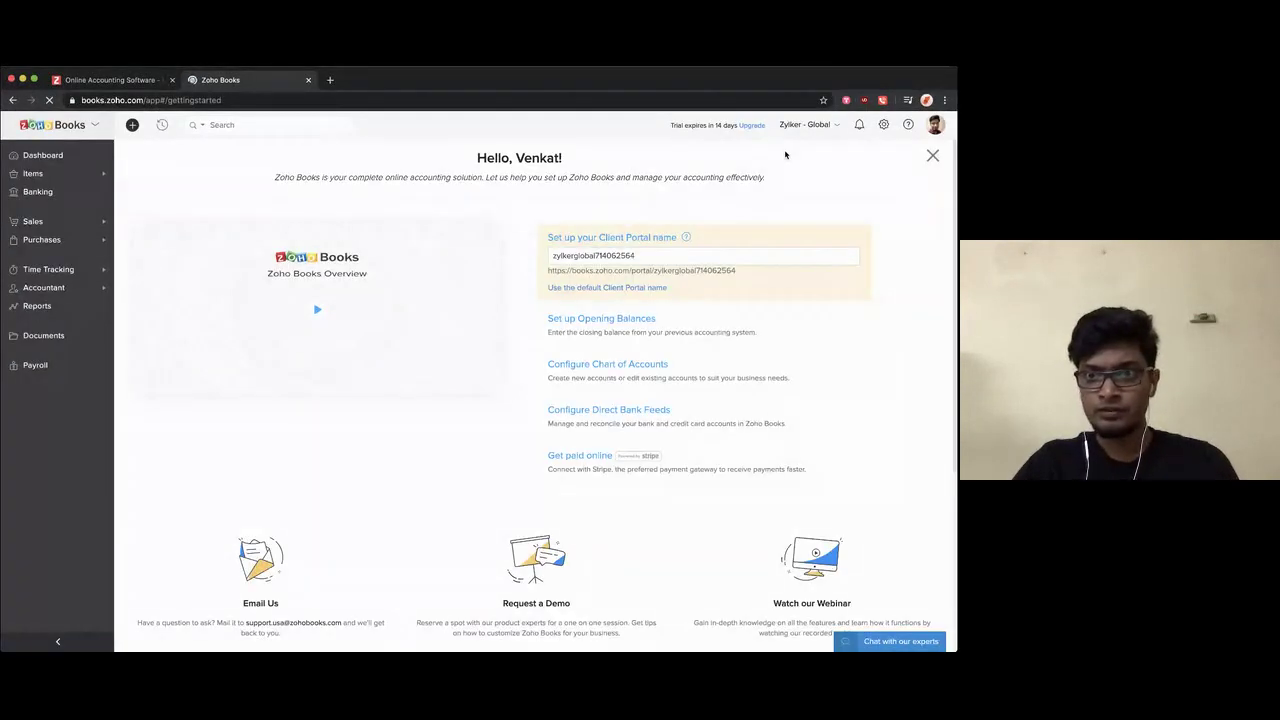
Step: Open the Manage page that lists all your organizations
click(883, 124)
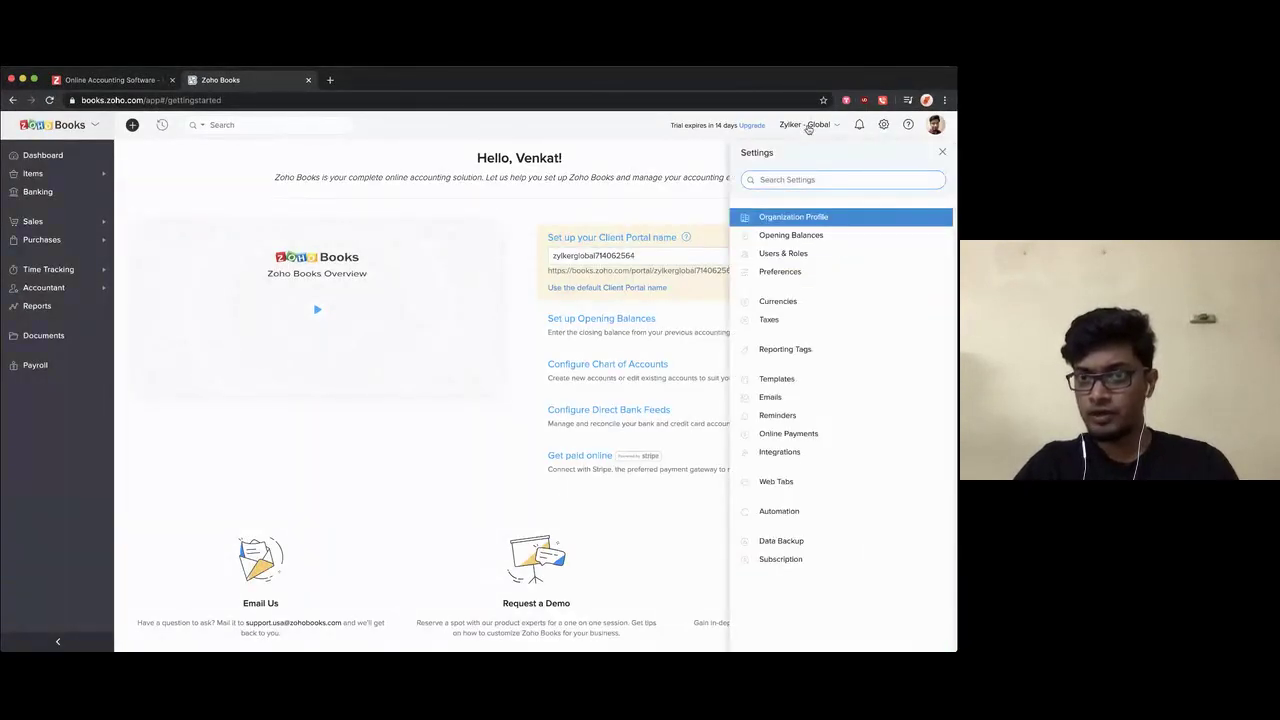
click(810, 125)
click(923, 281)
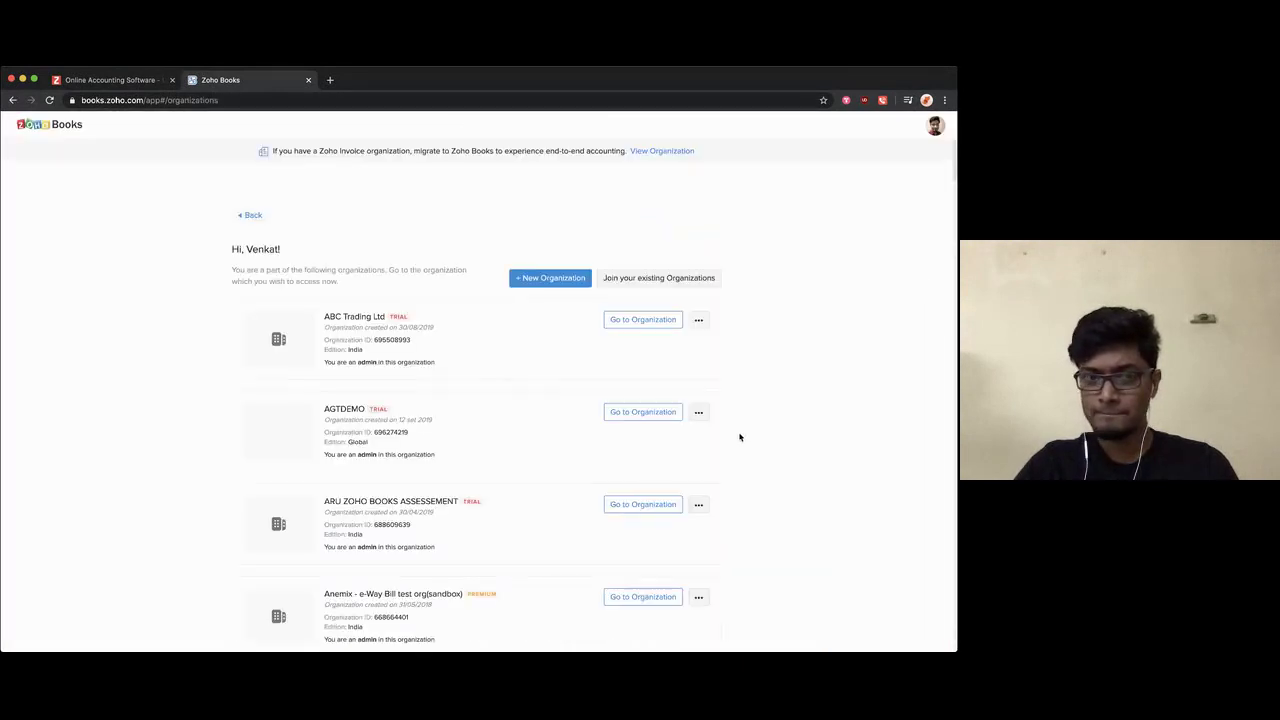
Step: Find the US Zylker - Global organization, mark it as default and open it
key(super+f)
text(zylker)
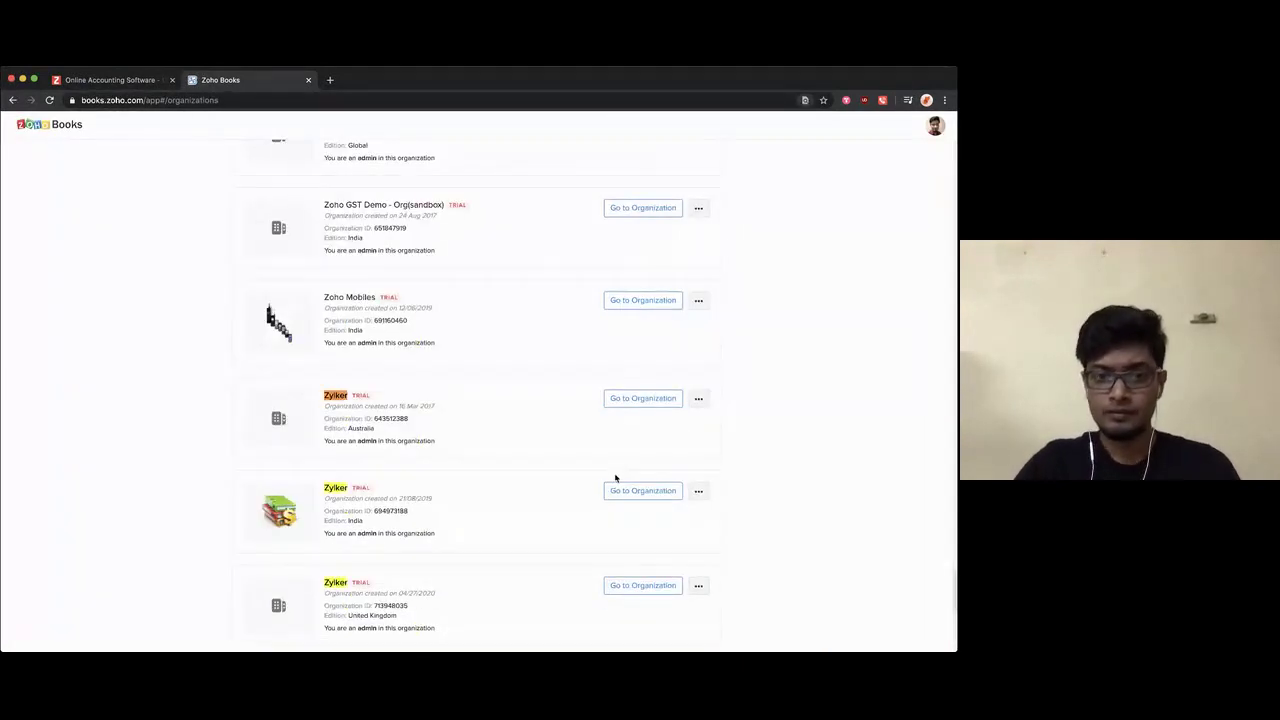
scroll(551, 503, down, 4)
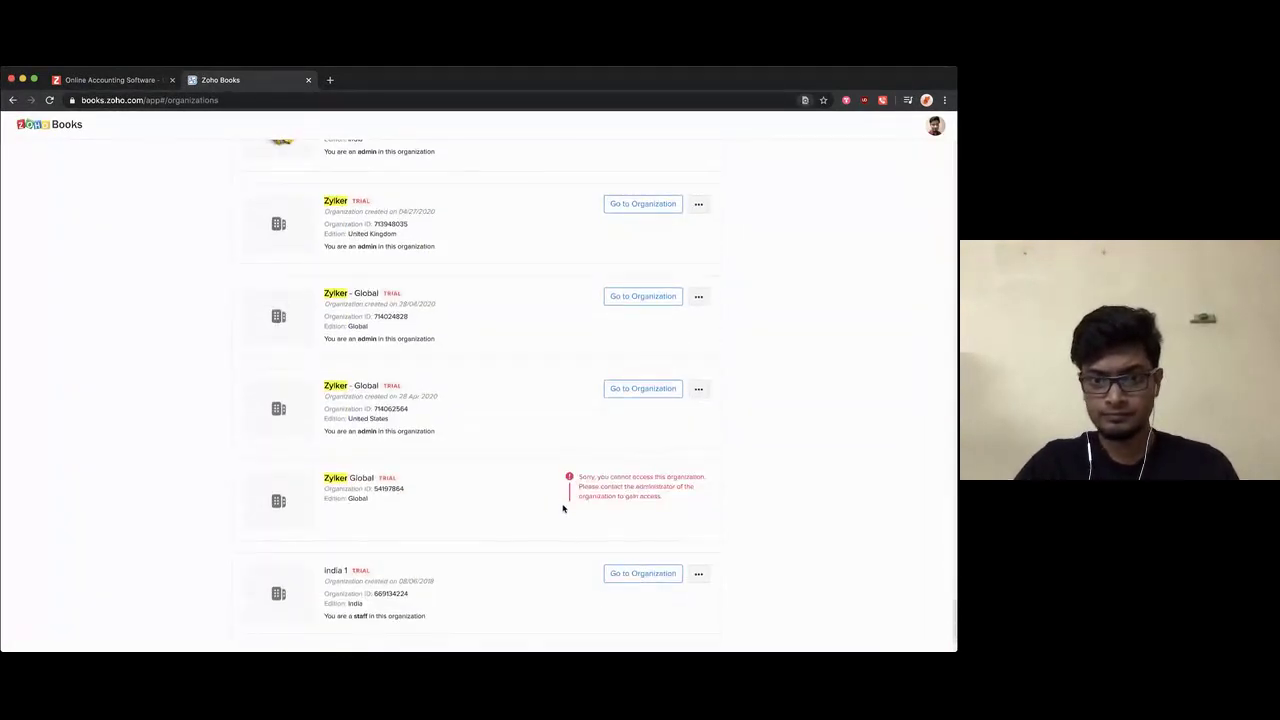
scroll(560, 506, down, 1)
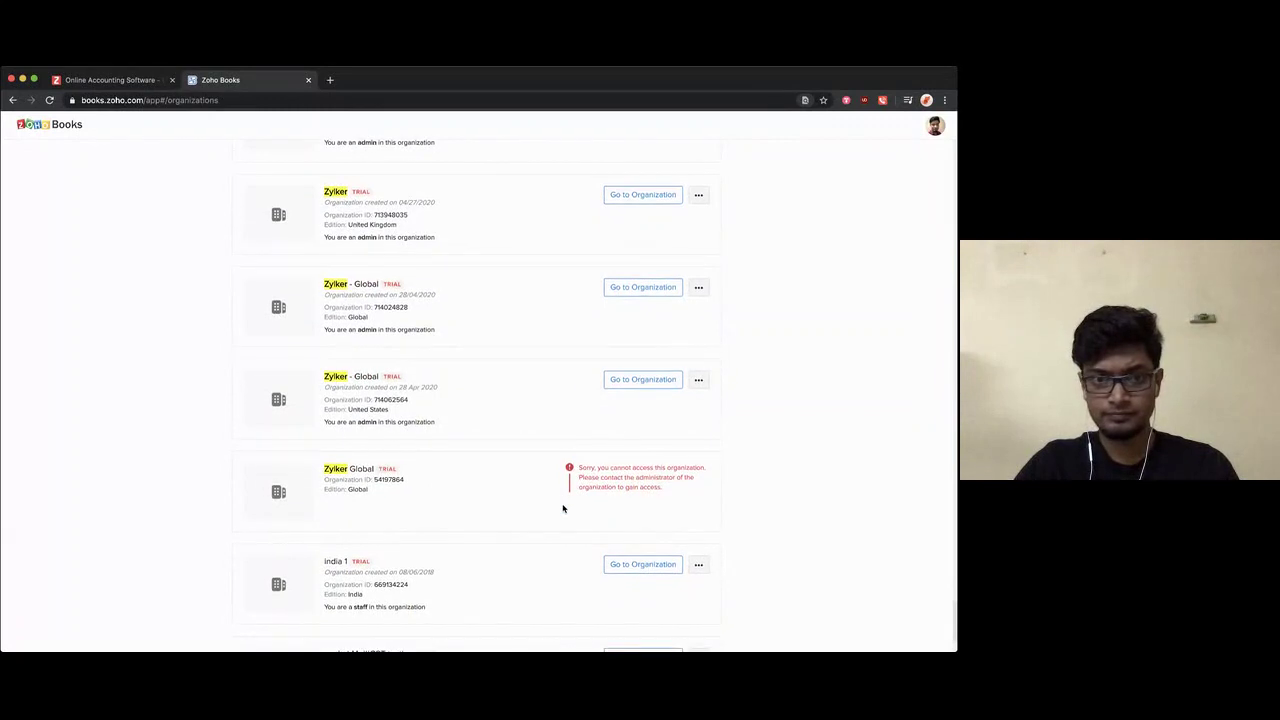
click(701, 382)
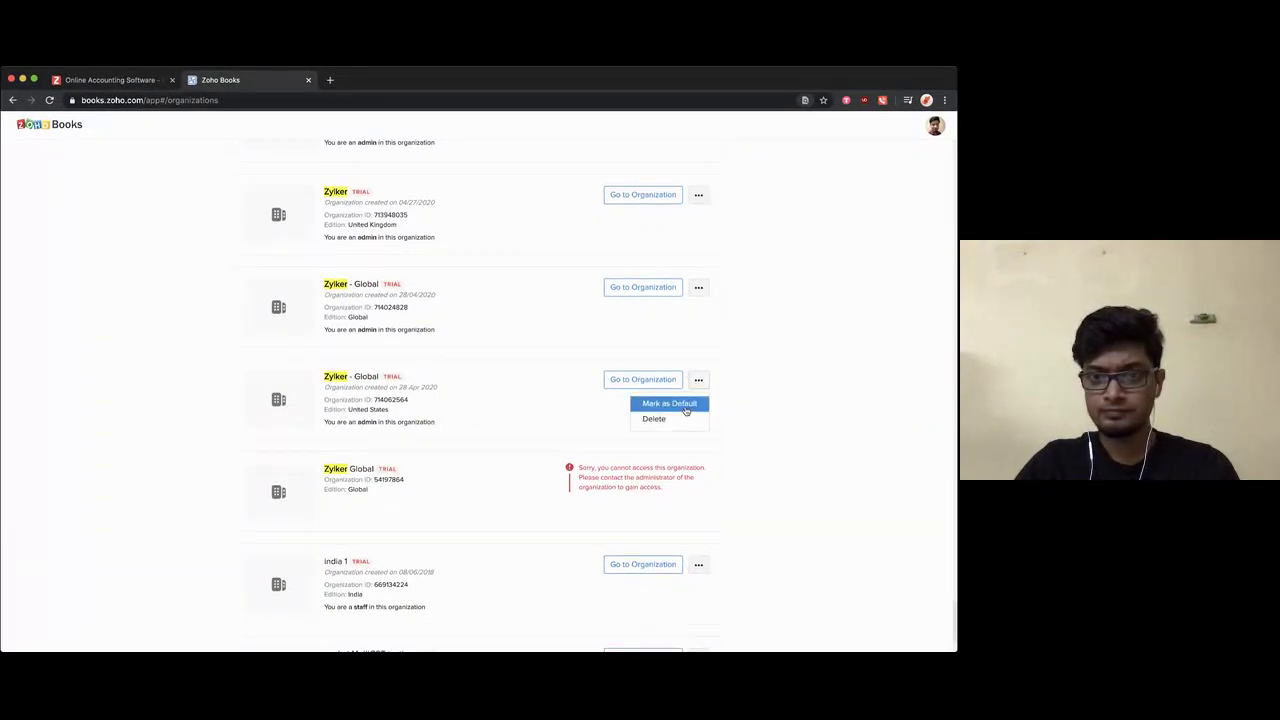
click(686, 405)
click(643, 379)
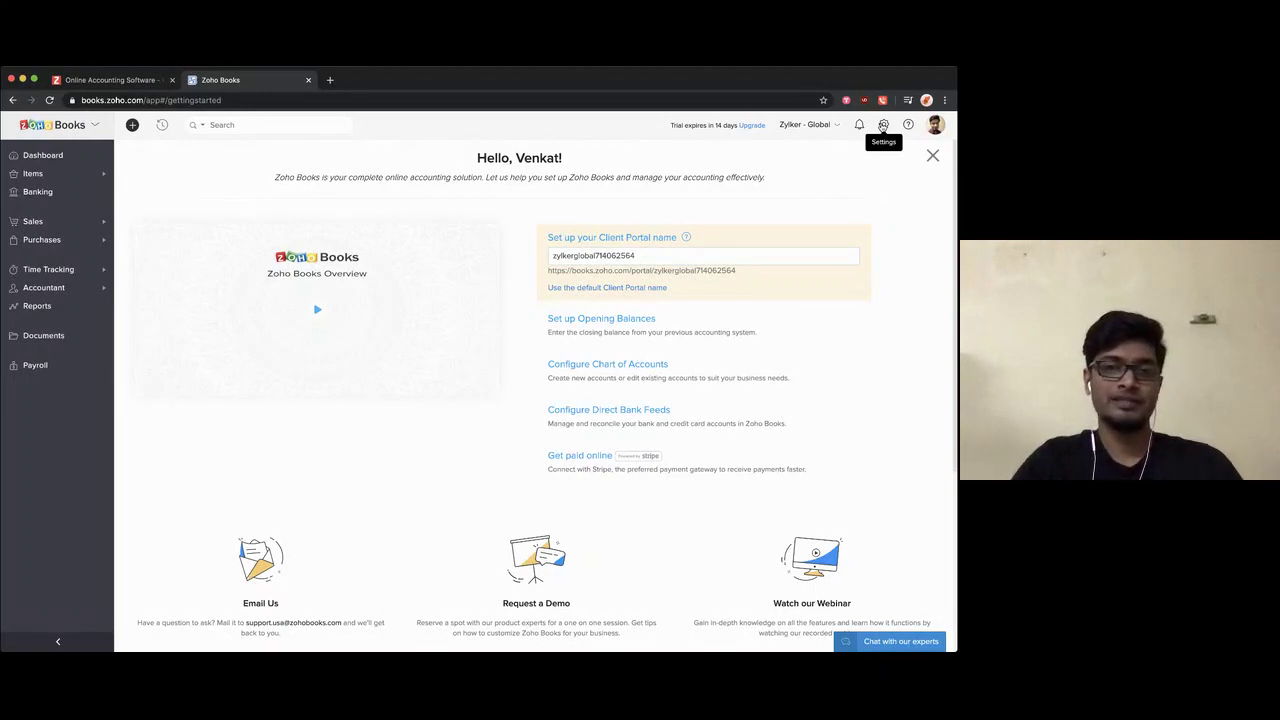
Step: Open Users & Roles from the Settings panel
click(883, 125)
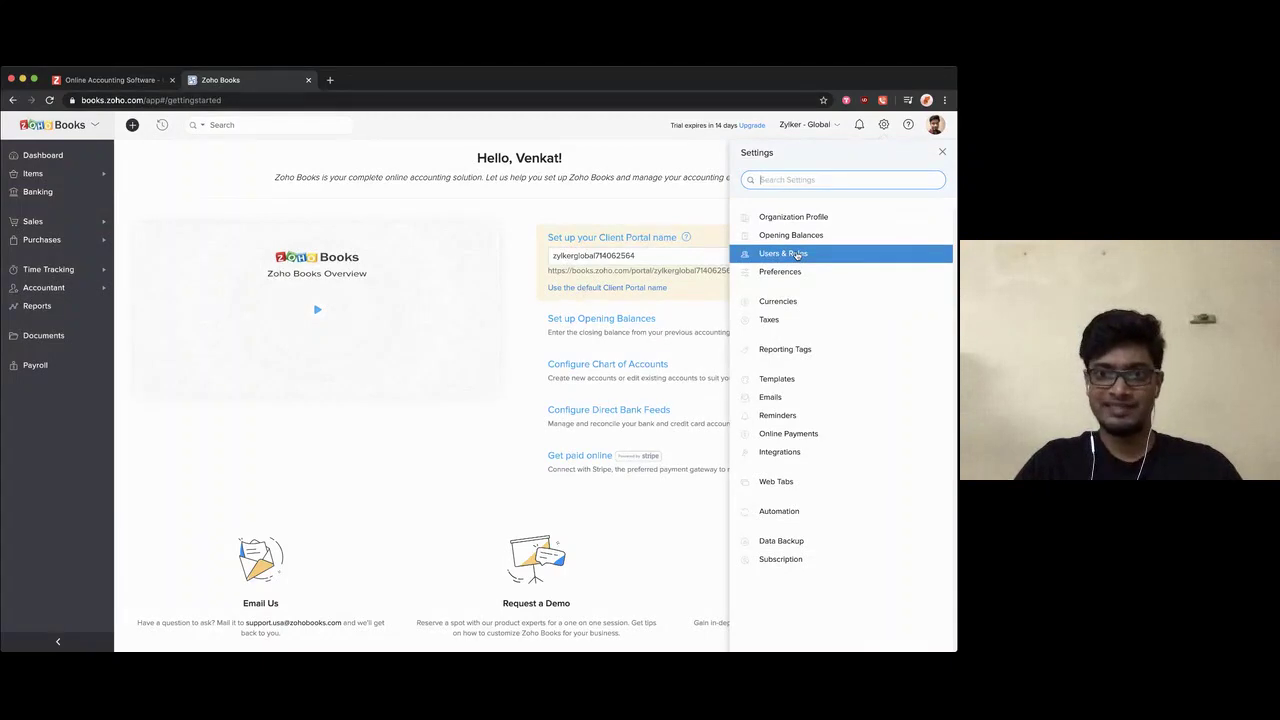
click(797, 255)
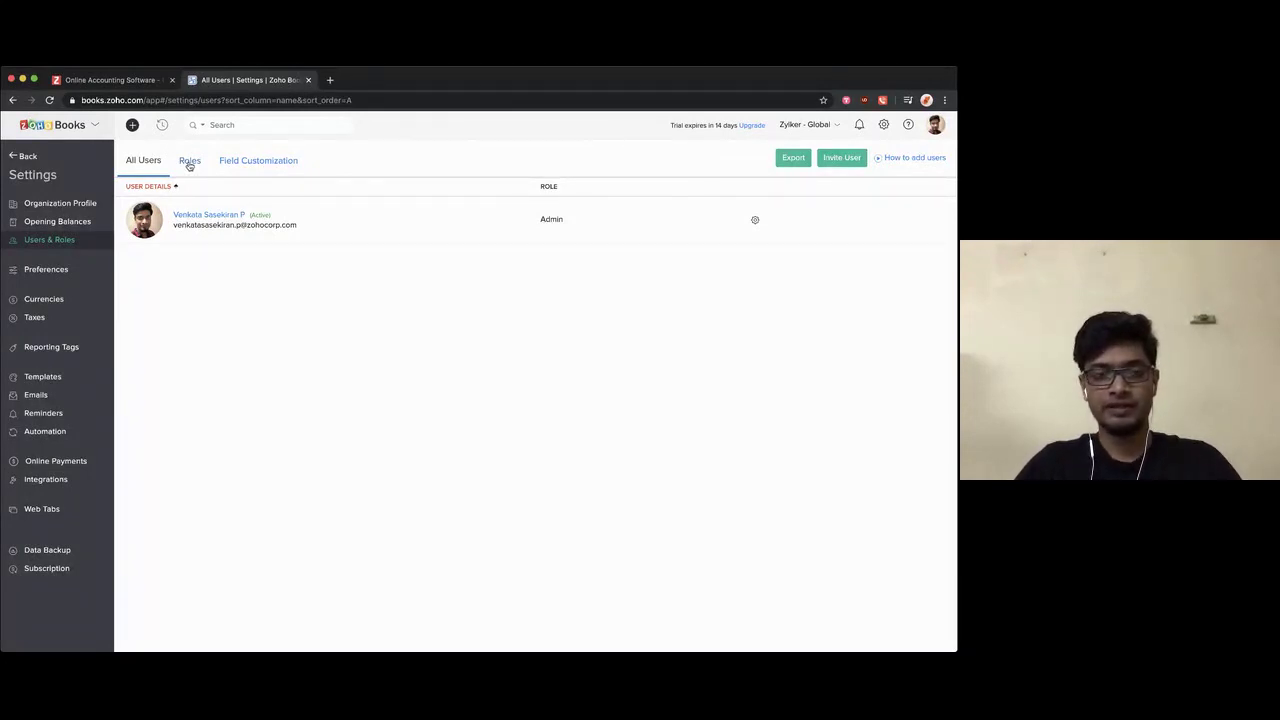
Step: On the Roles tab, clone the Staff role into a new role form
click(190, 163)
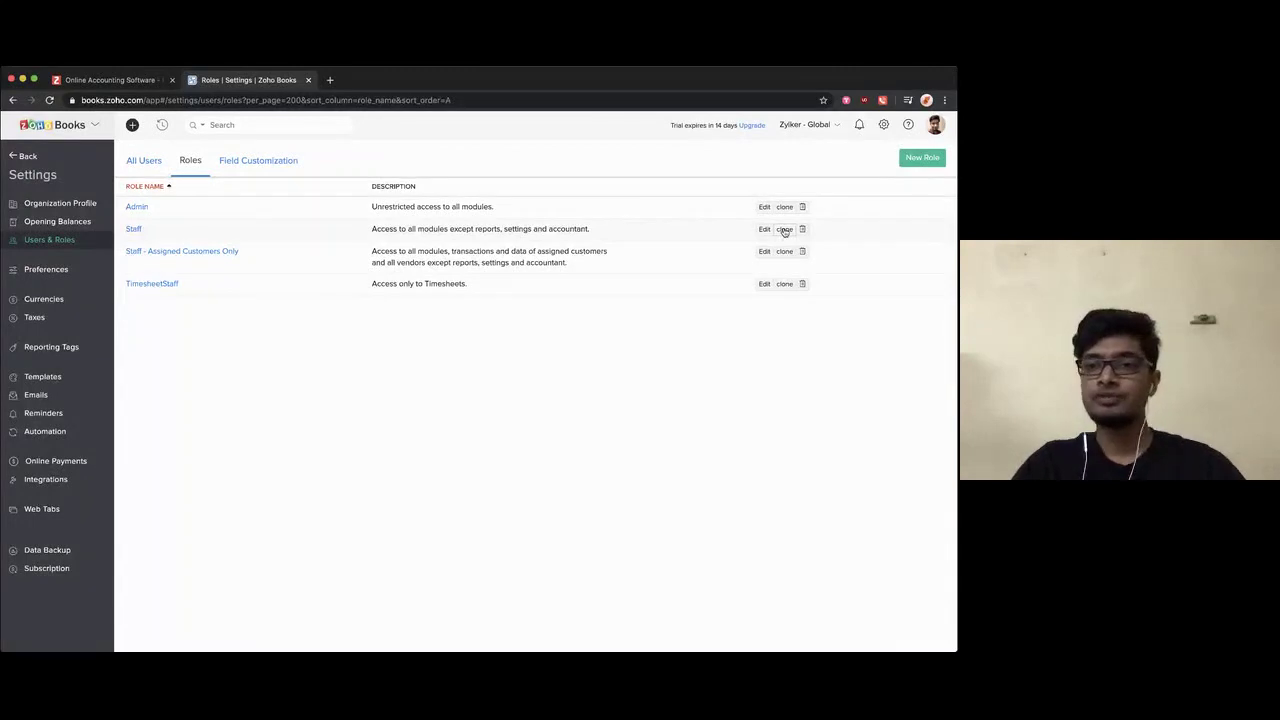
click(783, 233)
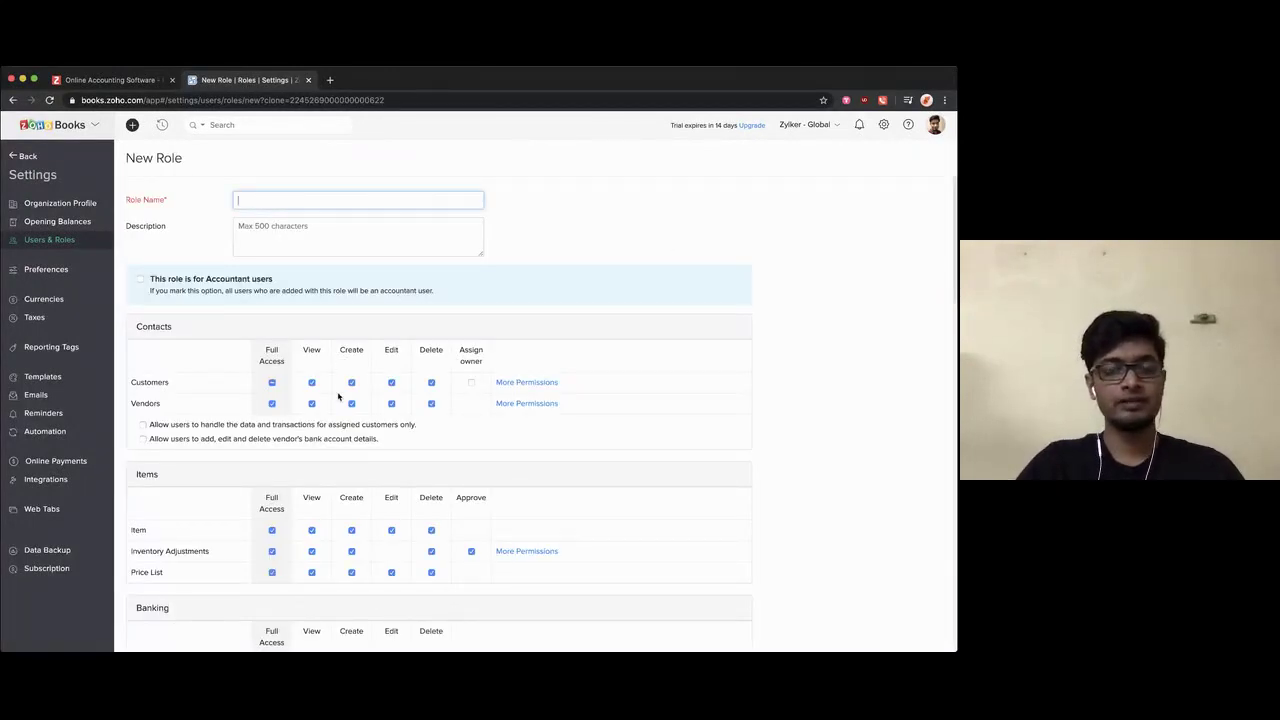
Step: Review the cloned Staff role's permissions, then cancel it without saving
scroll(331, 435, down, 2)
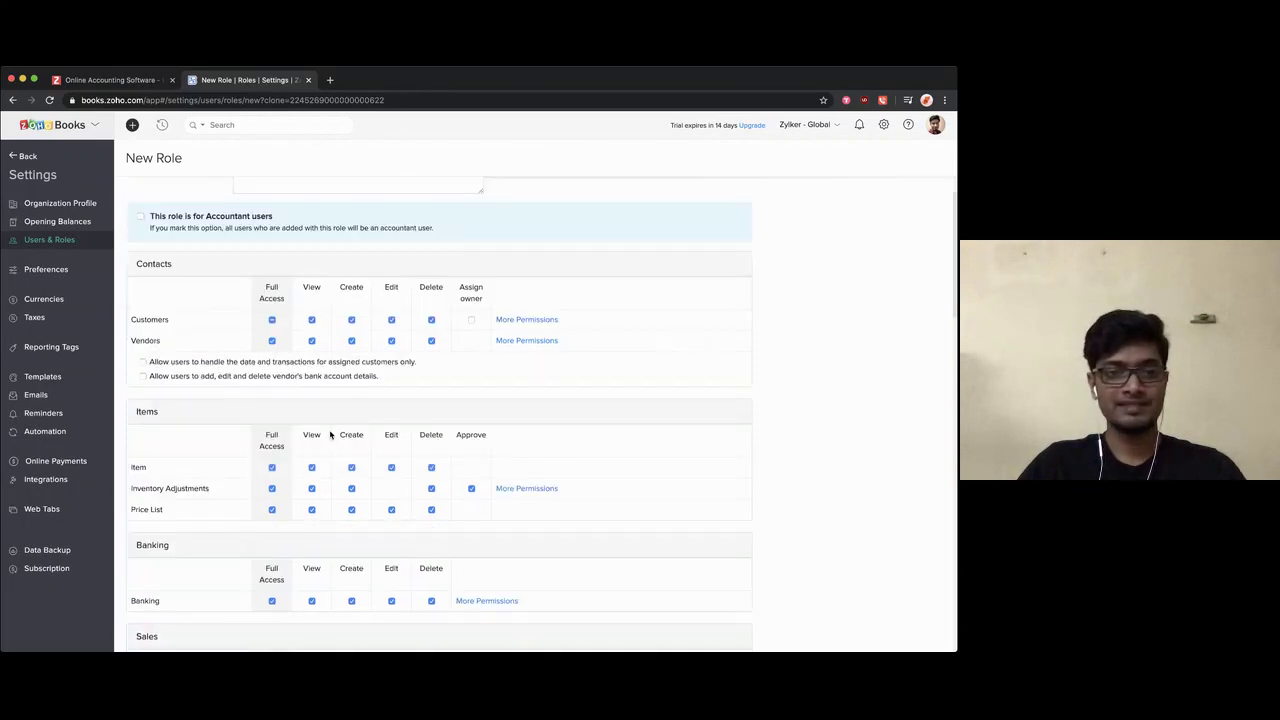
scroll(307, 466, down, 1)
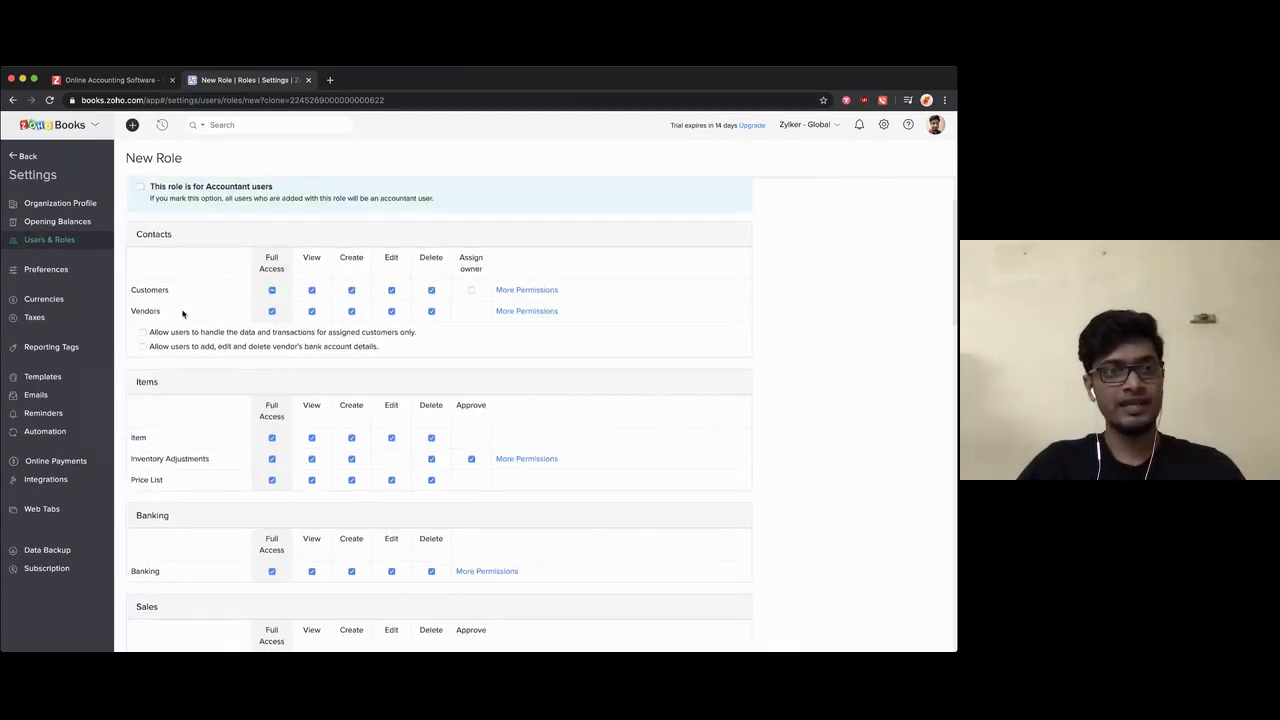
scroll(191, 383, down, 5)
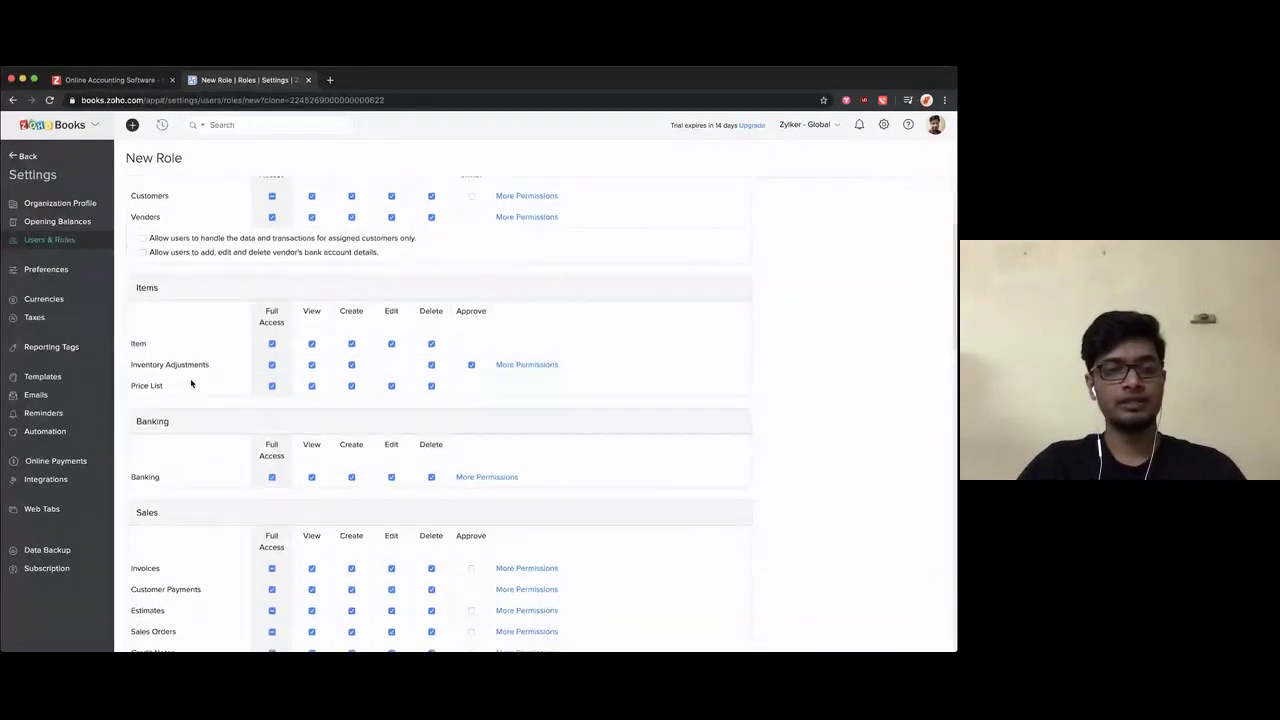
scroll(191, 383, down, 5)
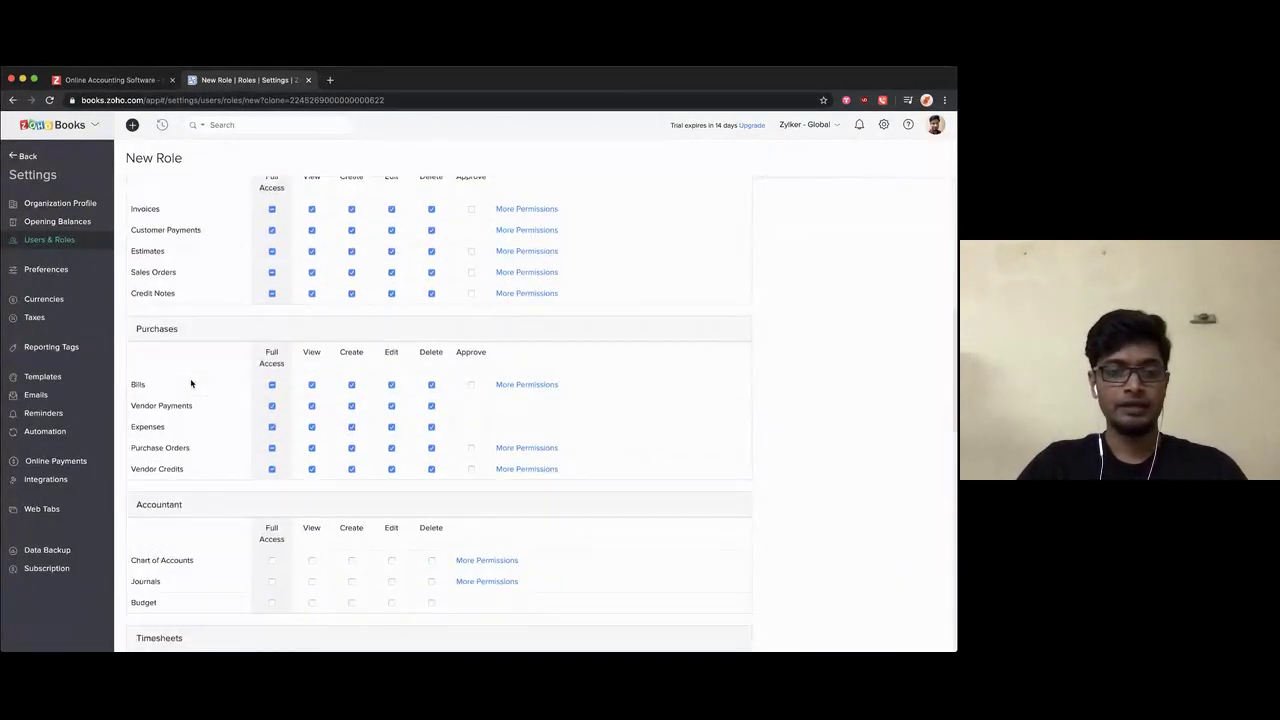
scroll(191, 383, down, 1)
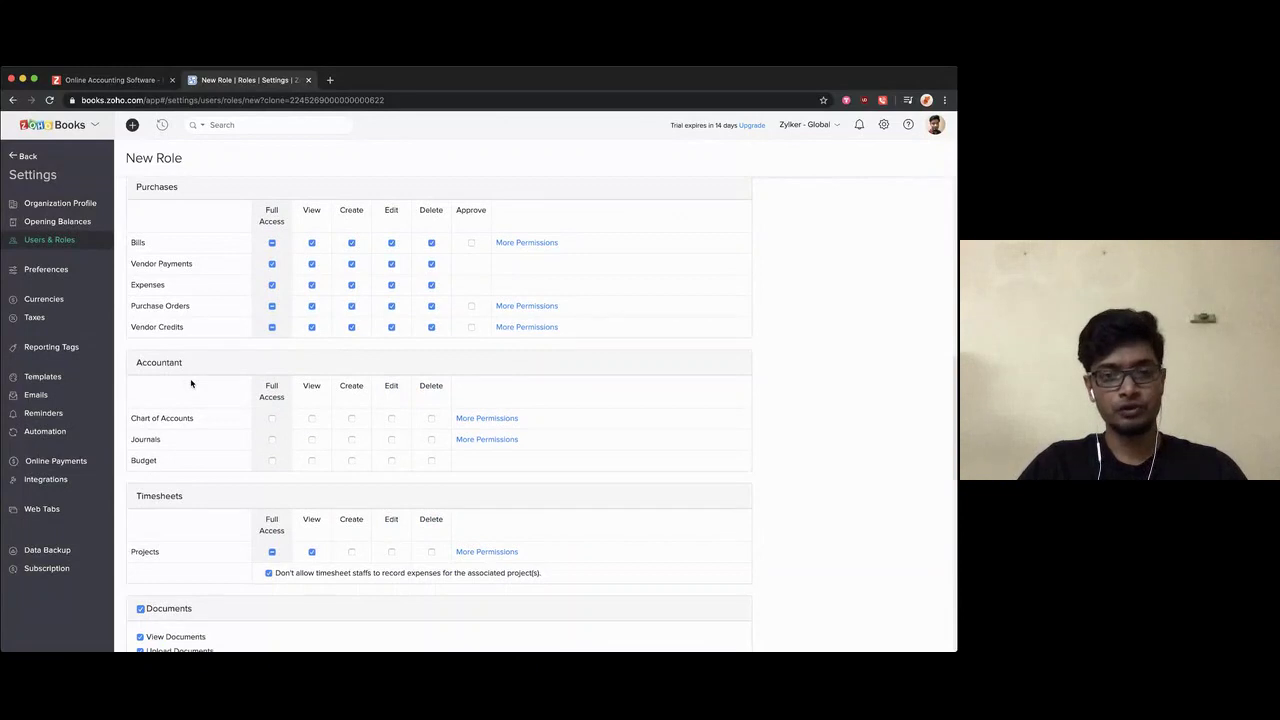
scroll(191, 383, down, 1)
scroll(190, 383, up, 10)
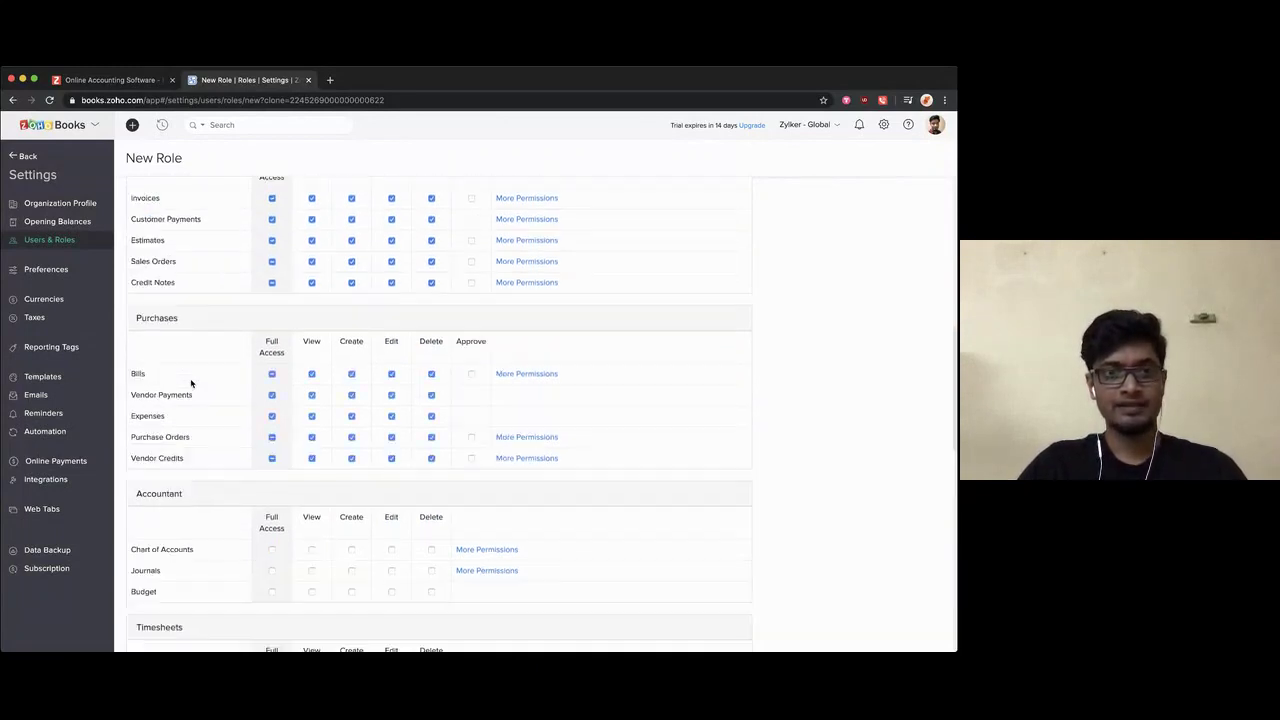
scroll(191, 383, up, 2)
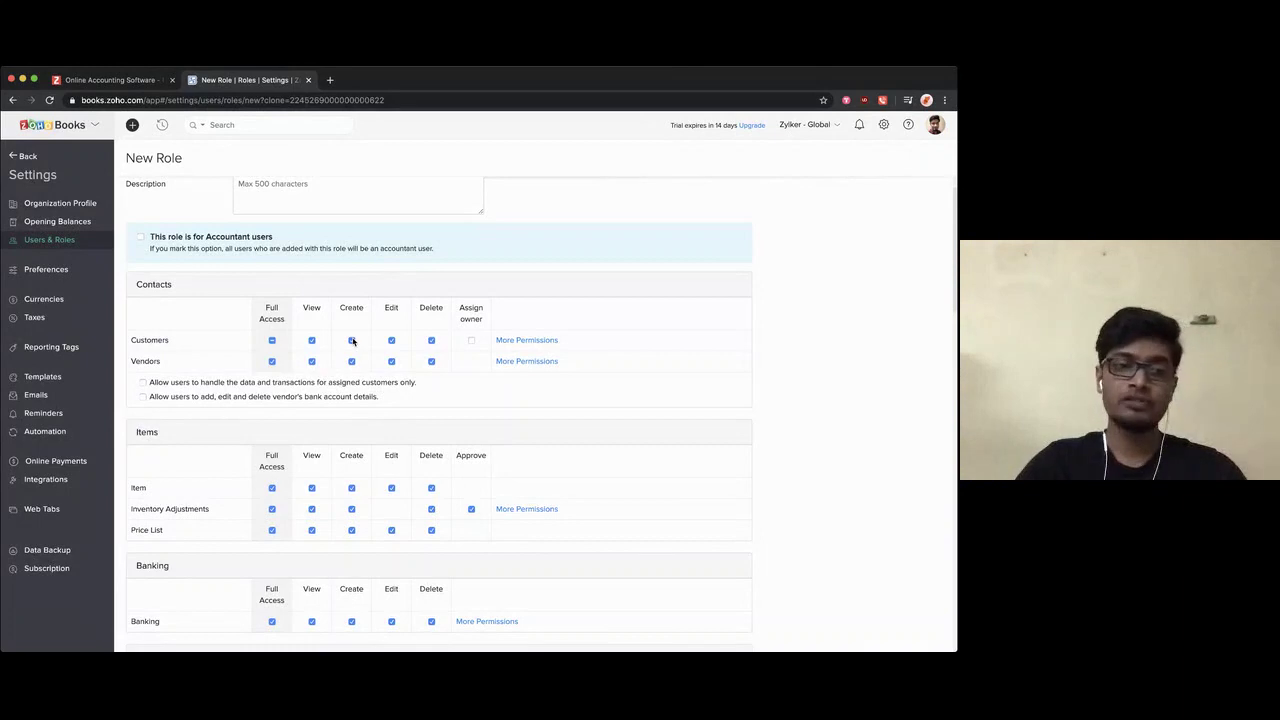
scroll(390, 438, down, 2)
scroll(391, 441, down, 4)
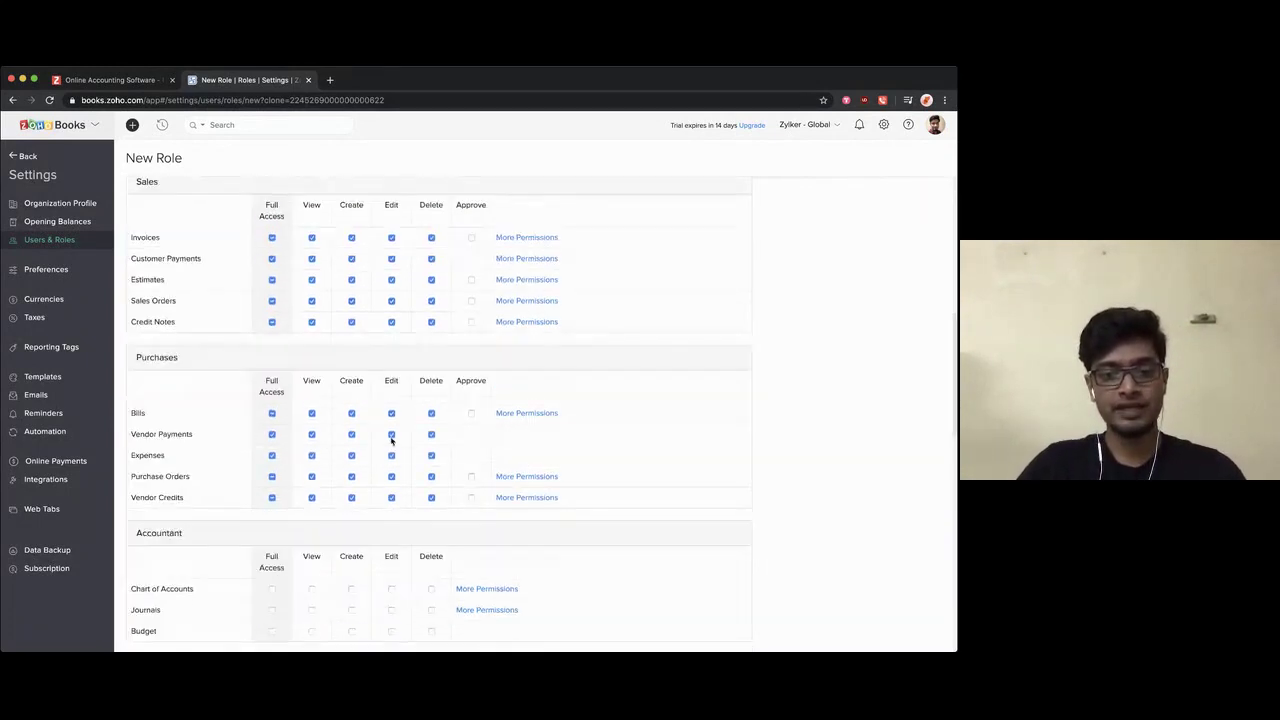
scroll(391, 440, down, 4)
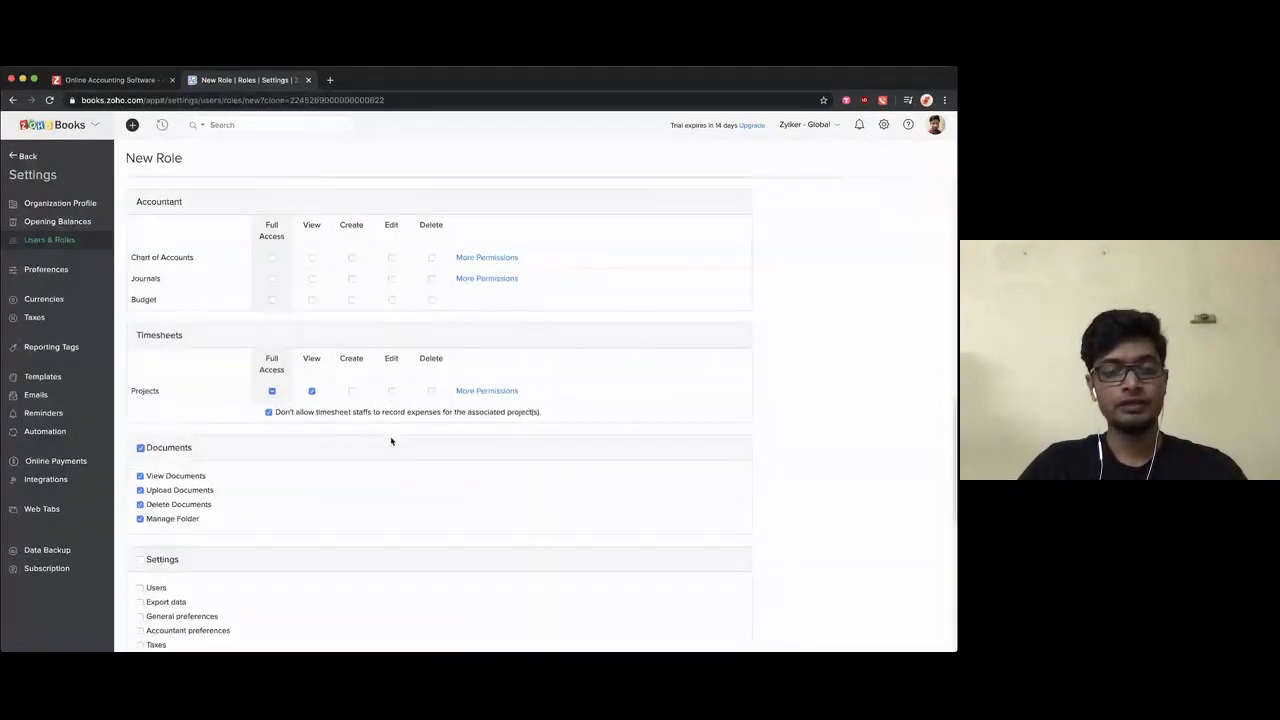
scroll(391, 441, down, 3)
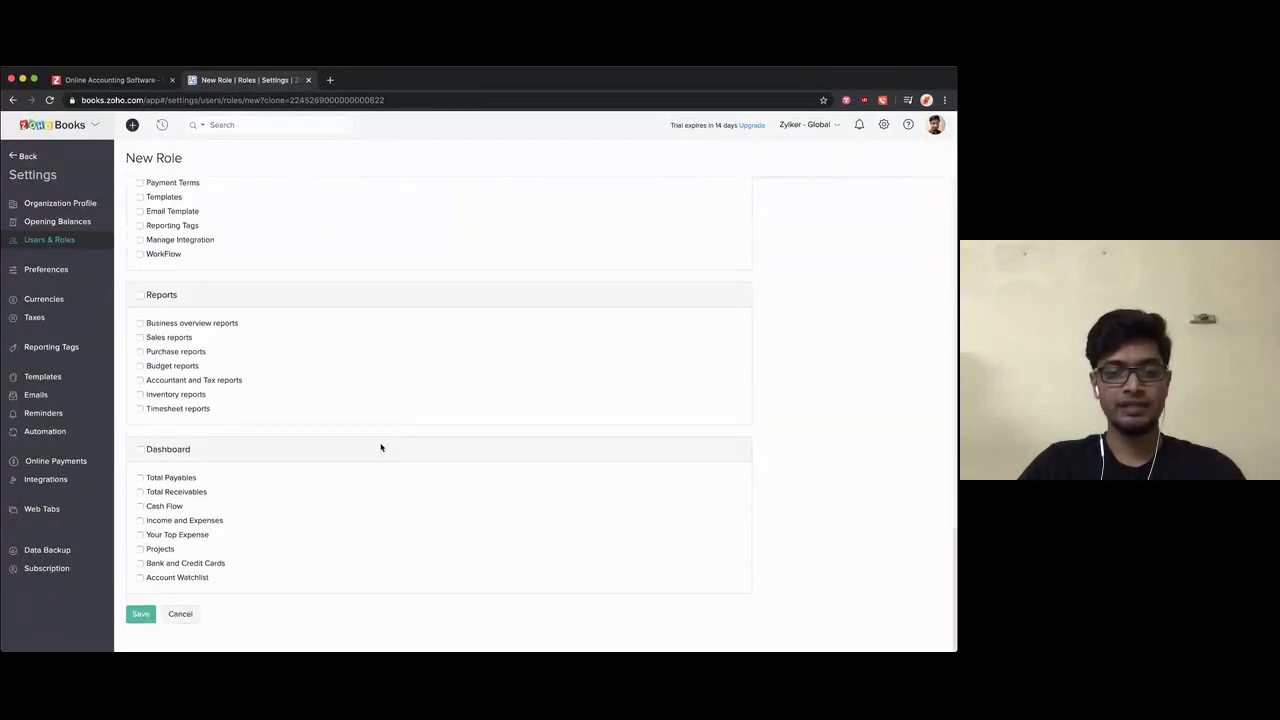
click(181, 614)
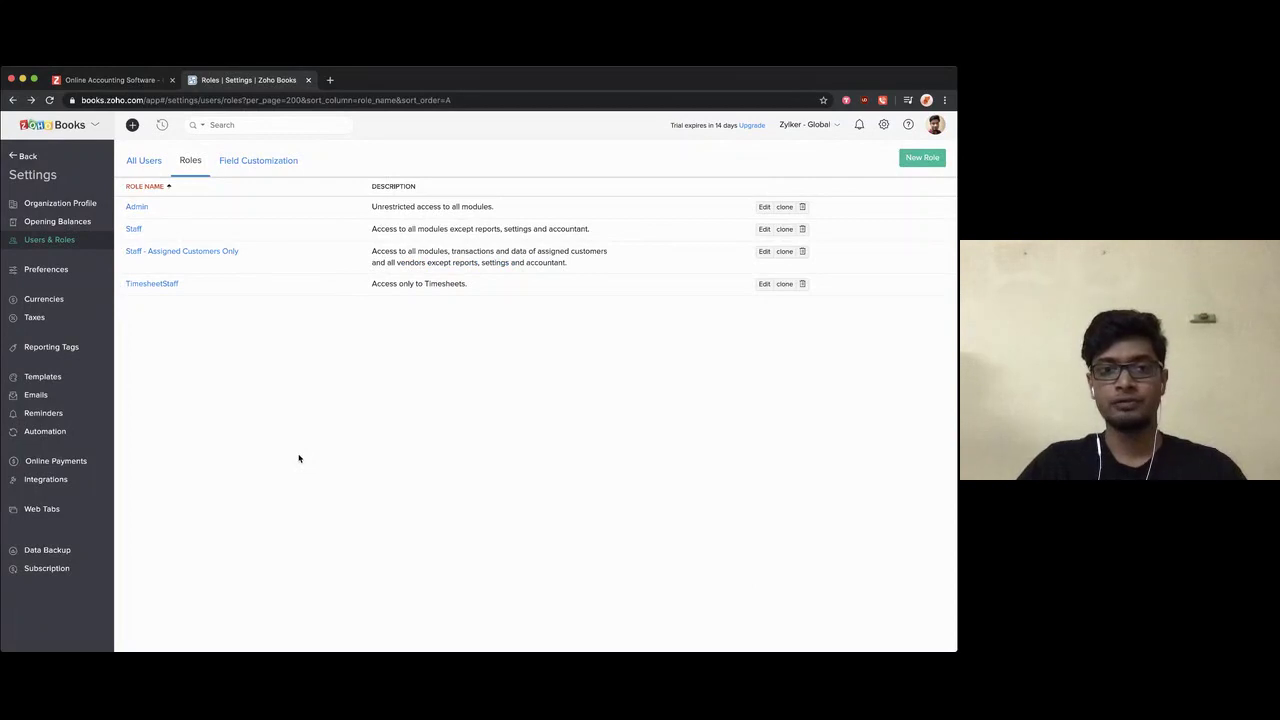
Step: Try editing the predefined Admin role, then clone it into a new role form
click(137, 207)
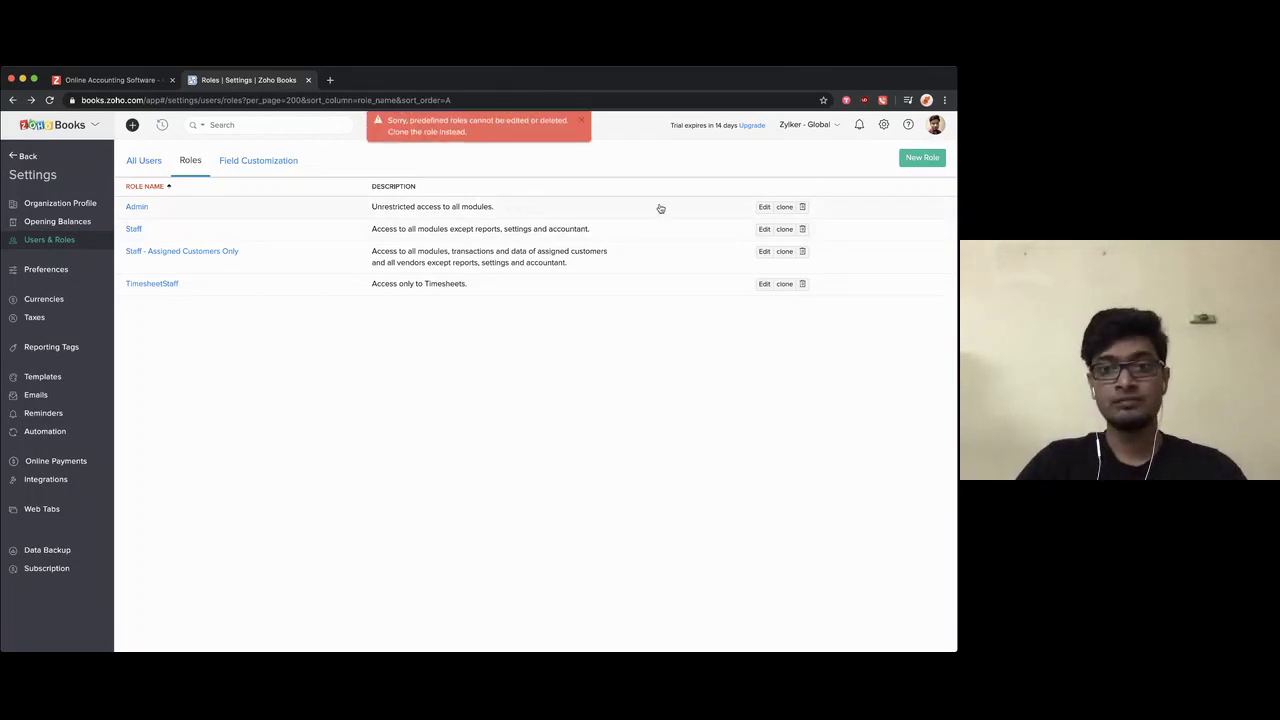
click(784, 207)
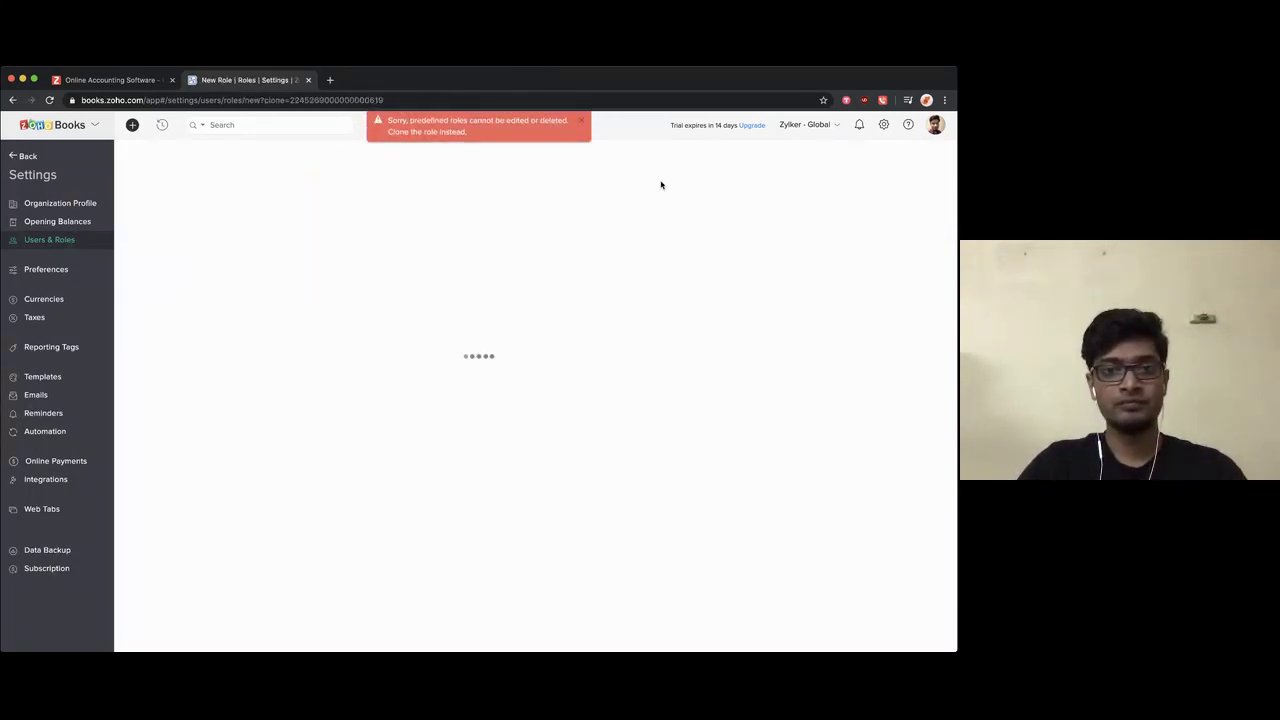
Step: Dismiss the predefined-role error, review the Admin-cloned permissions, and cancel the role
click(582, 124)
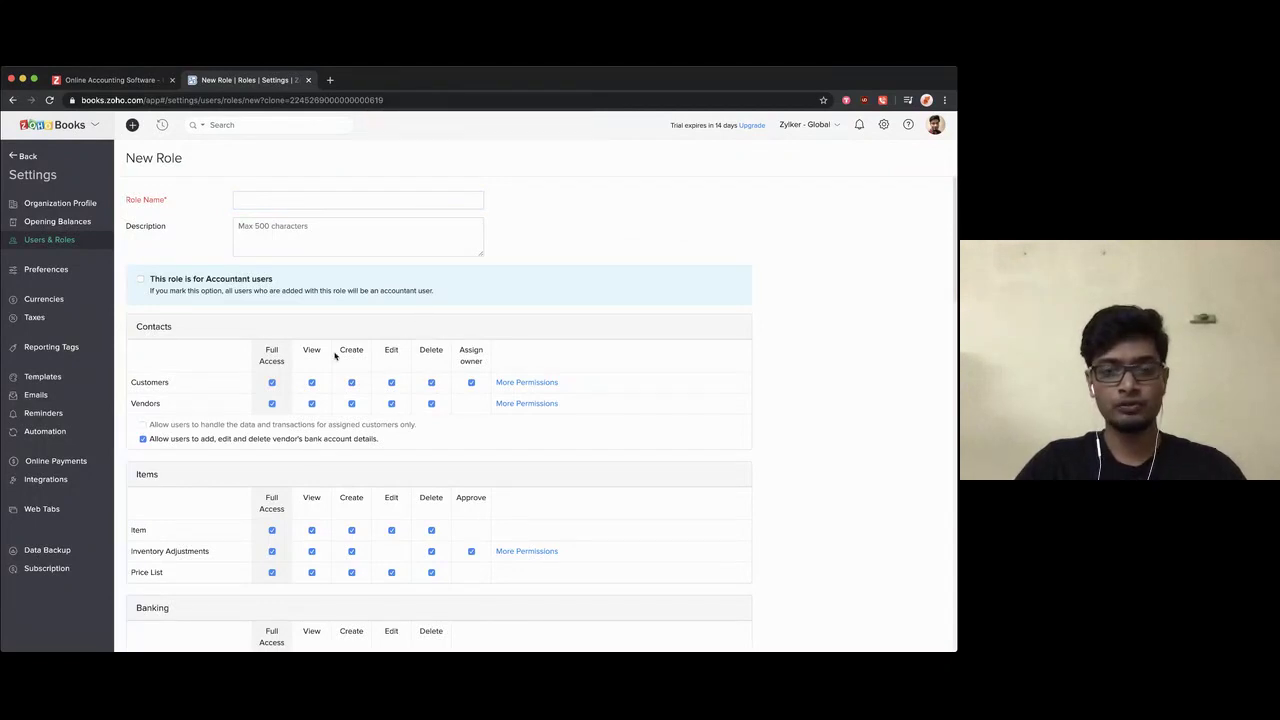
scroll(411, 440, down, 5)
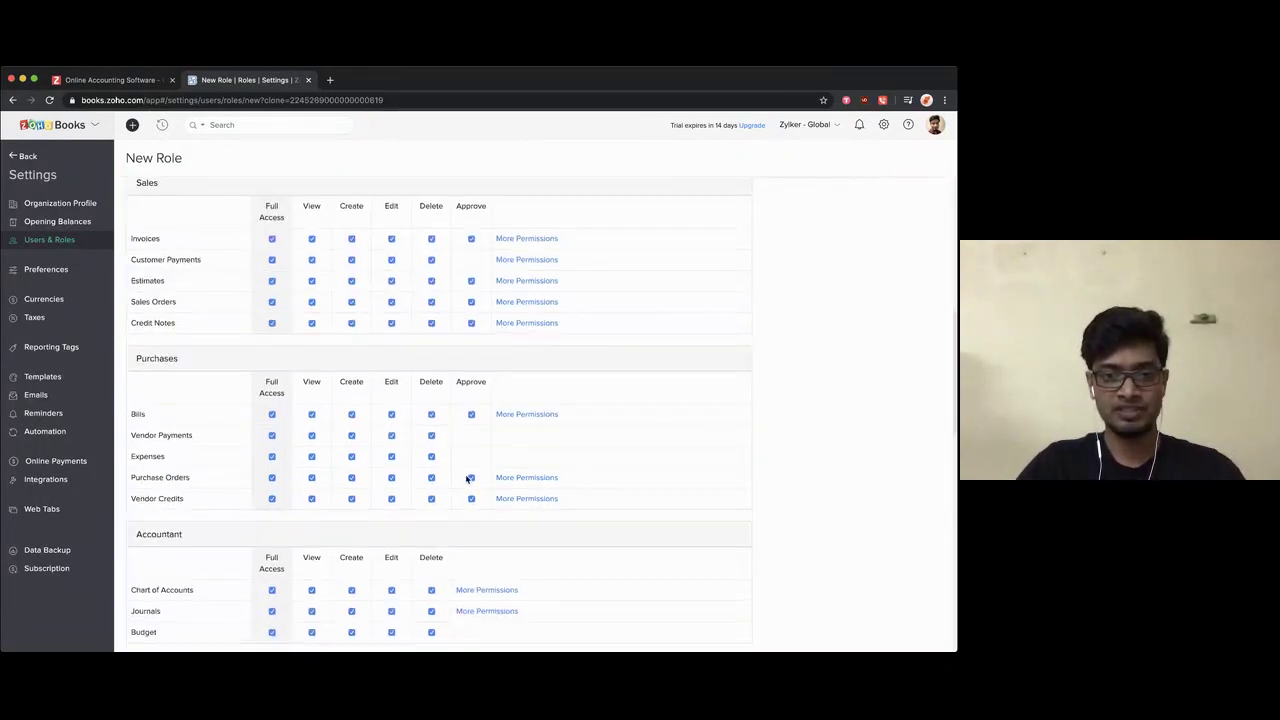
scroll(466, 479, down, 5)
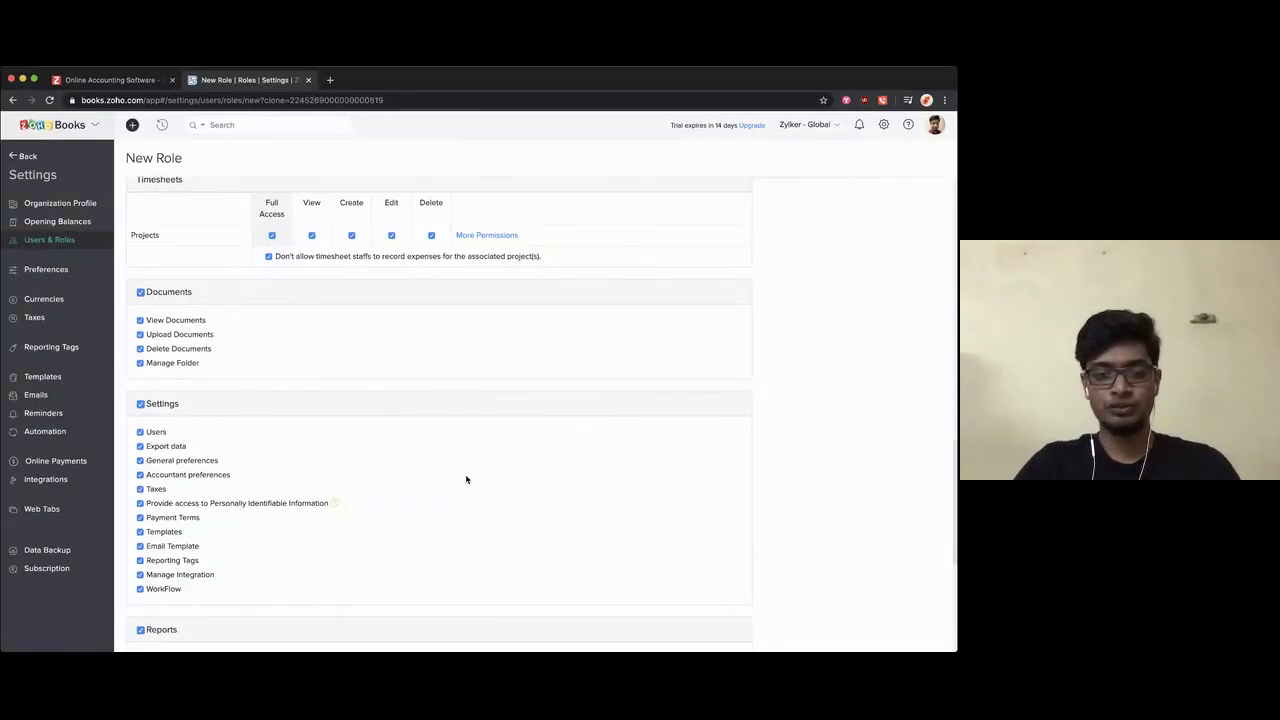
scroll(466, 479, down, 3)
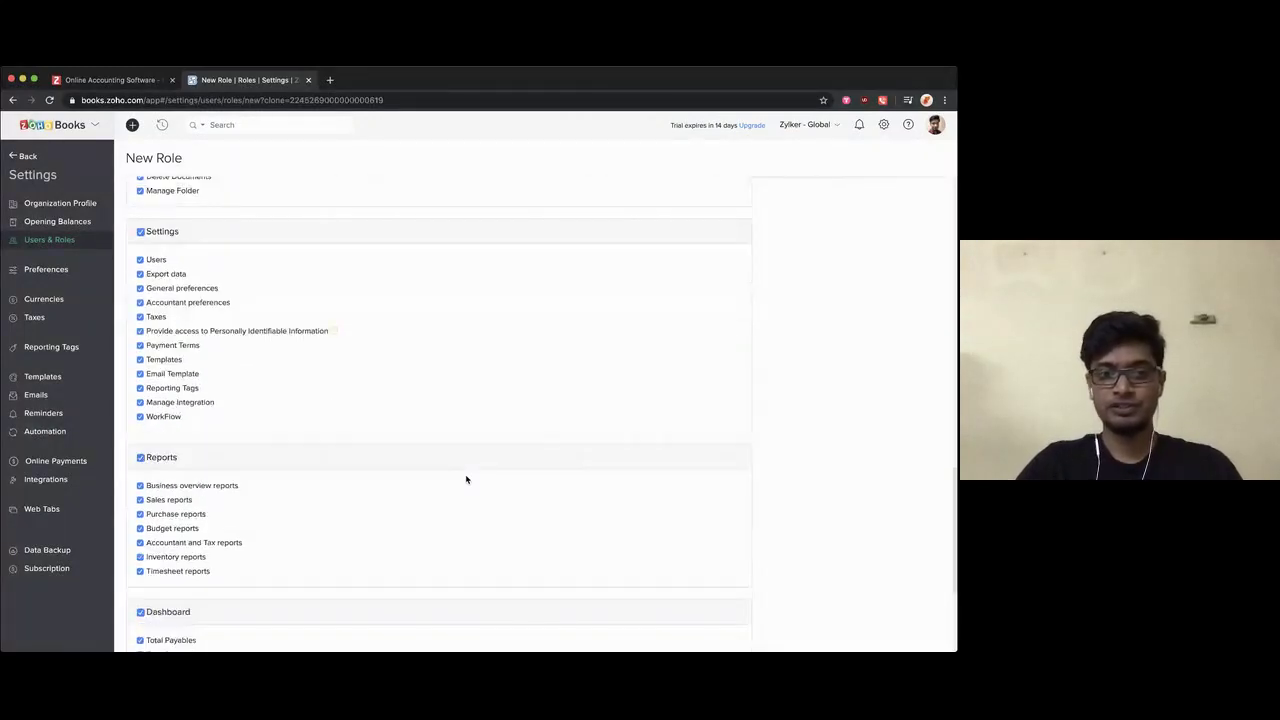
scroll(354, 424, up, 15)
scroll(408, 462, down, 15)
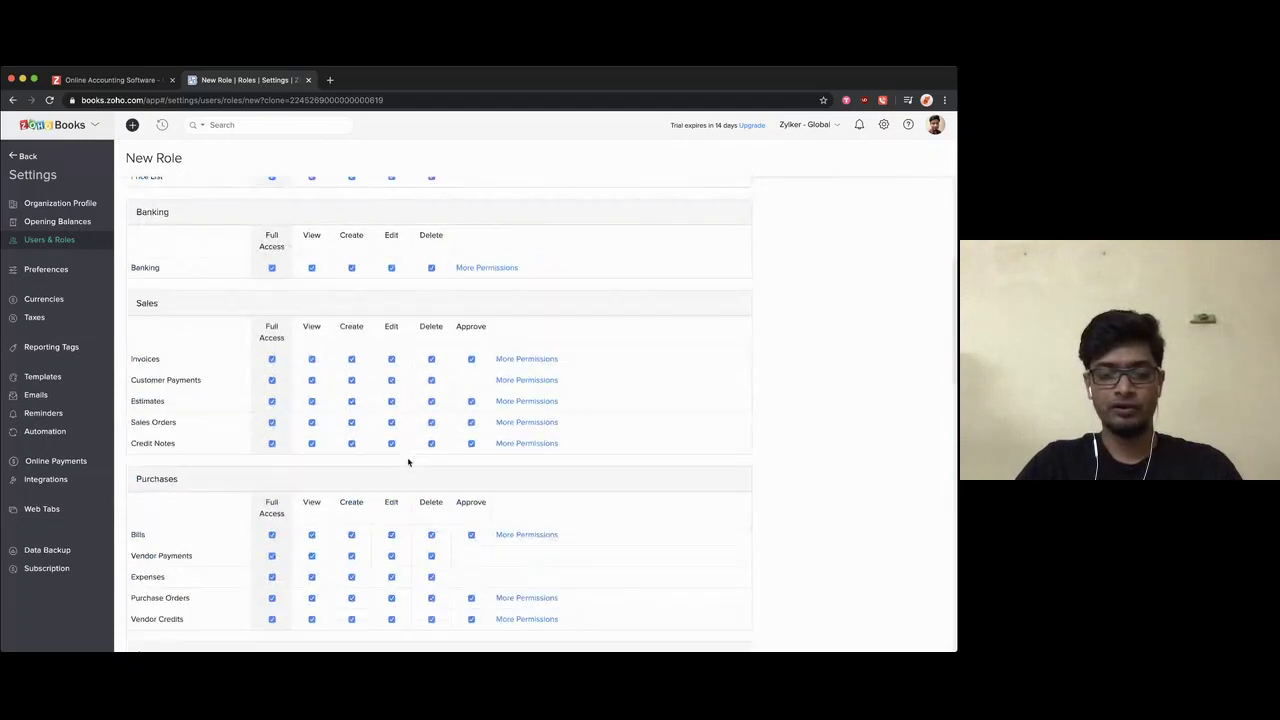
scroll(408, 462, down, 1)
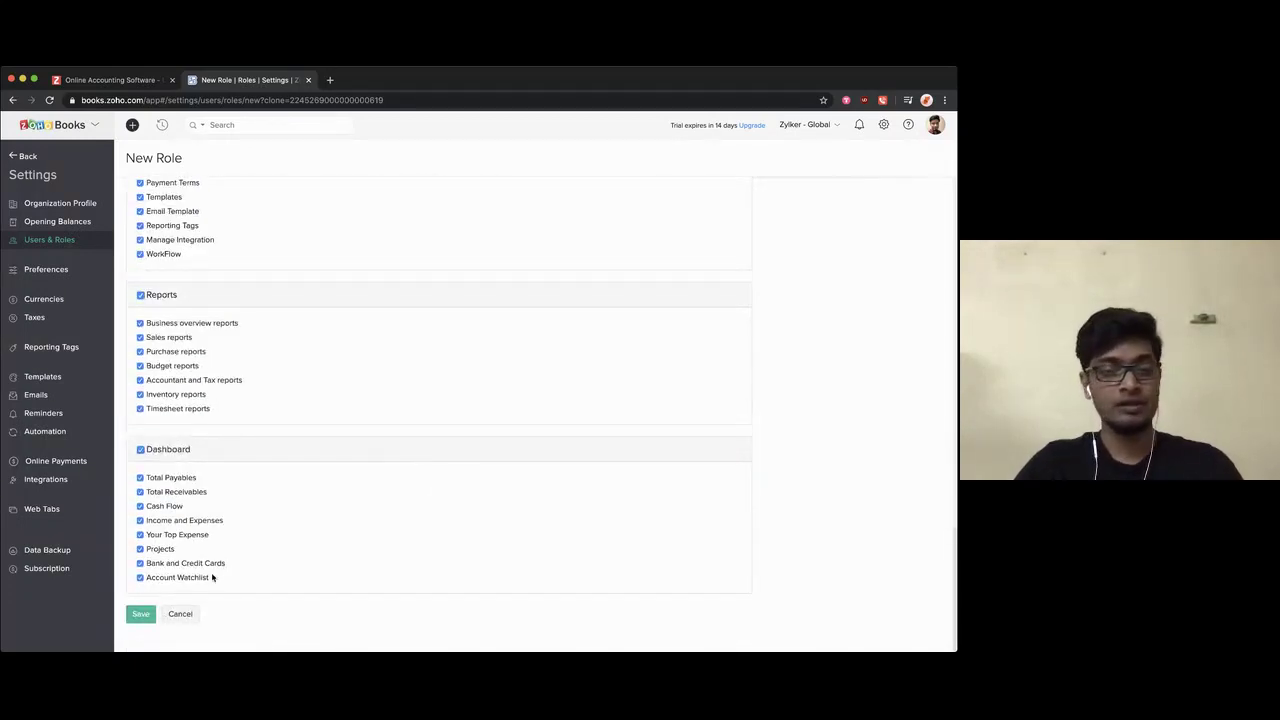
click(176, 613)
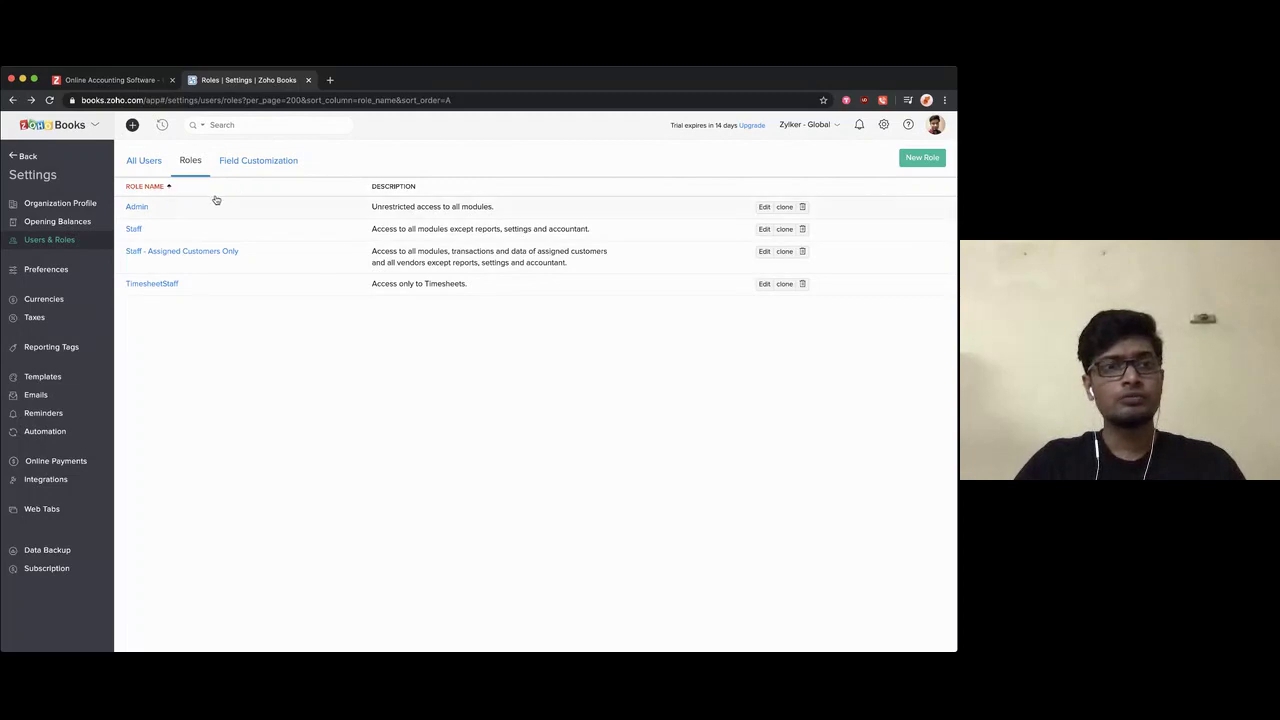
Step: From All Users, start an invitation and enter the new user's name and e-mail
click(156, 166)
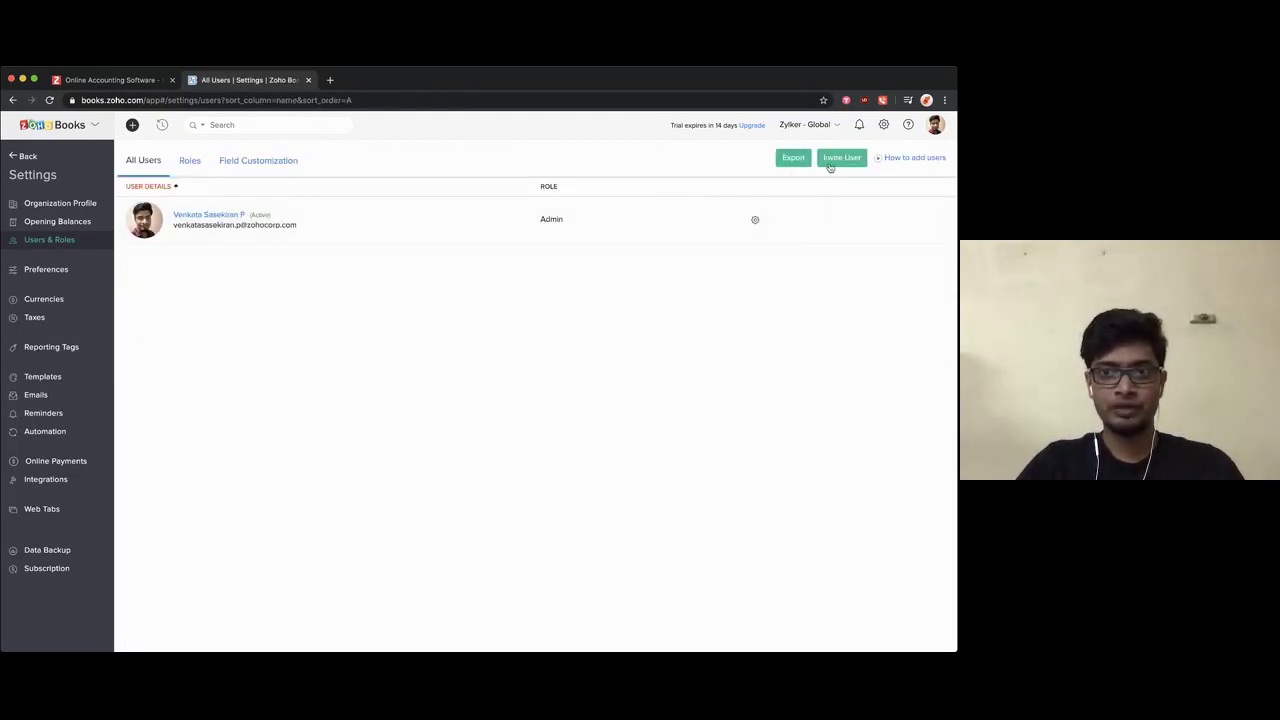
click(832, 165)
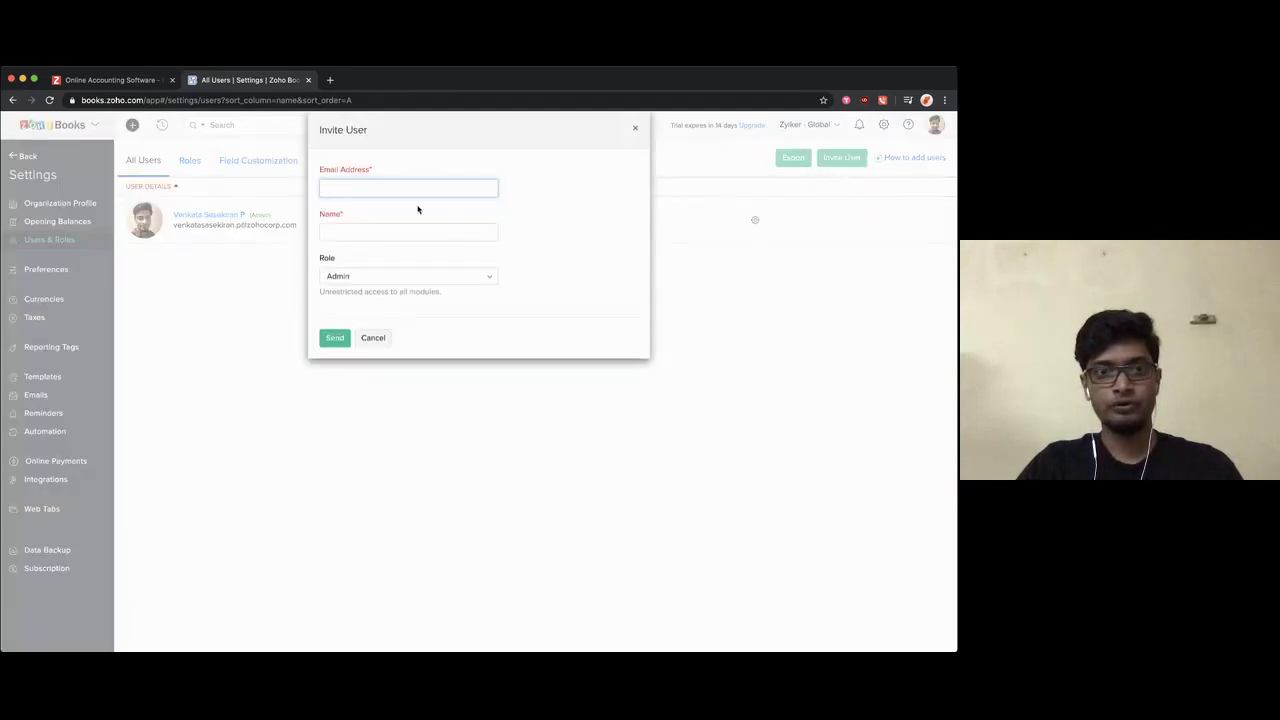
click(375, 233)
text(Mahila)
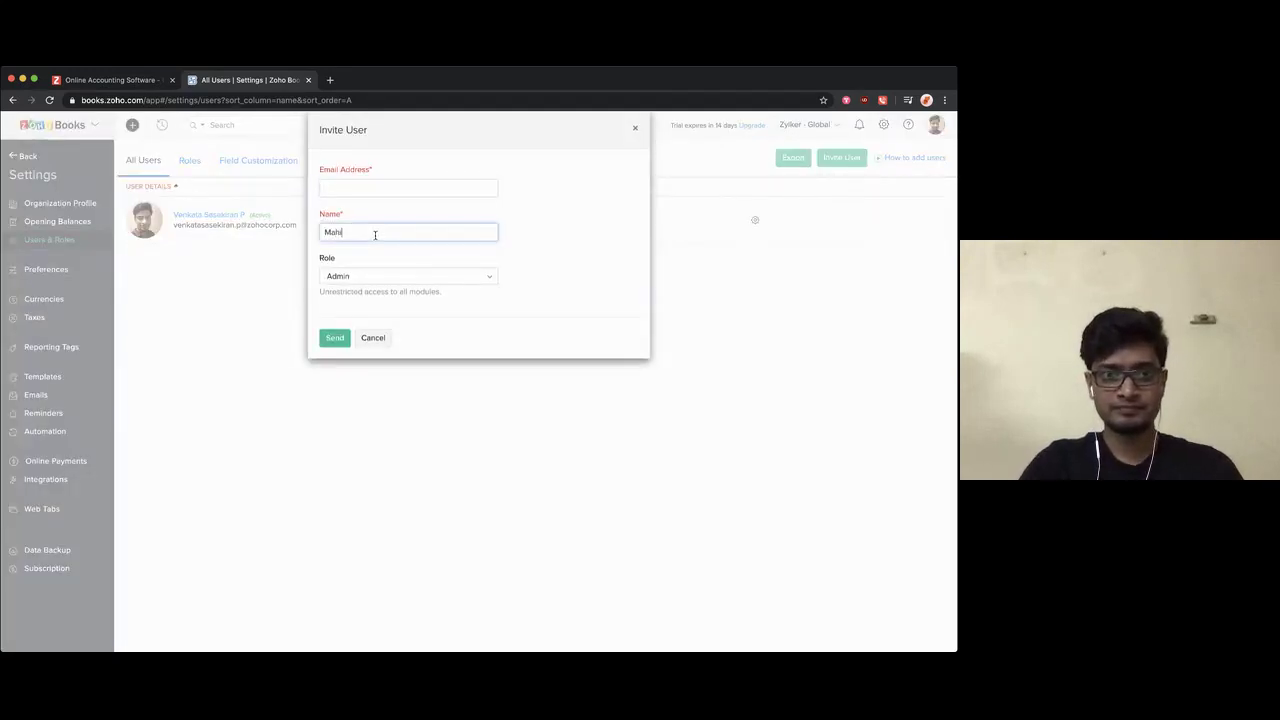
click(351, 189)
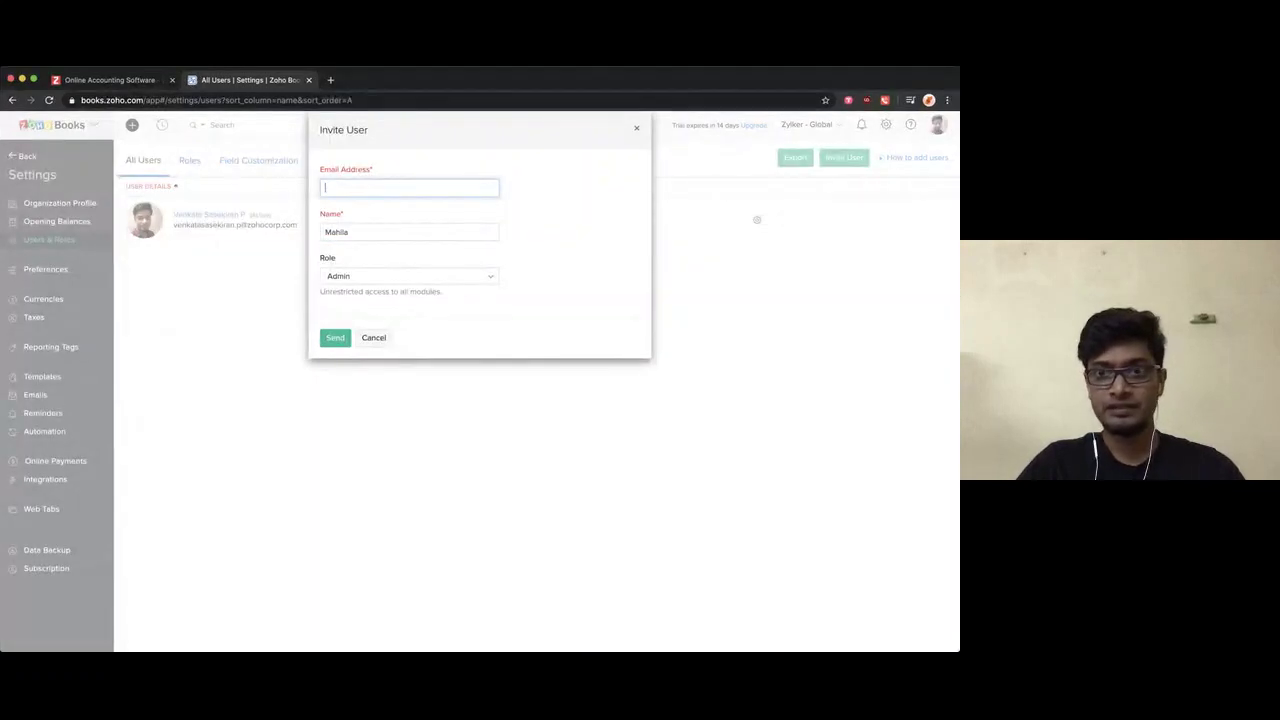
key(super+Tab)
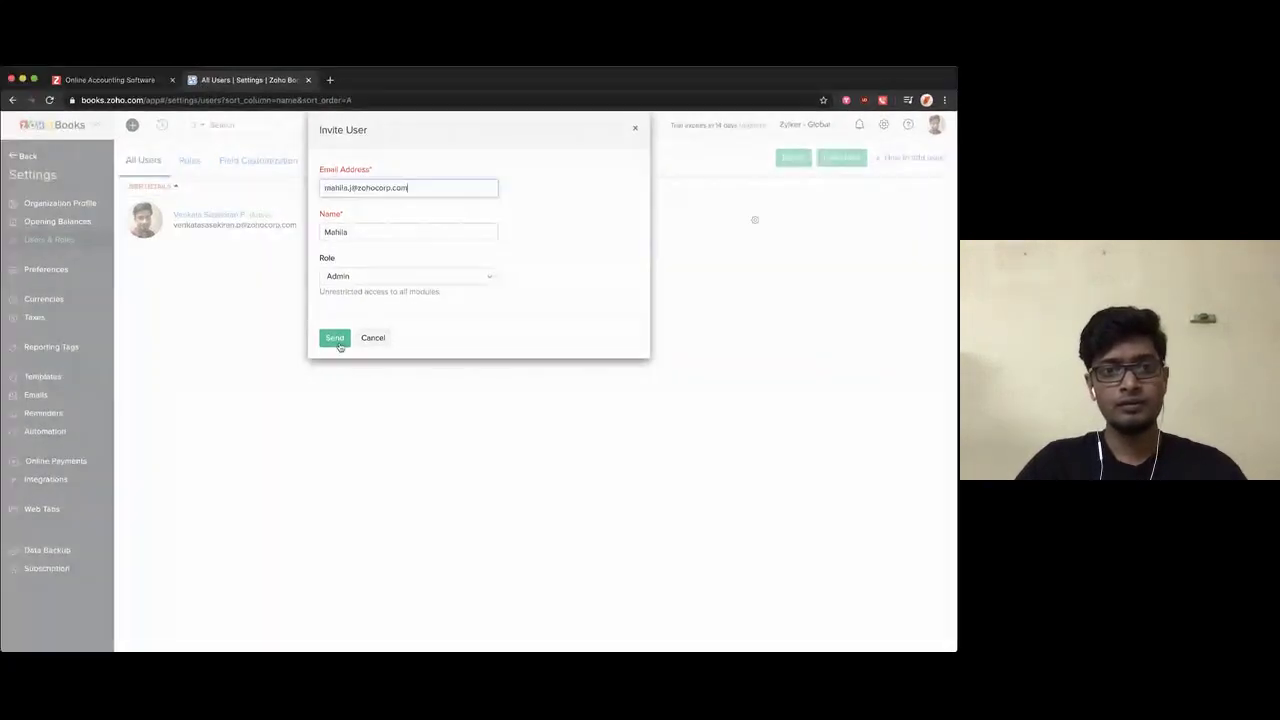
Step: Keep the Admin role, send the invitation, and return to Getting Started
click(348, 278)
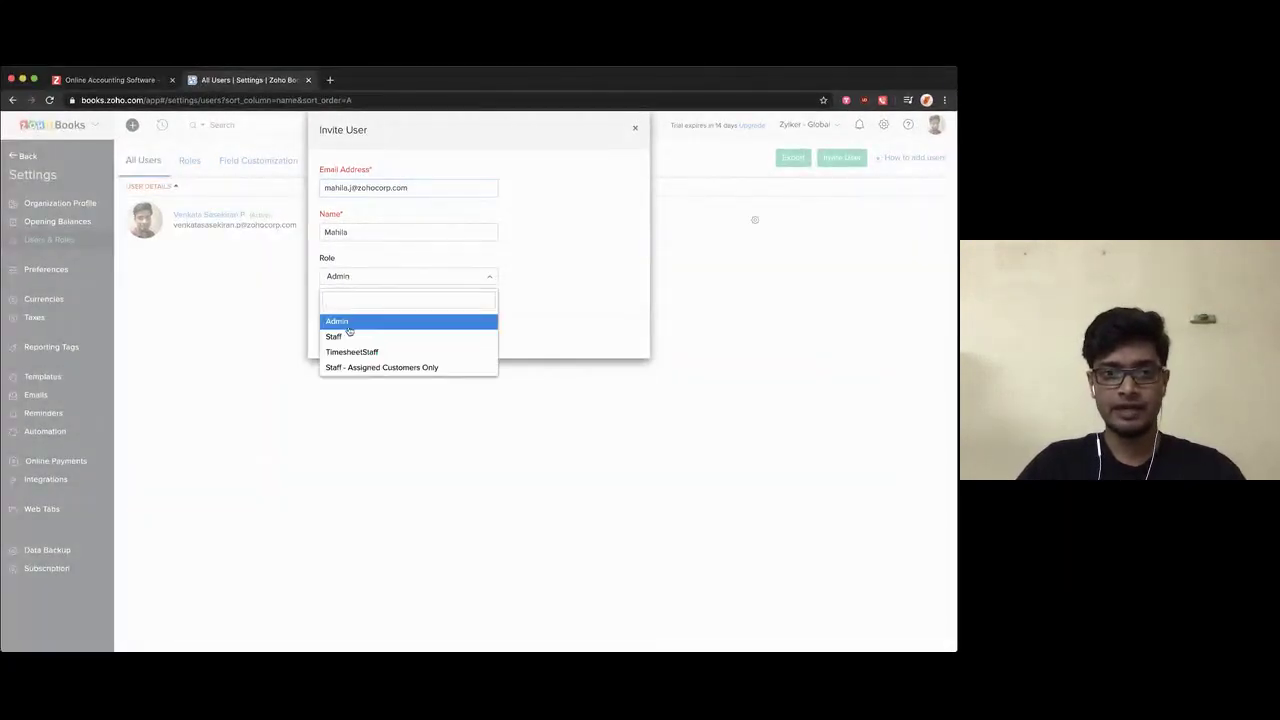
click(450, 283)
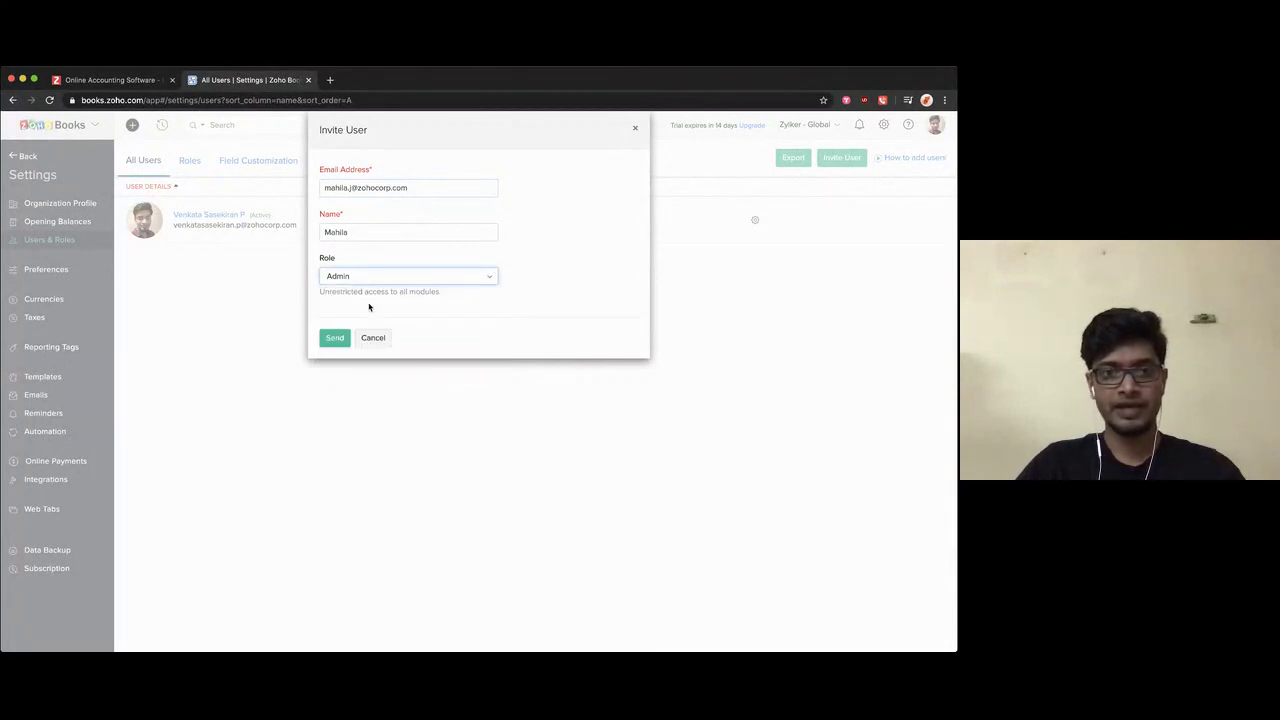
click(335, 338)
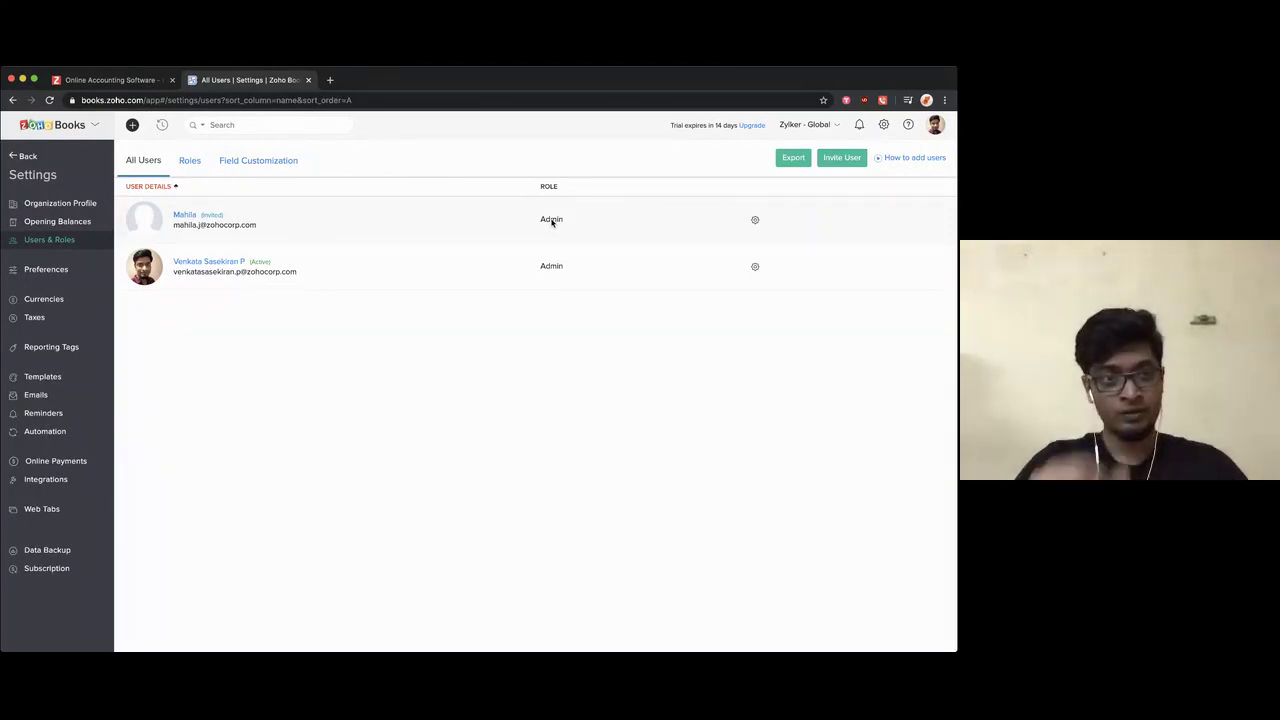
click(27, 157)
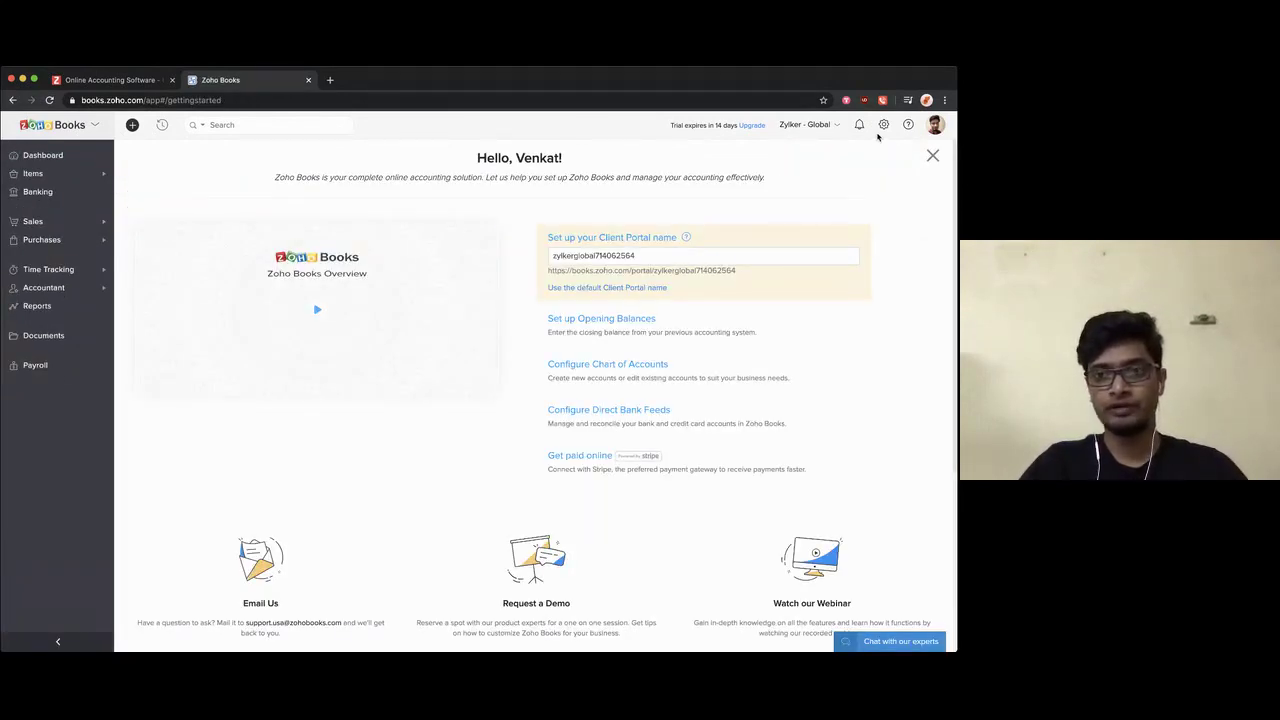
Step: Reach the General preferences page from the settings gear, after one detour back to the start page
click(883, 126)
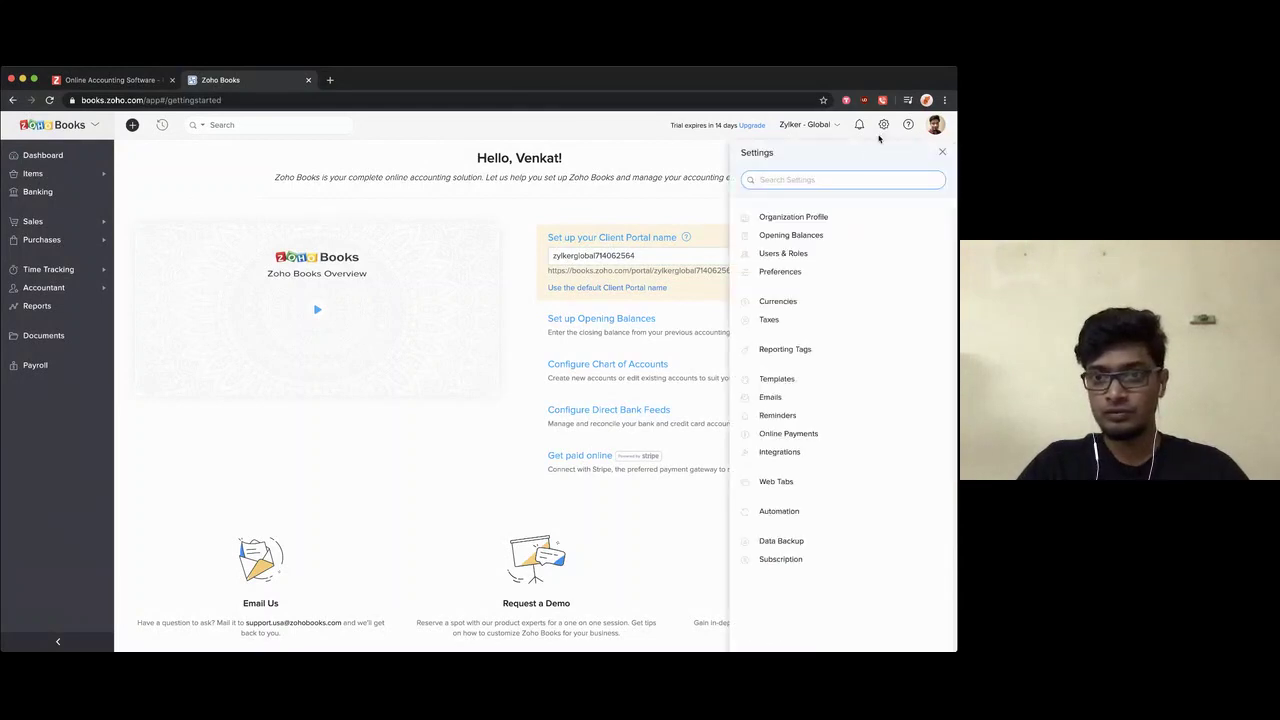
click(807, 271)
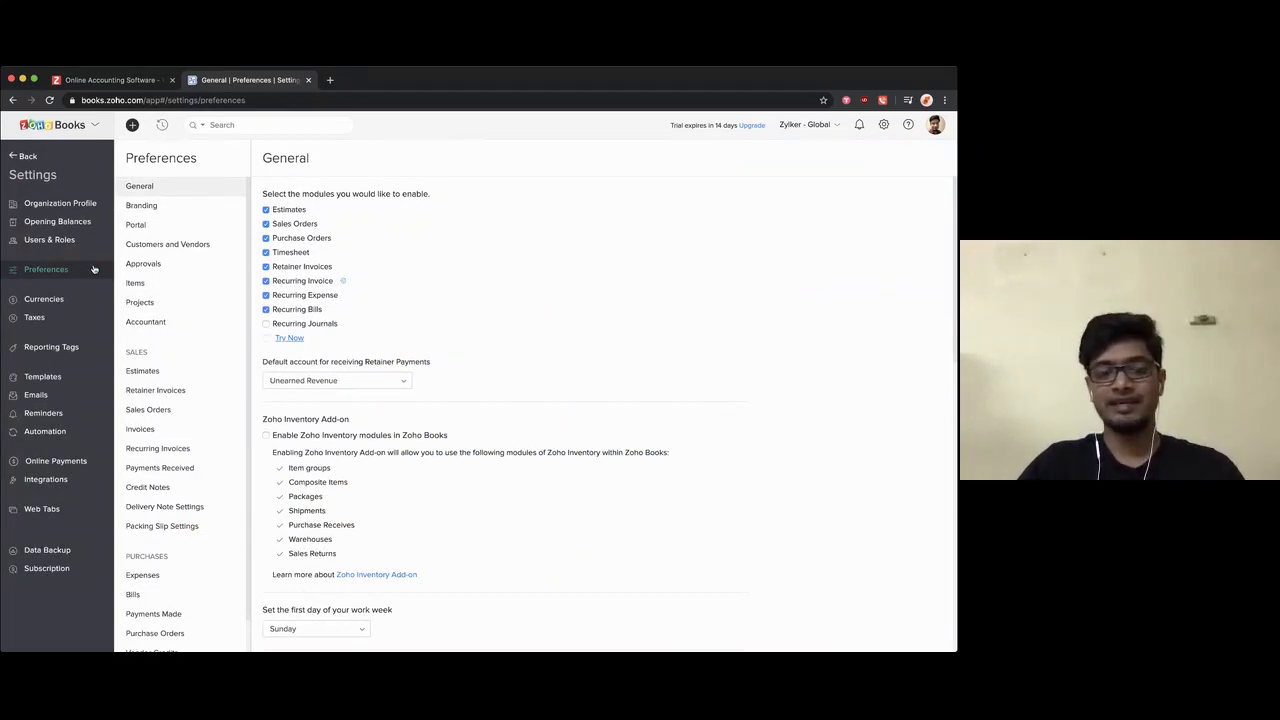
click(26, 157)
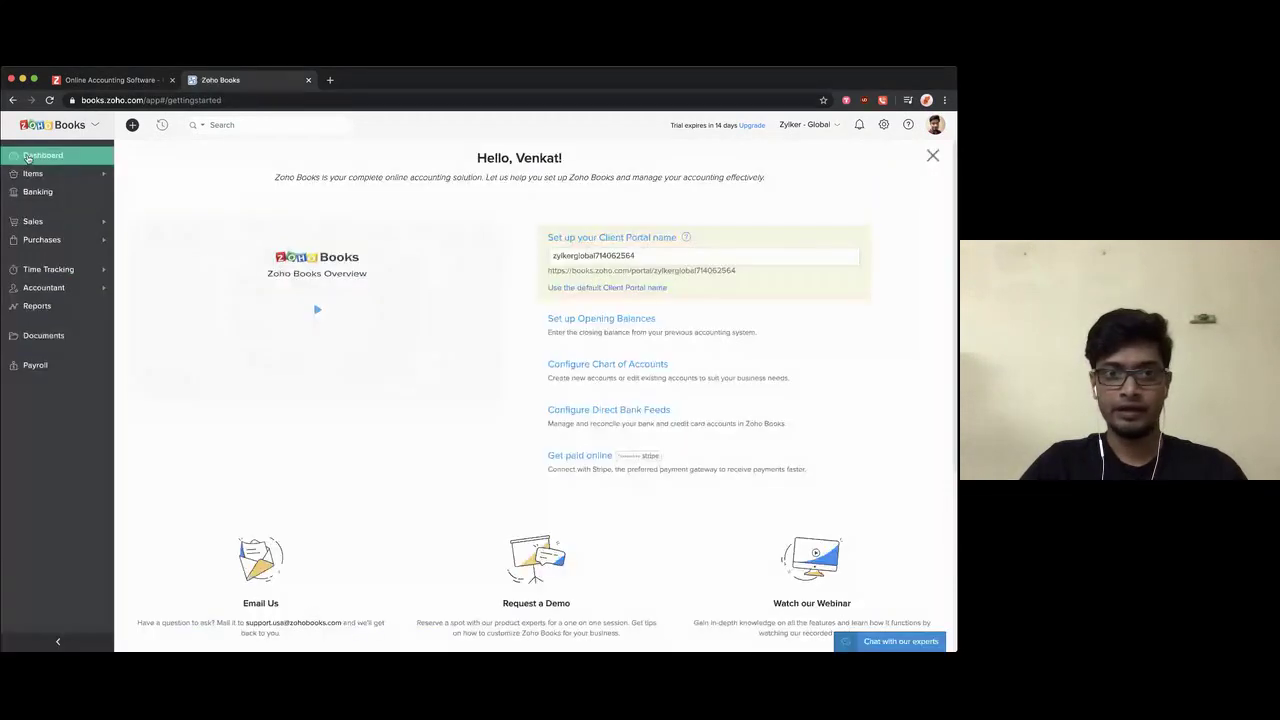
click(883, 125)
click(789, 272)
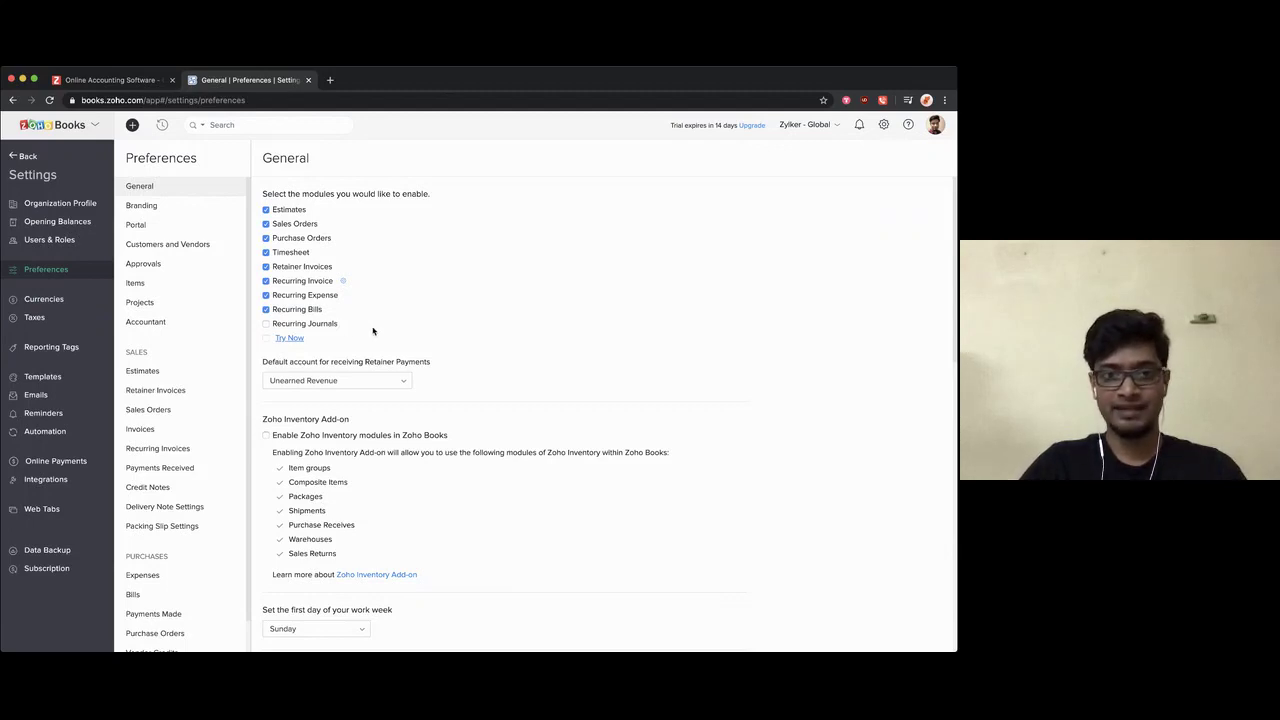
scroll(440, 363, down, 2)
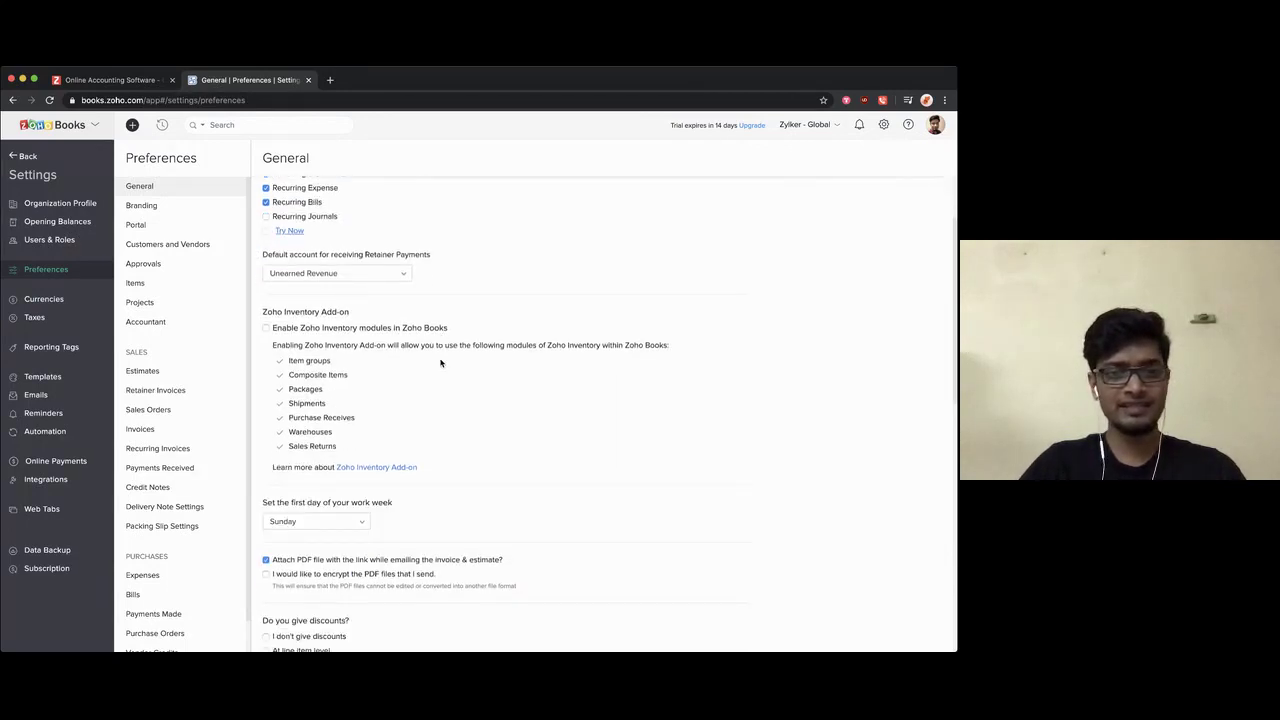
scroll(440, 363, down, 3)
scroll(440, 363, up, 2)
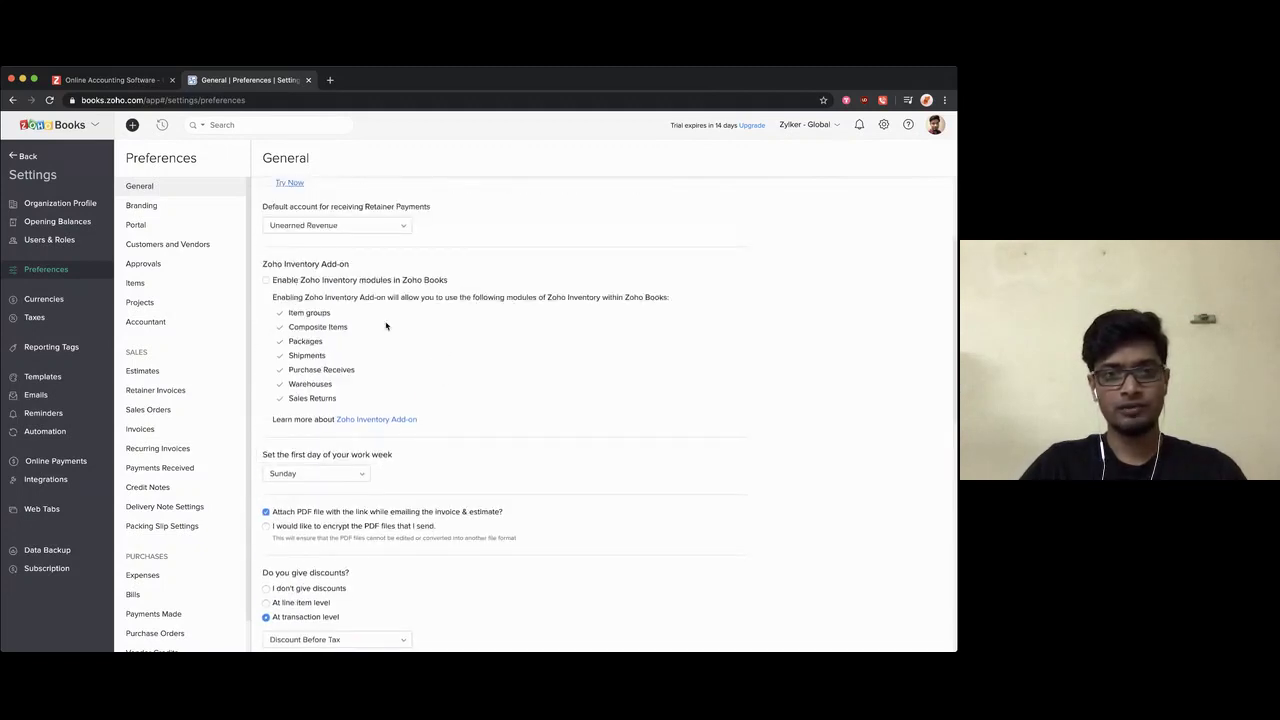
scroll(436, 435, down, 5)
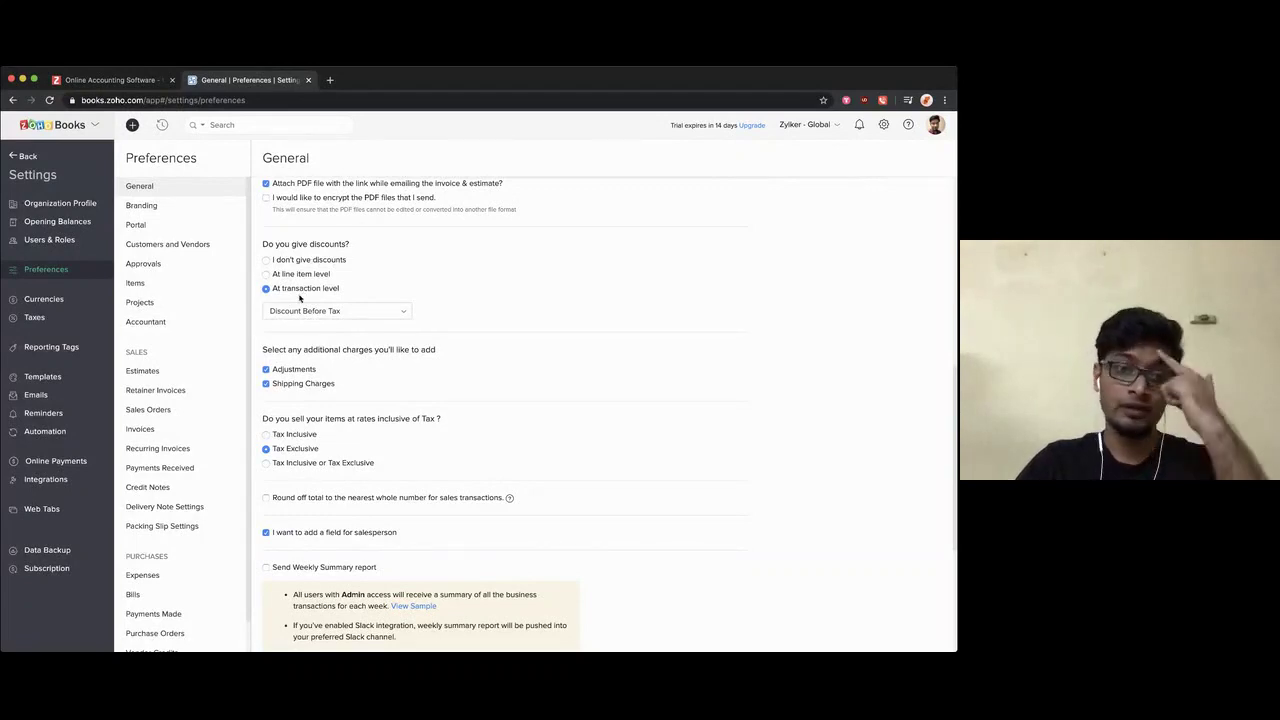
scroll(308, 387, down, 2)
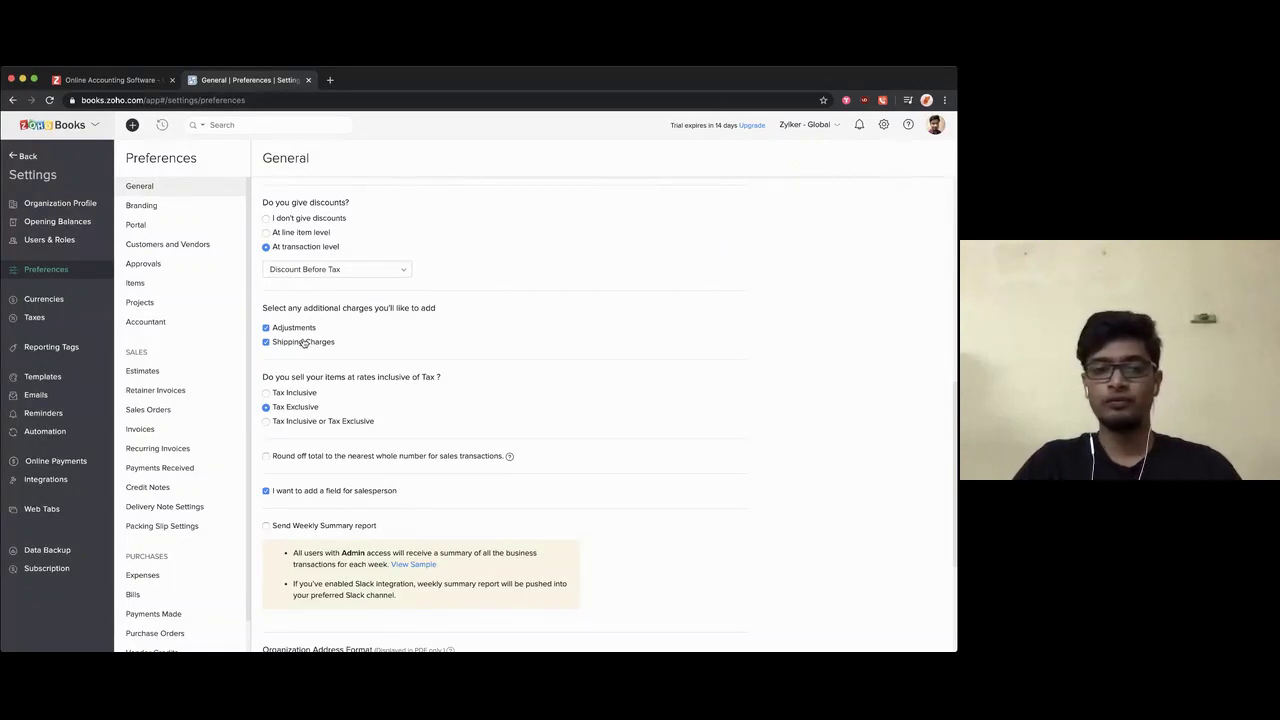
click(291, 424)
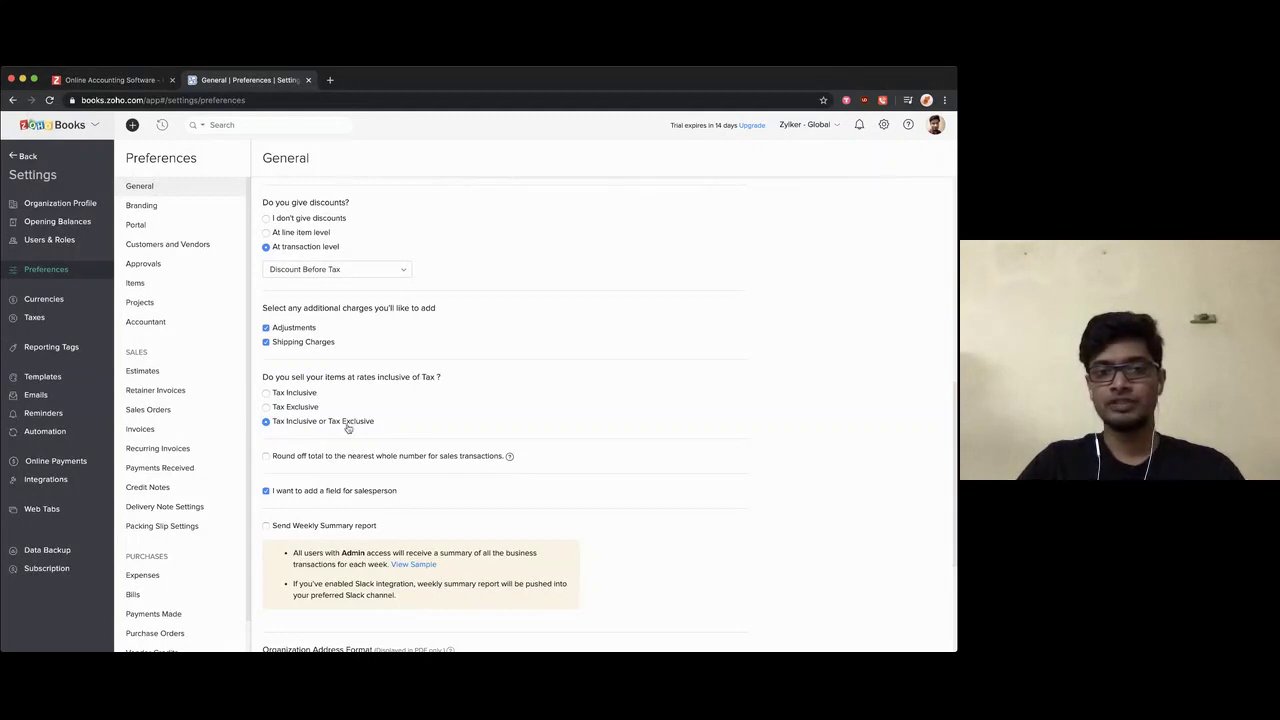
click(304, 409)
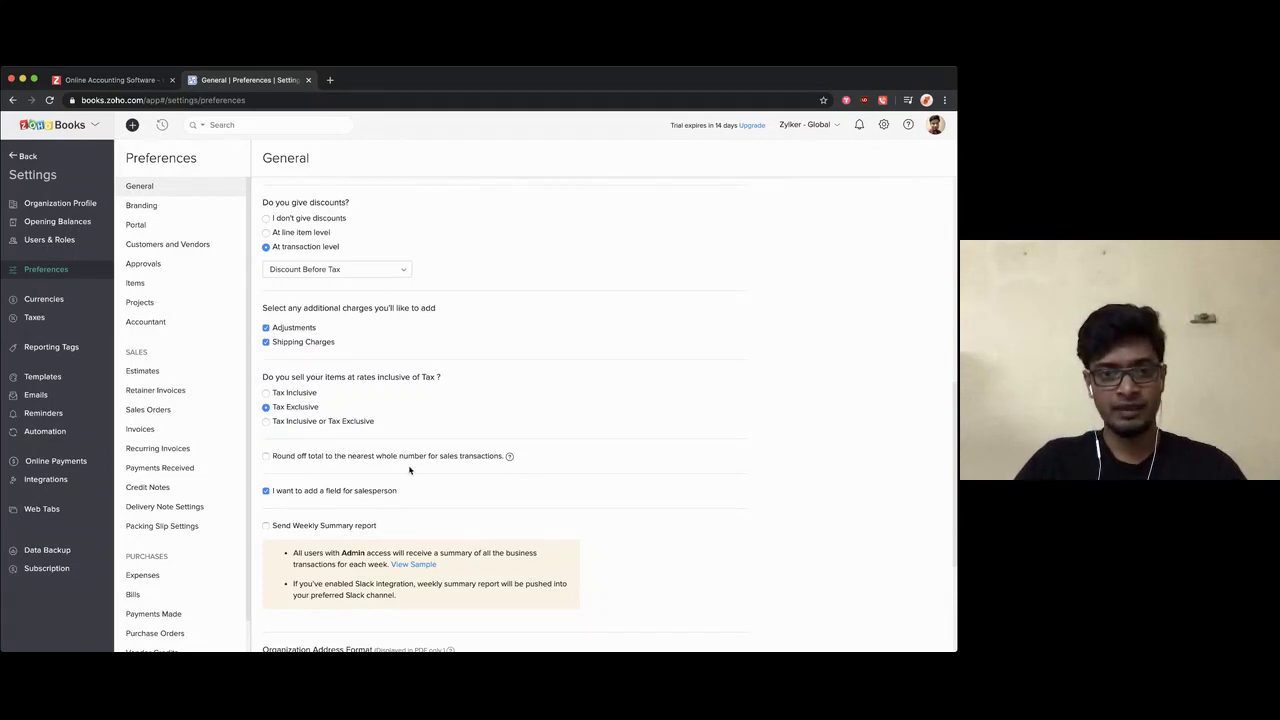
scroll(366, 410, down, 3)
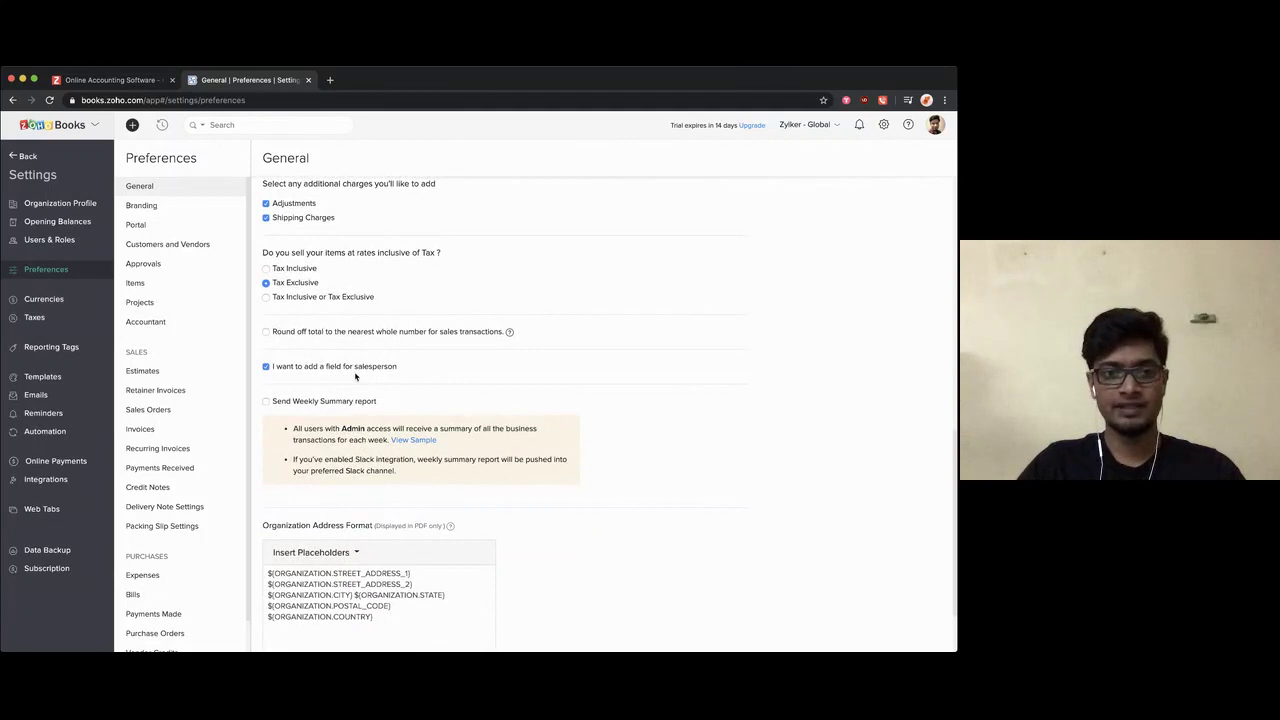
scroll(351, 426, down, 1)
scroll(351, 426, down, 1)
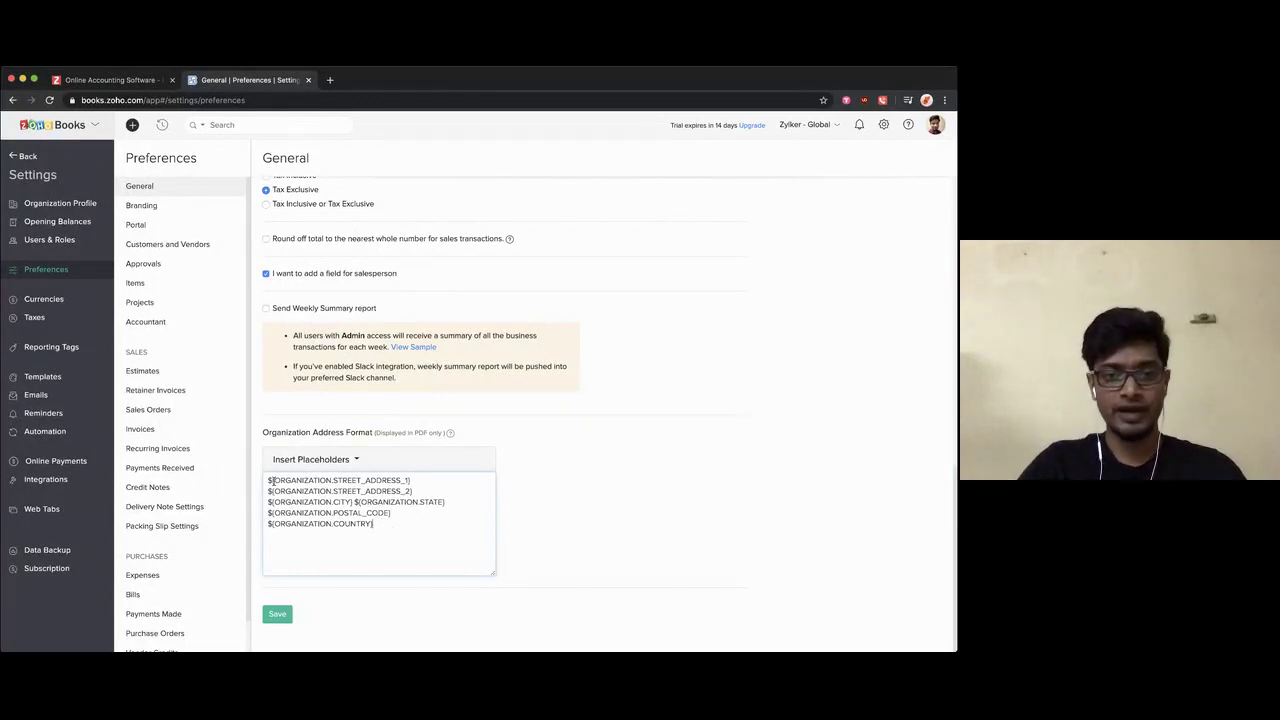
Step: Browse the address placeholders and add a test 'California' line after the country
click(341, 460)
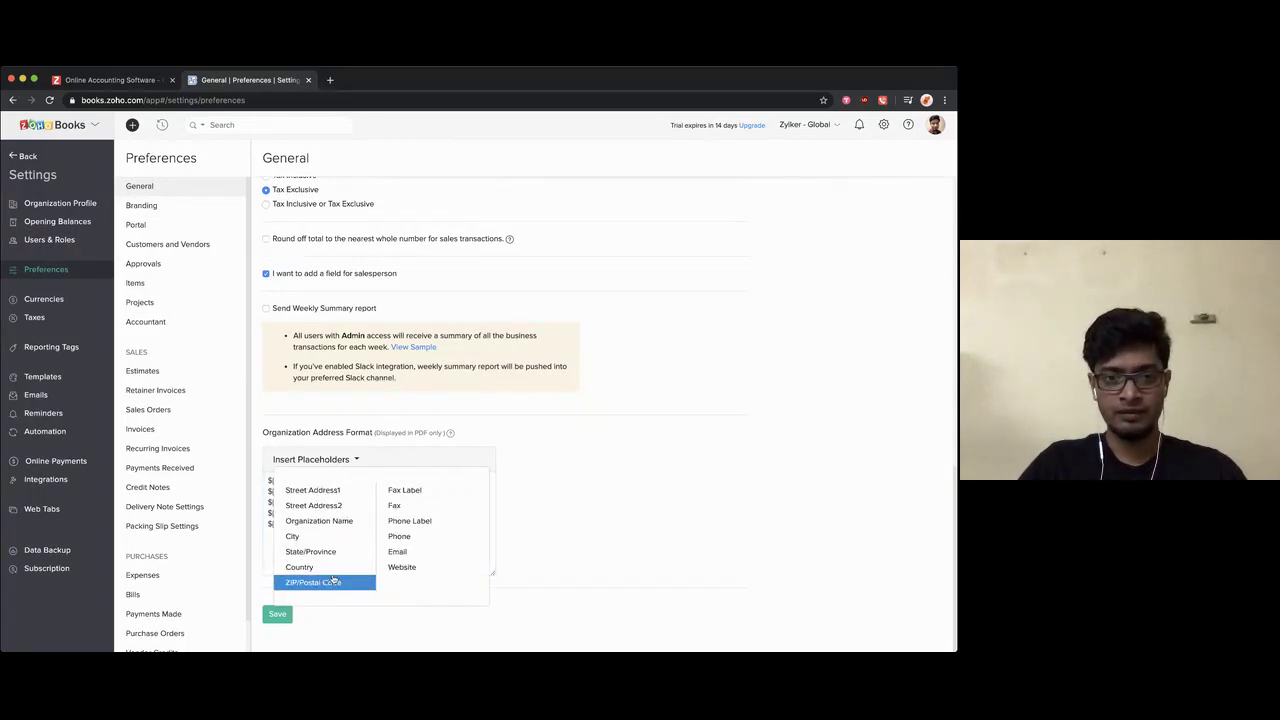
click(391, 458)
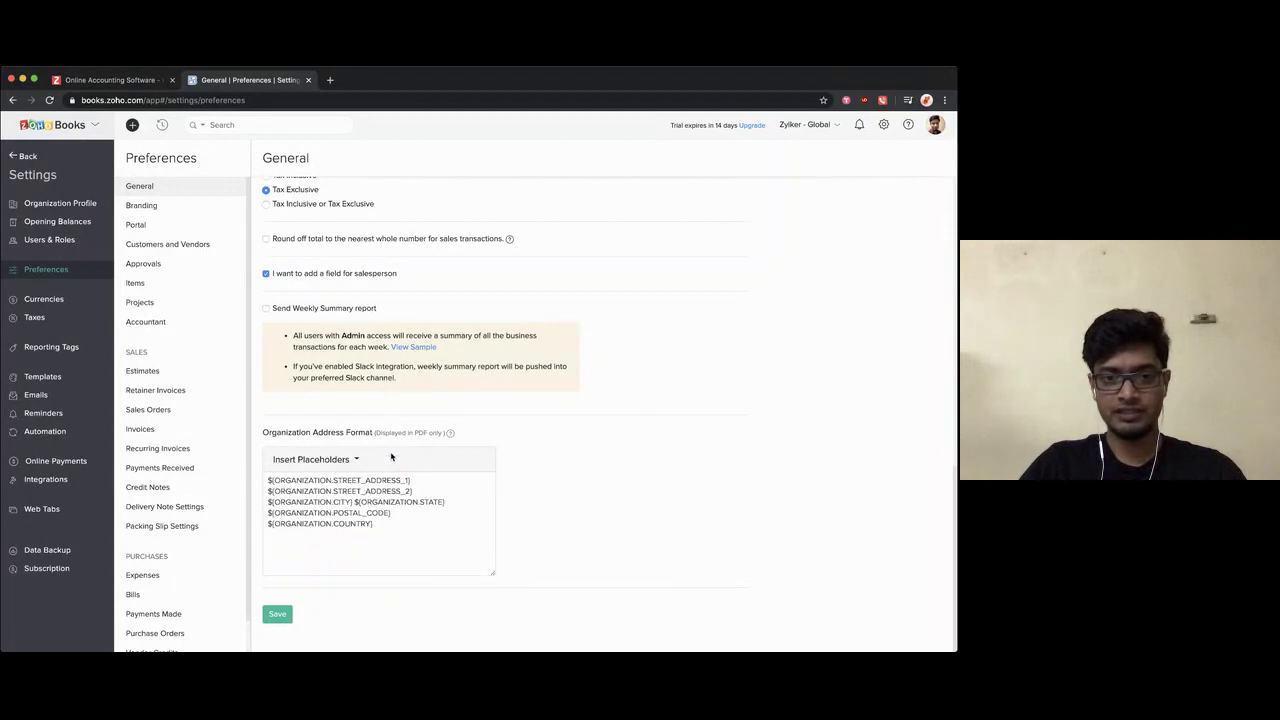
click(379, 528)
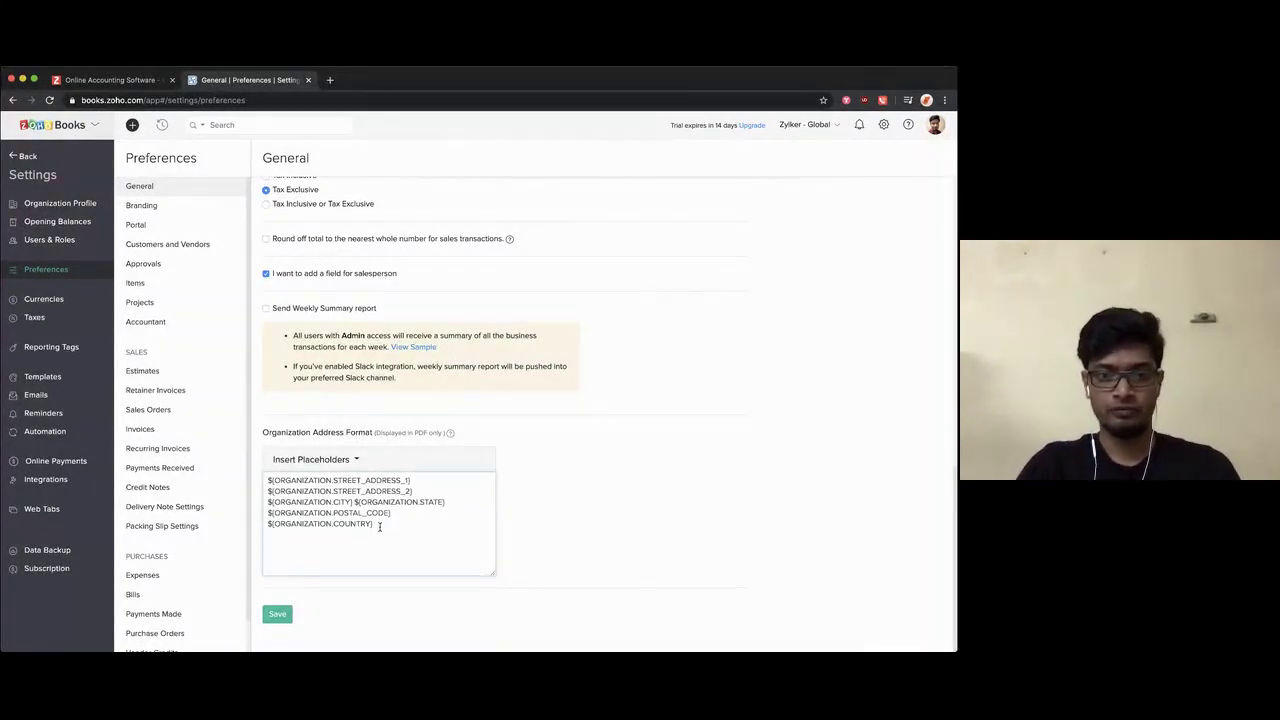
text(Cal)
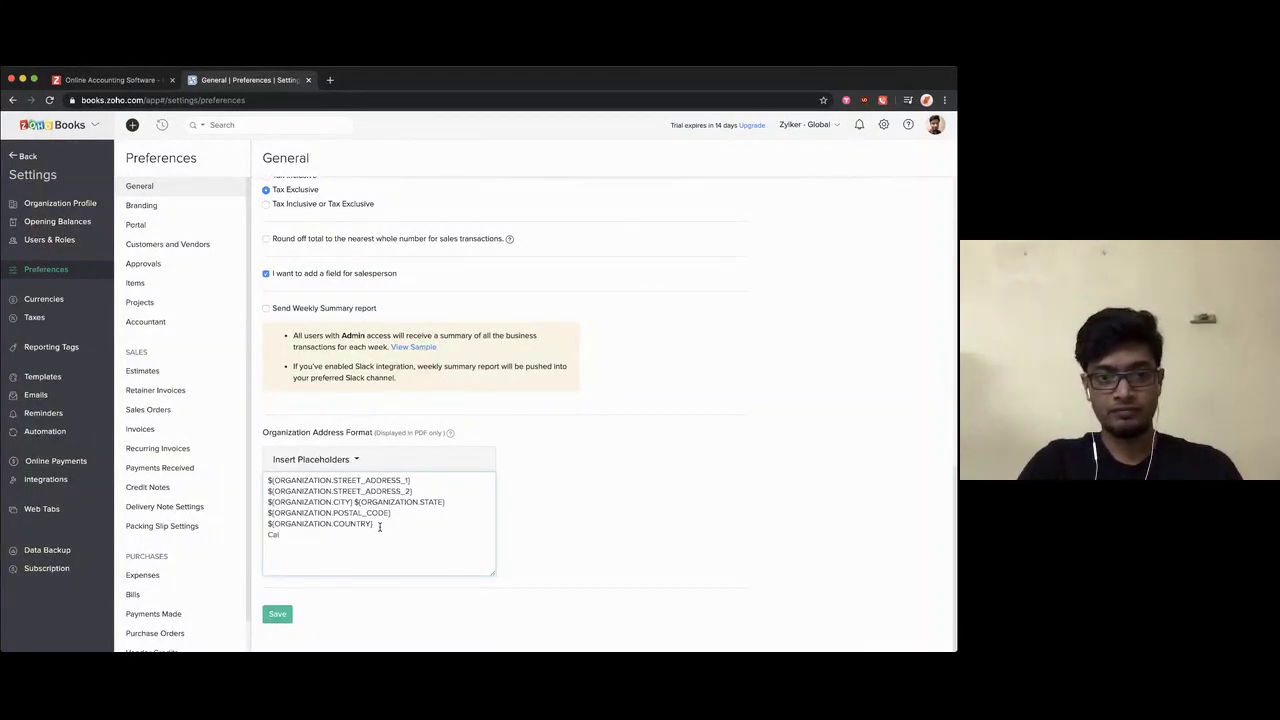
text(ifornia)
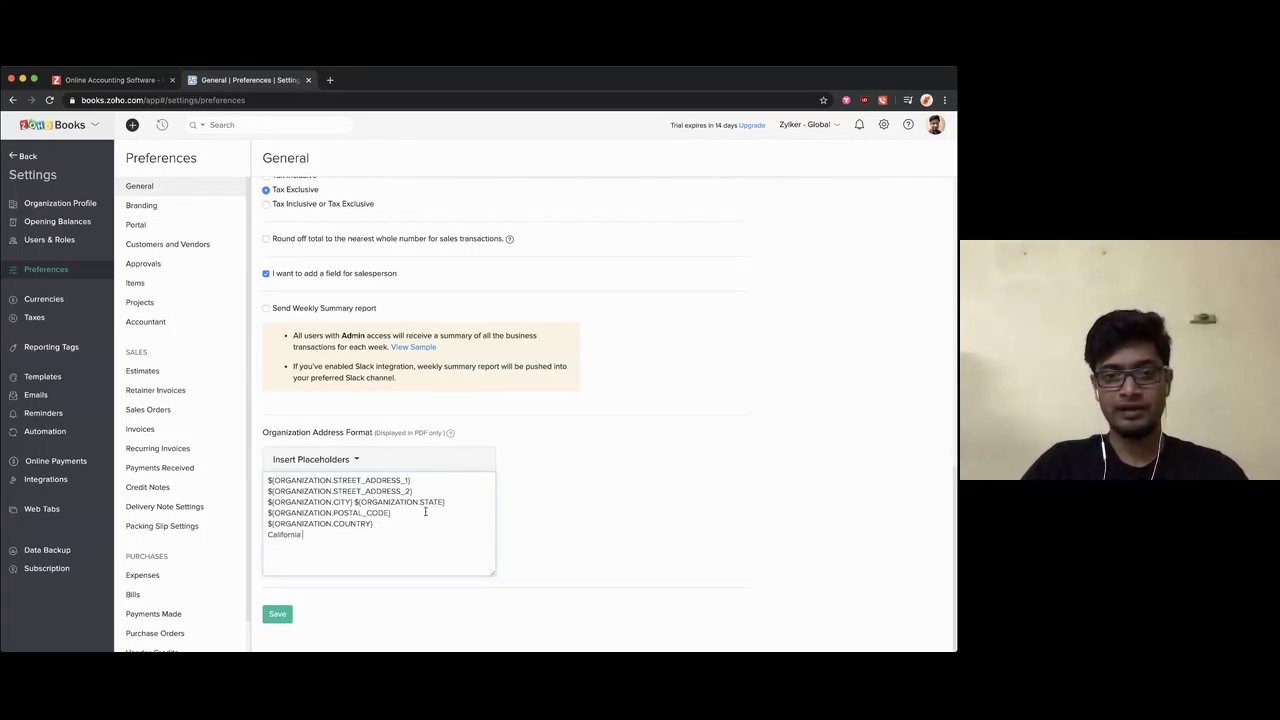
Step: Delete the California line so the address format is unchanged, save, and go to Branding
drag(447, 501, 353, 497)
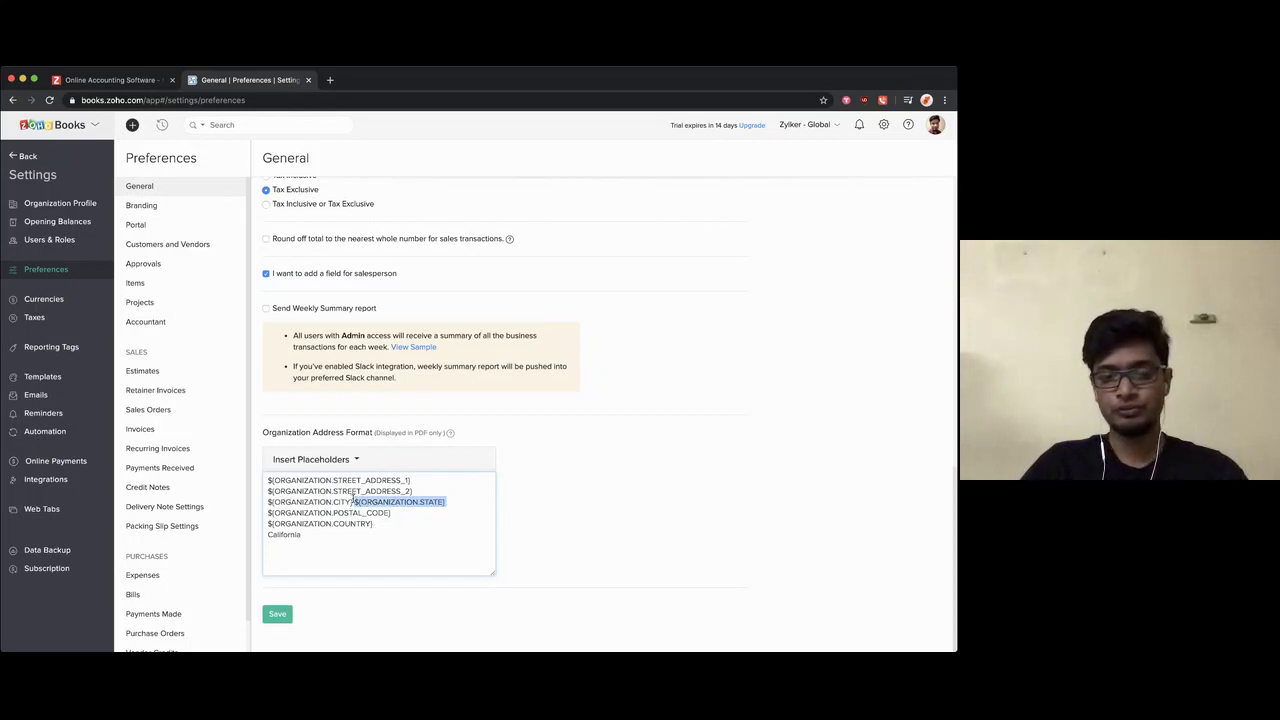
drag(319, 537, 262, 537)
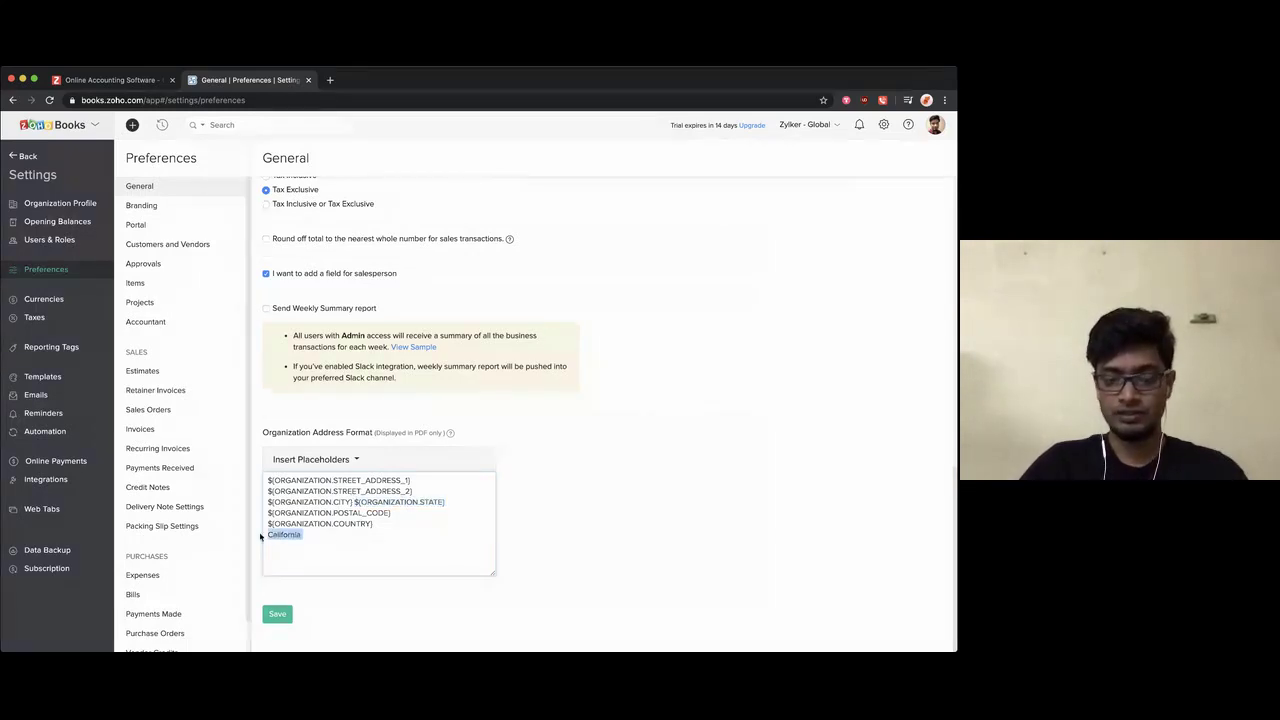
key(BackSpace)
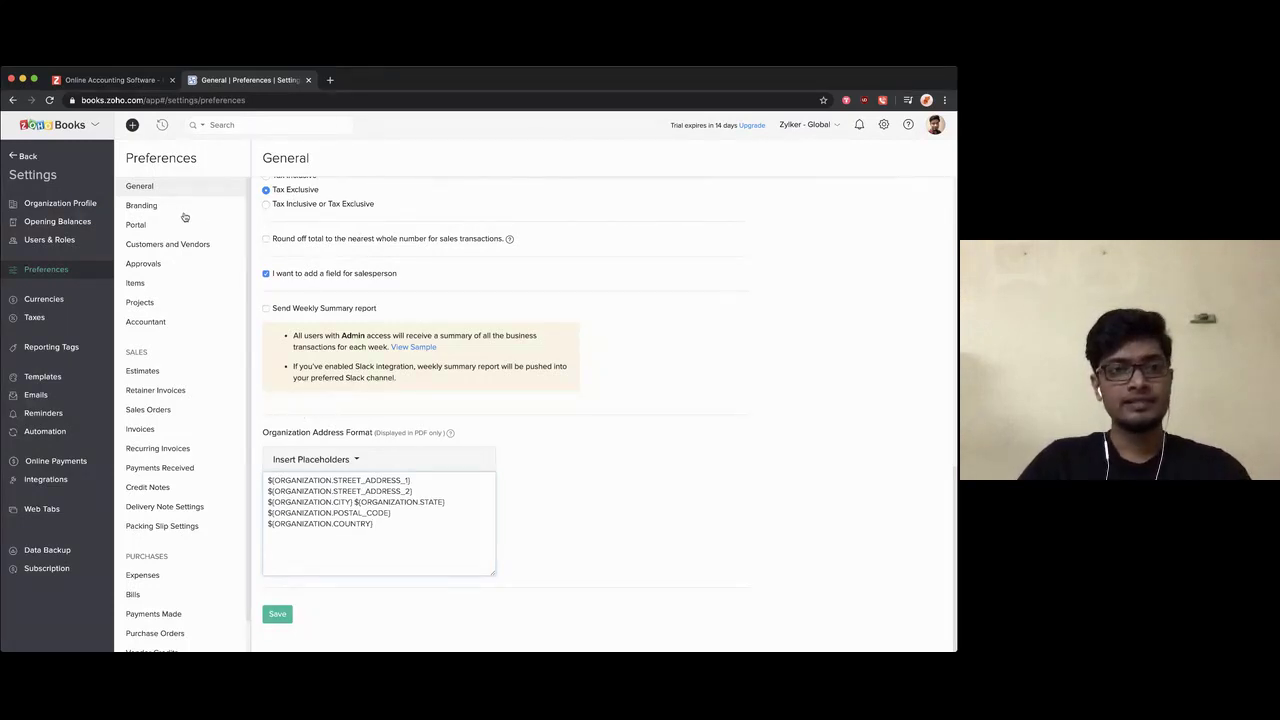
click(273, 613)
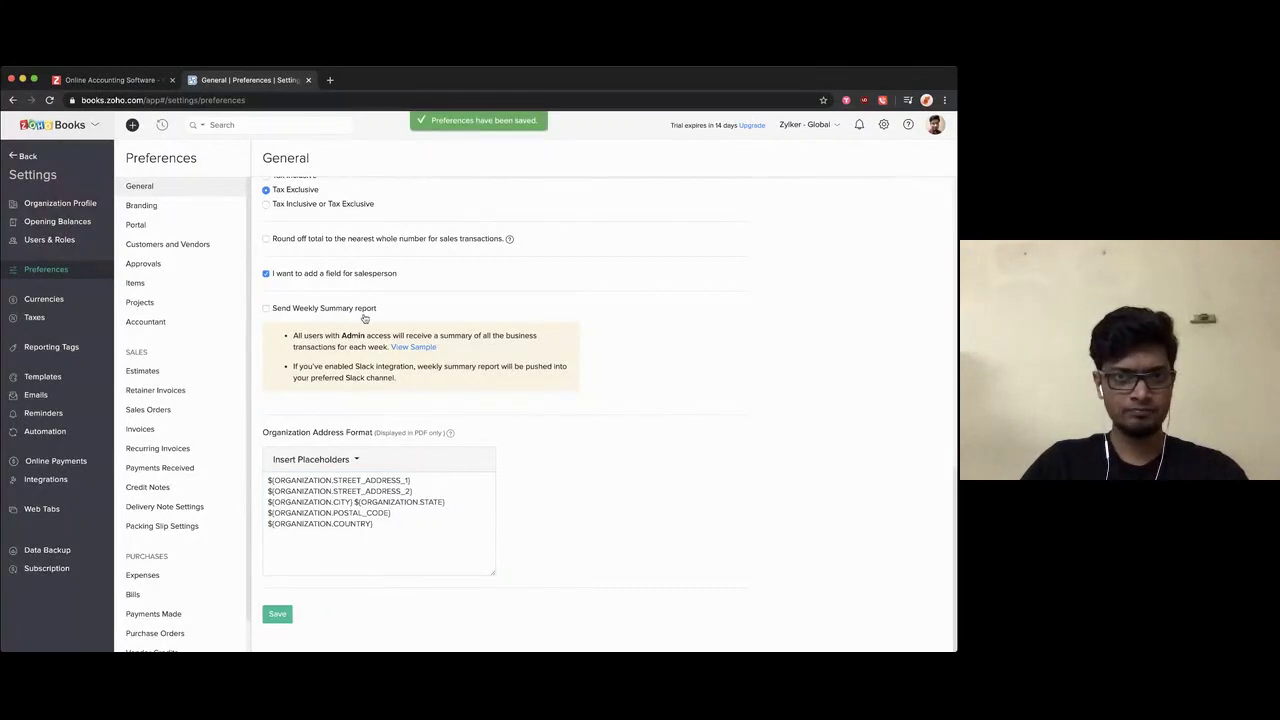
click(162, 207)
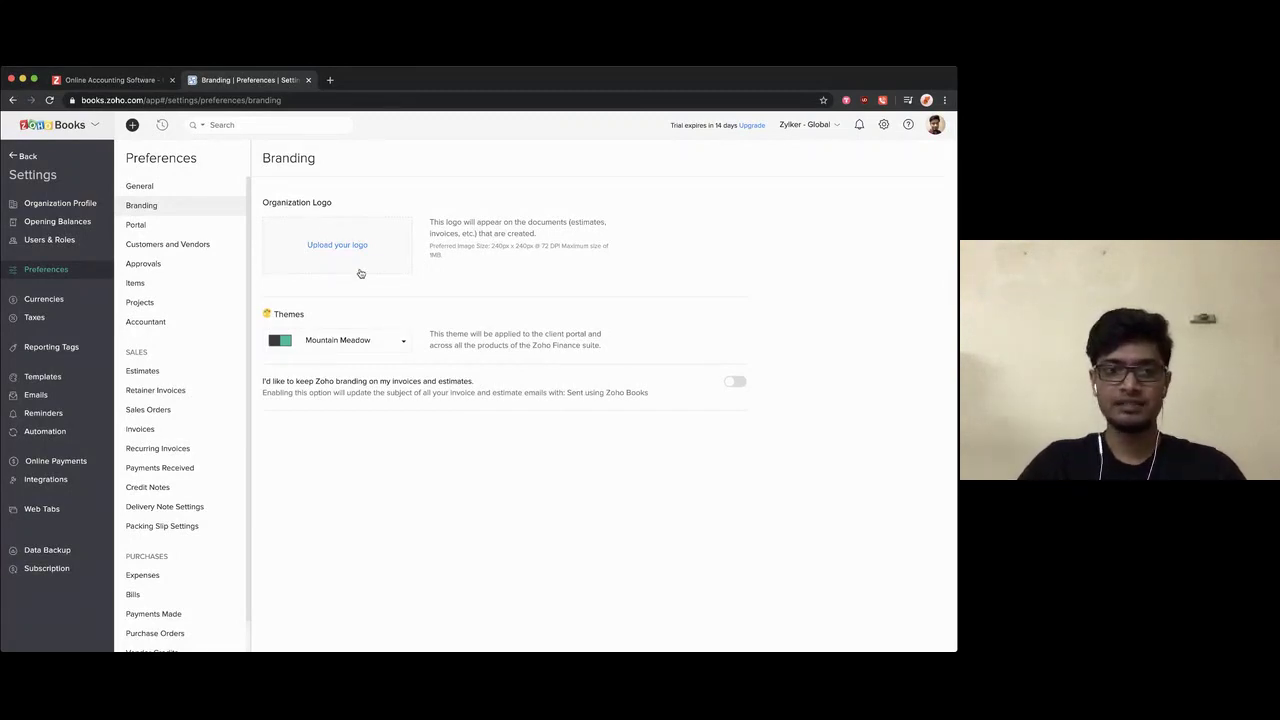
Step: Browse the colour themes but keep Mountain Meadow, then move to Portal preferences
click(340, 345)
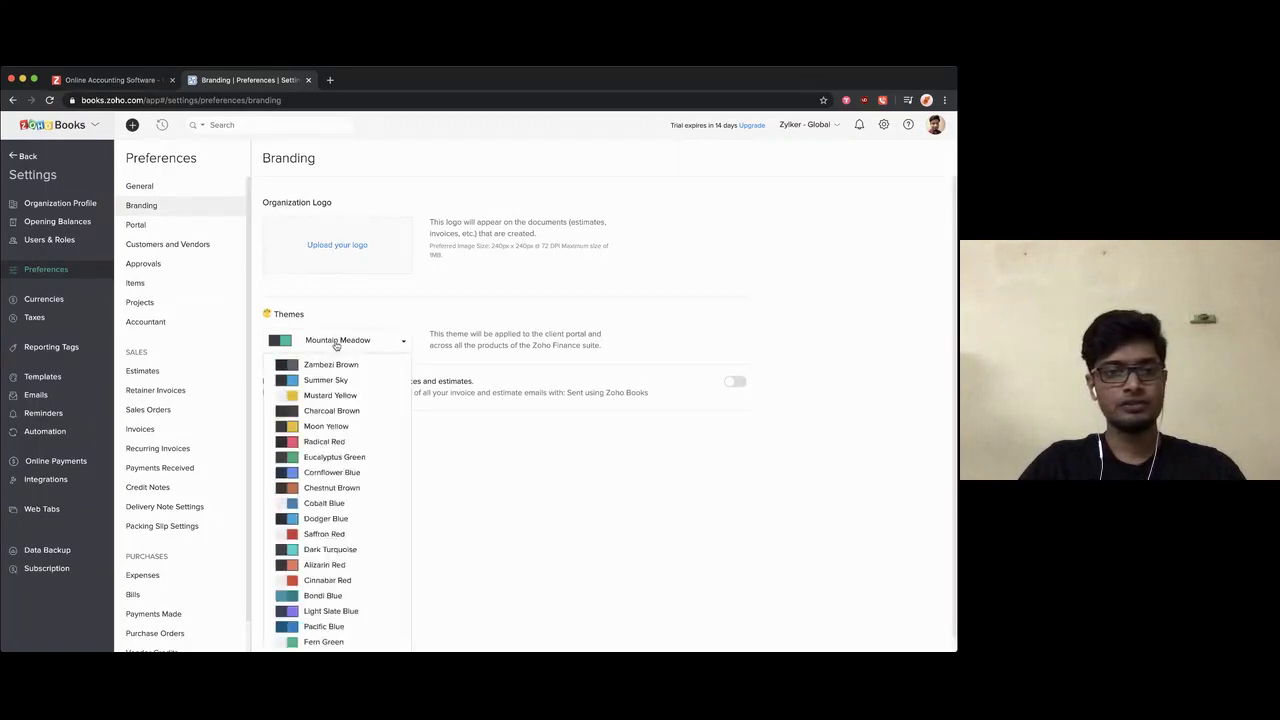
key(Down)
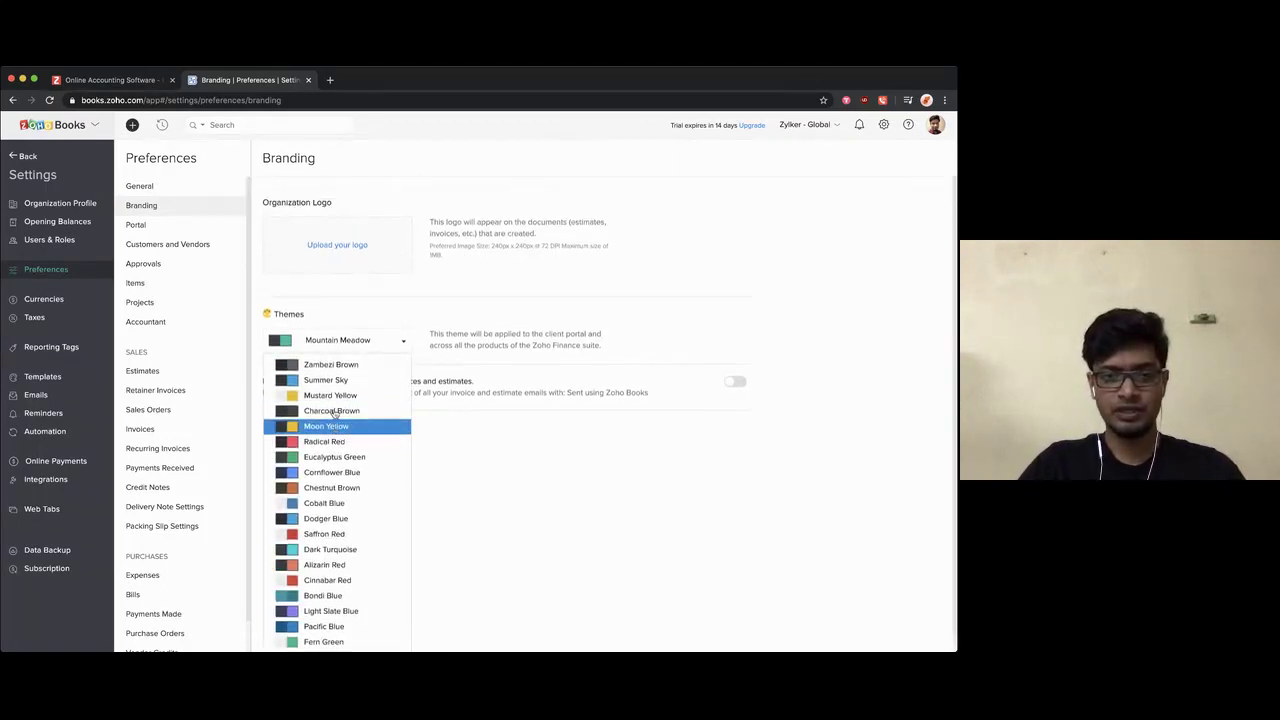
scroll(334, 413, down, 1)
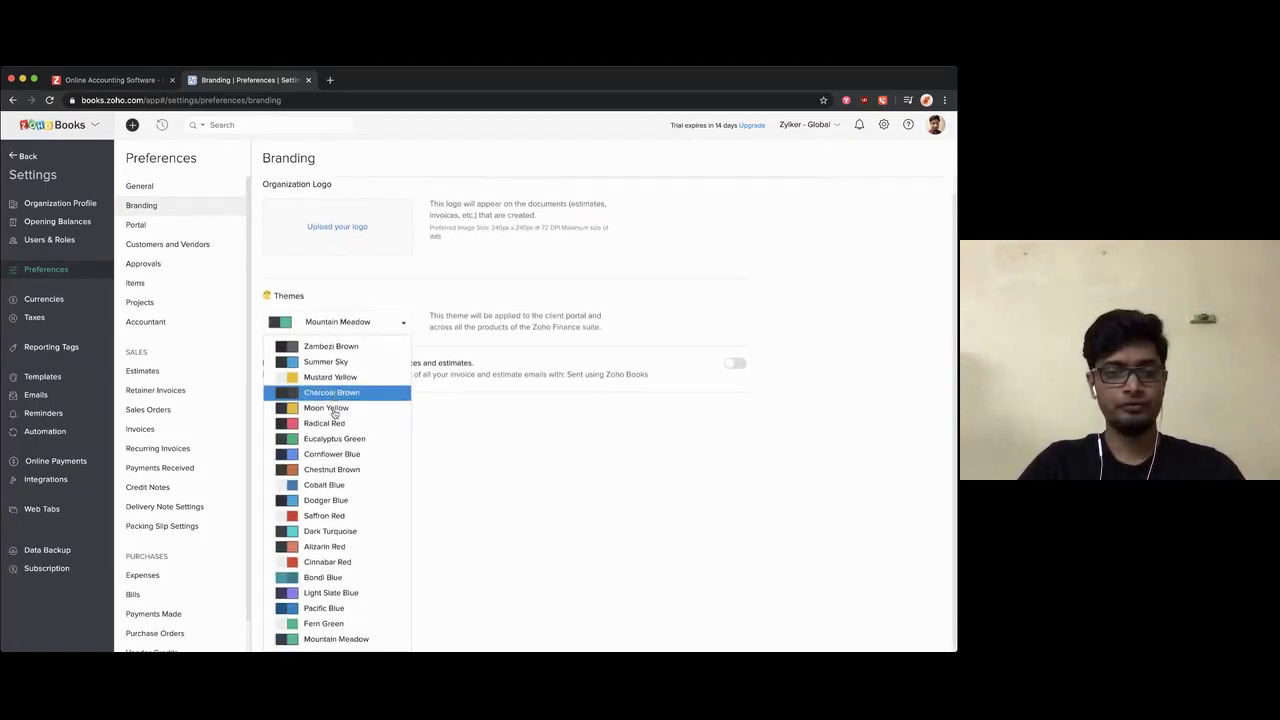
click(340, 330)
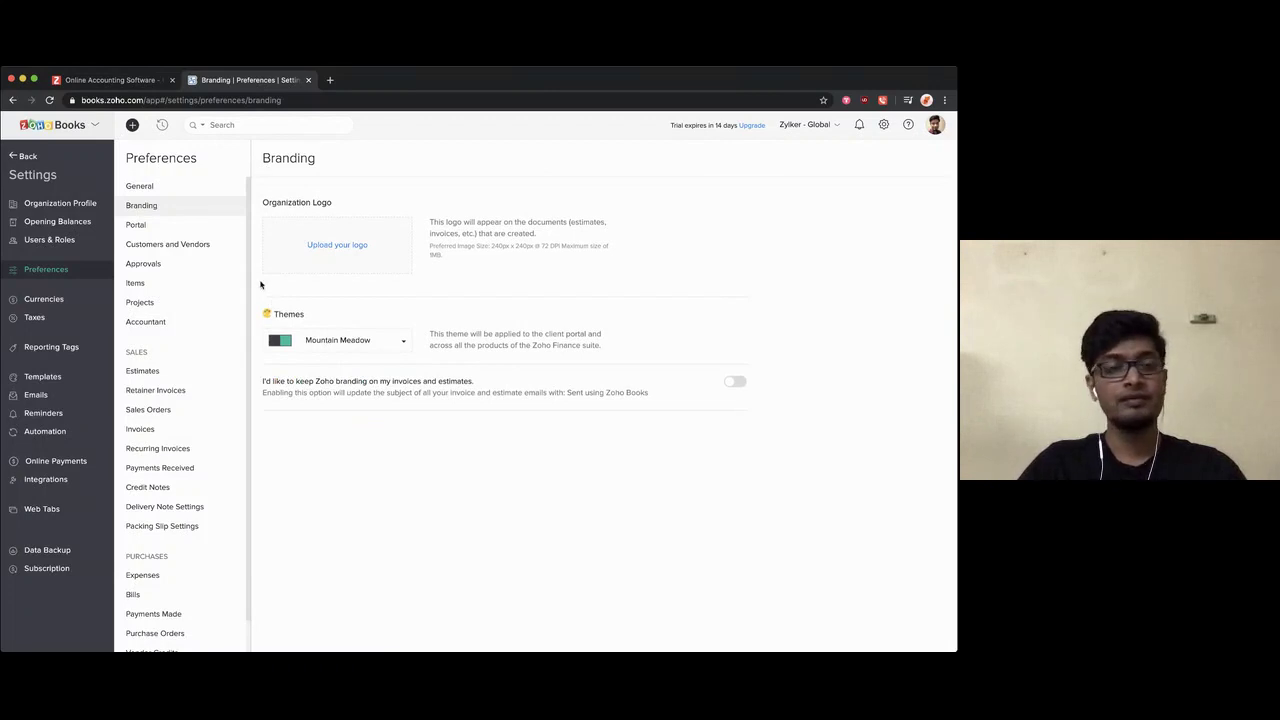
click(170, 230)
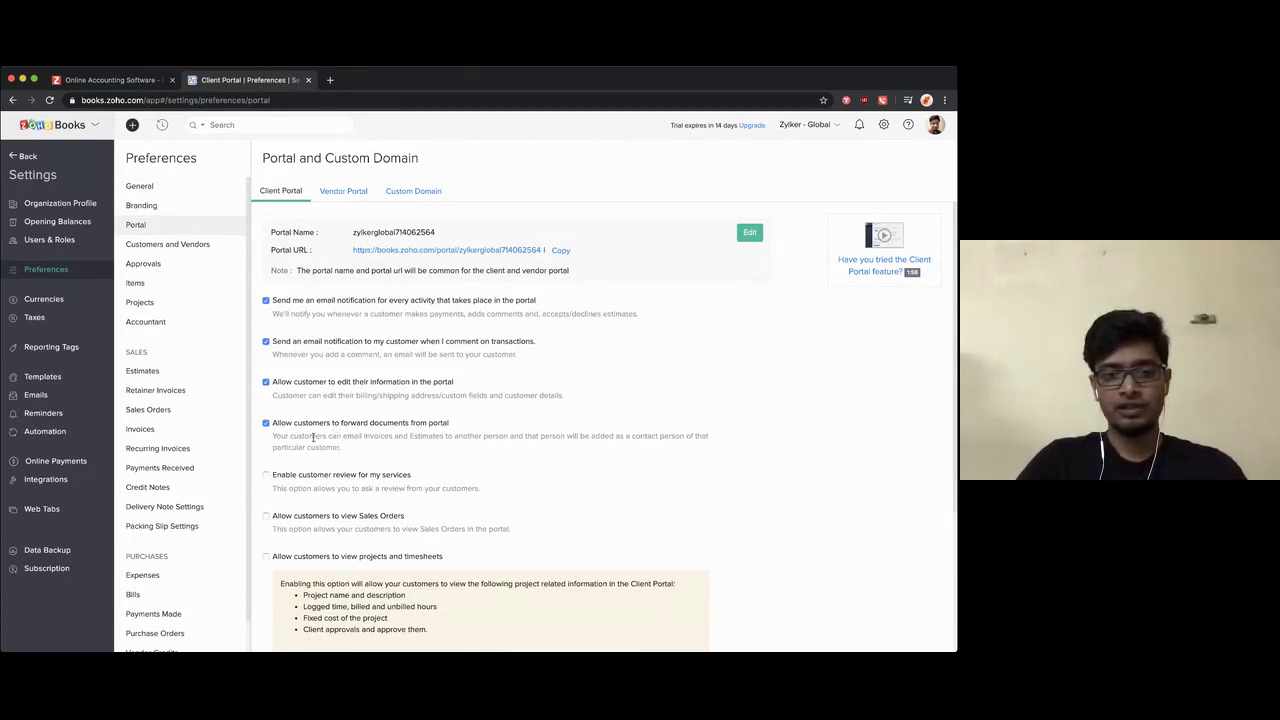
Step: Enable customer service reviews and Sales Orders viewing in the client portal, then view Vendor Portal
click(312, 476)
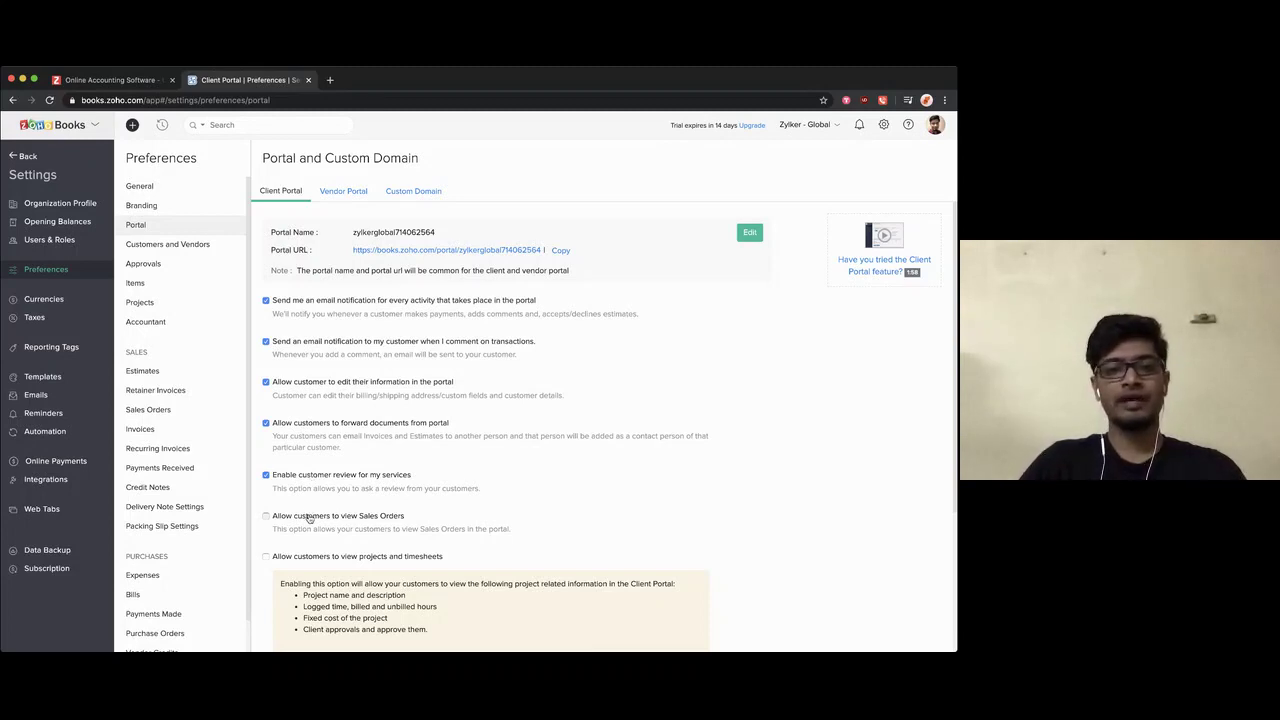
click(309, 518)
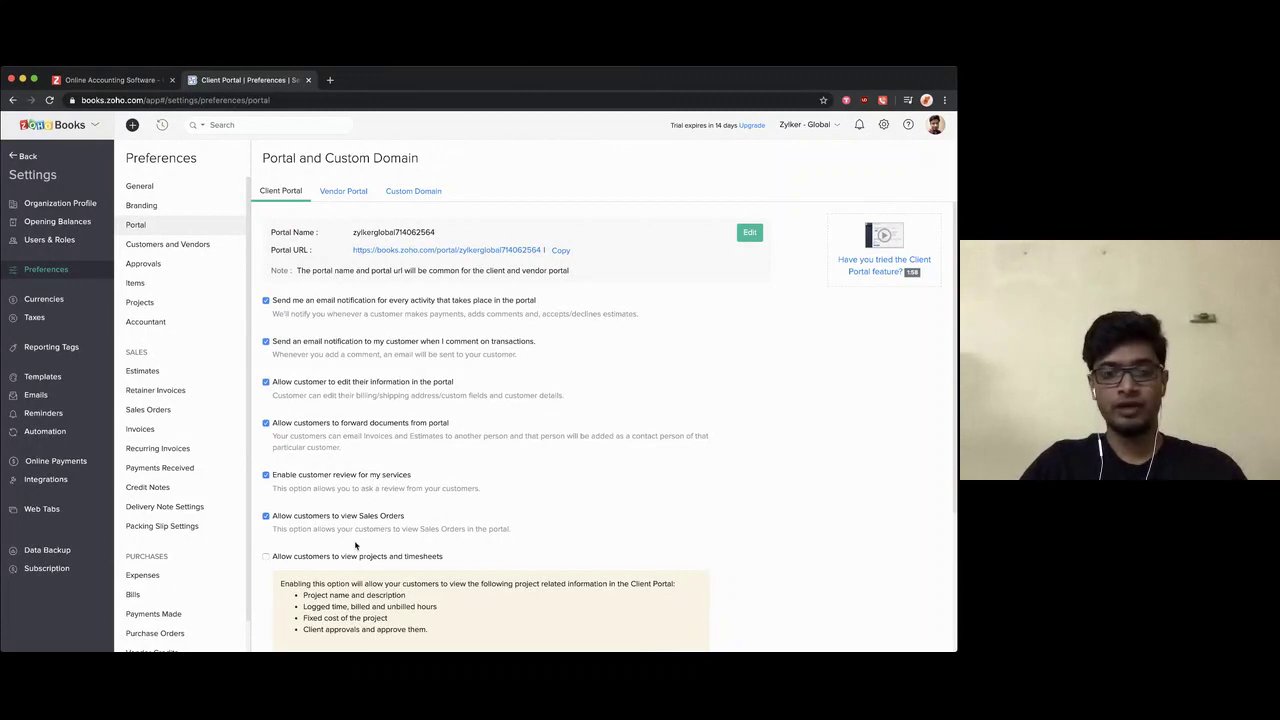
click(345, 197)
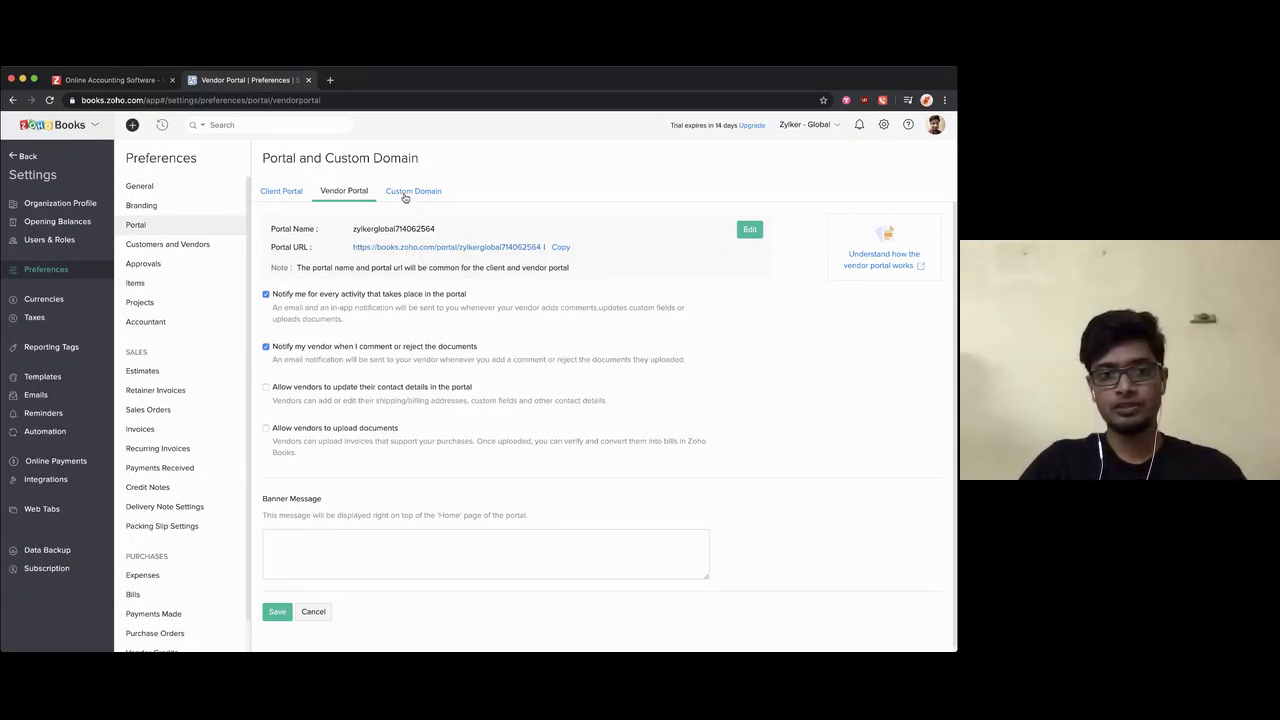
Step: Look over the Custom Domain and Vendor Portal settings before returning to the client portal
click(405, 192)
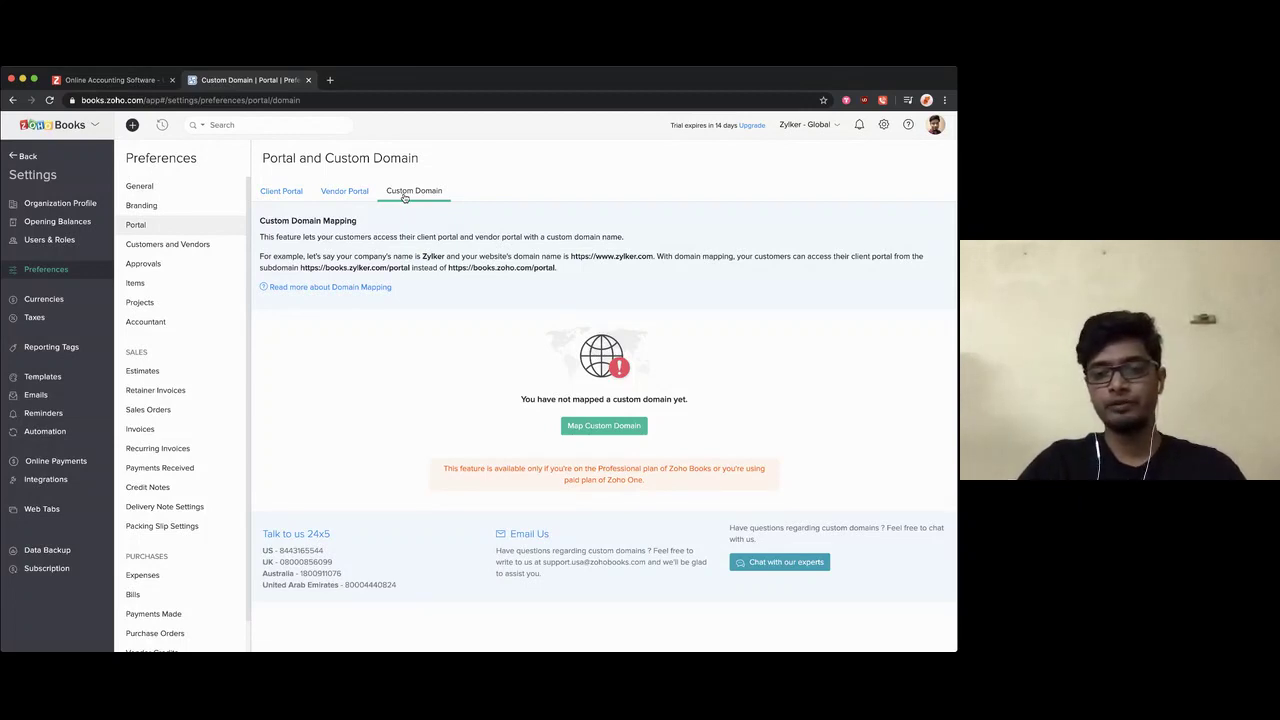
click(350, 193)
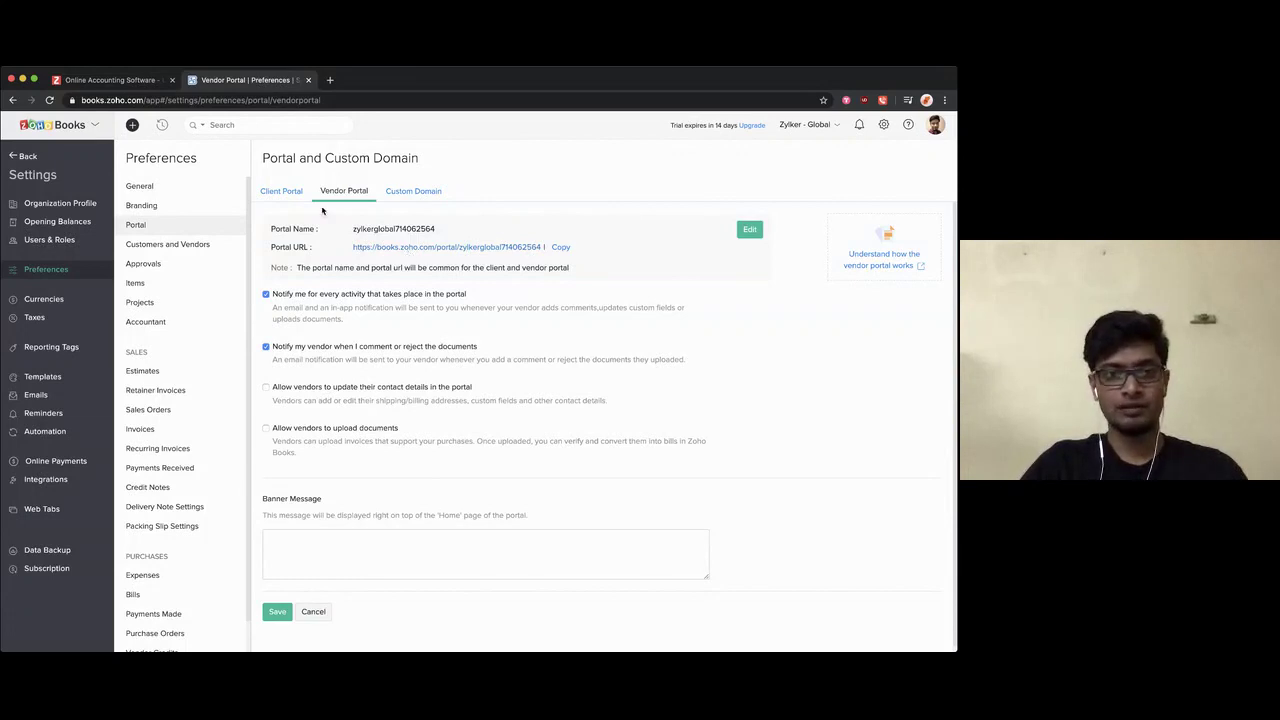
click(291, 194)
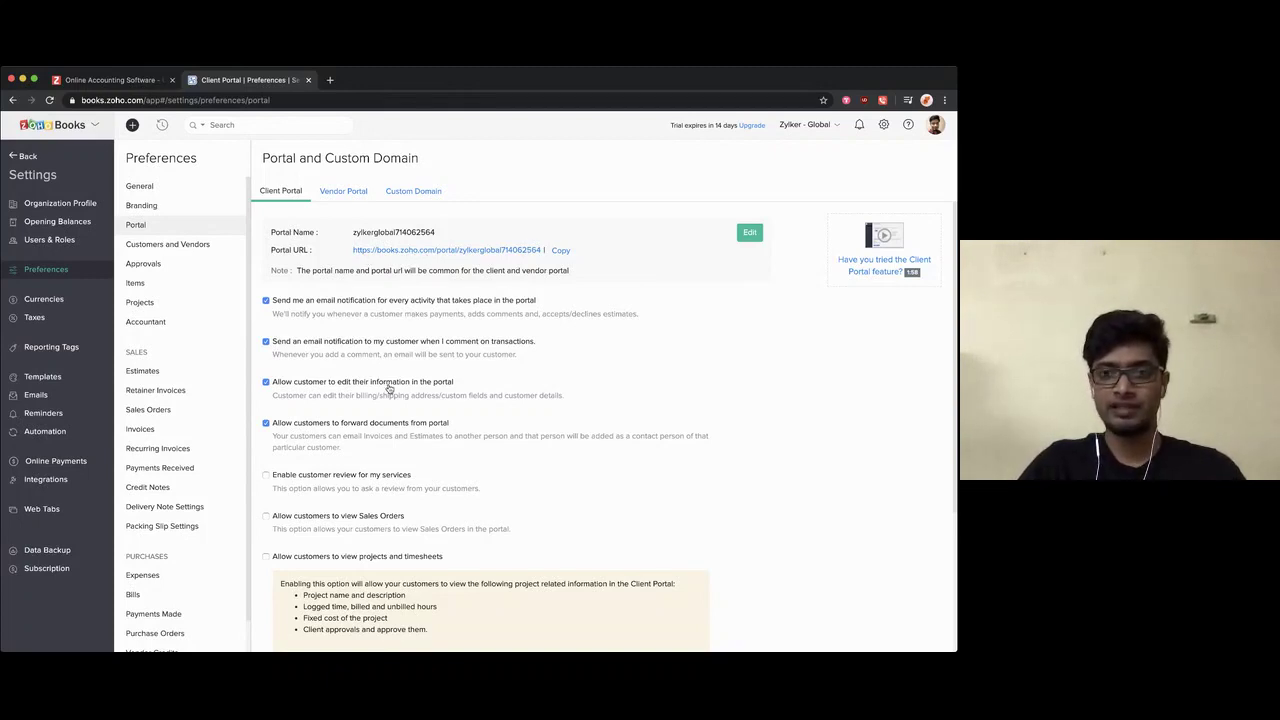
Step: Enable customer reviews, Sales Orders and projects/timesheets viewing in the client portal, and save
click(308, 476)
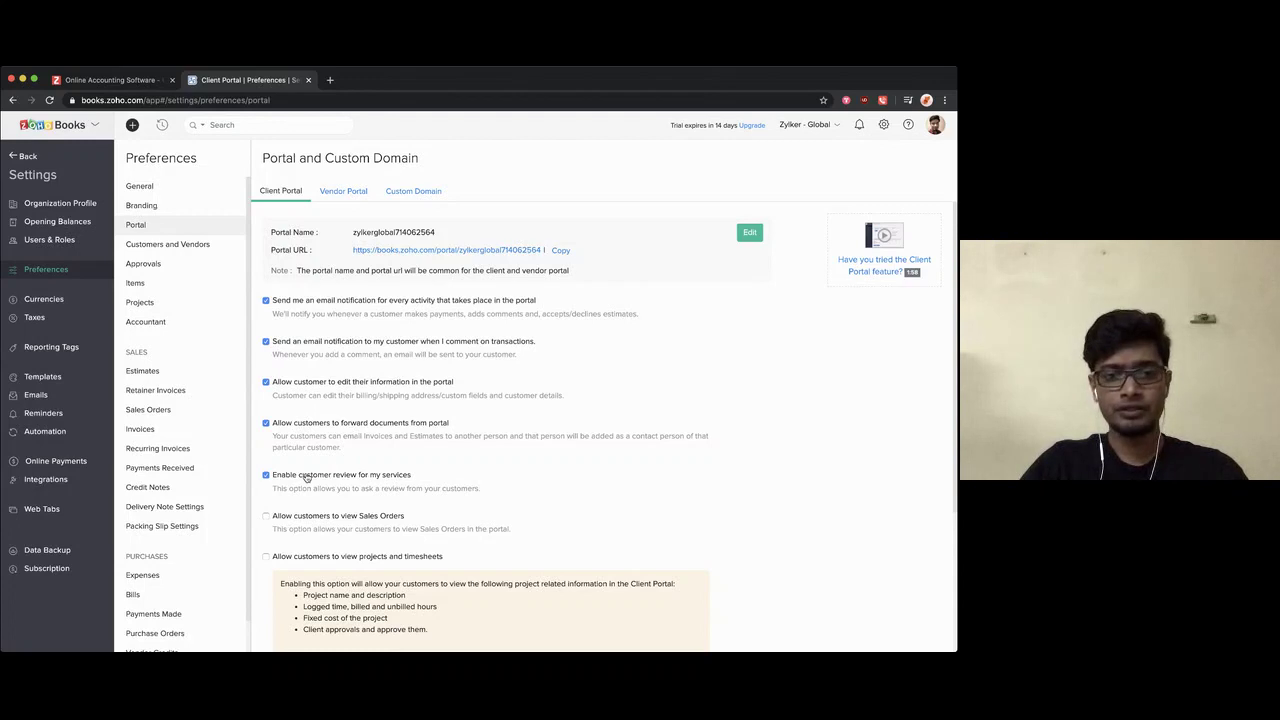
scroll(327, 492, down, 2)
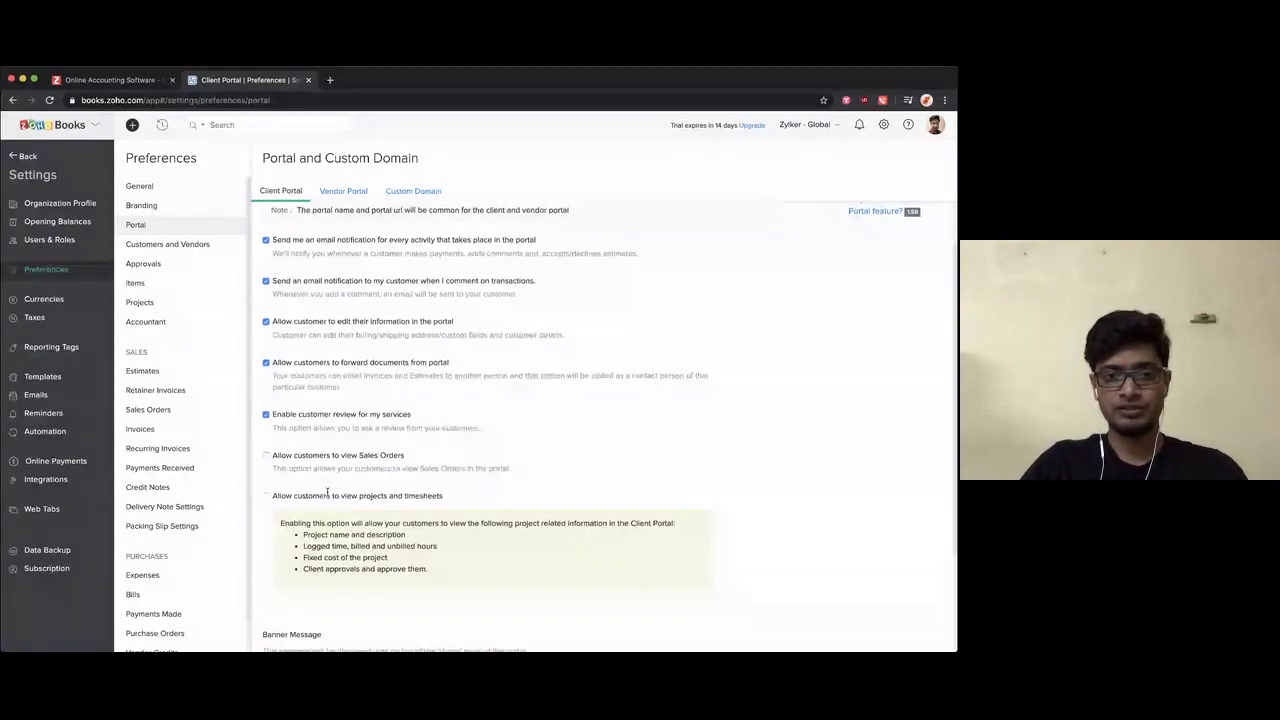
click(370, 460)
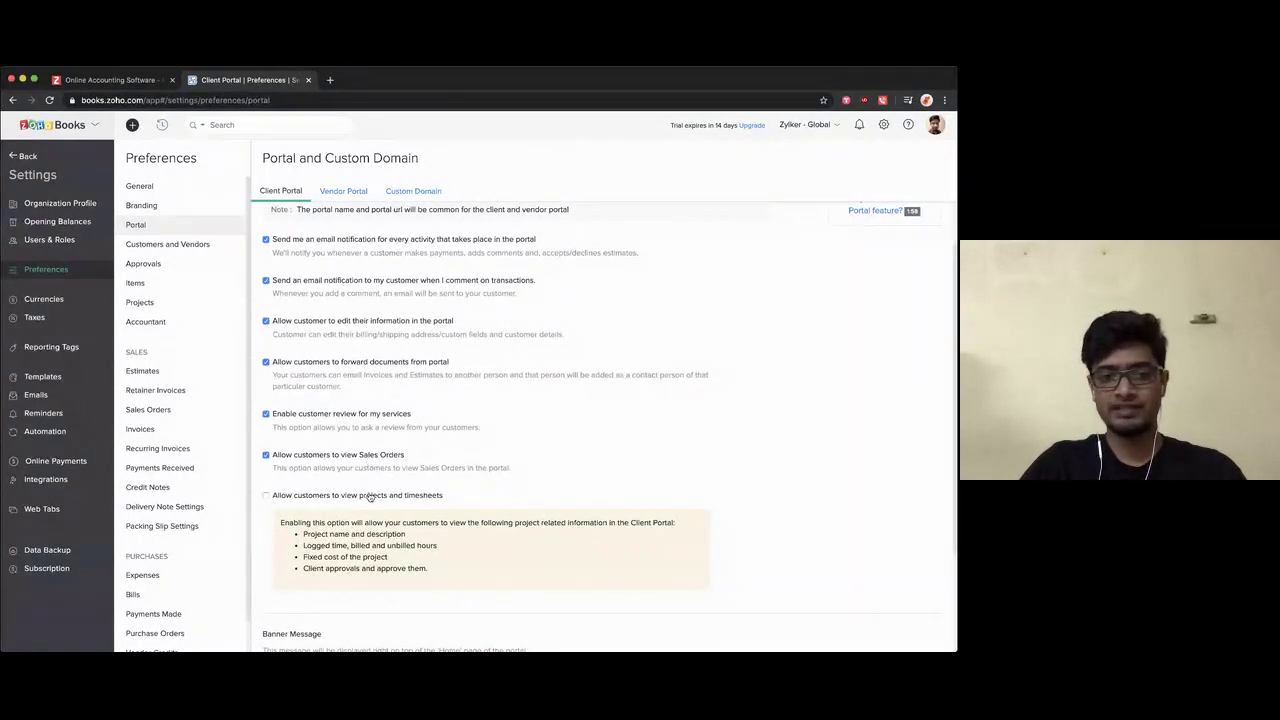
click(369, 497)
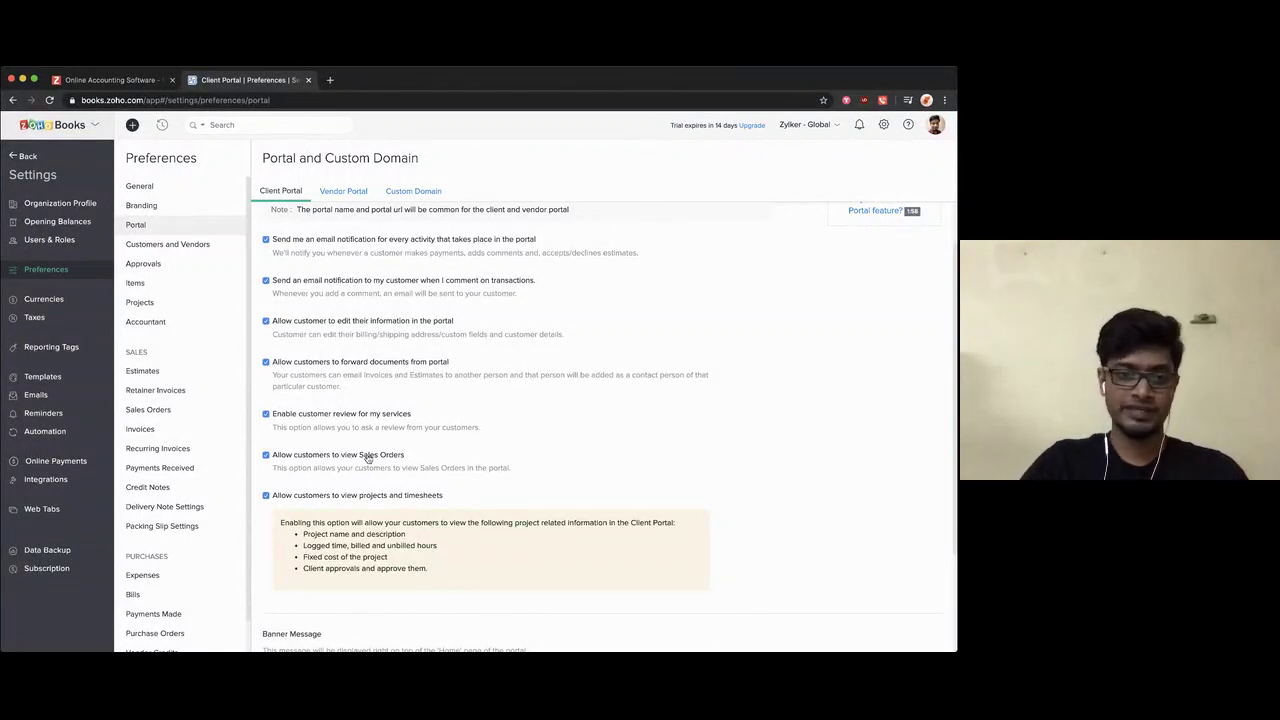
scroll(396, 461, down, 3)
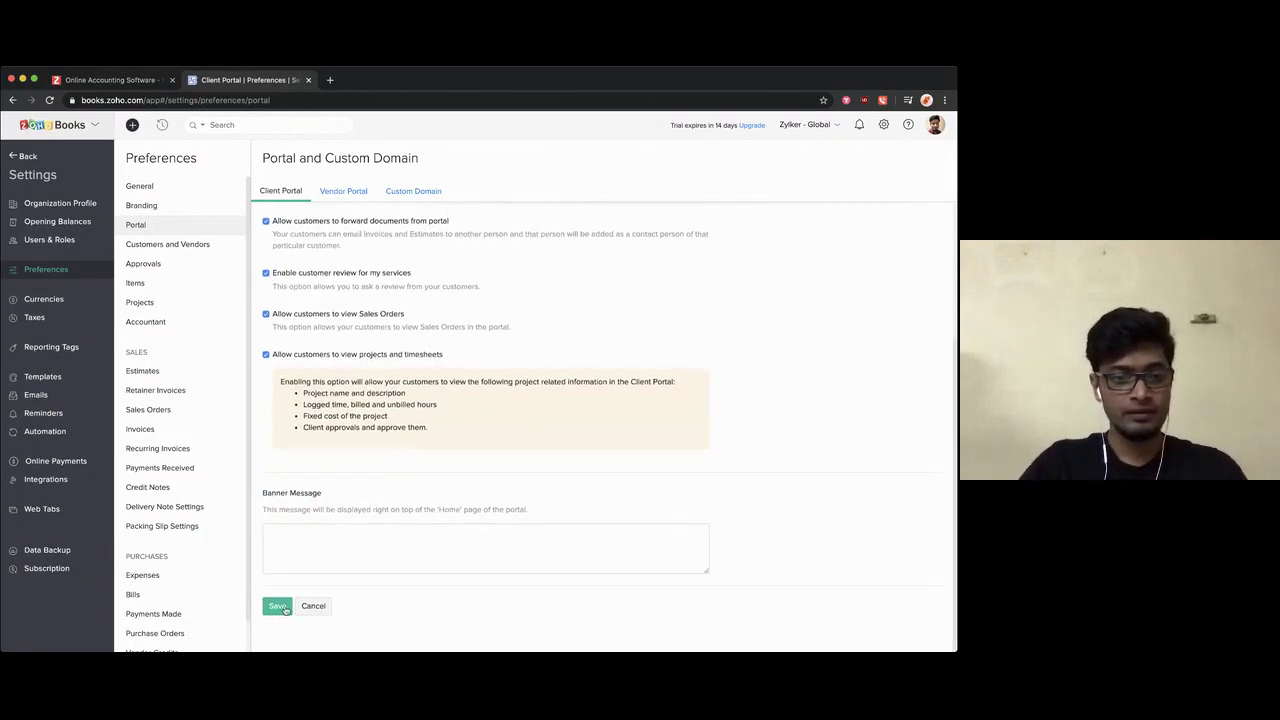
click(280, 608)
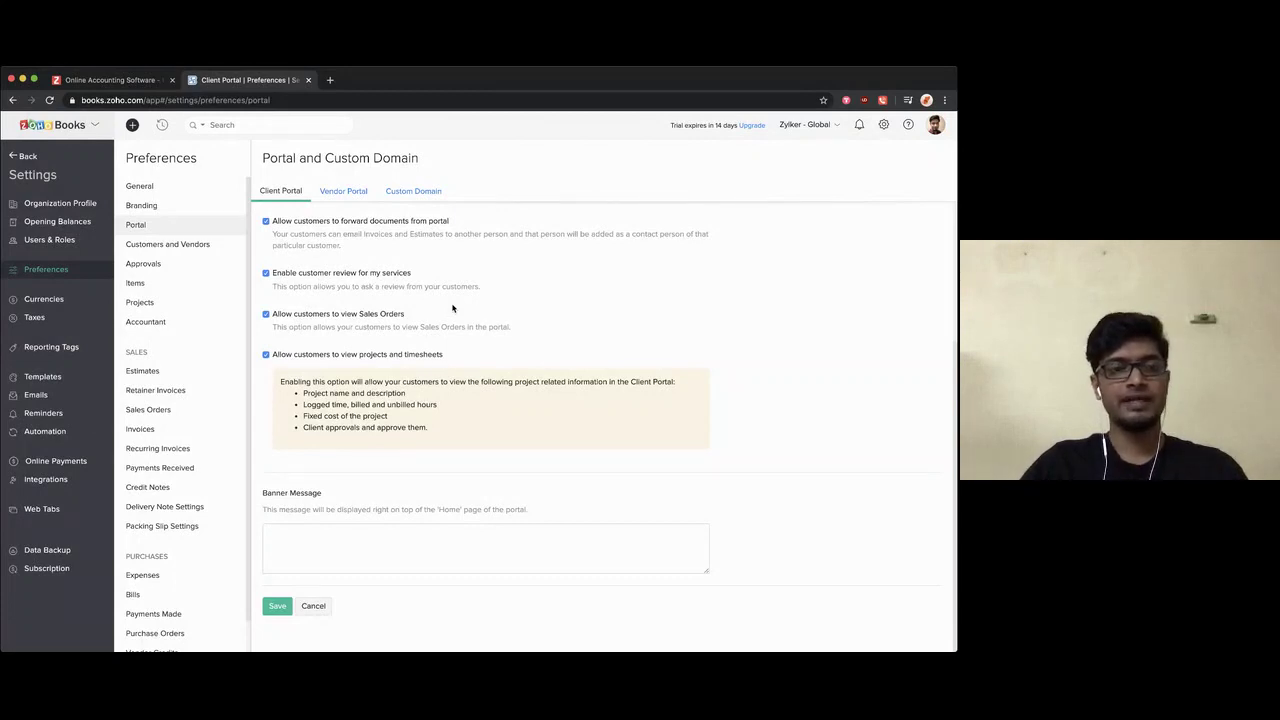
Step: Enable credit limits that restrict invoices when exceeded and include sales orders' amounts, then save
click(185, 253)
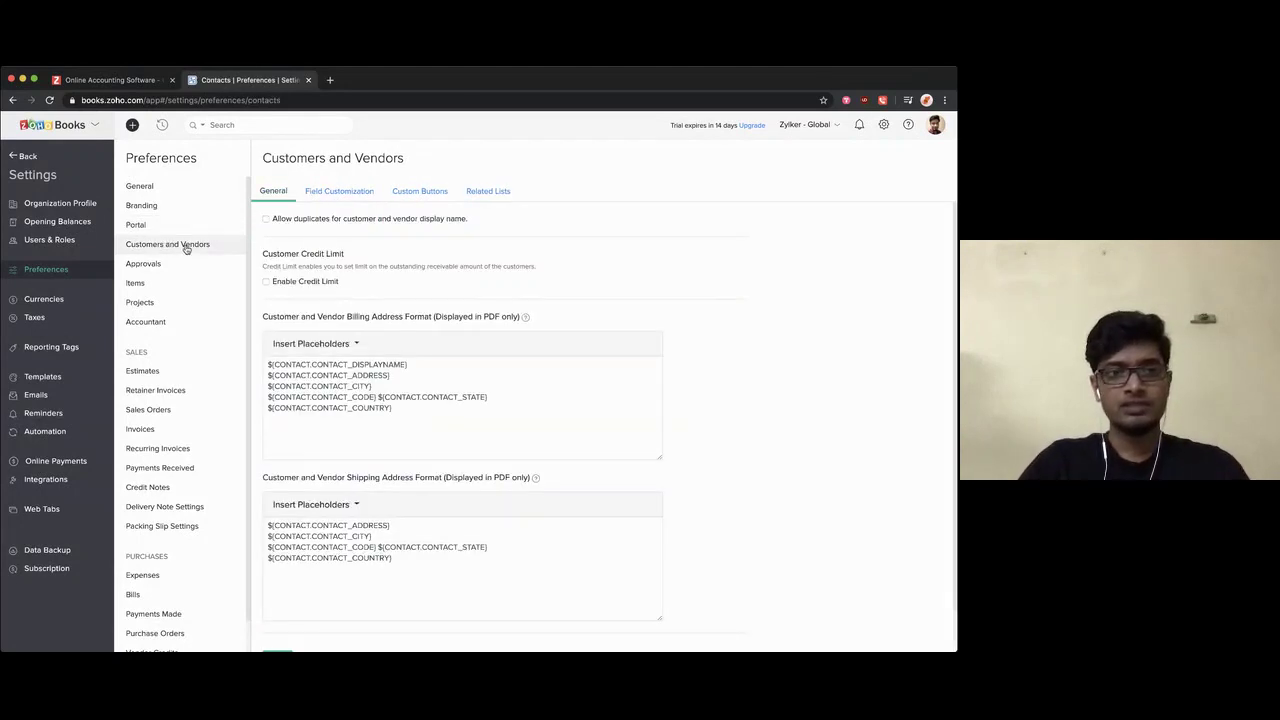
click(312, 283)
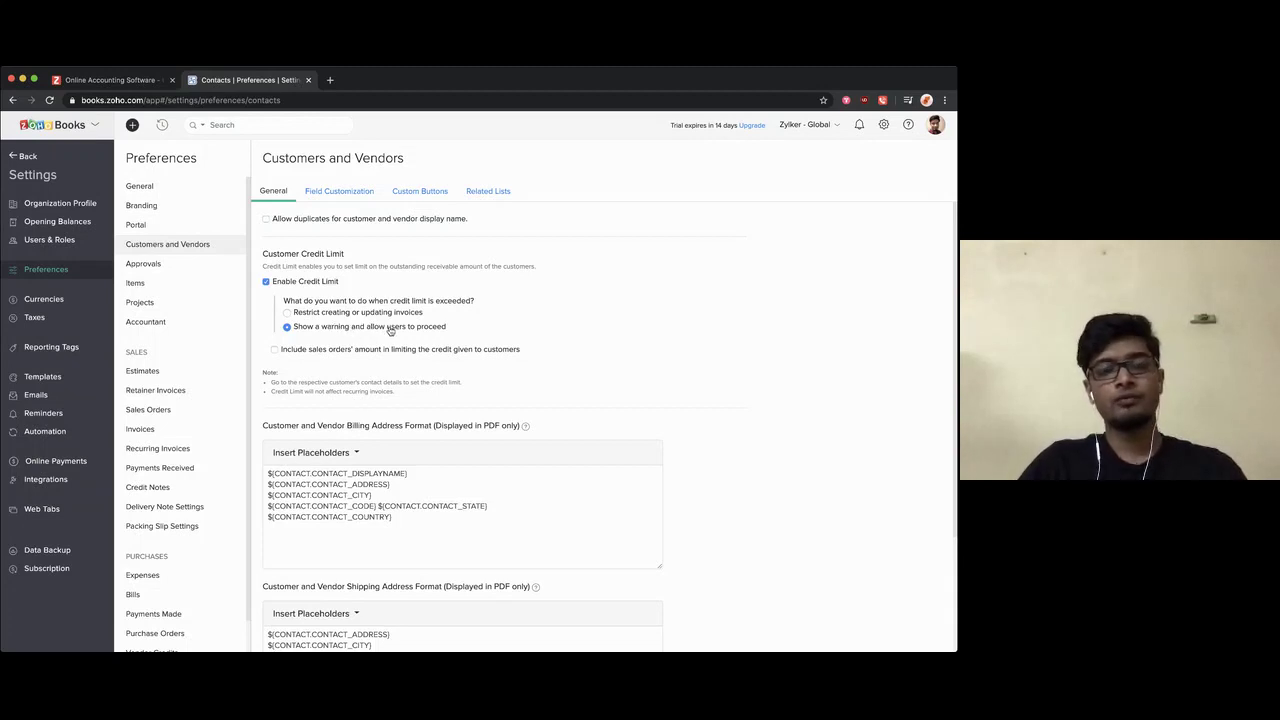
click(342, 314)
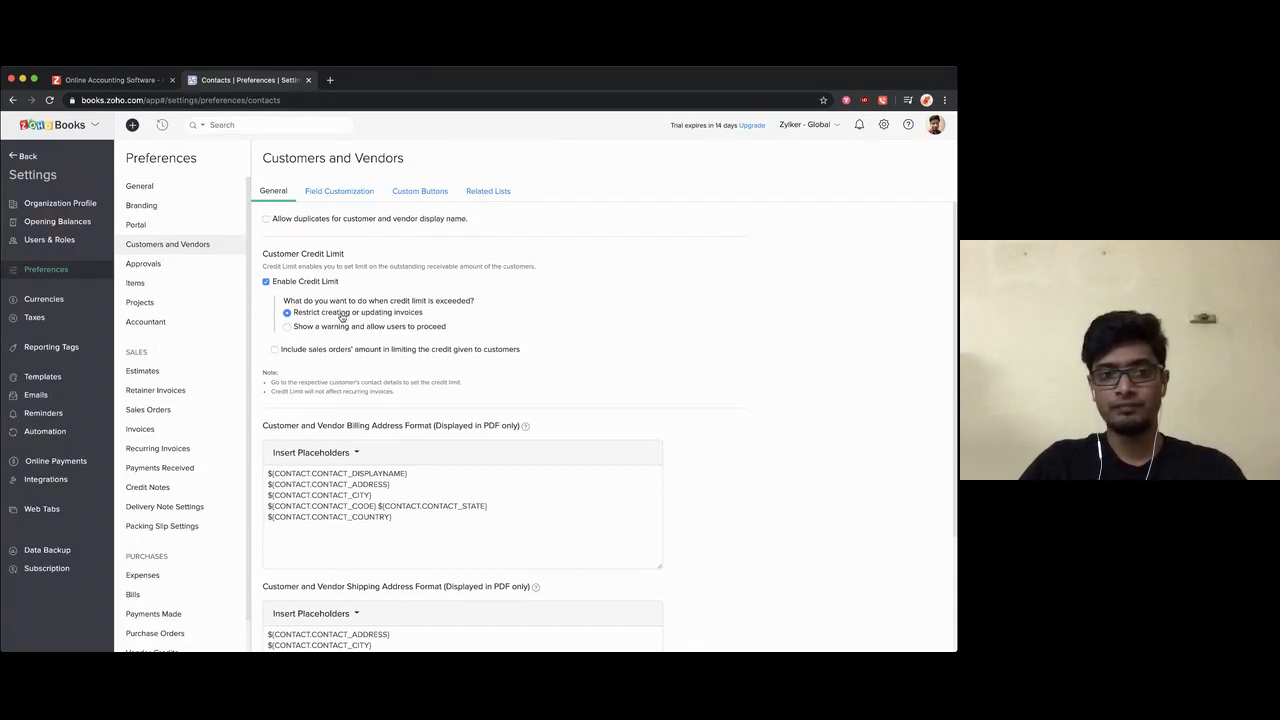
click(275, 350)
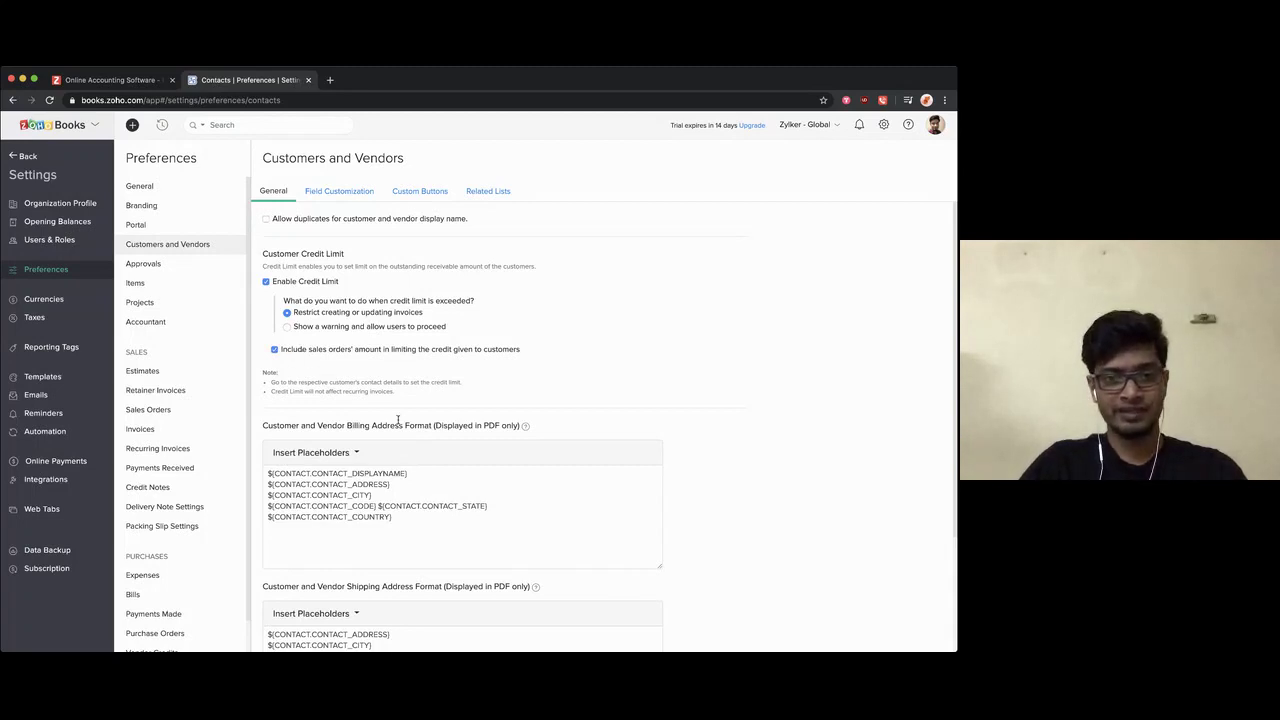
scroll(399, 420, down, 3)
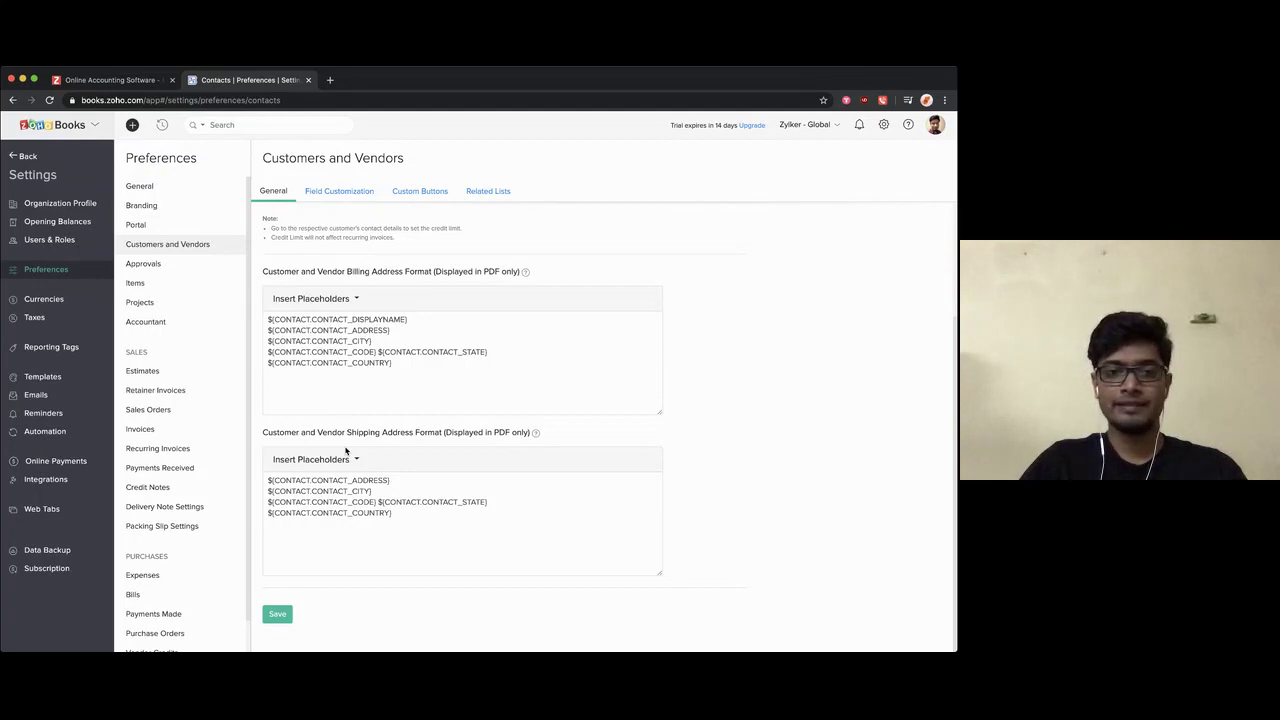
scroll(374, 442, up, 3)
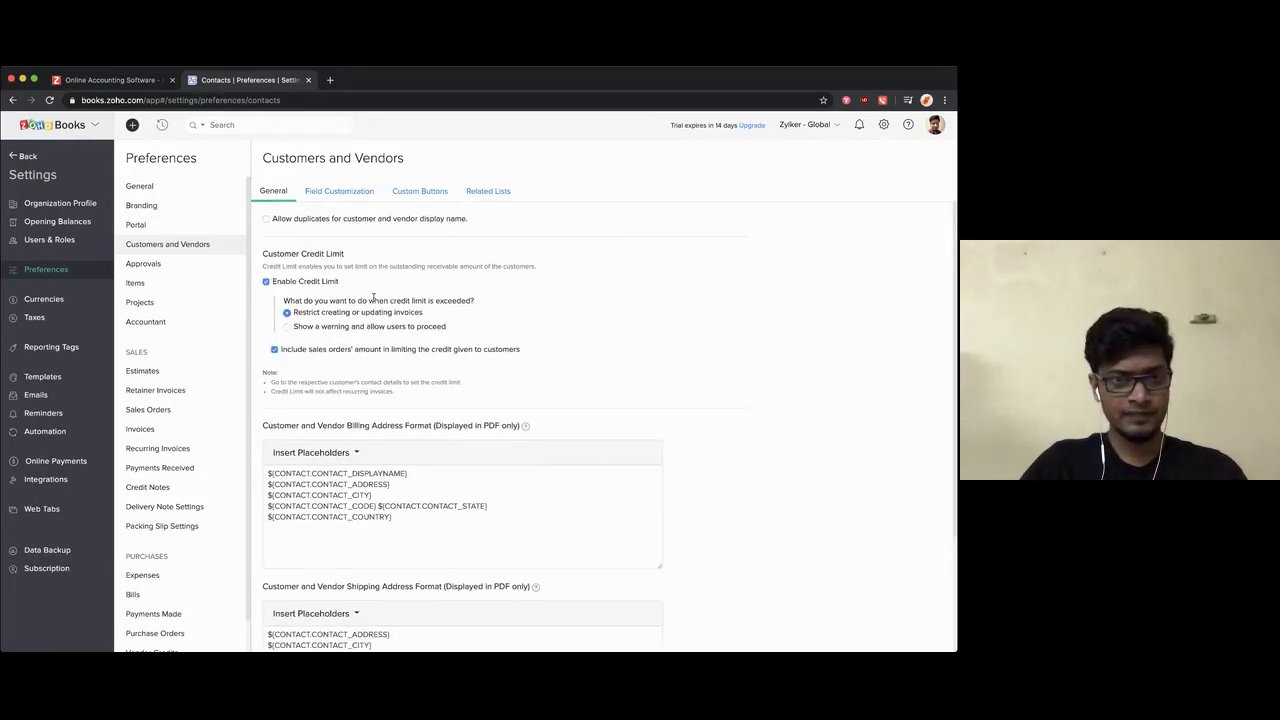
scroll(311, 425, down, 3)
click(277, 614)
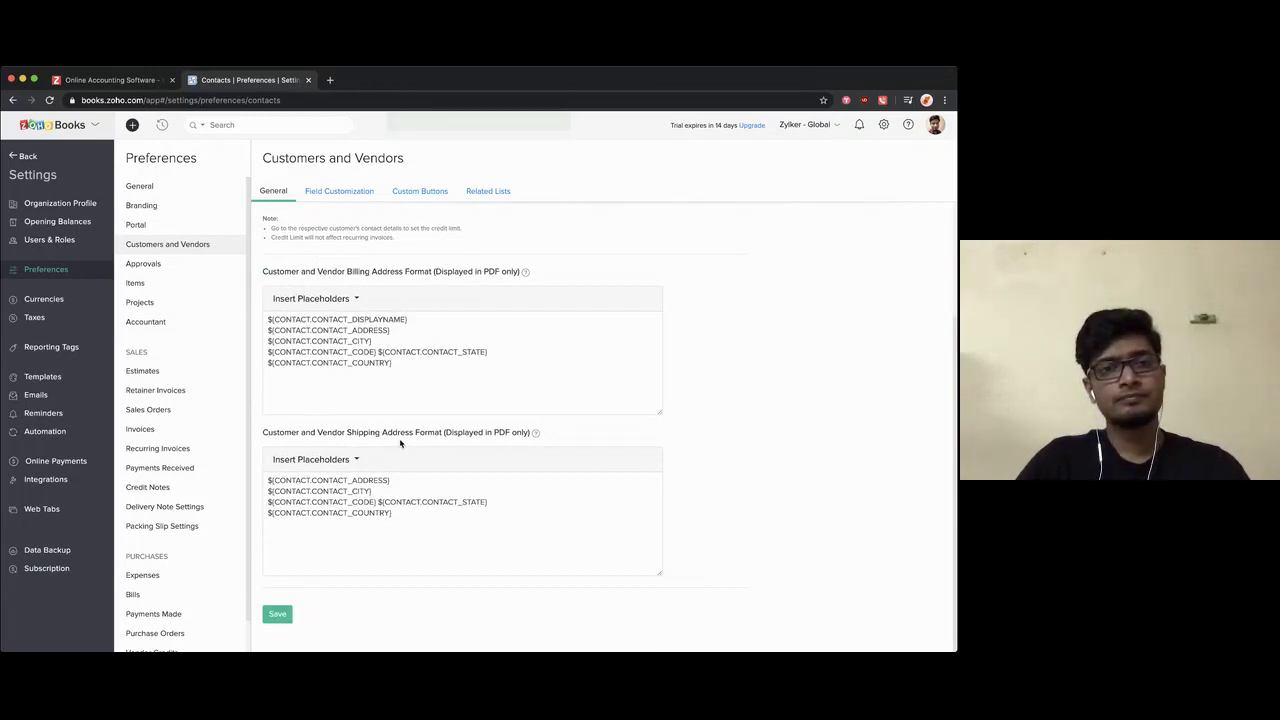
click(160, 265)
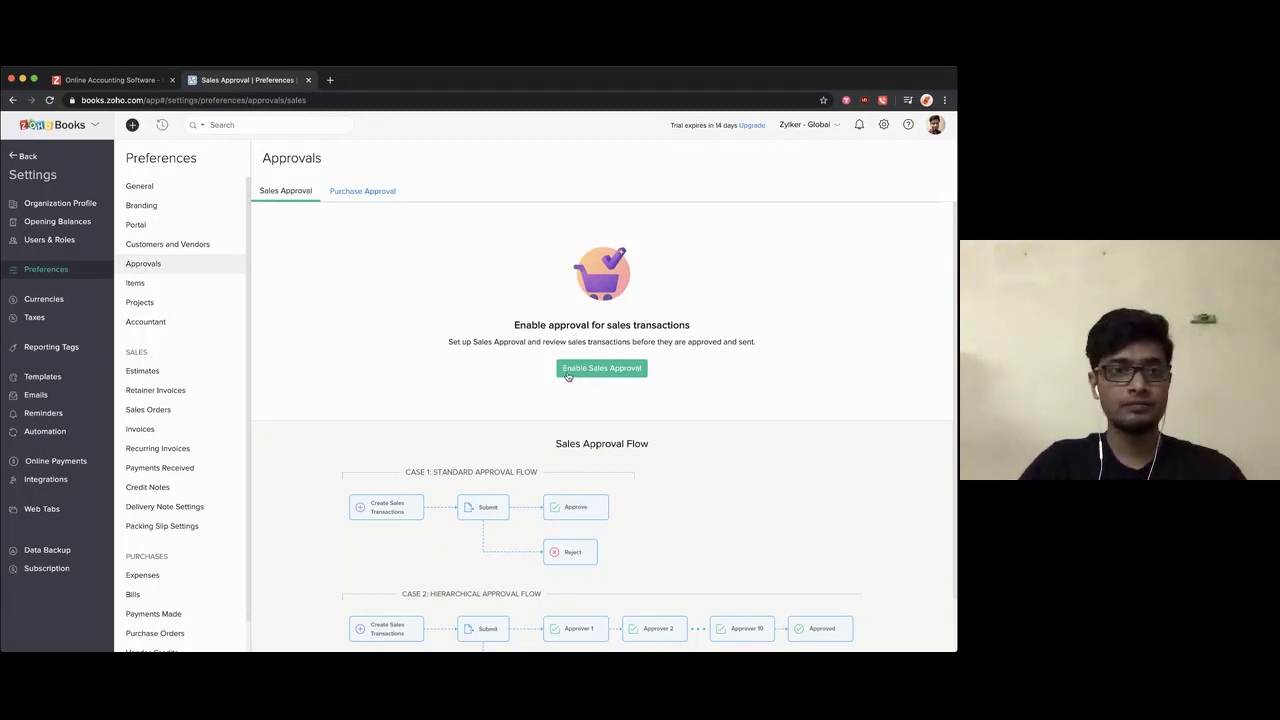
Step: Turn on Sales Approval and view the list of eligible approvers
click(567, 376)
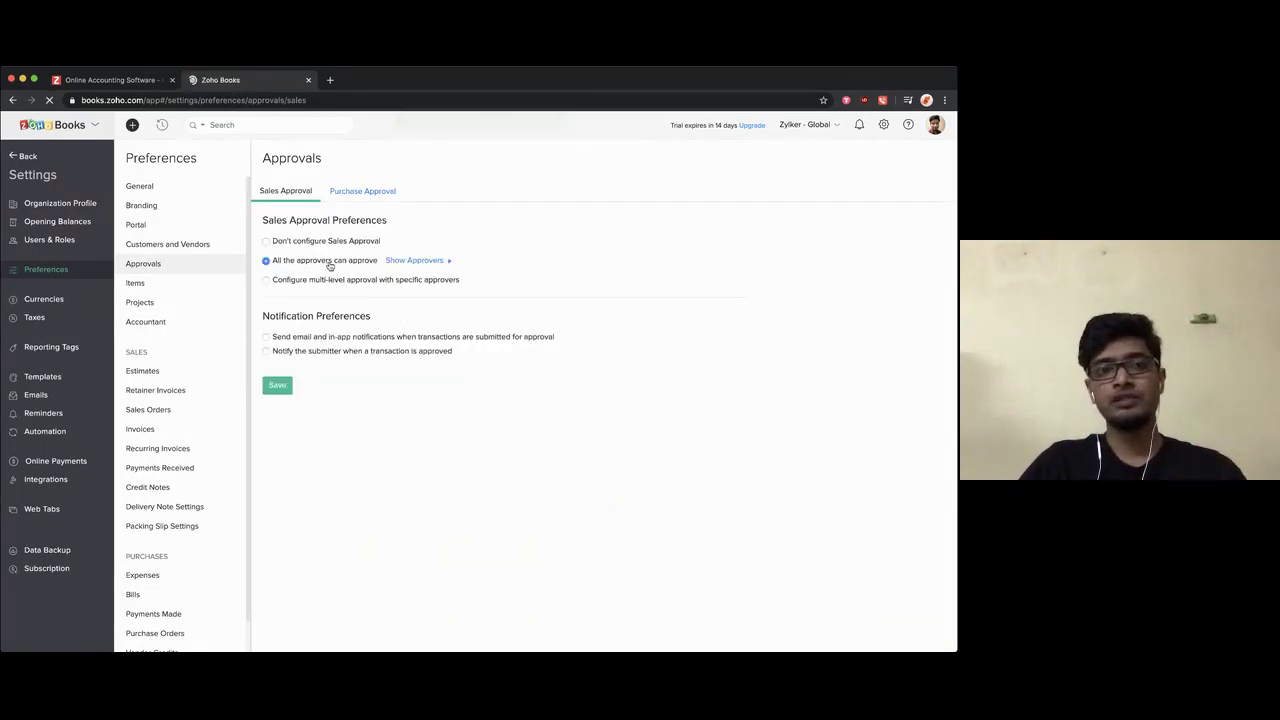
click(392, 261)
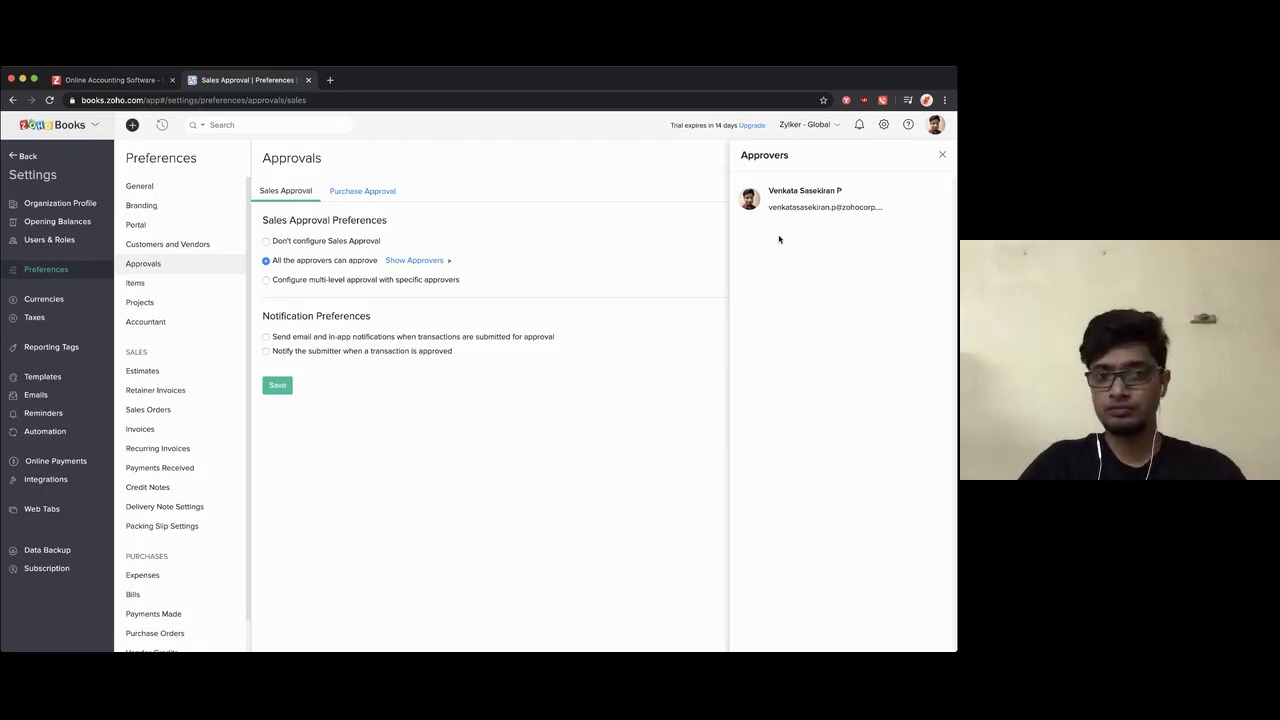
click(942, 156)
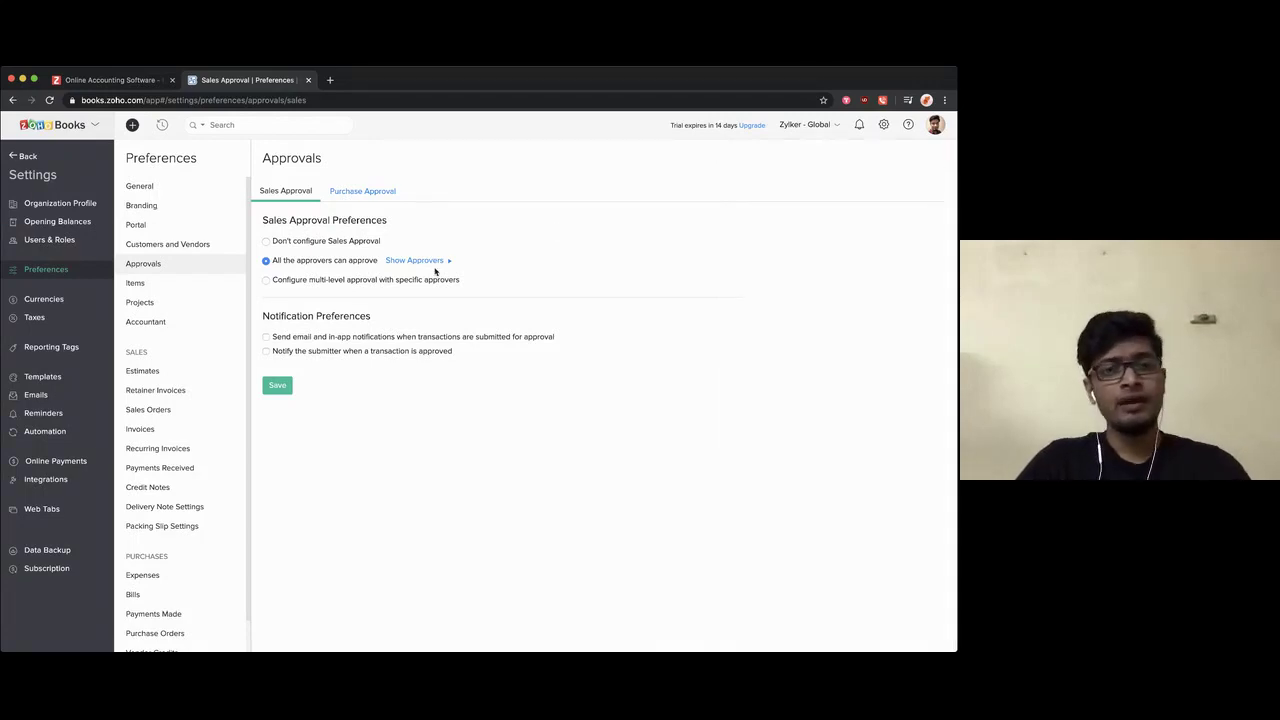
Step: Try multi-level approval, assigning a Level 1 approver and adding an unfilled Level 2
click(401, 280)
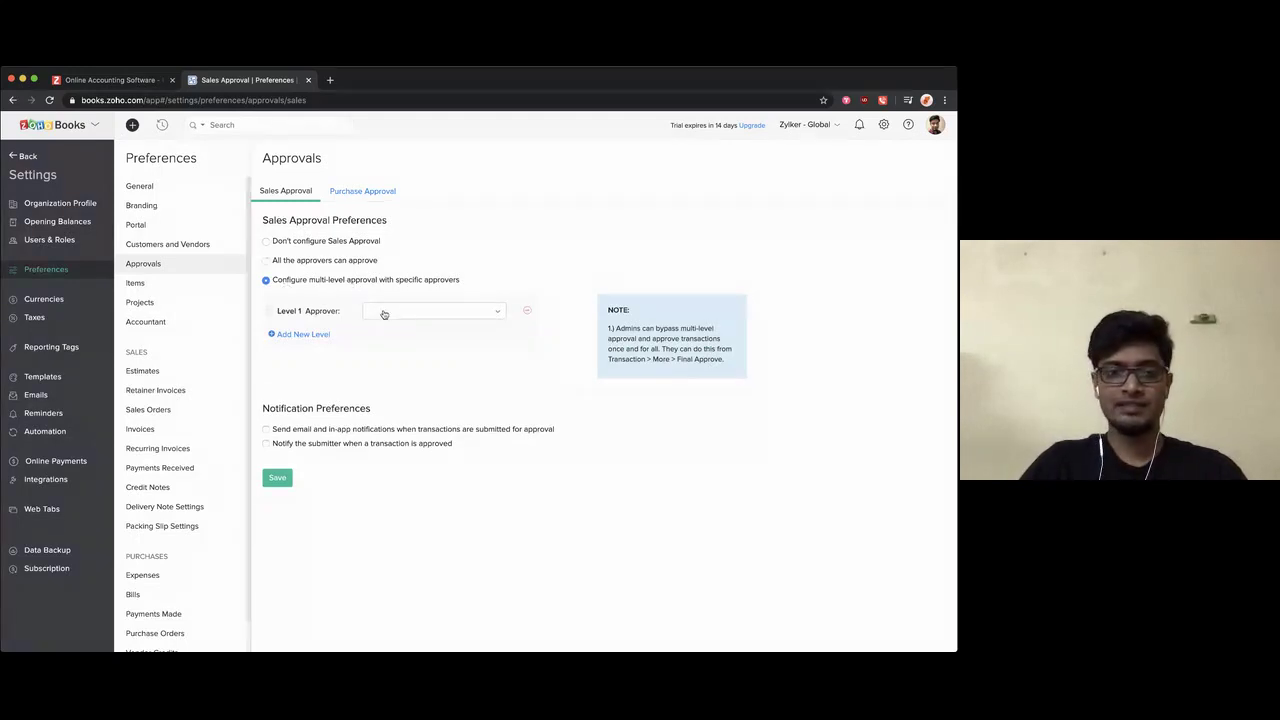
click(384, 314)
click(395, 361)
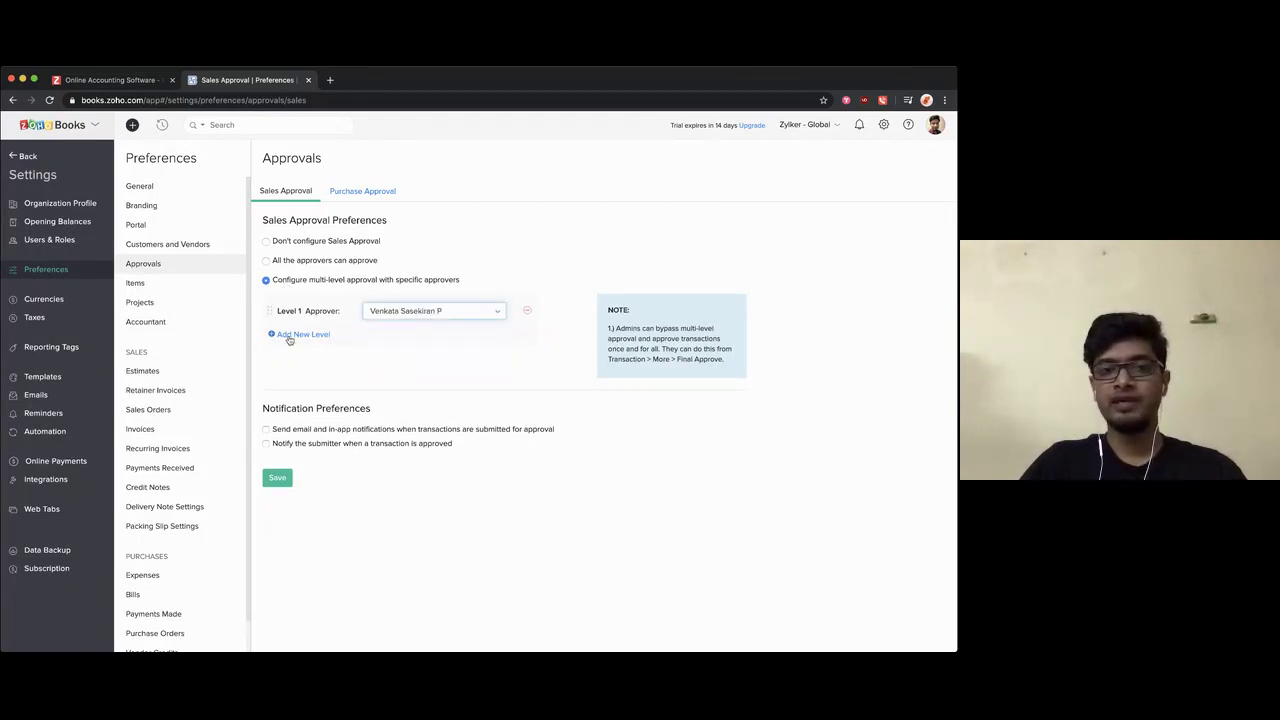
click(289, 336)
click(398, 347)
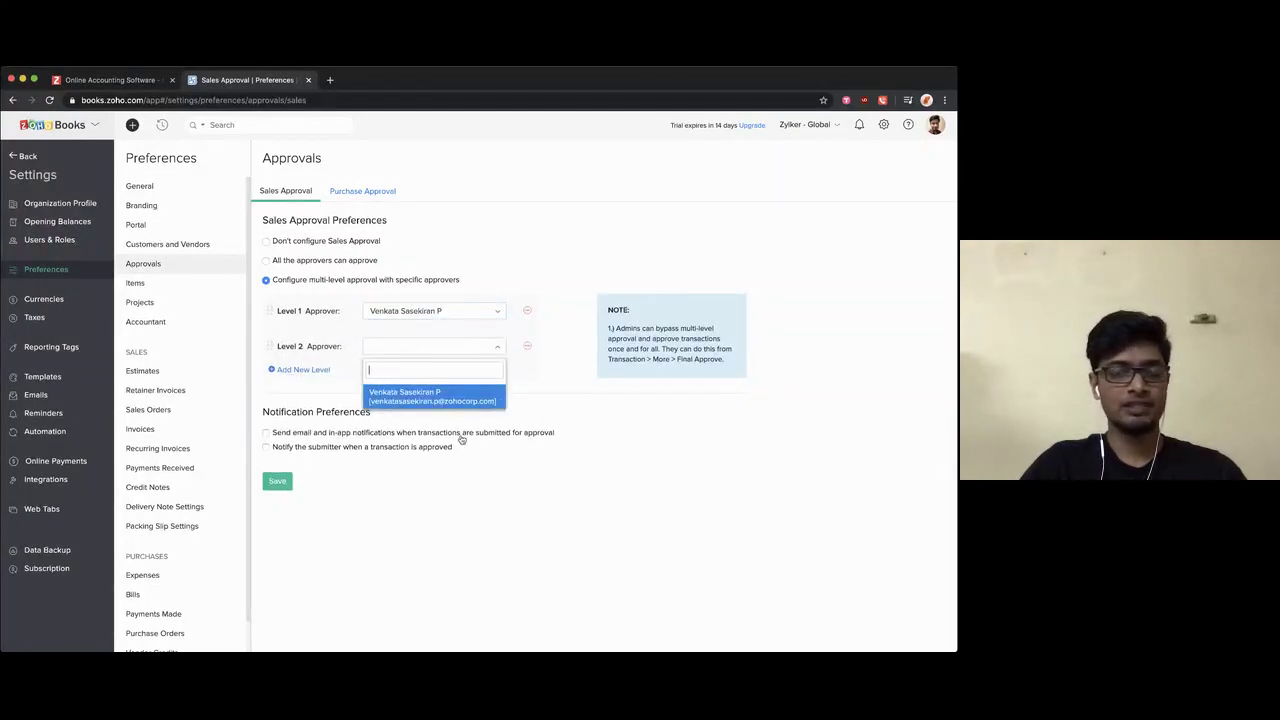
click(535, 368)
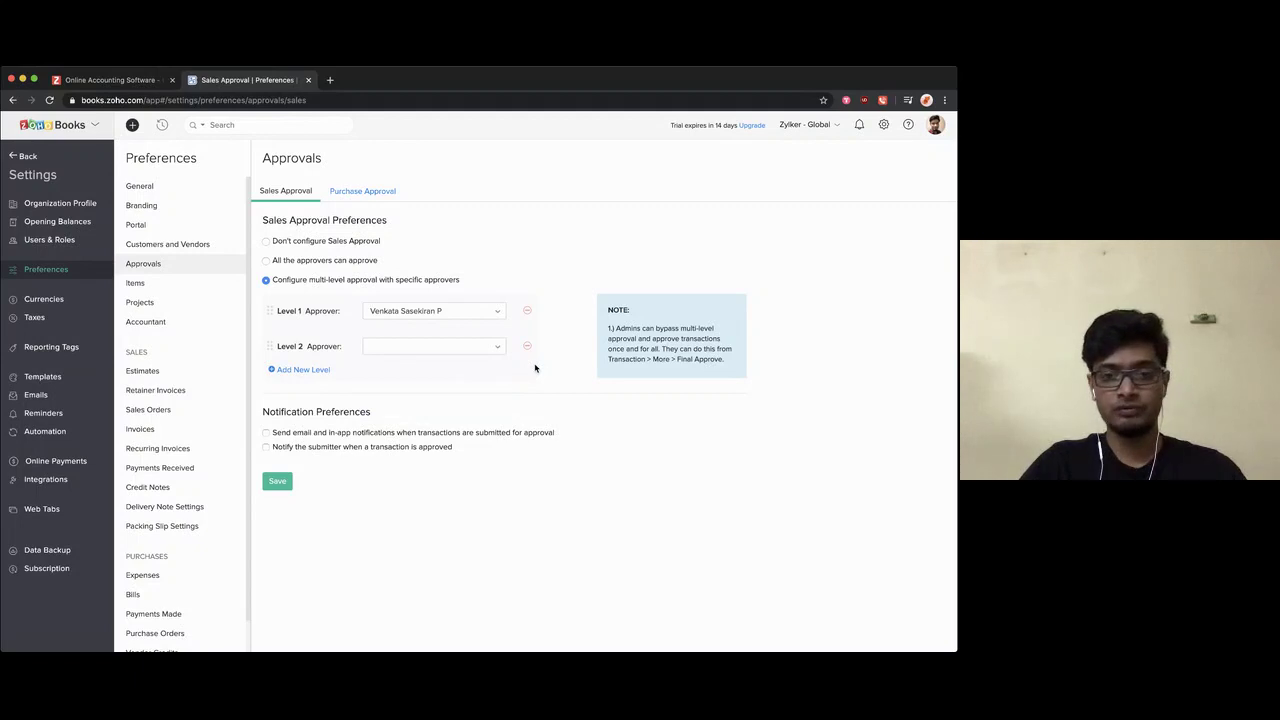
Step: Switch Sales Approval back to not configured and save it
click(328, 245)
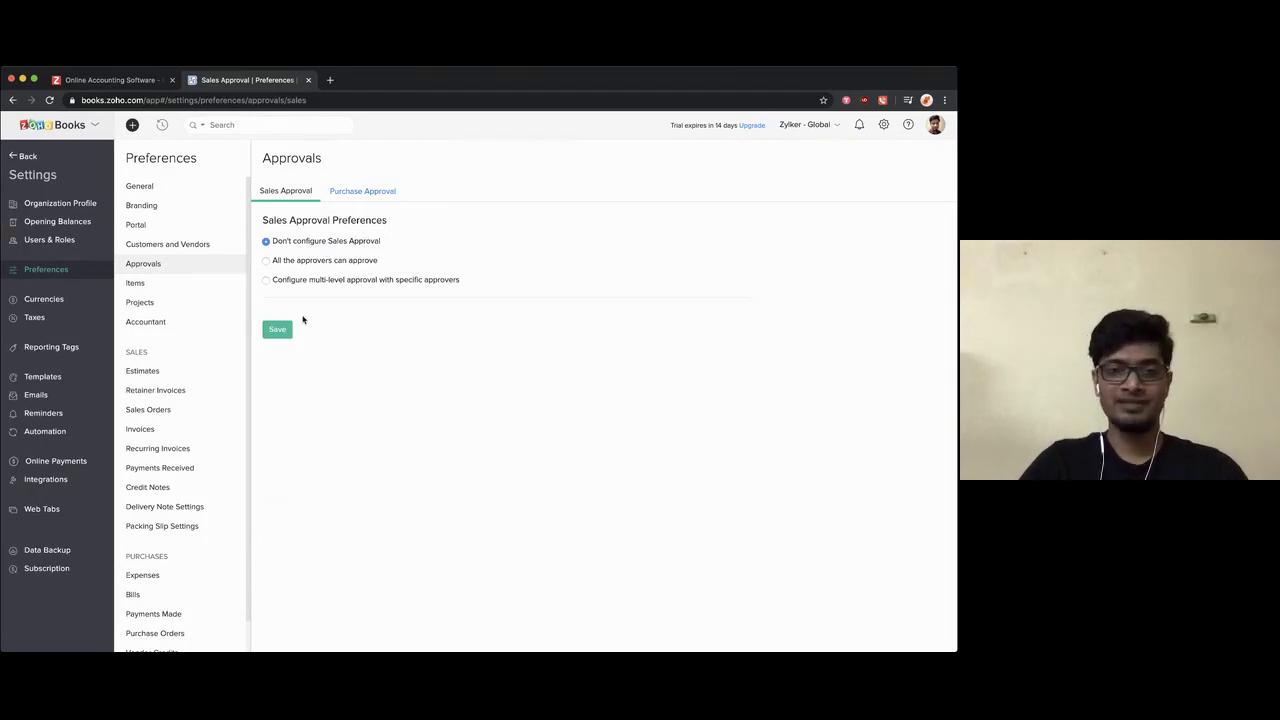
click(281, 332)
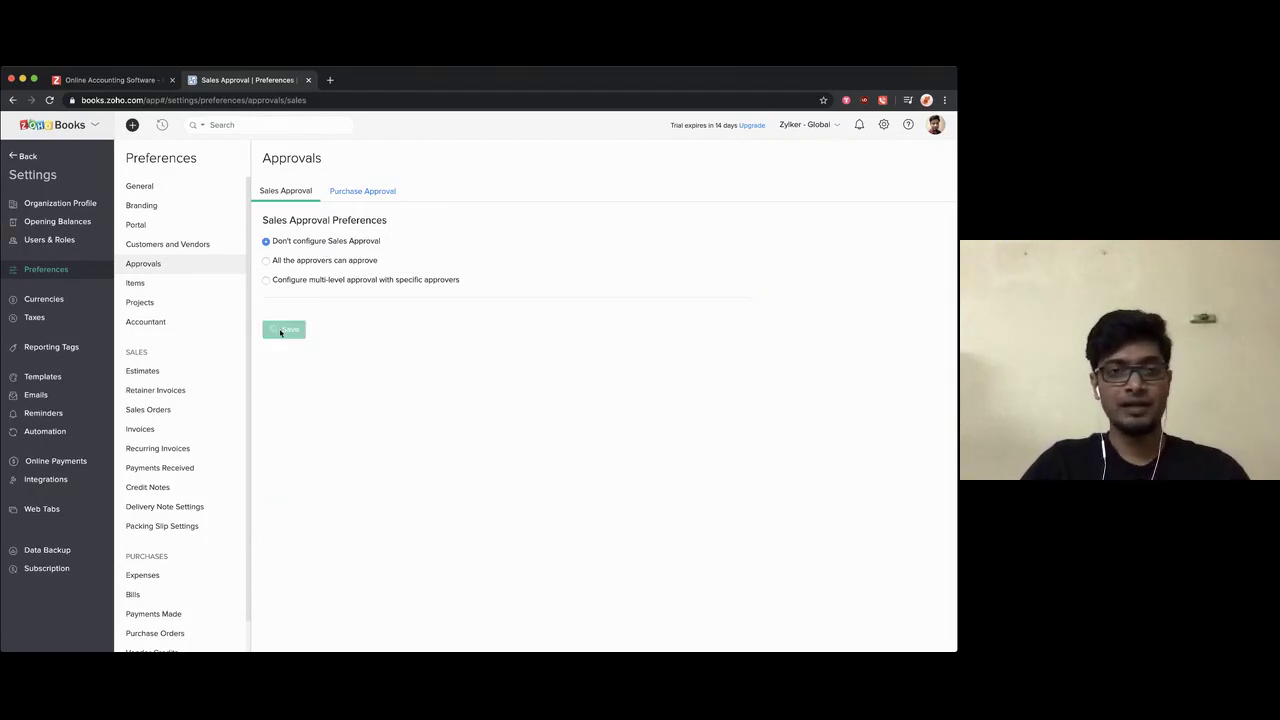
click(348, 195)
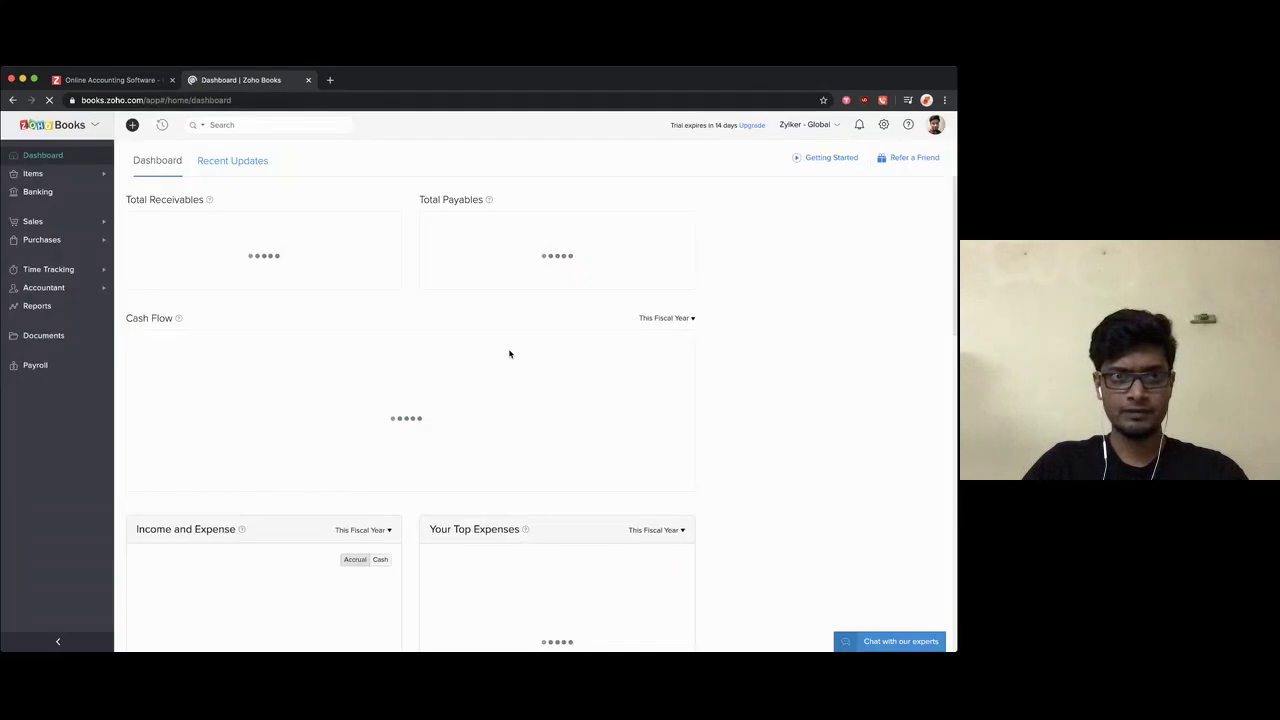
Step: Reopen Approval preferences to check the Purchase Approval tab, then go to Items preferences
click(883, 125)
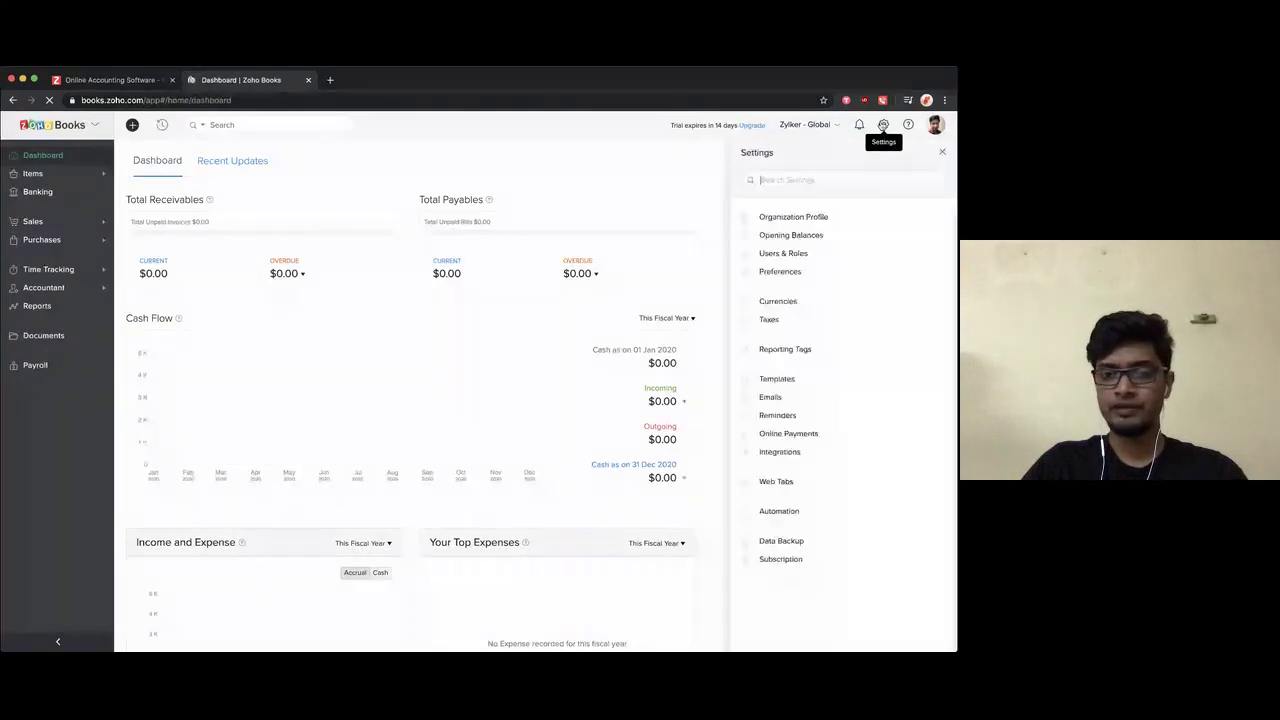
click(775, 272)
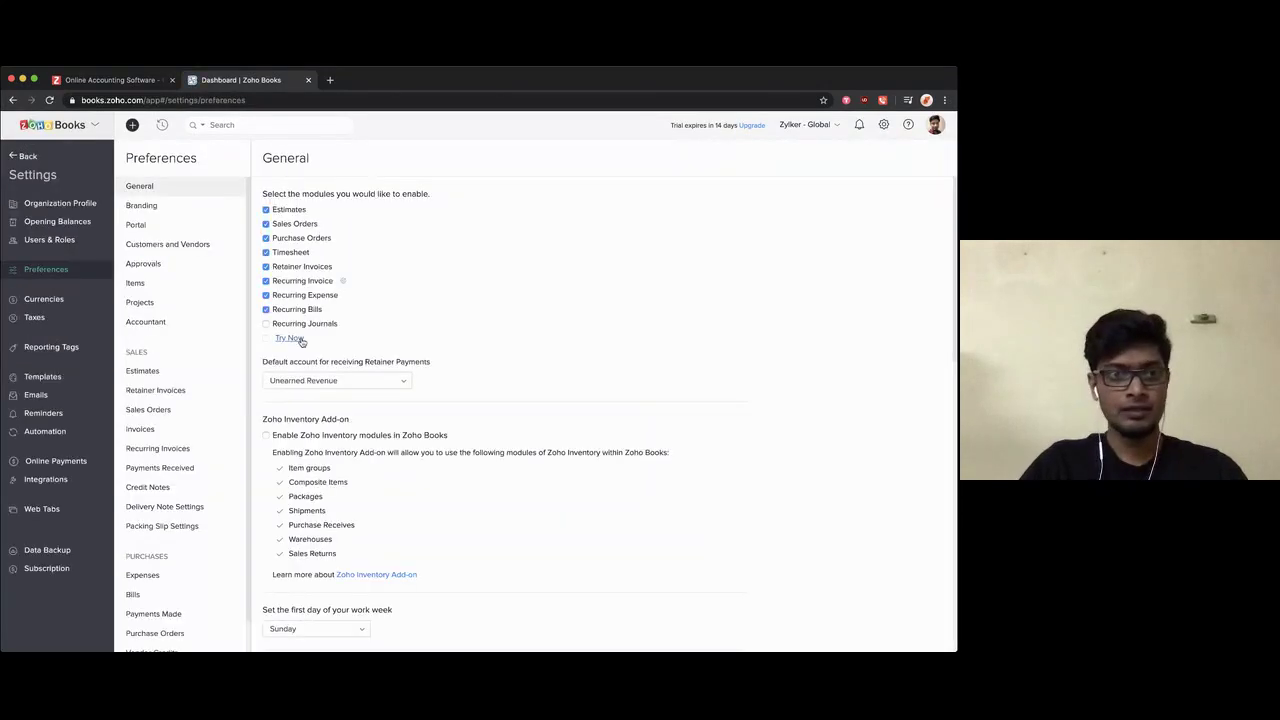
click(157, 262)
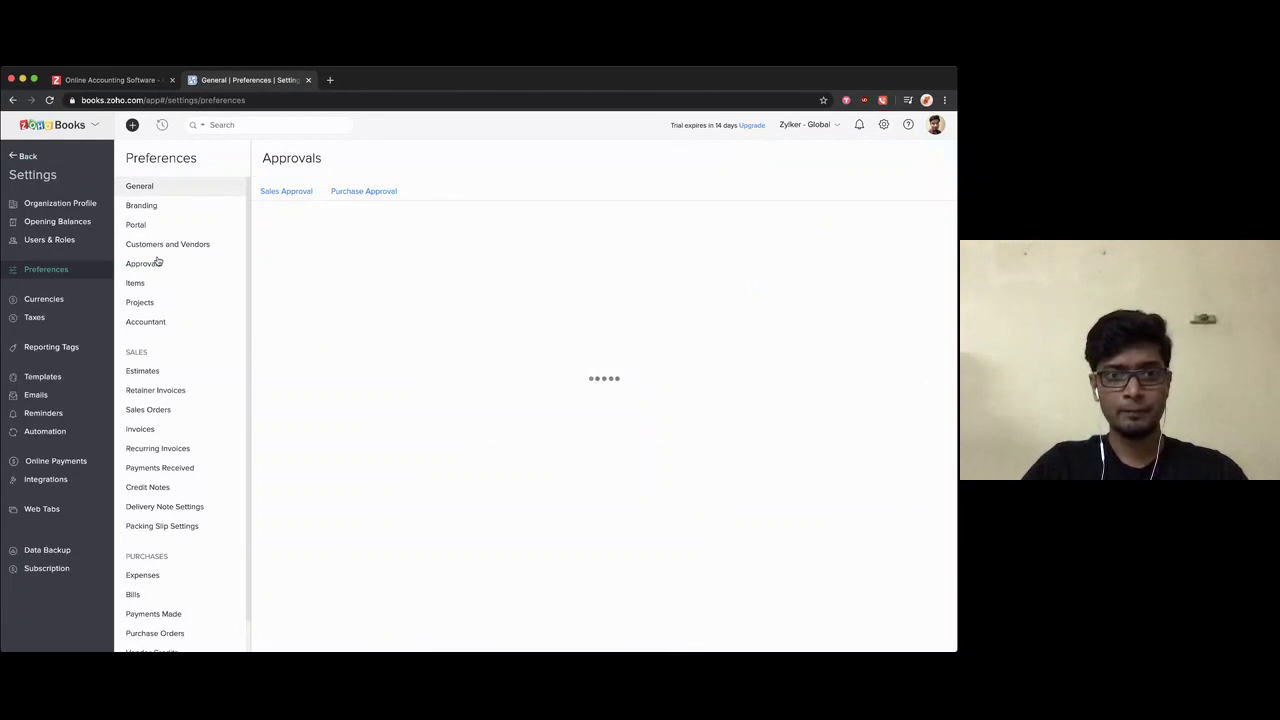
click(362, 194)
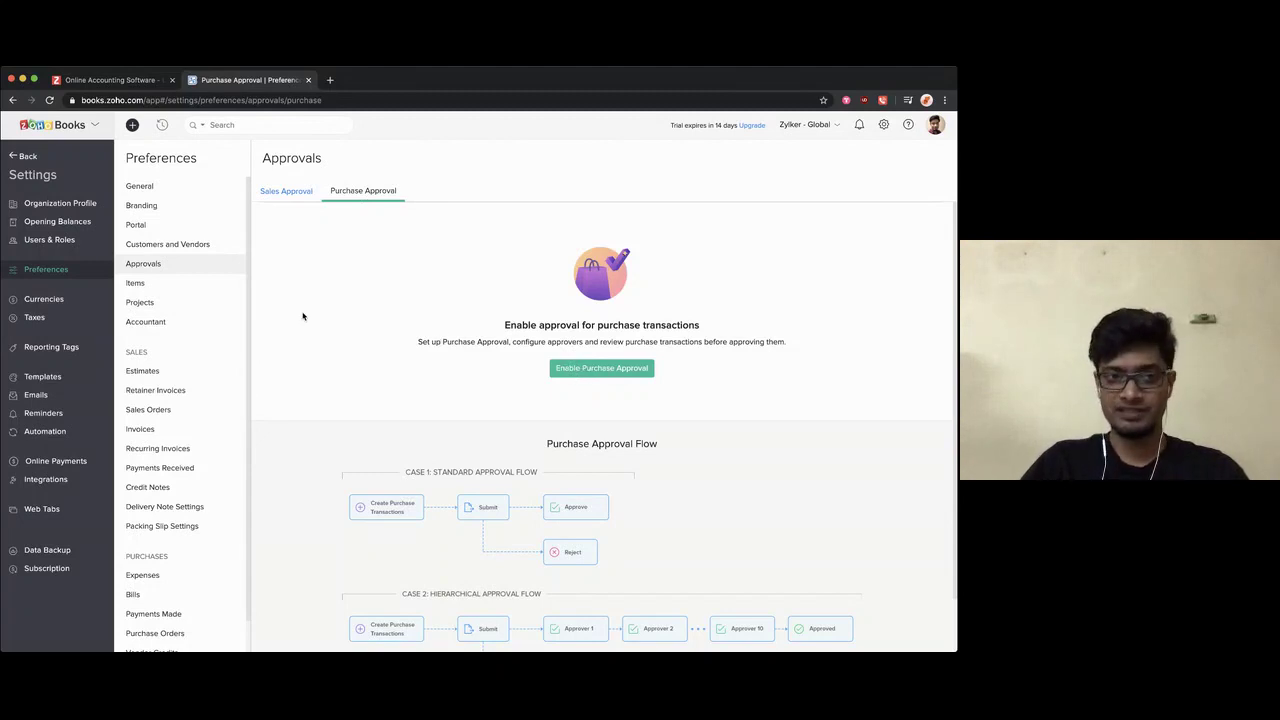
click(162, 289)
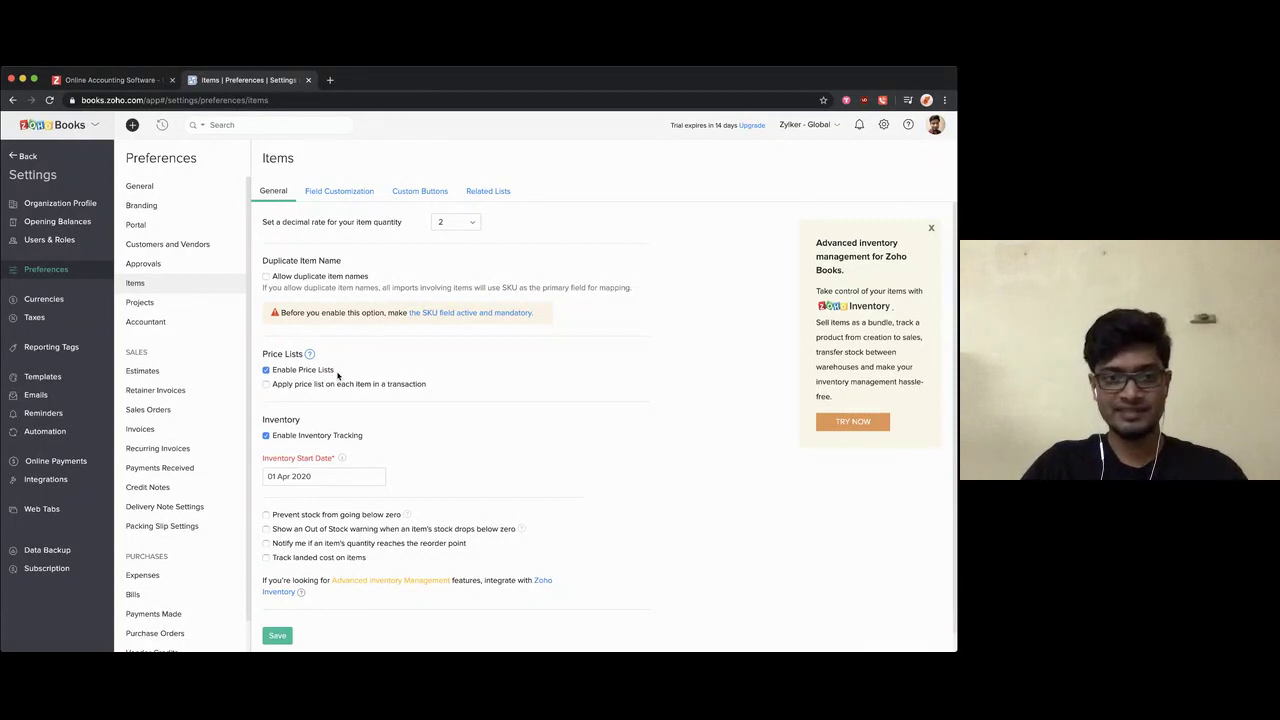
Step: Turn on stock-below-zero prevention, out-of-stock warnings, reorder-point alerts and landed-cost tracking
scroll(338, 377, down, 1)
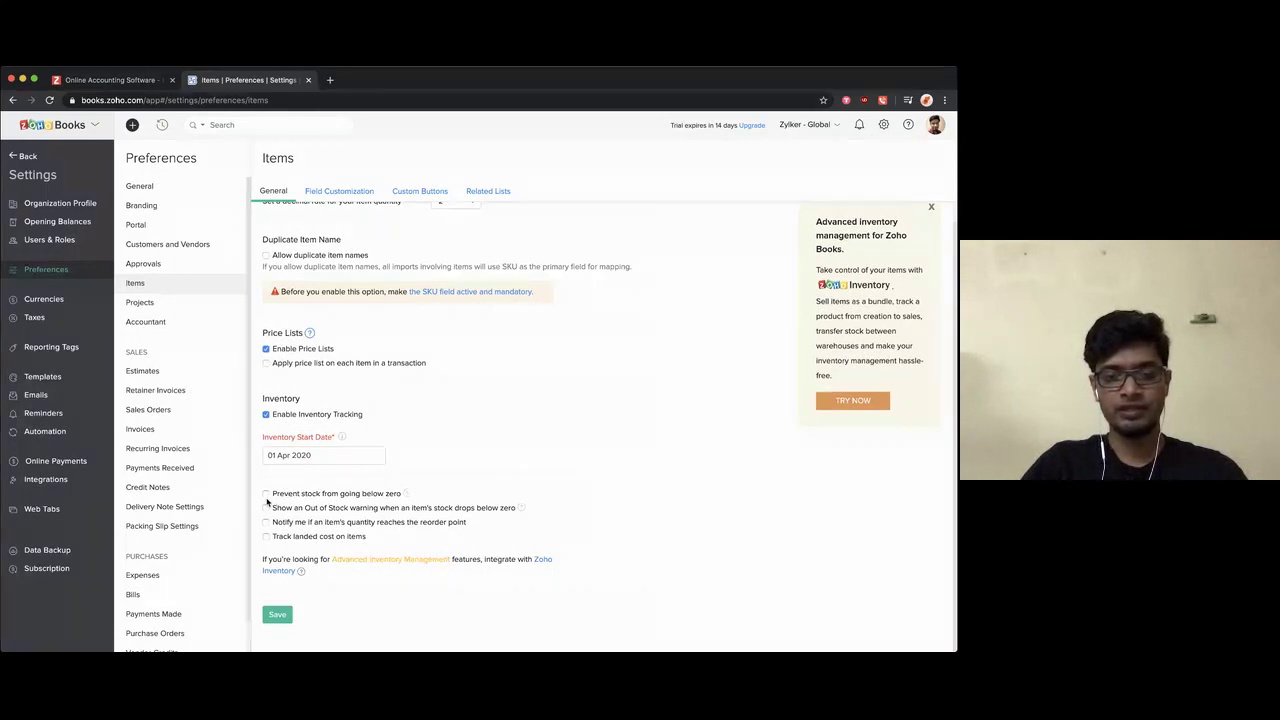
click(266, 494)
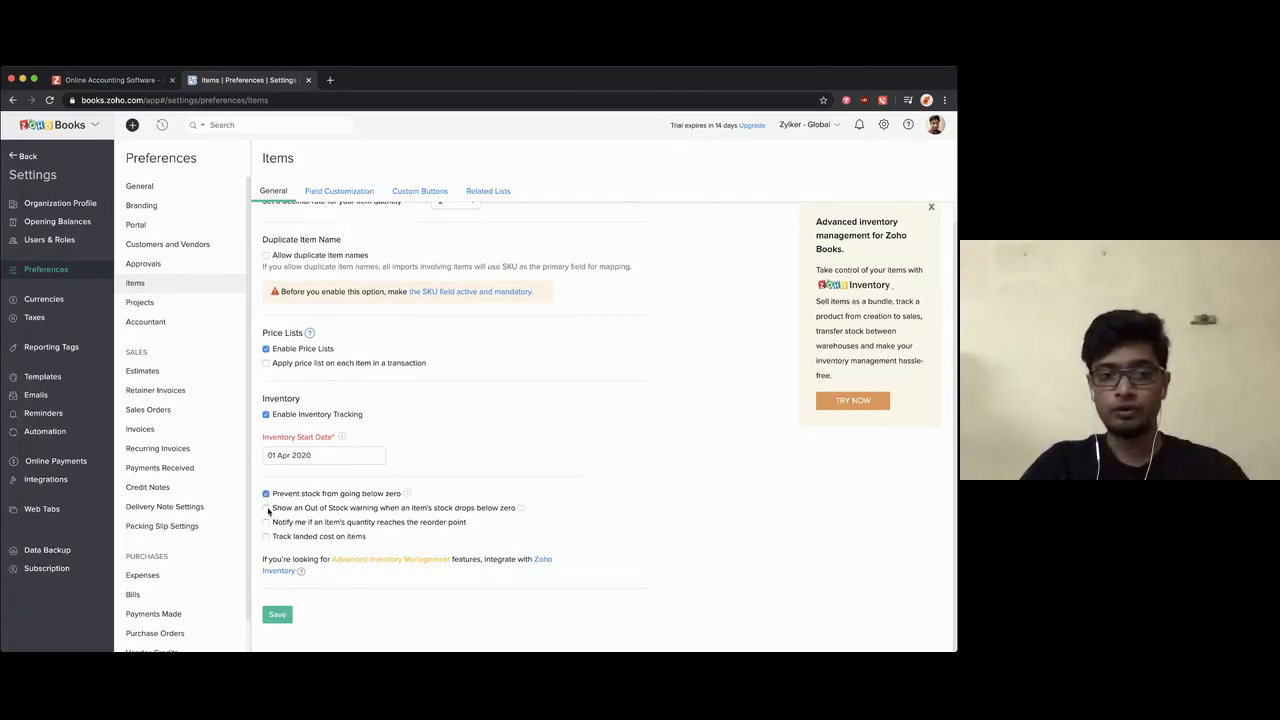
click(266, 509)
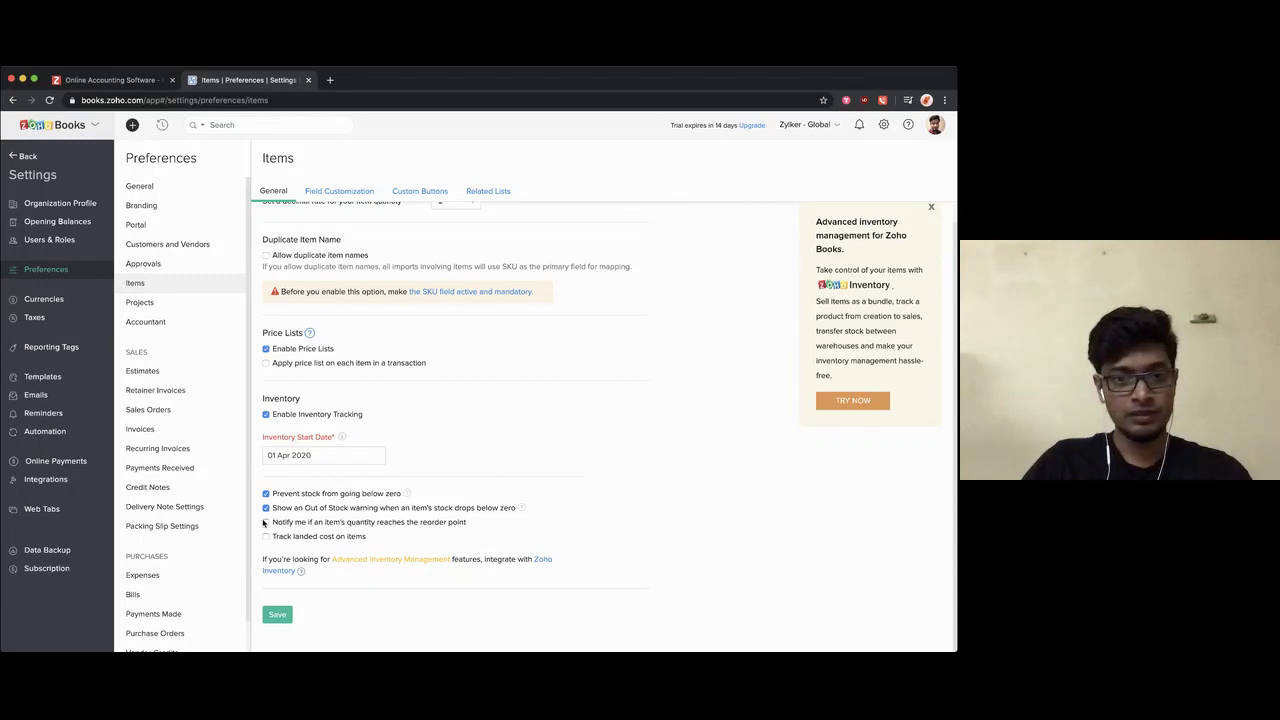
click(266, 523)
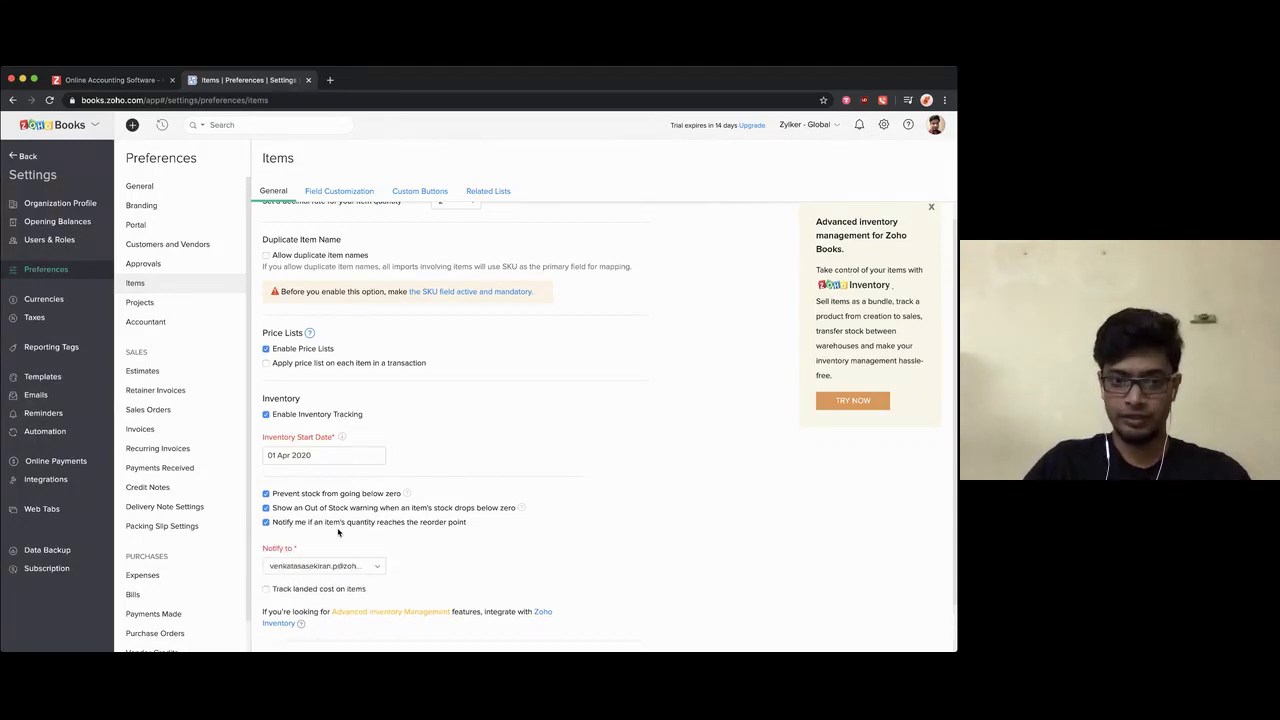
scroll(338, 533, down, 1)
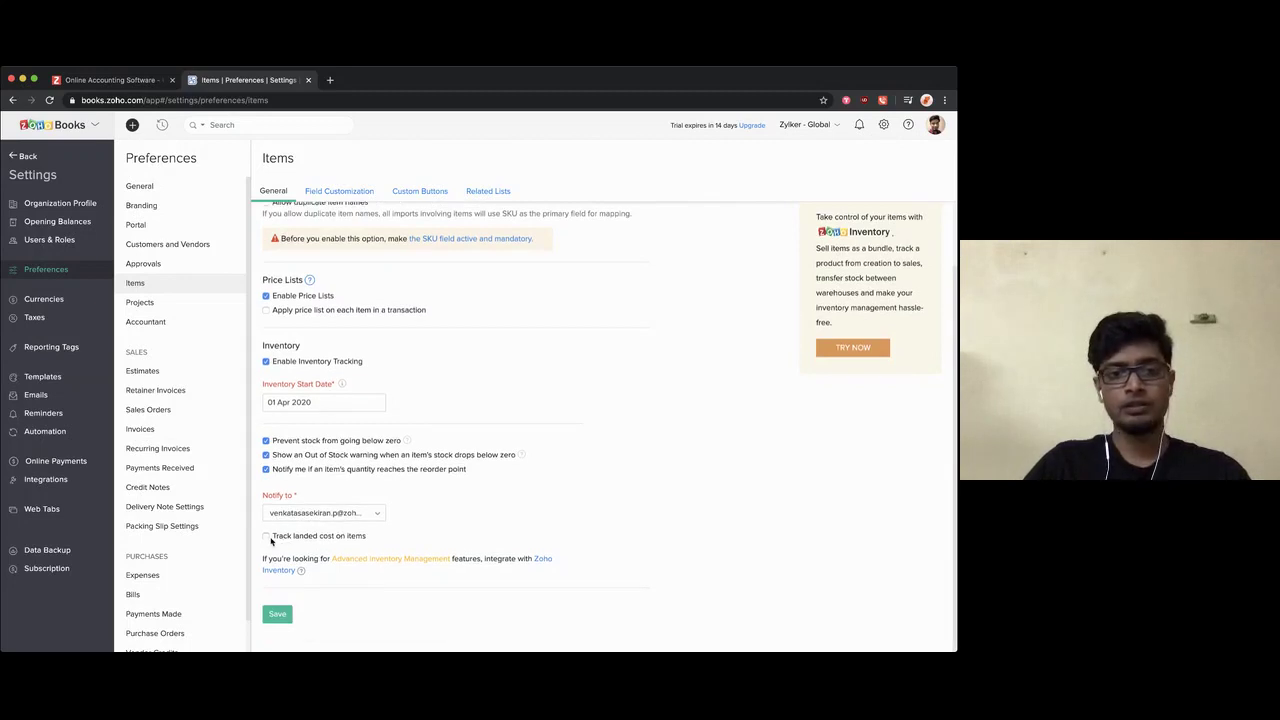
click(266, 536)
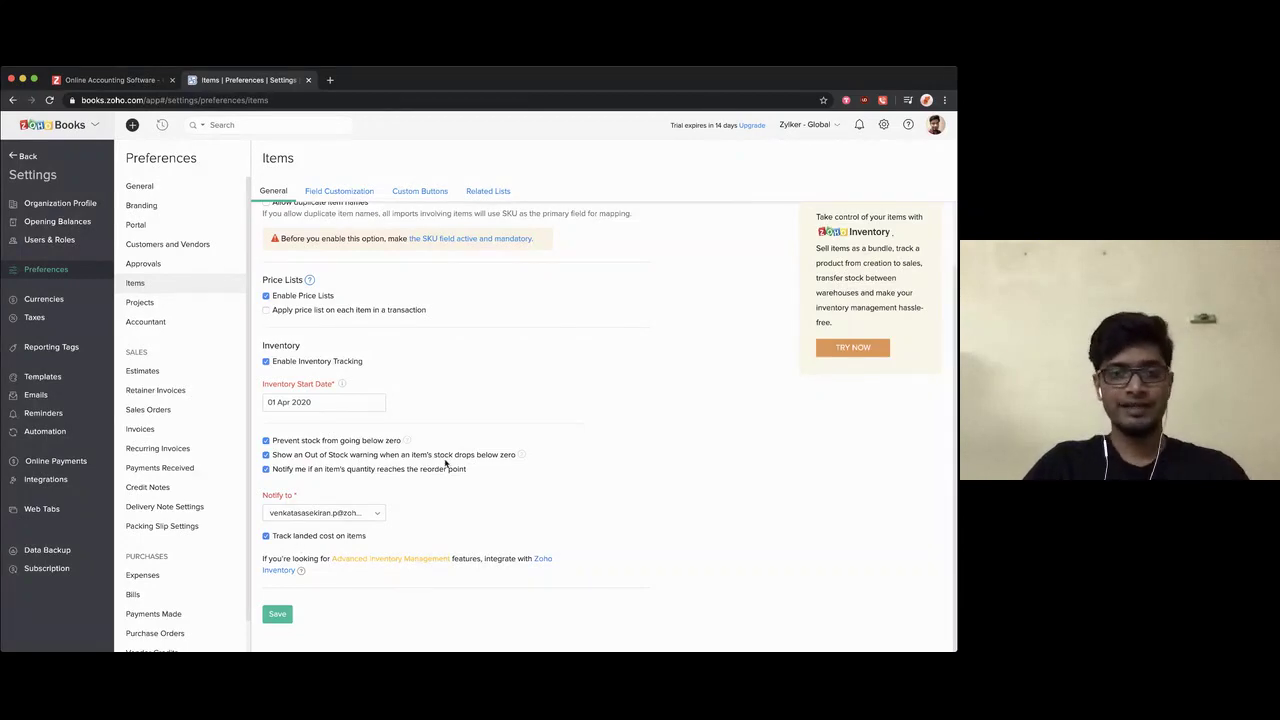
scroll(446, 463, up, 2)
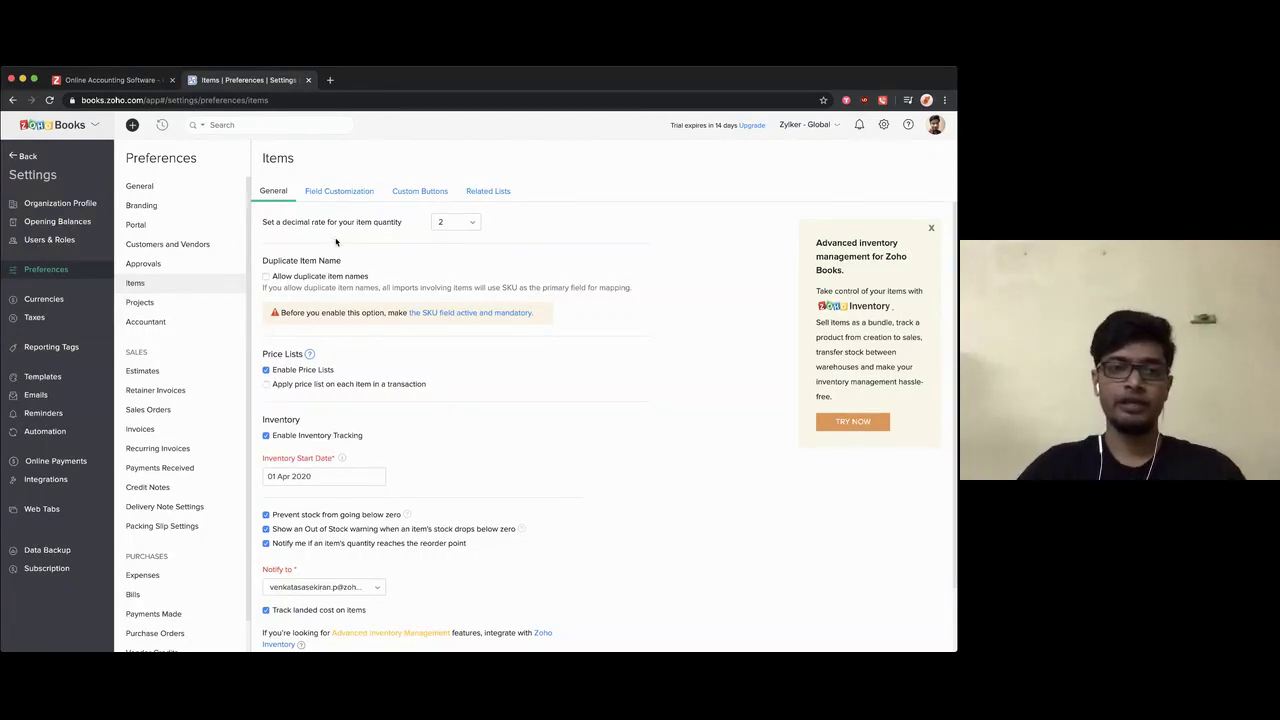
Step: Keep the item quantity decimal rate at 0 and save the item preferences
click(470, 224)
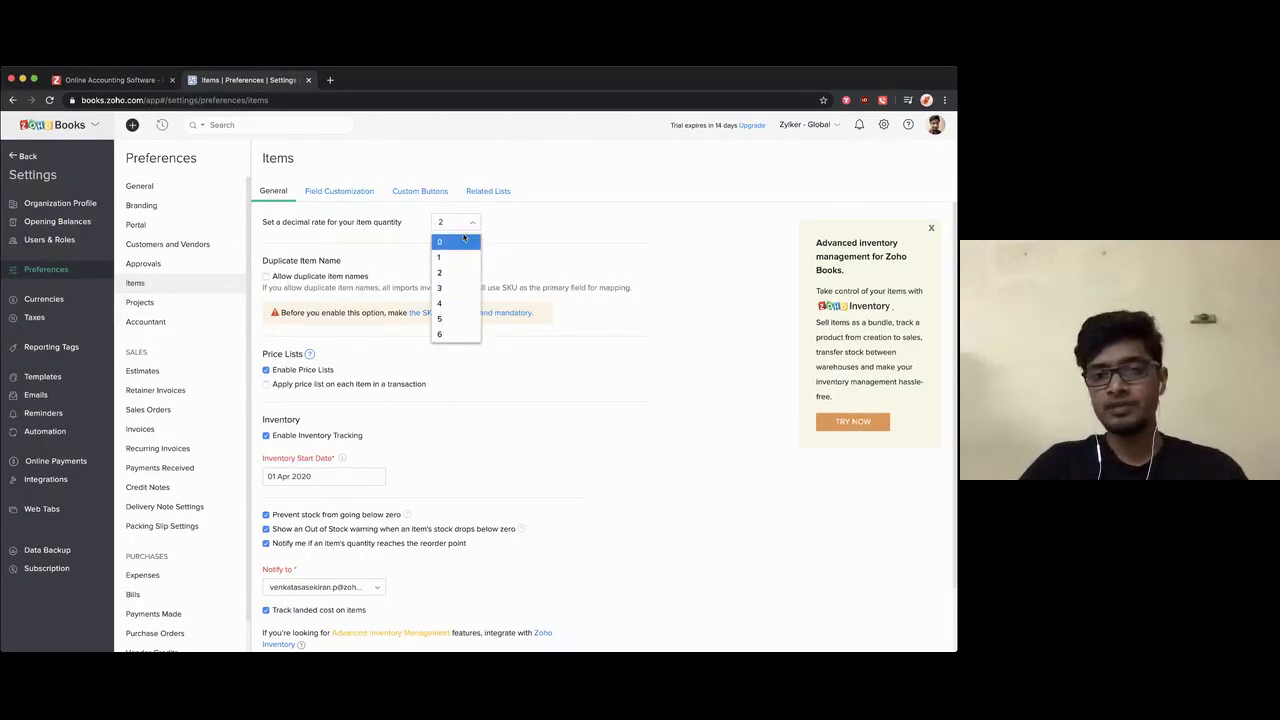
click(461, 242)
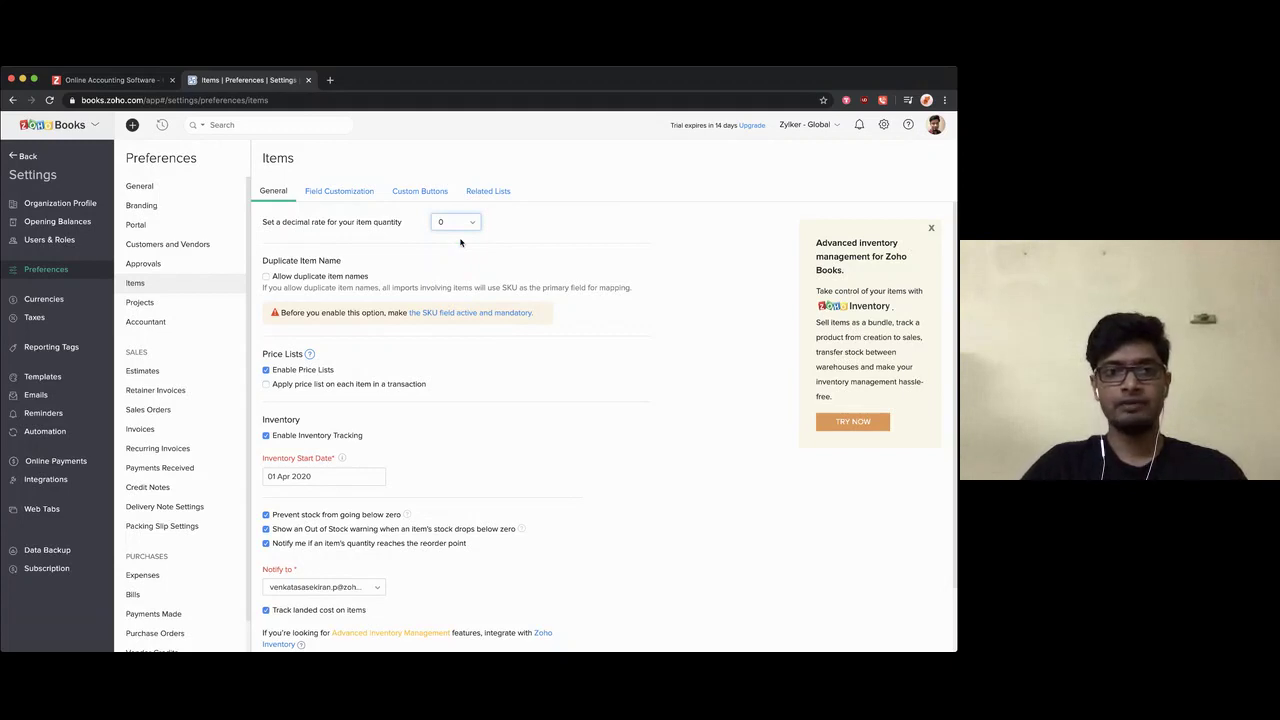
click(456, 226)
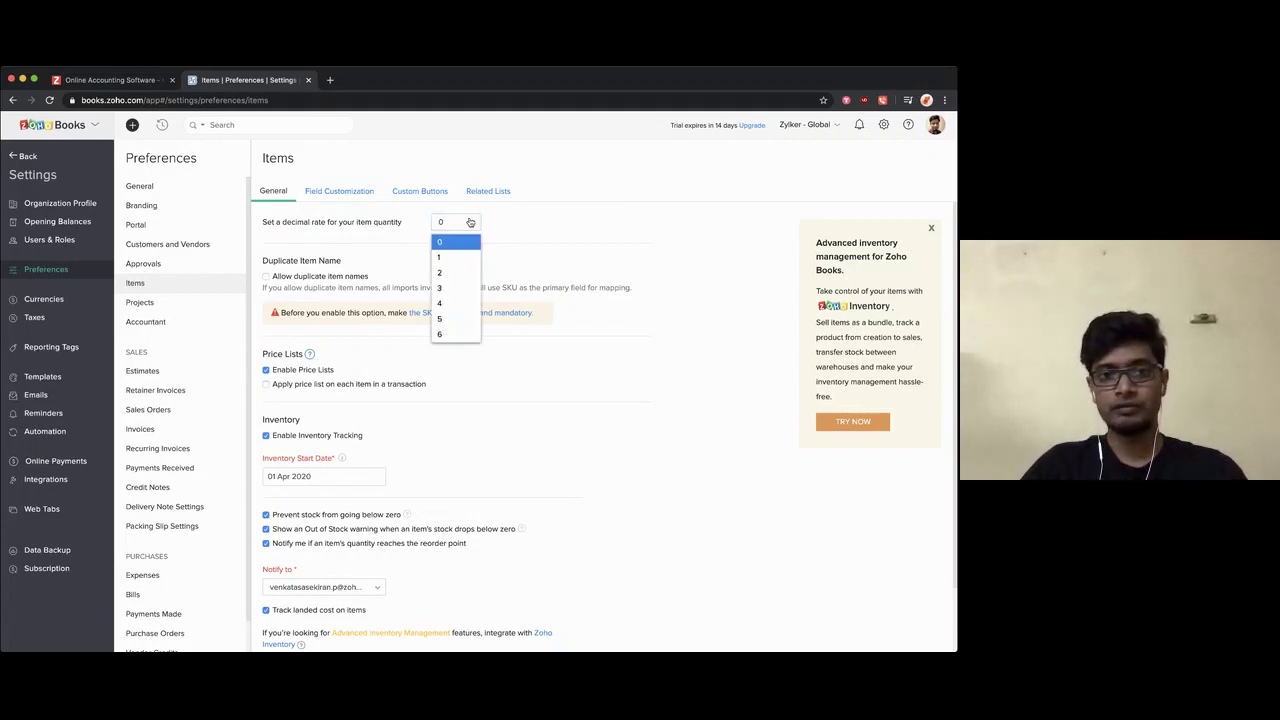
click(470, 222)
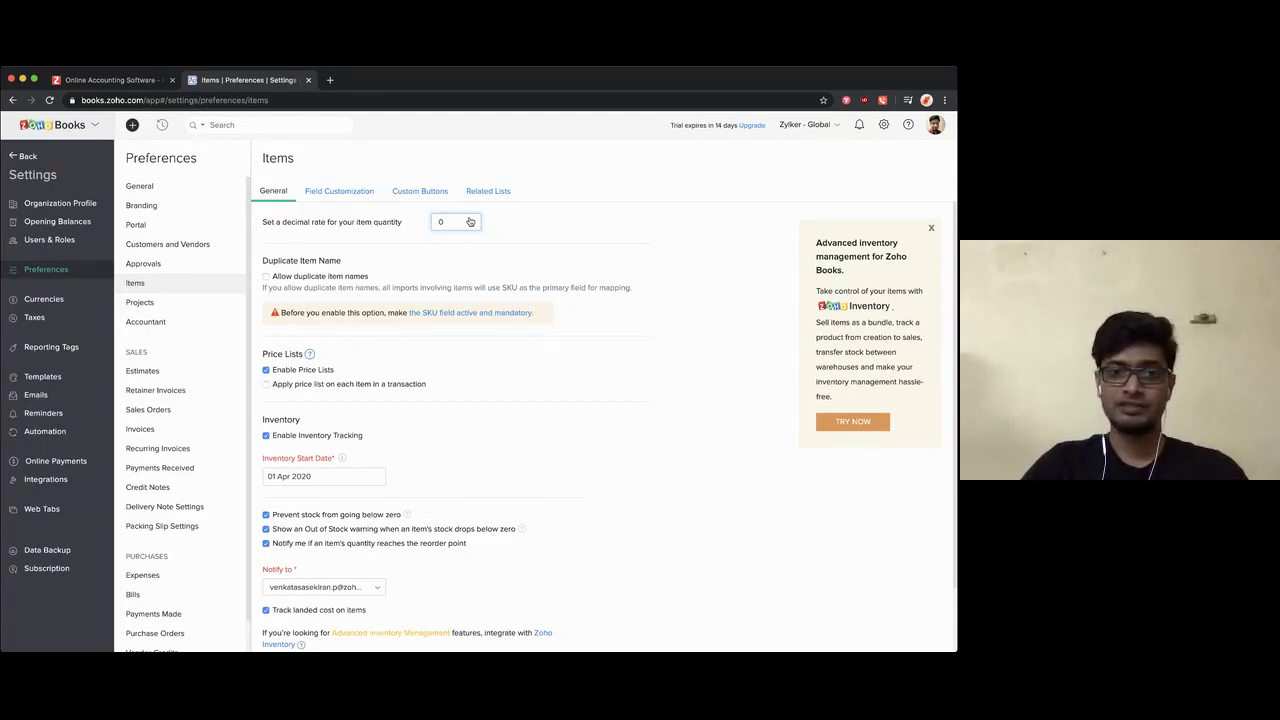
click(452, 229)
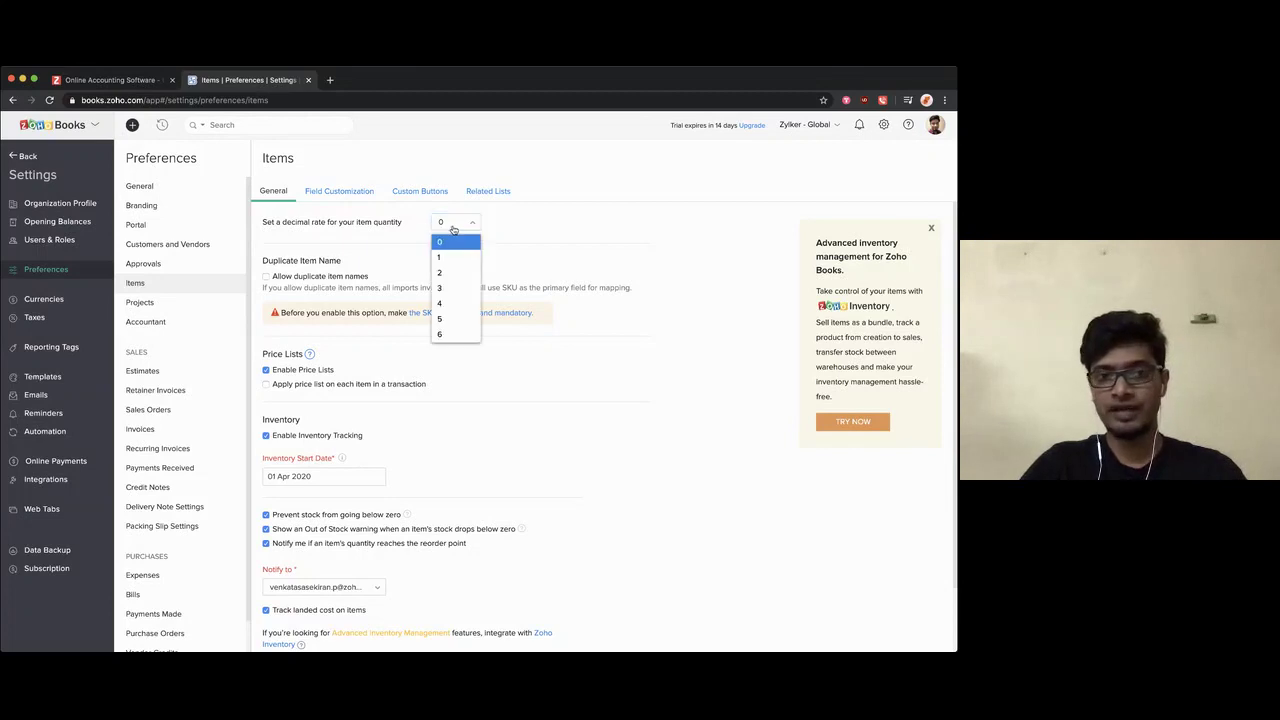
click(452, 229)
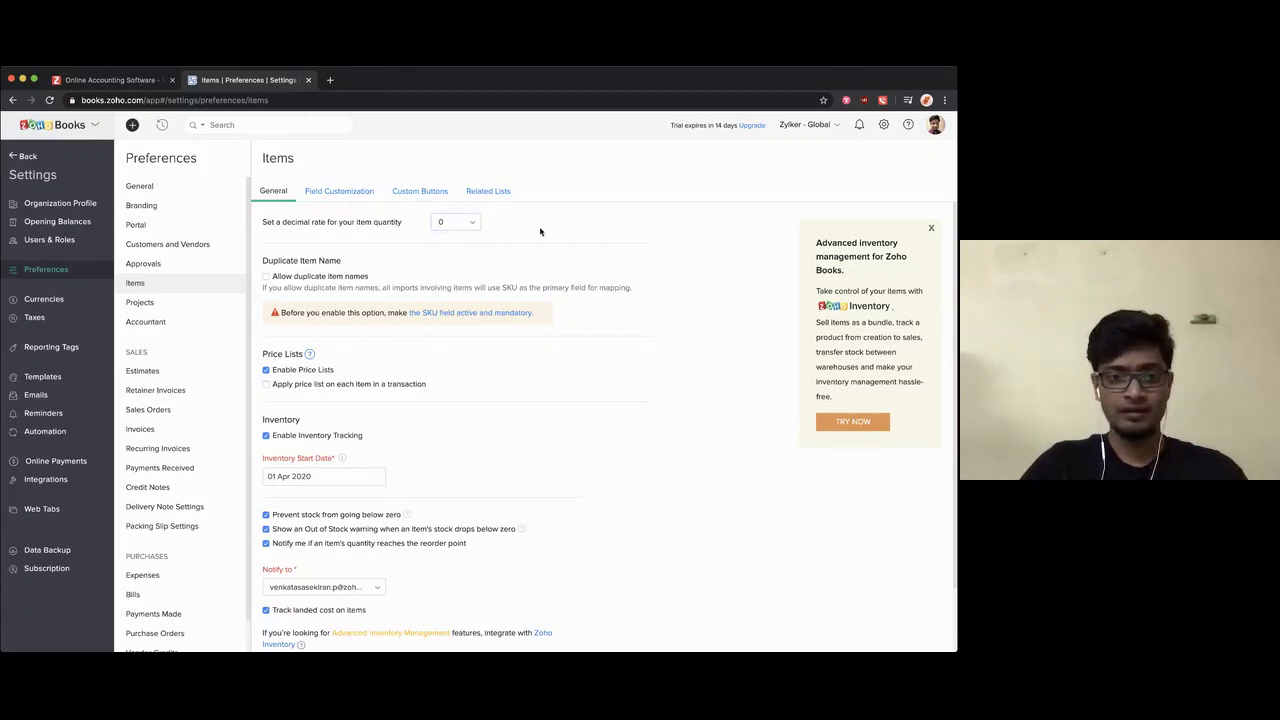
scroll(540, 232, down, 2)
click(280, 615)
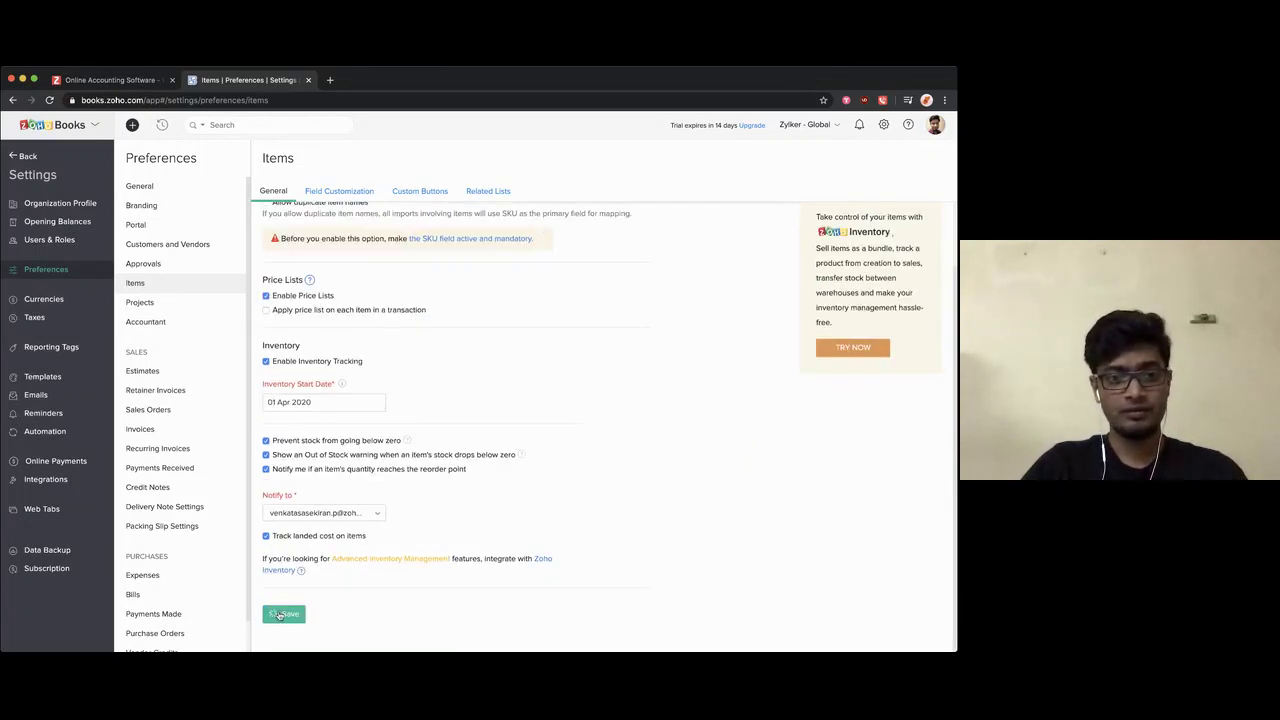
Step: Mark the SKU item field as active in Field Customization, then go to Accountant preferences
click(329, 195)
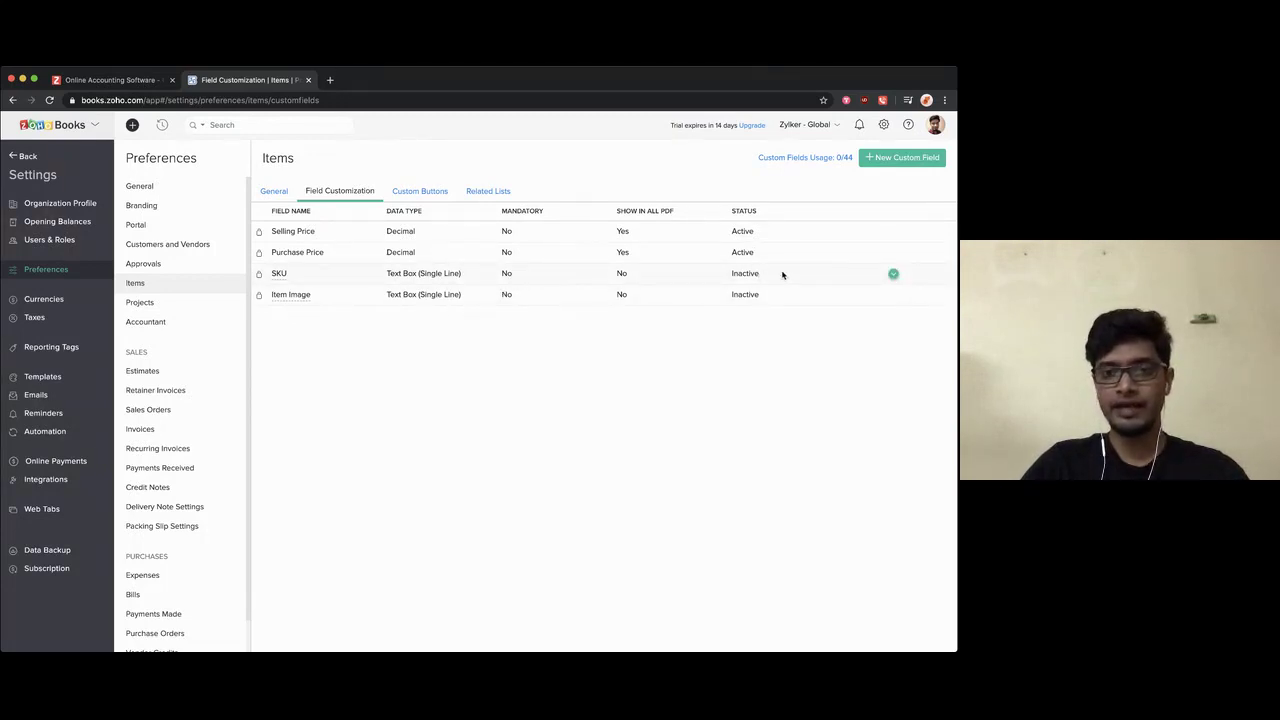
click(890, 276)
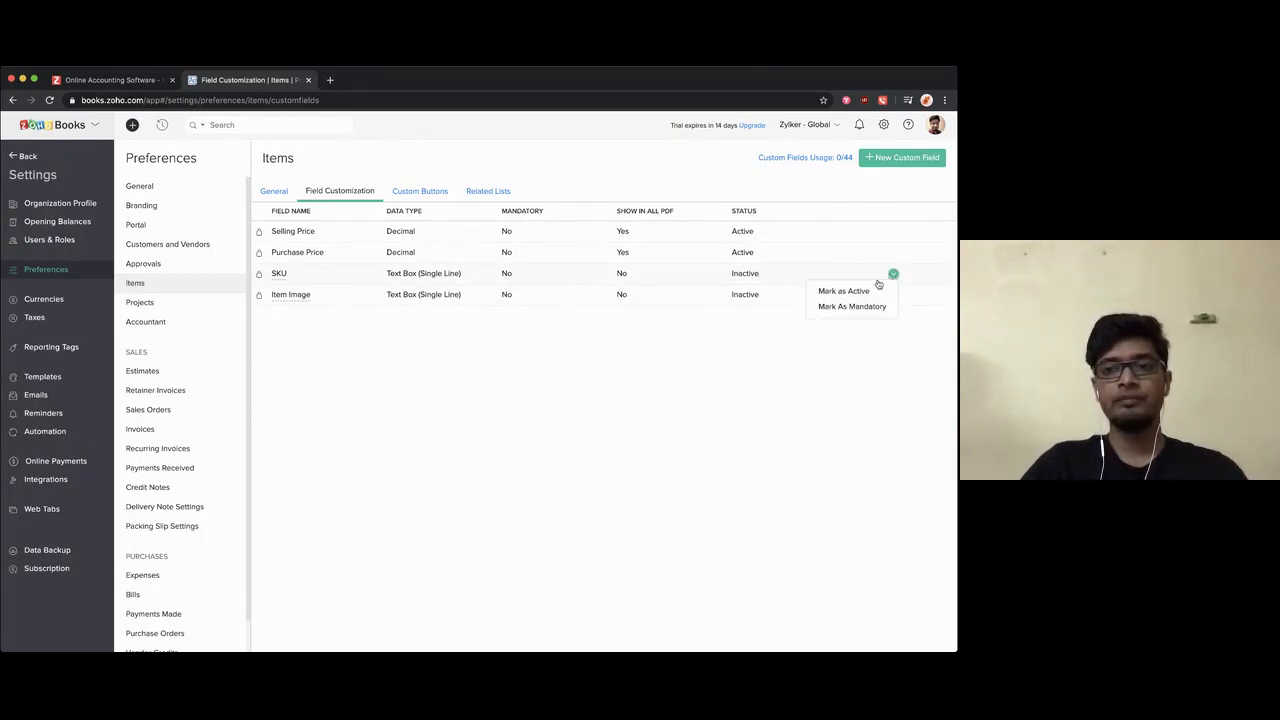
click(886, 292)
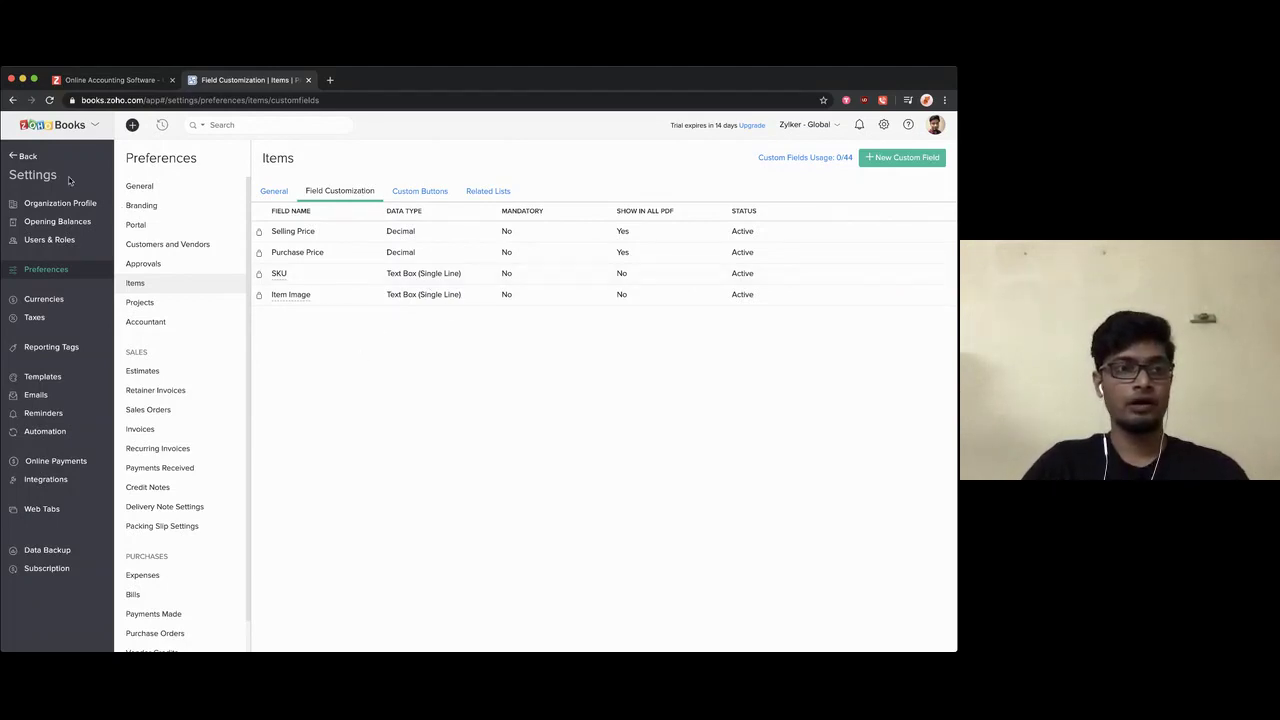
click(152, 320)
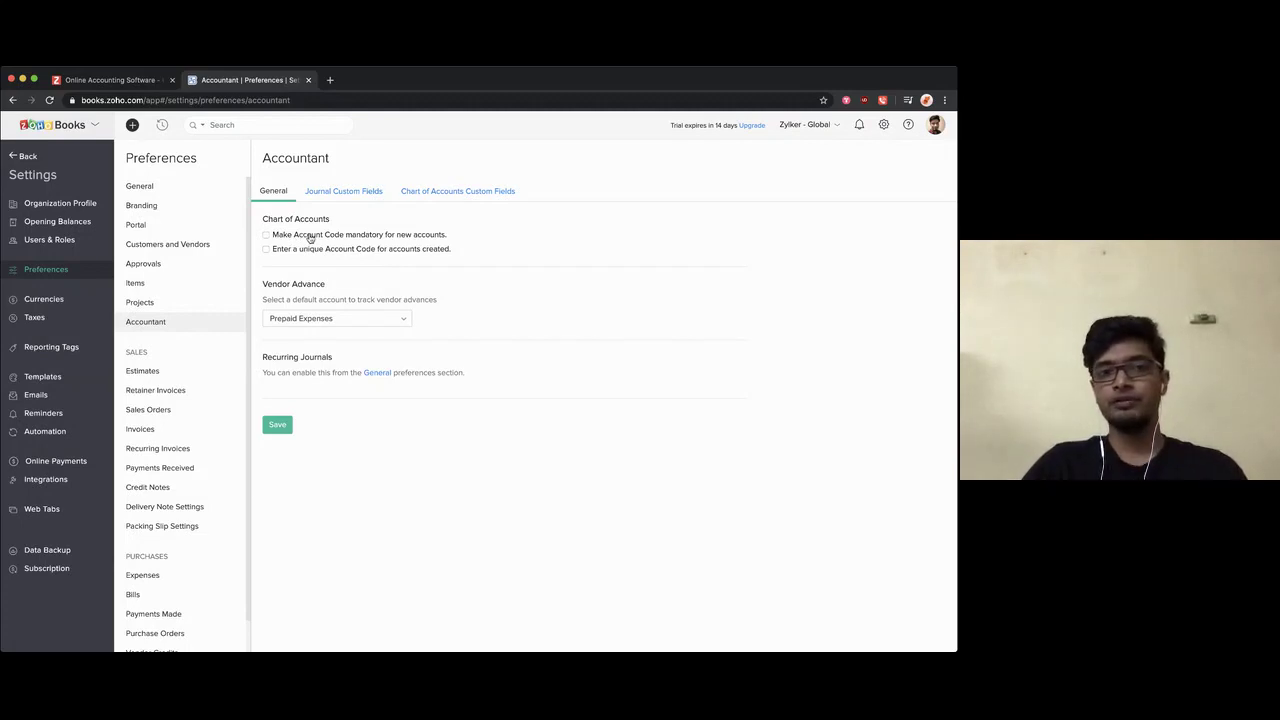
Step: Toggle the account-code checkbox back off so codes stay optional and non-unique, then save the preferences
click(310, 237)
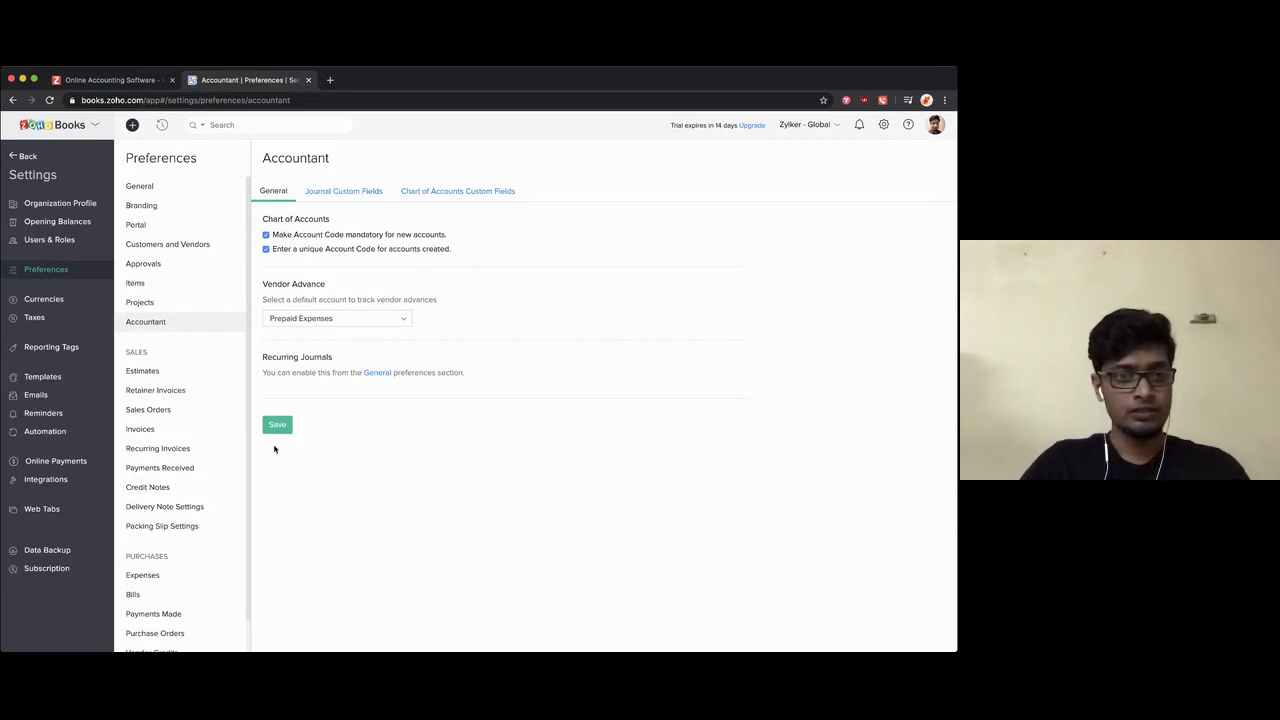
click(283, 237)
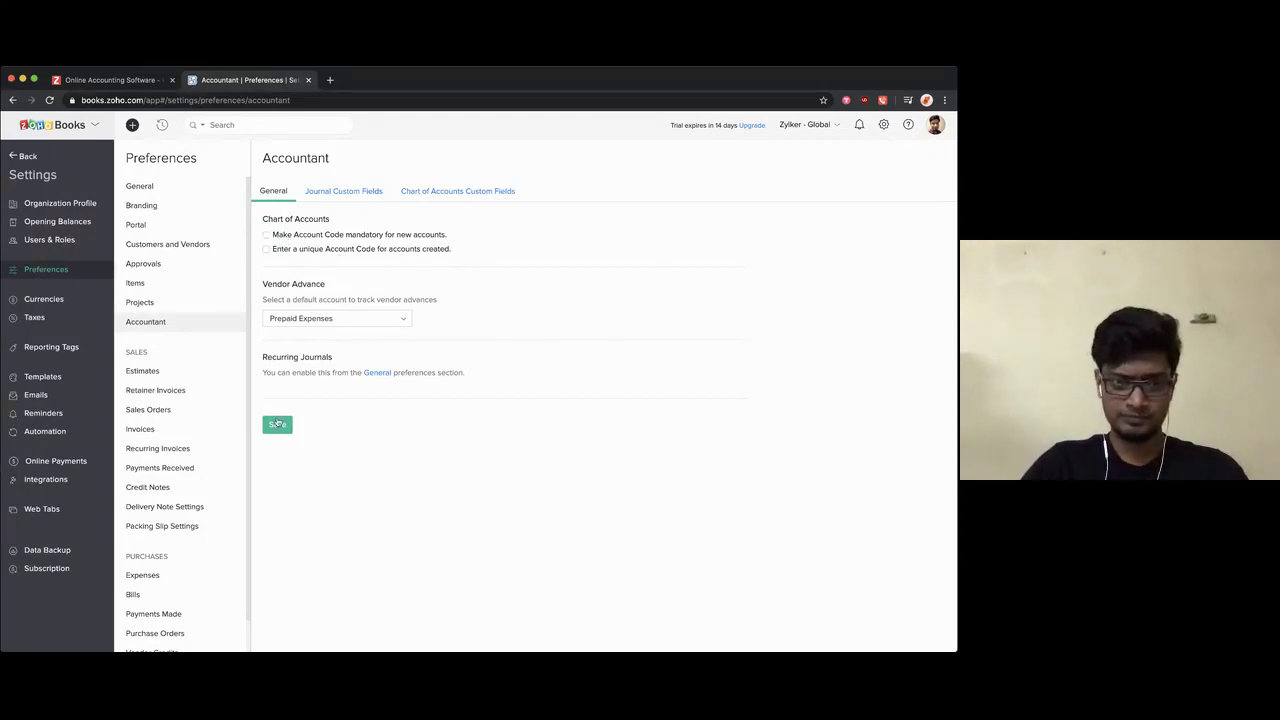
click(277, 424)
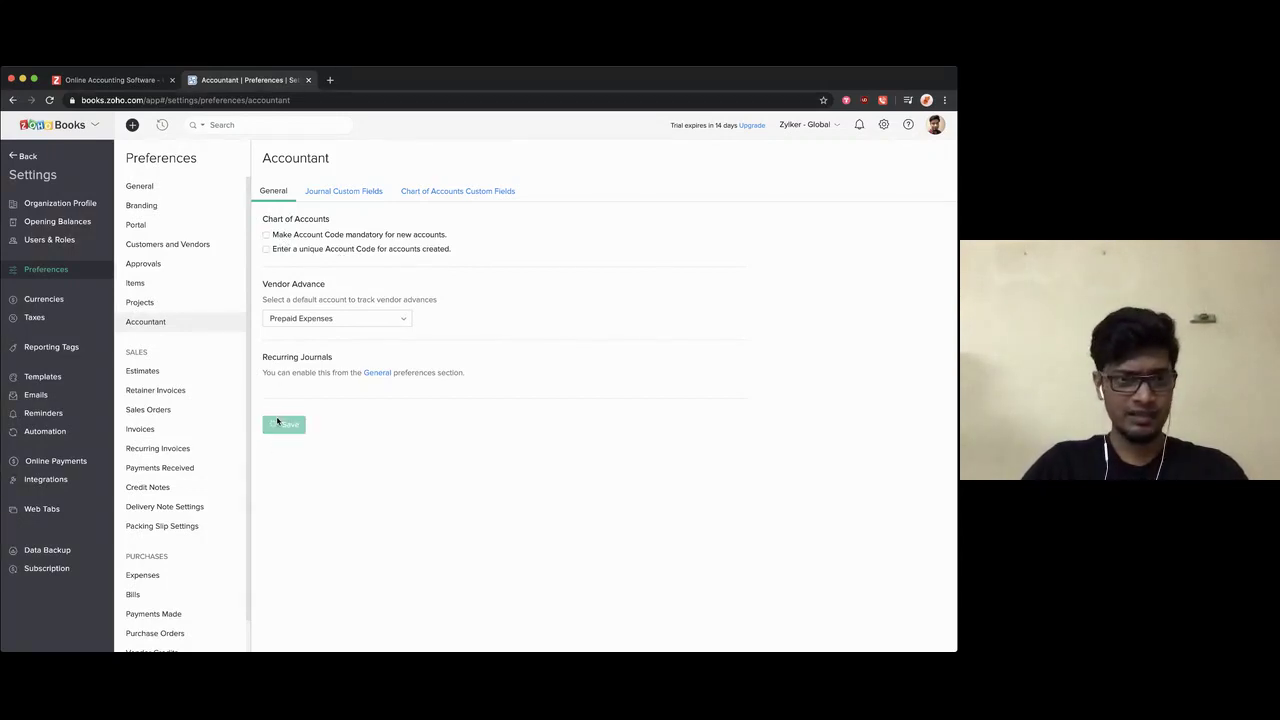
Step: Go to Taxes settings and view the still-empty Tax Exemptions list
click(59, 322)
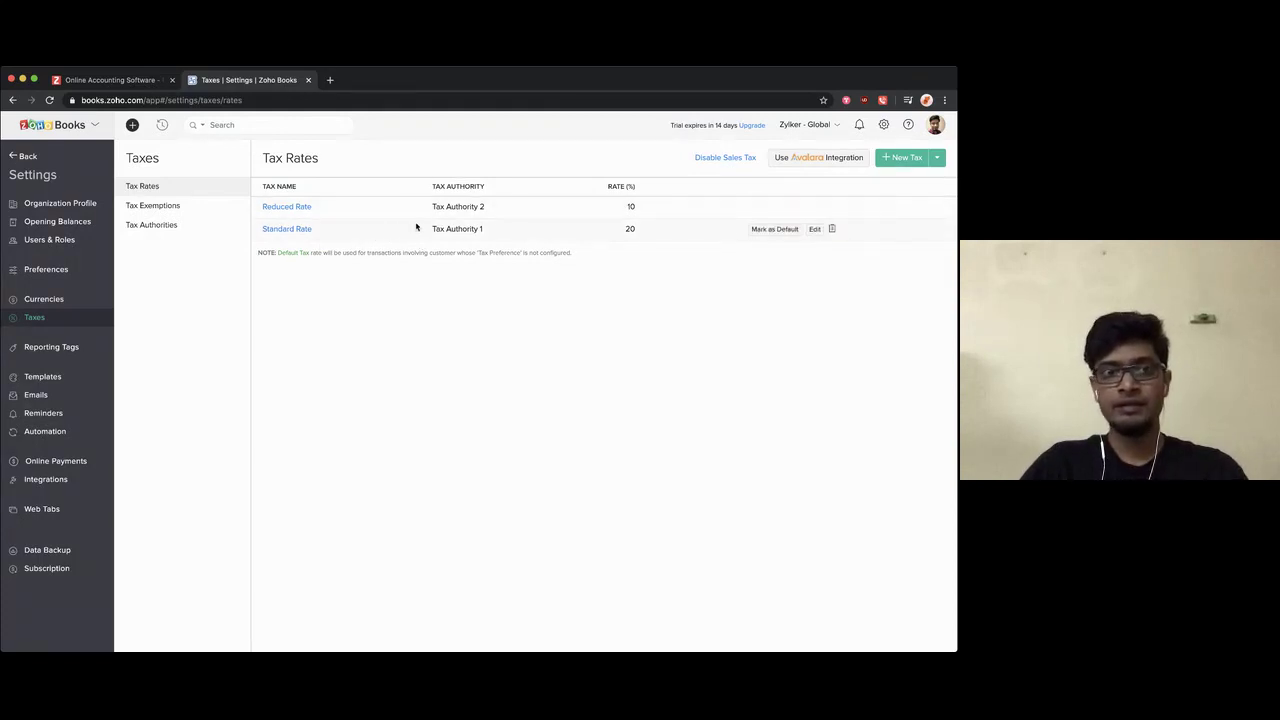
click(170, 206)
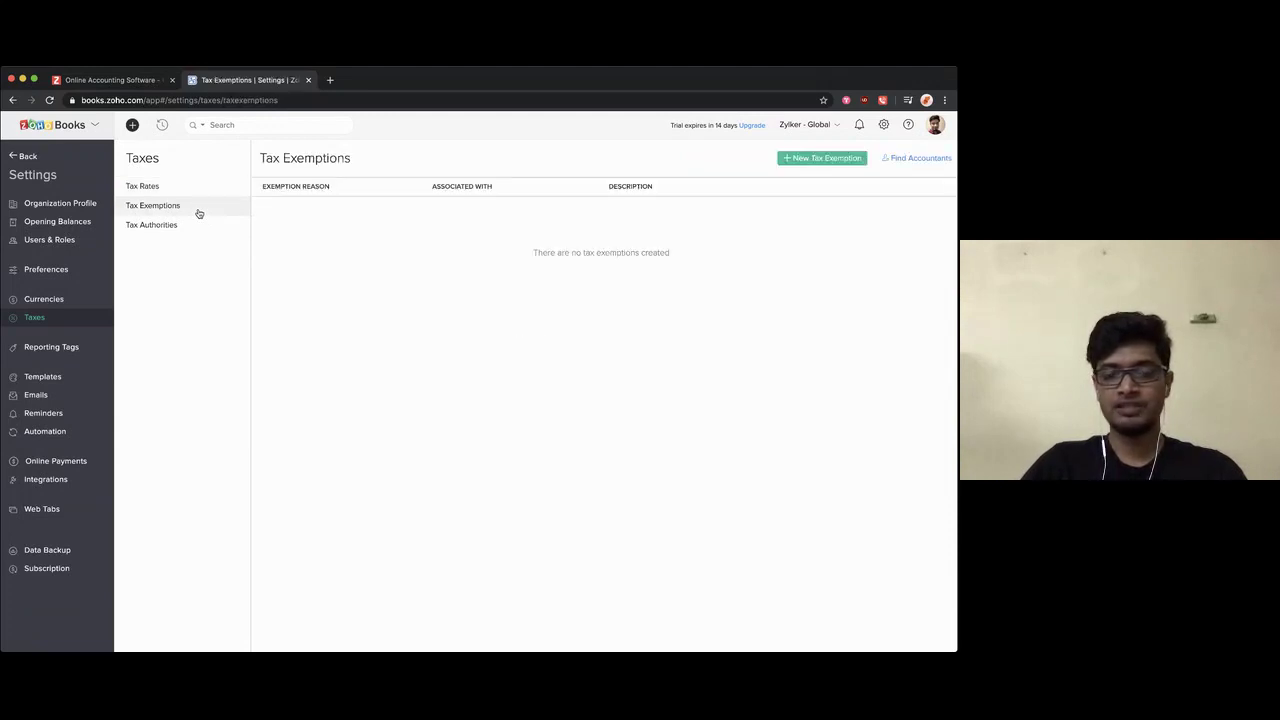
Step: Create a 'Non-Profit Org' customer tax exemption, then reopen it and save it again
click(799, 160)
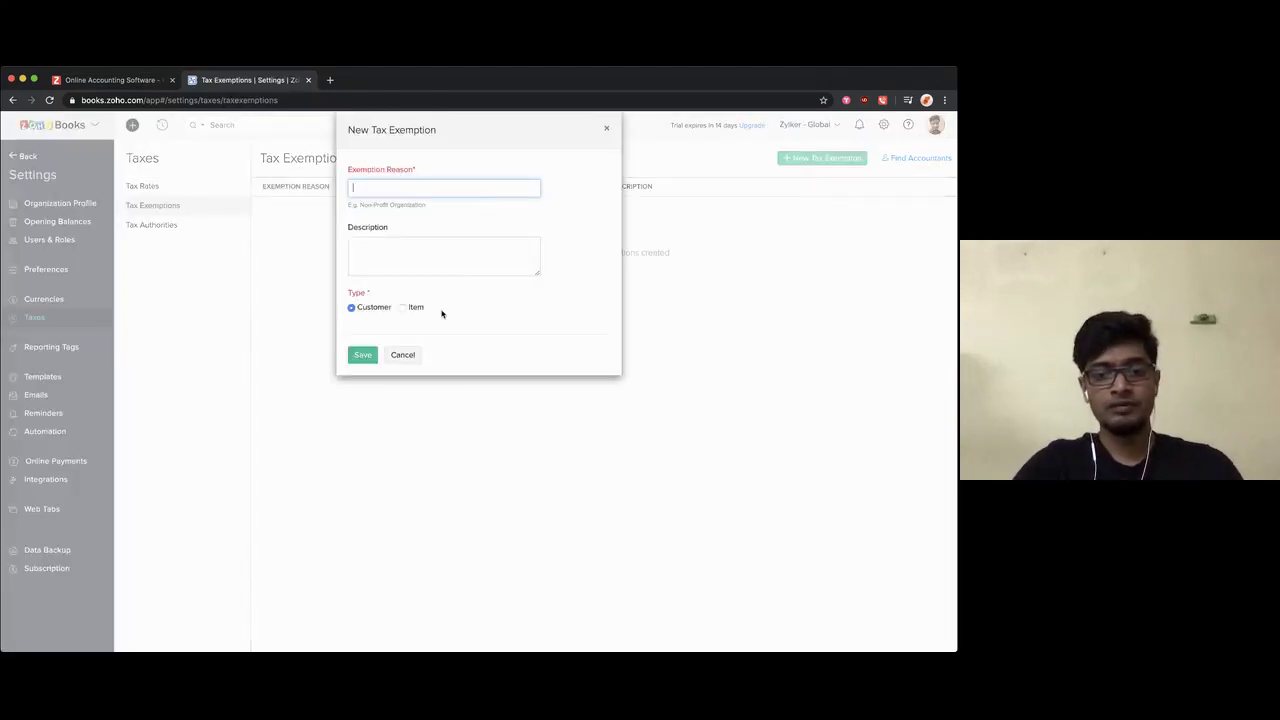
text(Tax)
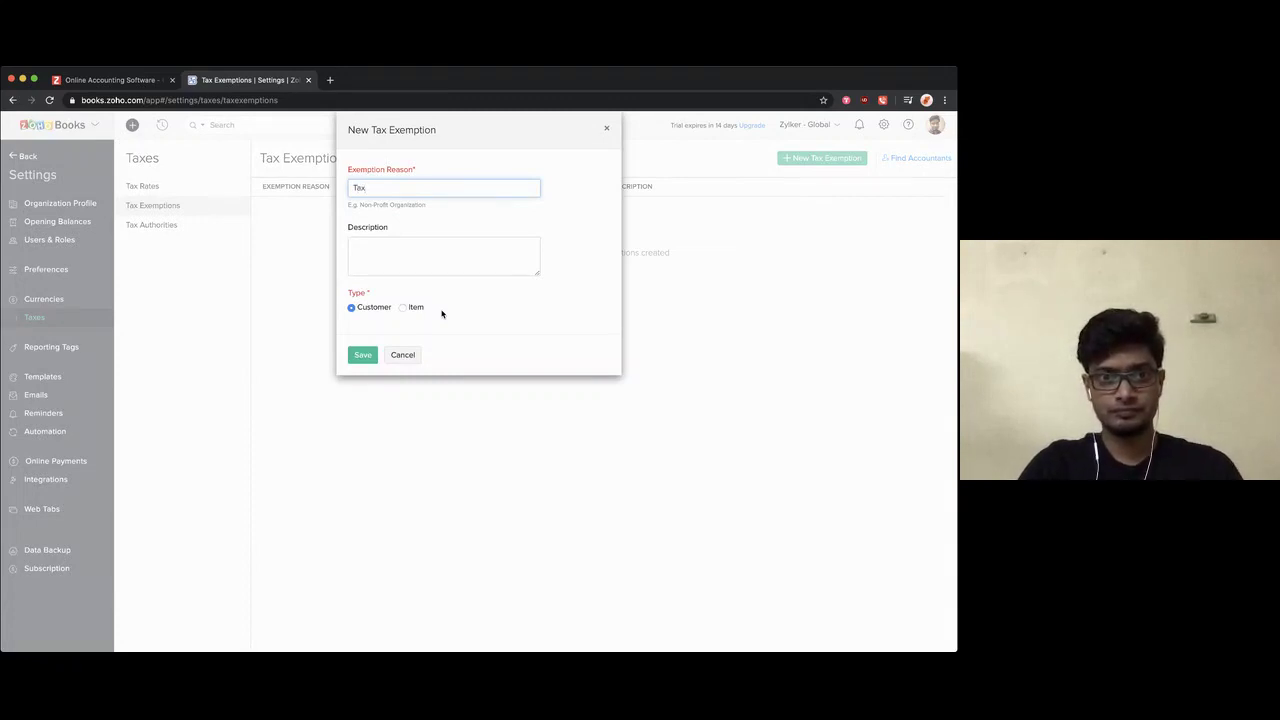
key(BackSpace)
key(BackSpace)
key(BackSpace)
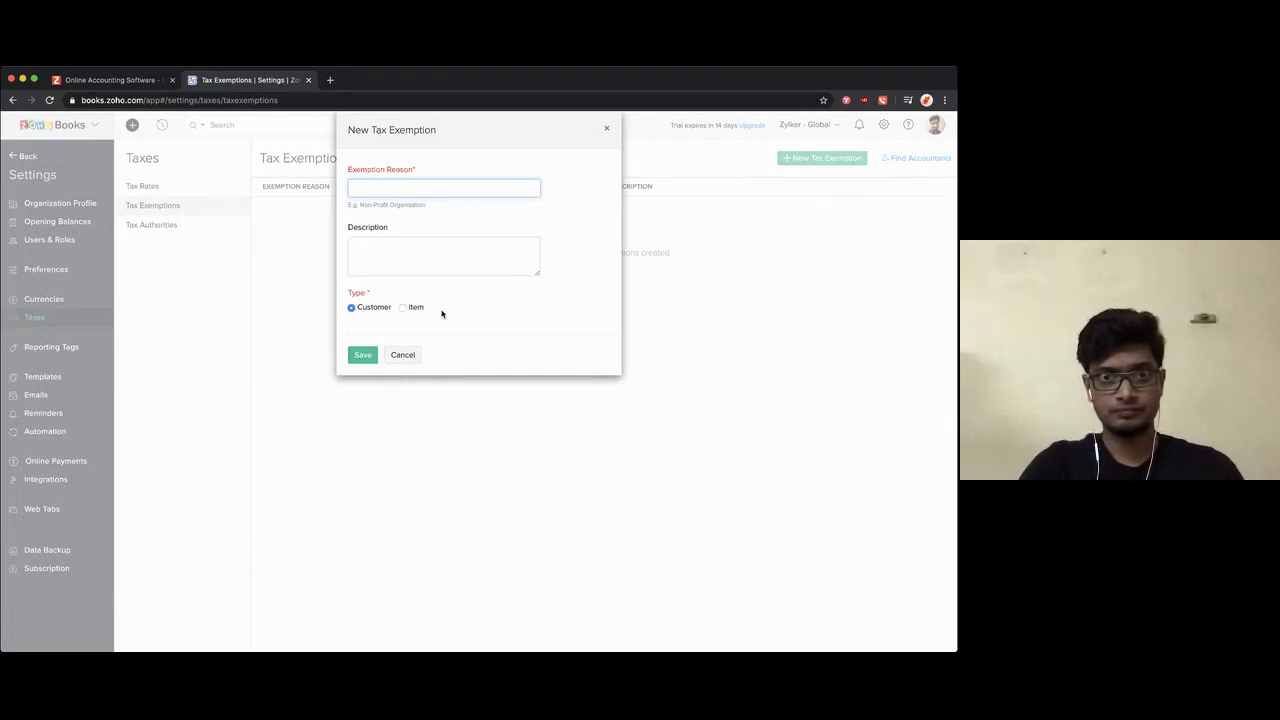
text(Non)
key(BackSpace)
text(n)
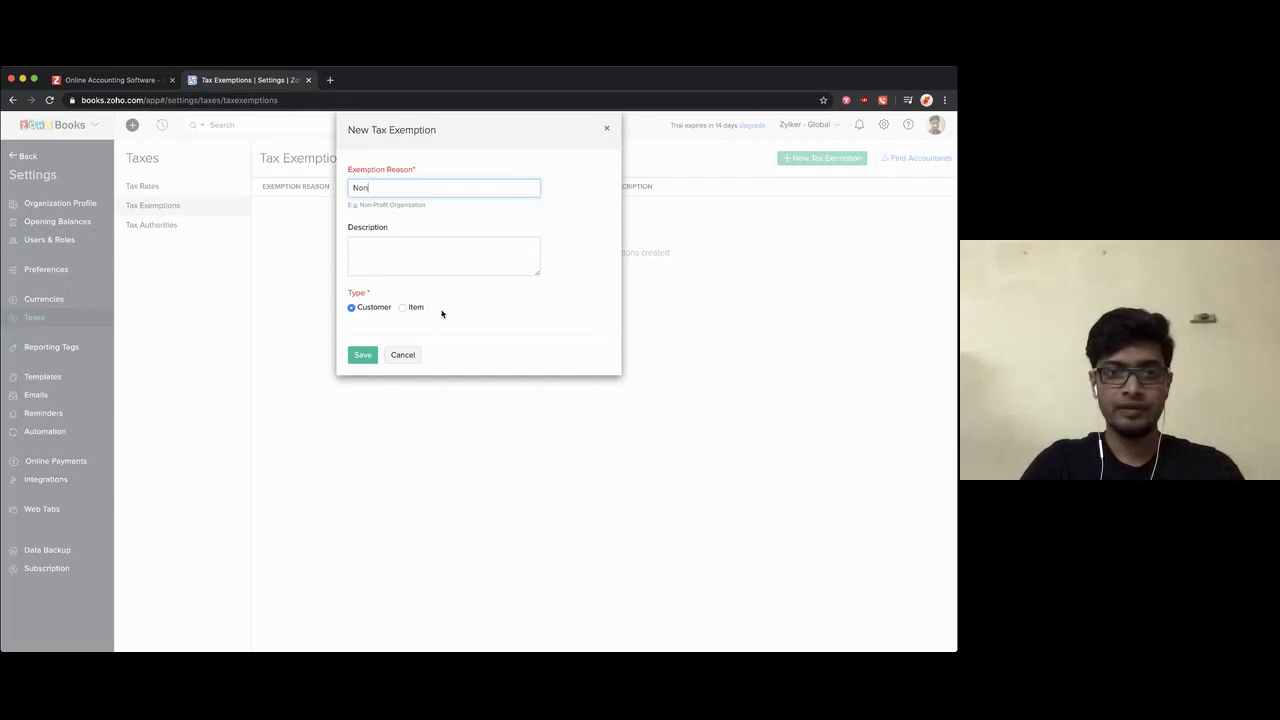
text(-P)
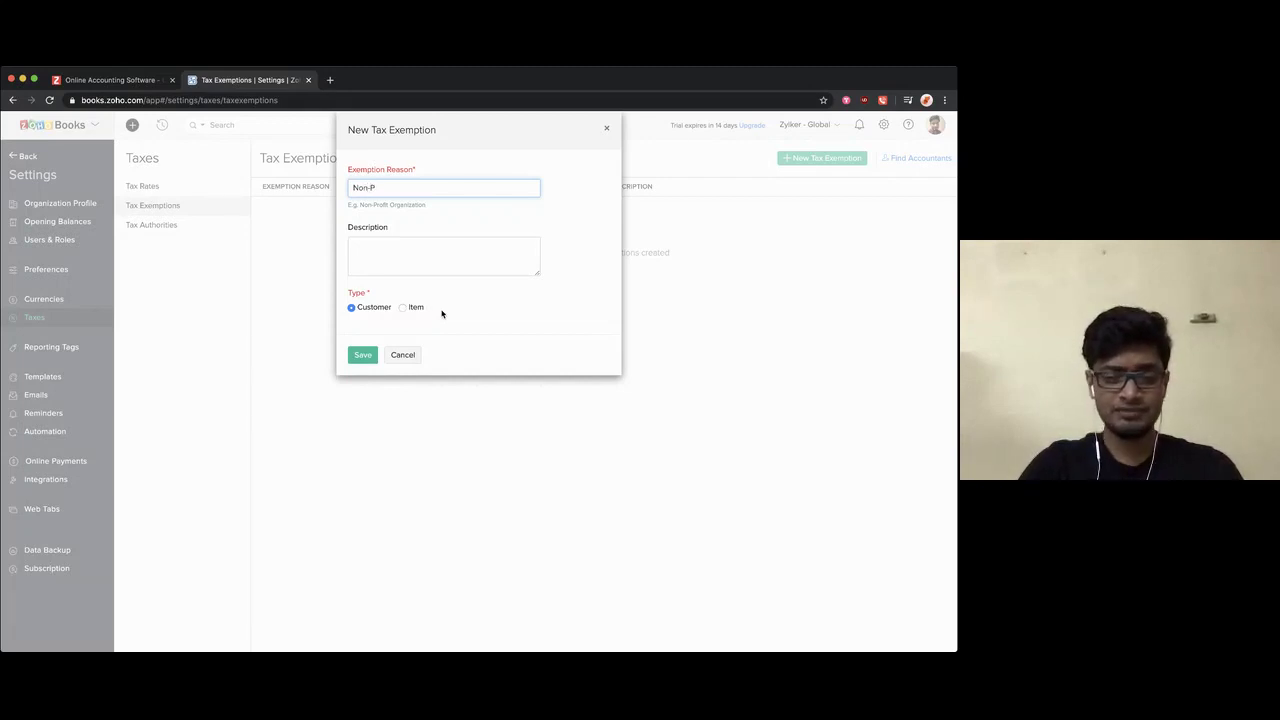
text(rofit Org)
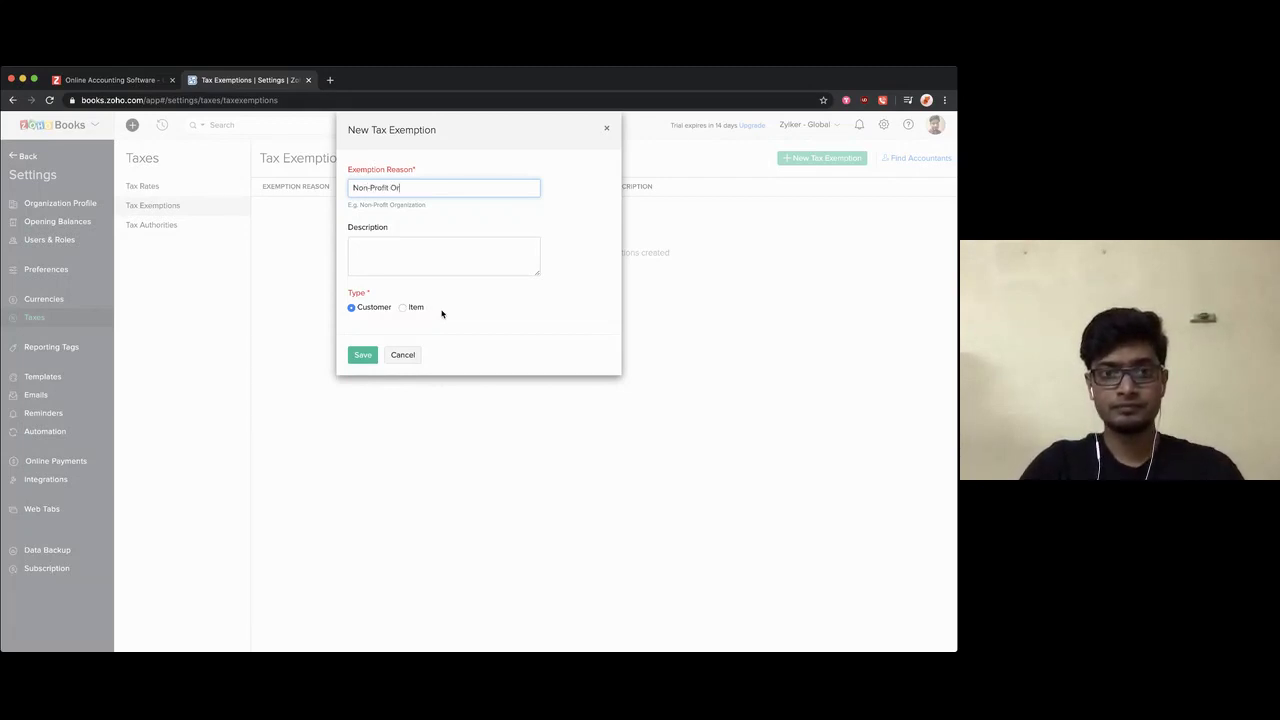
click(360, 356)
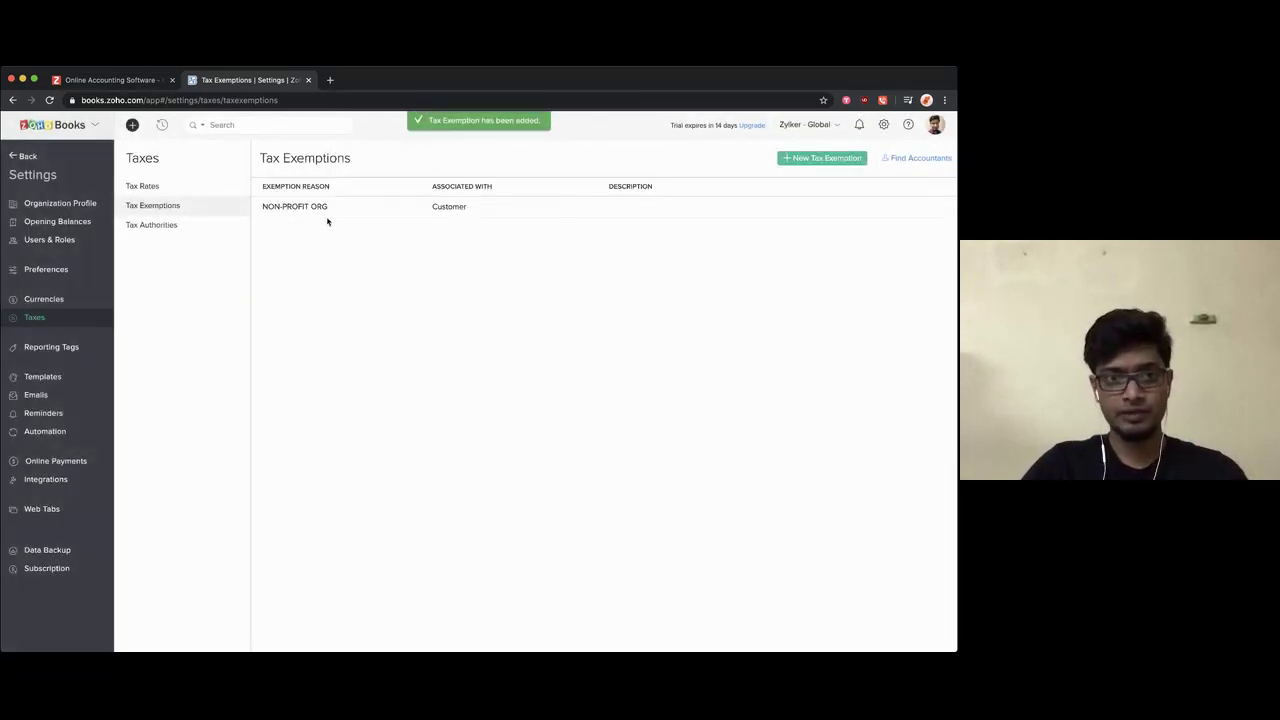
click(413, 204)
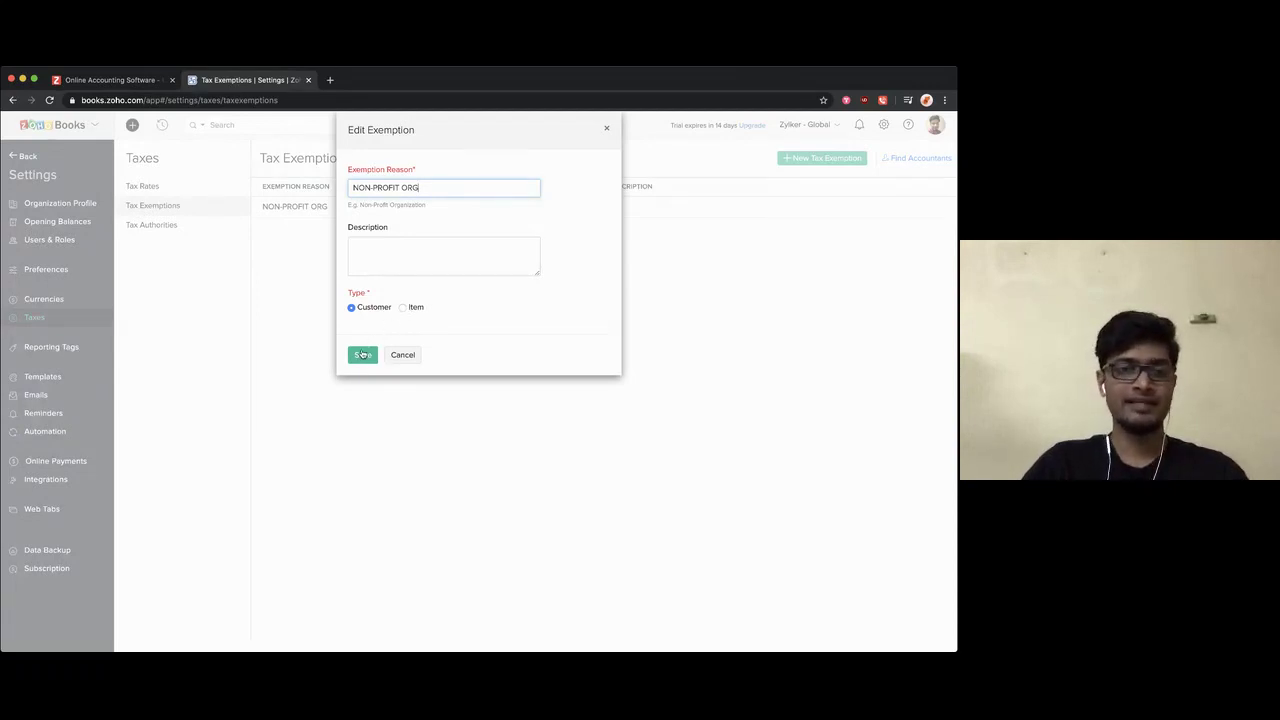
click(362, 355)
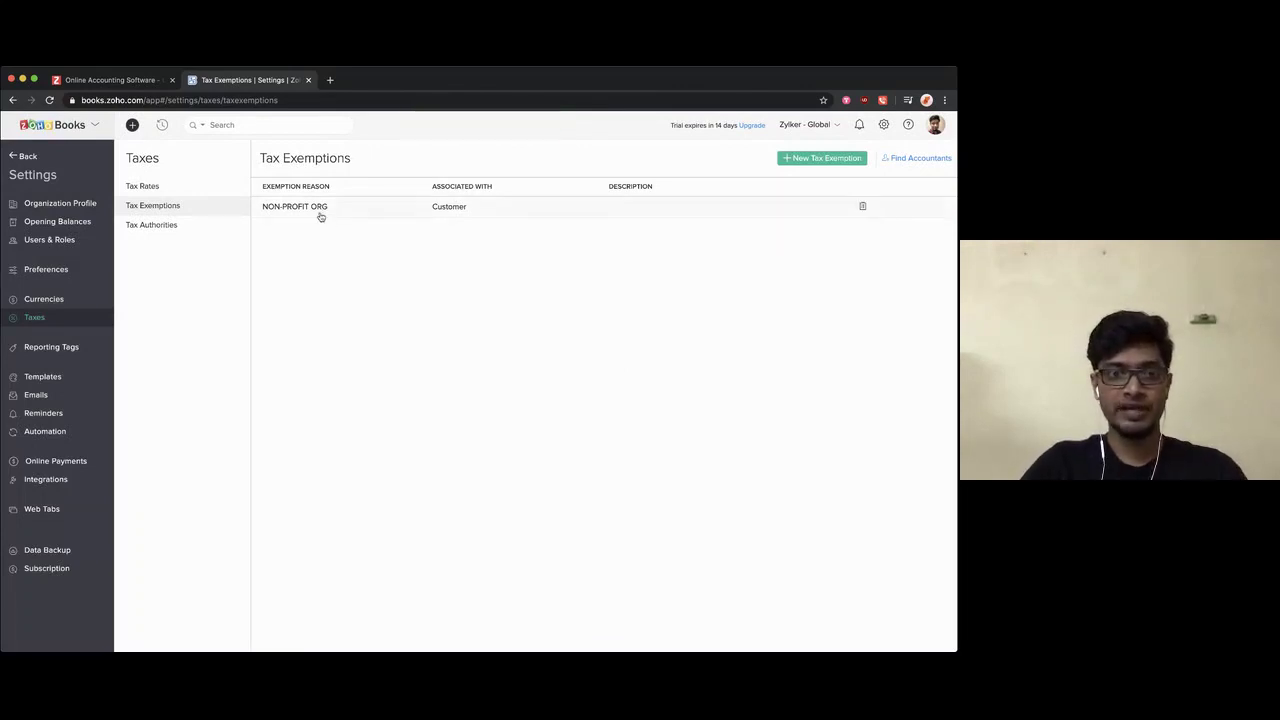
Step: Review the Tax Authorities list, then go back to the Dashboard
click(181, 230)
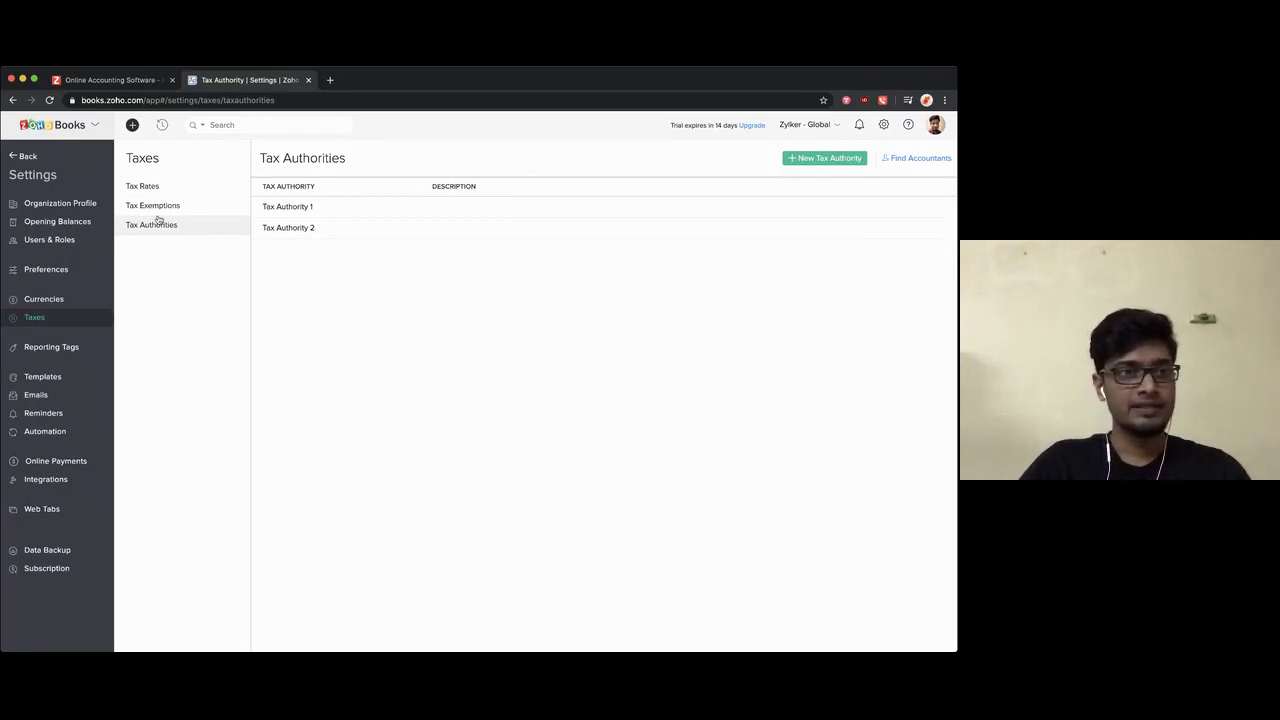
click(28, 156)
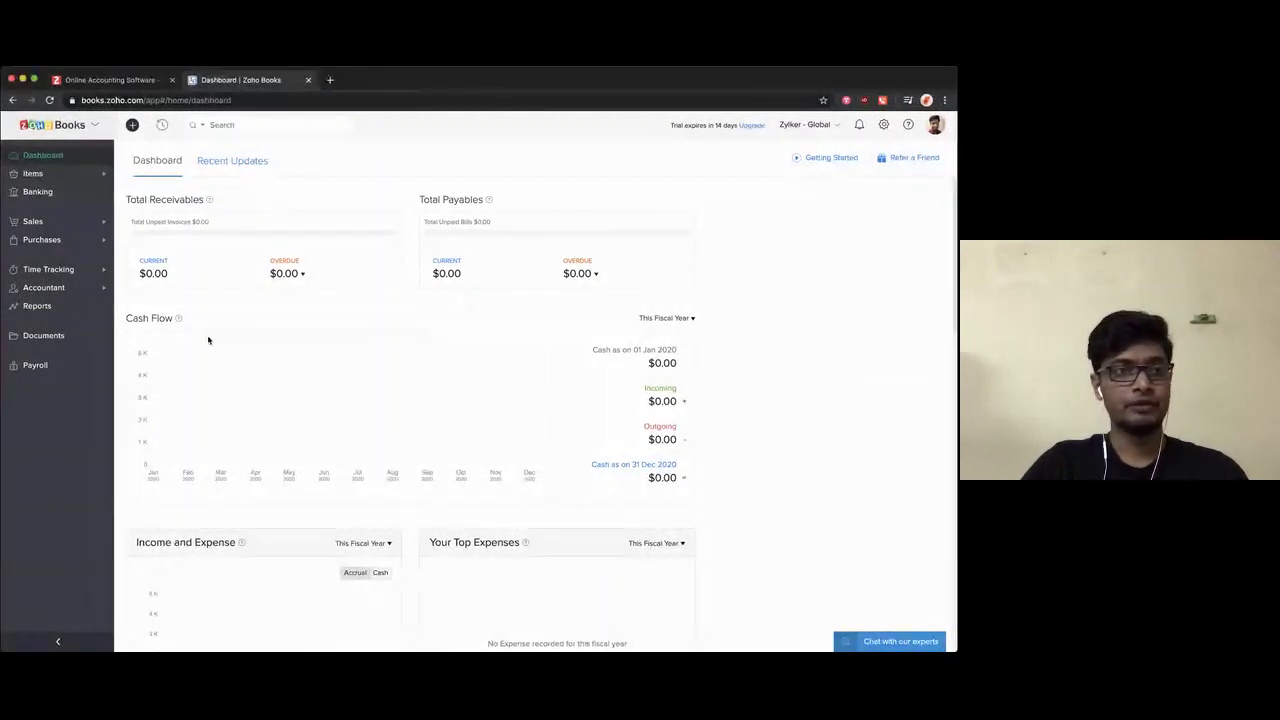
Step: Open Accountant > Chart of Accounts and scroll through the active accounts, Advance Tax to Opening Balance Offset
click(97, 294)
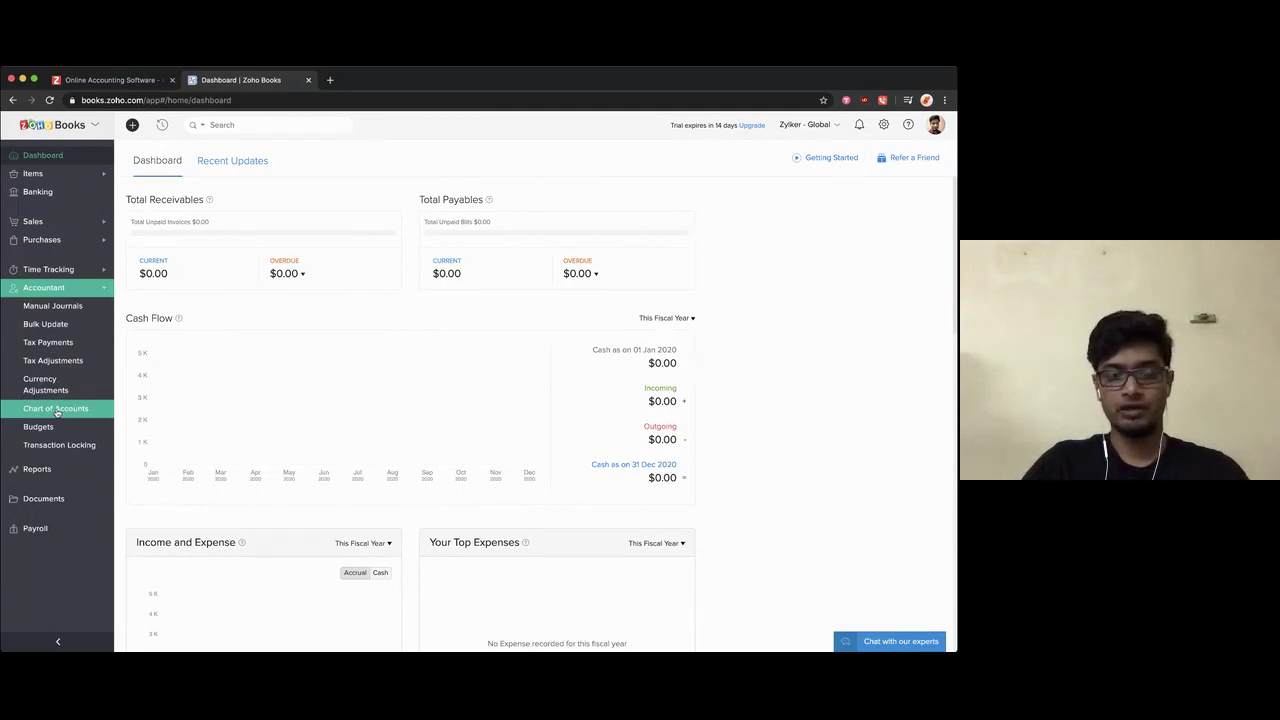
click(57, 410)
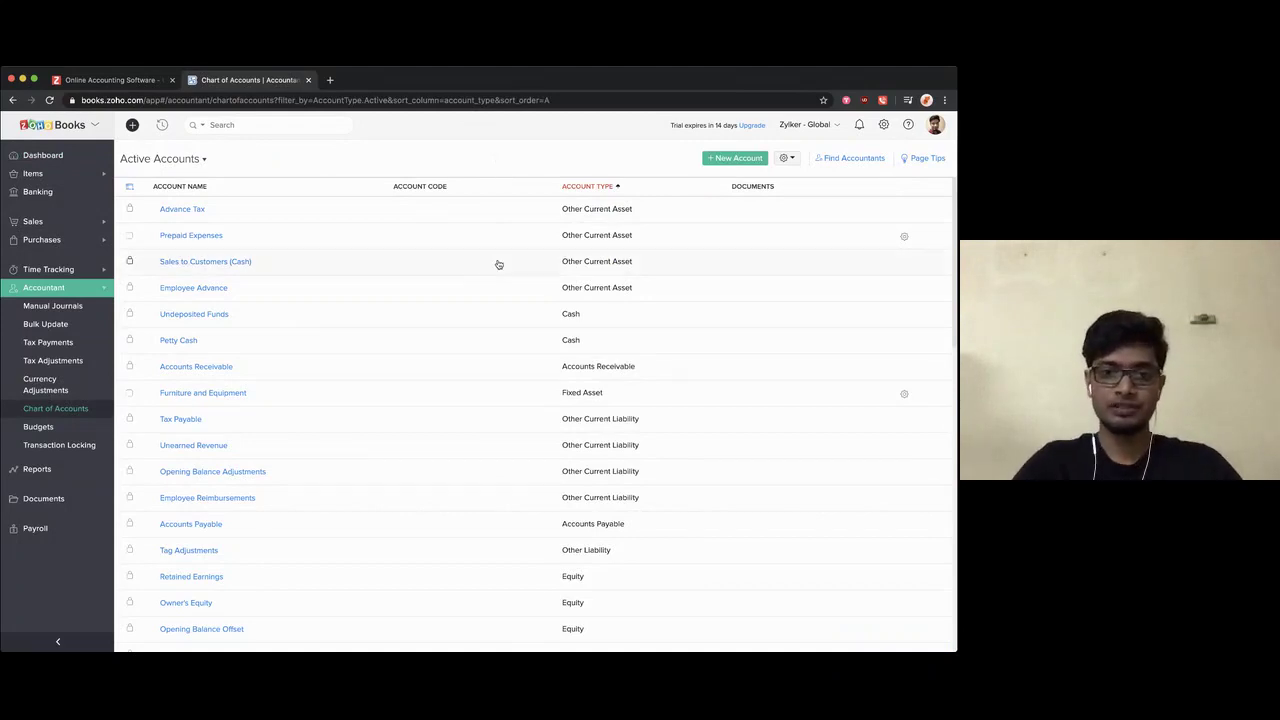
scroll(498, 270, down, 3)
scroll(498, 272, down, 4)
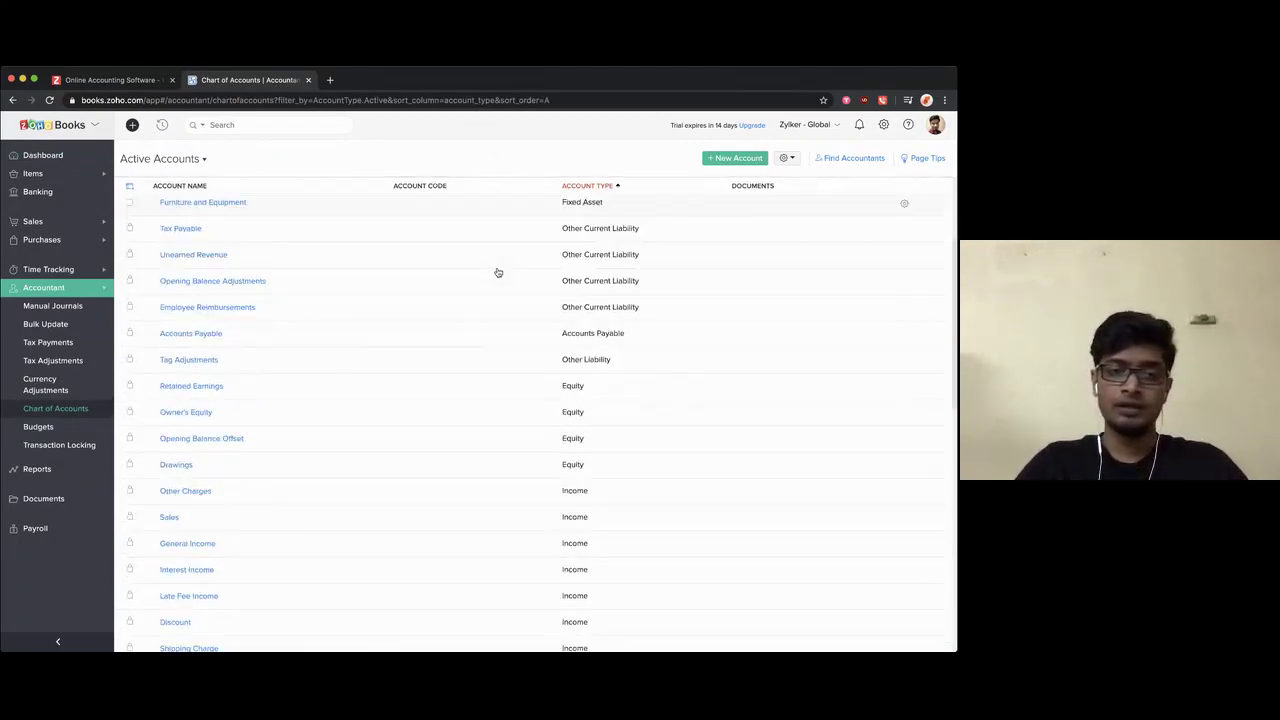
scroll(498, 272, down, 3)
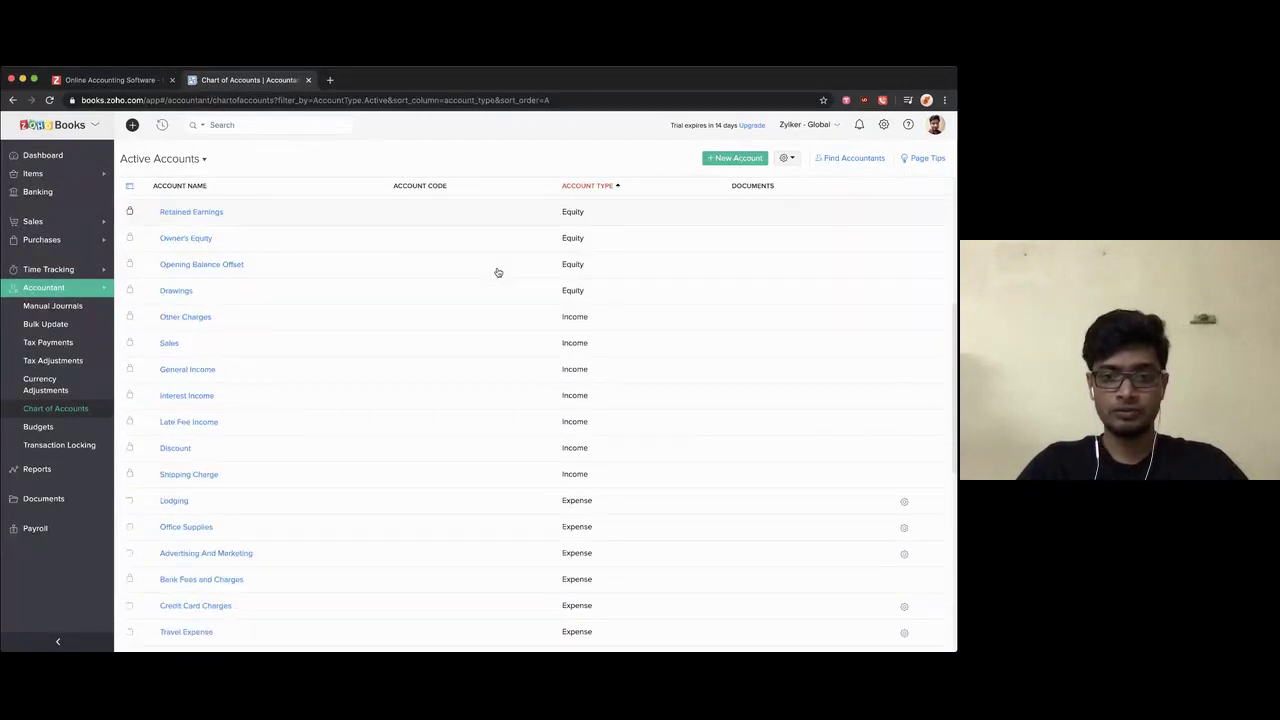
scroll(498, 272, down, 4)
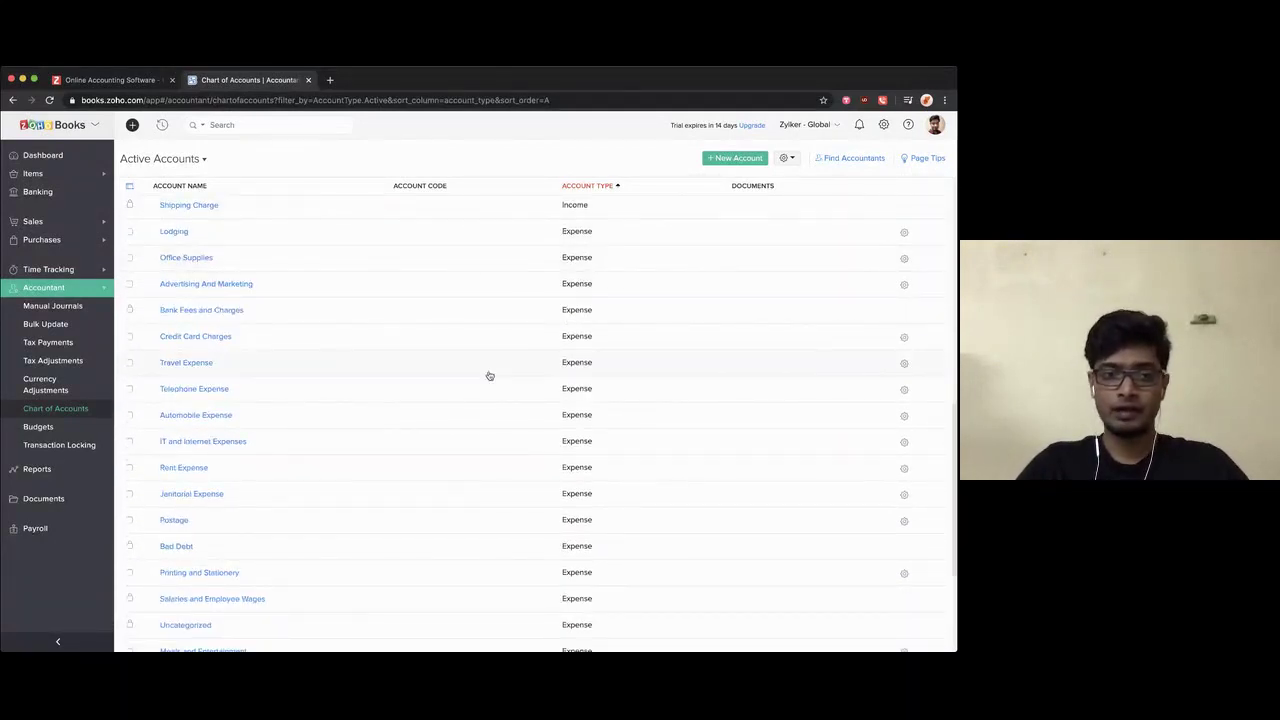
scroll(489, 375, down, 2)
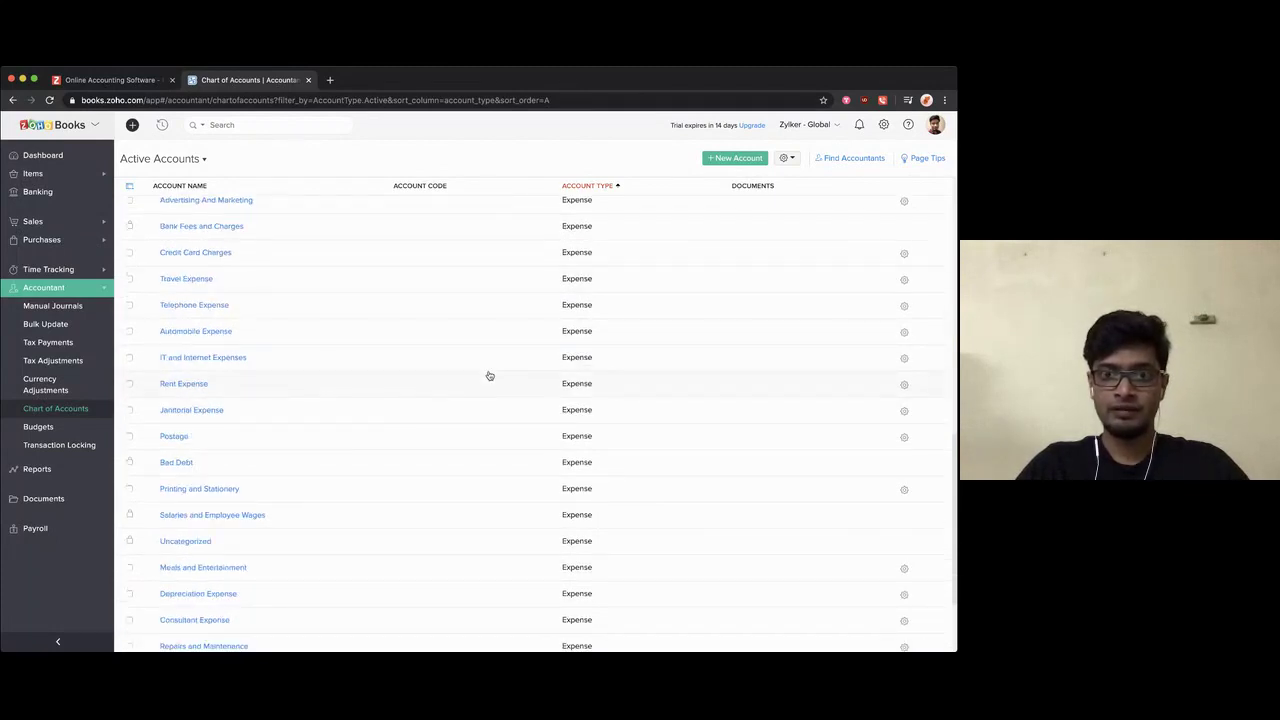
scroll(489, 375, down, 2)
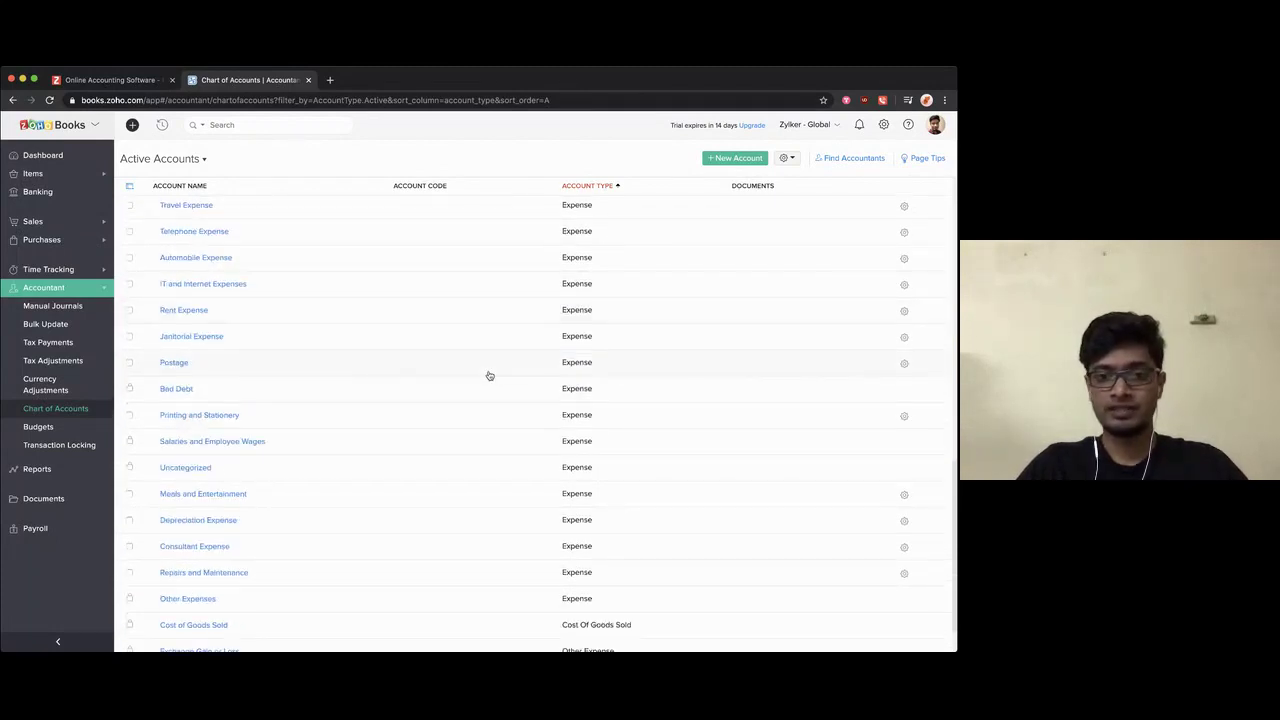
scroll(489, 375, down, 2)
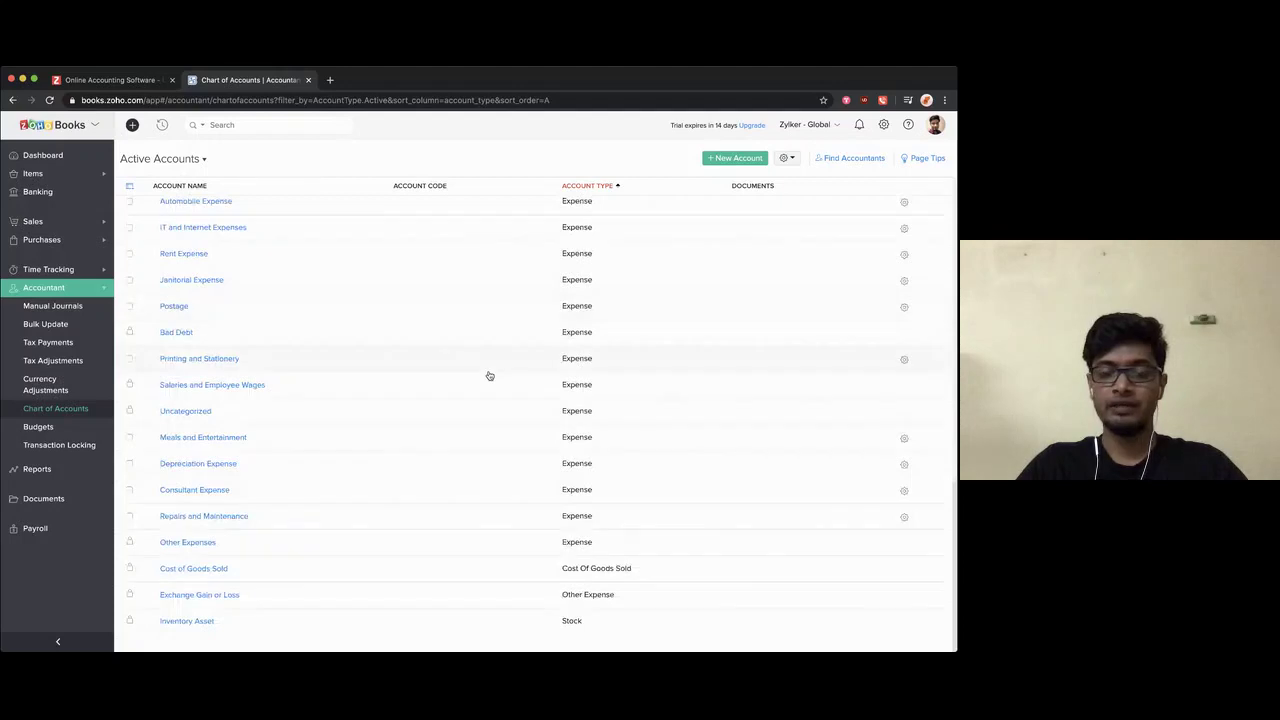
scroll(489, 375, up, 10)
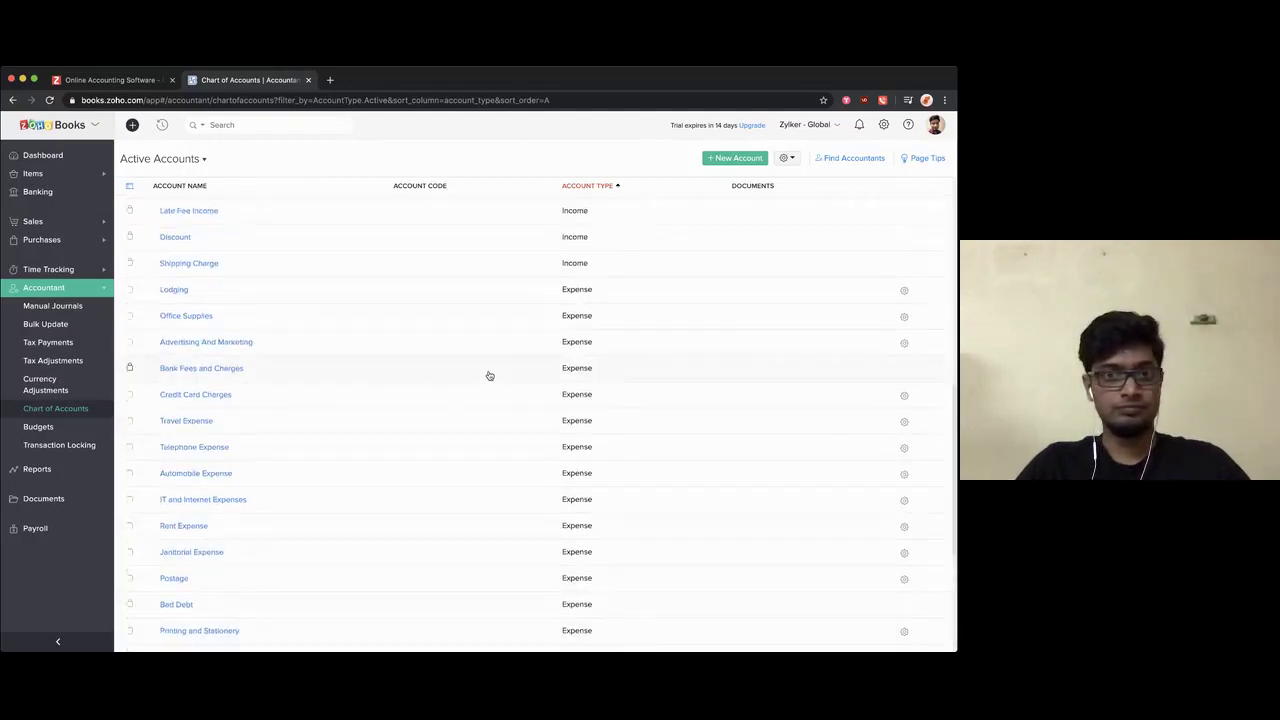
scroll(489, 375, up, 10)
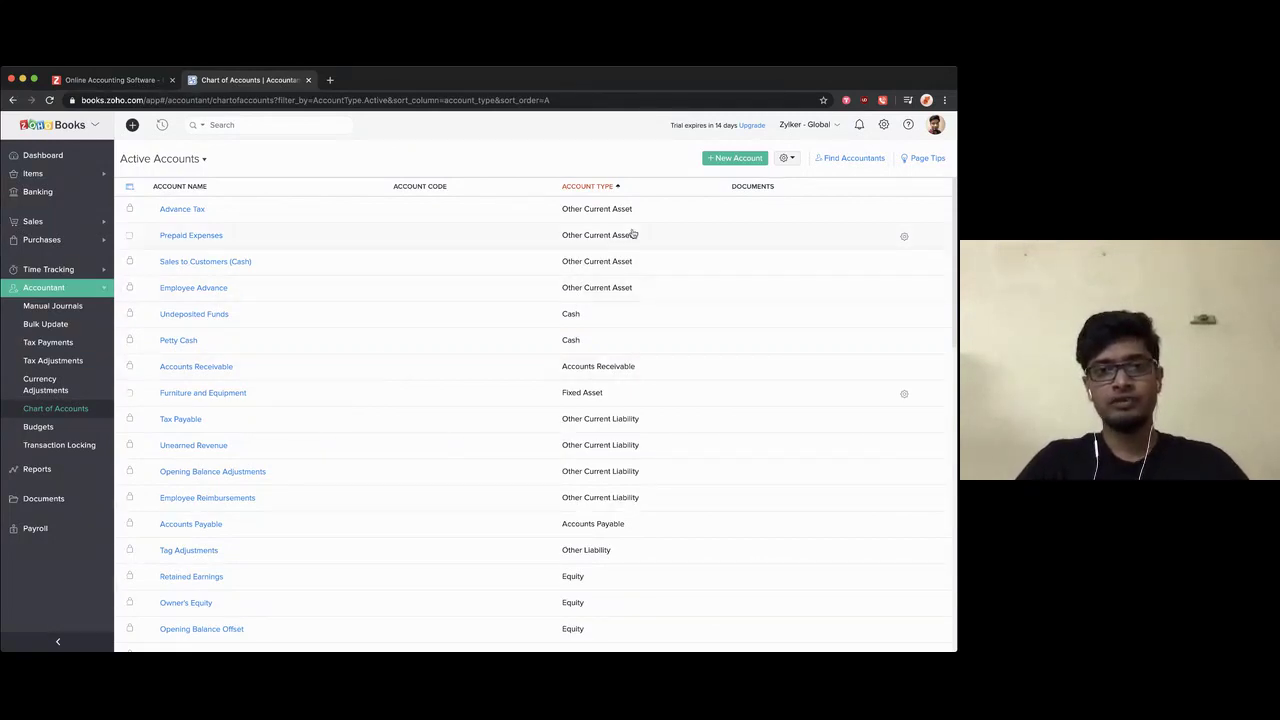
Step: Start a new Expense account marked as a sub-account of Travel Expense
click(726, 163)
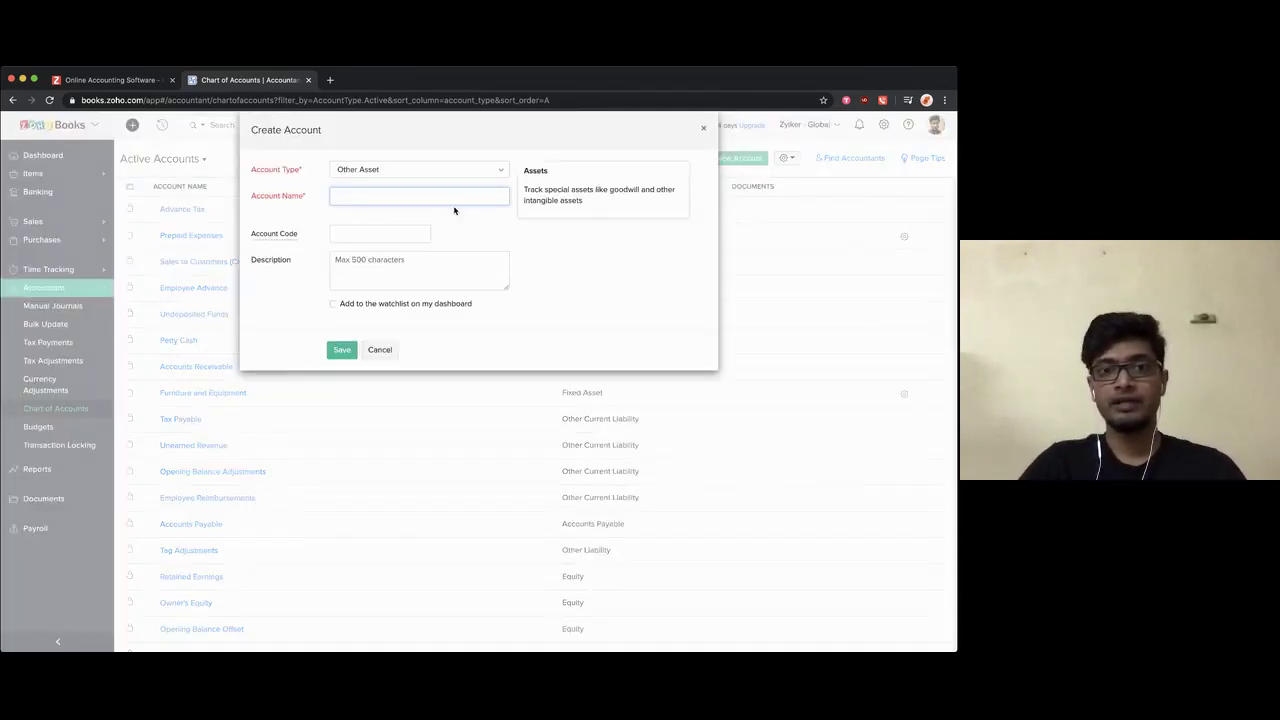
click(404, 172)
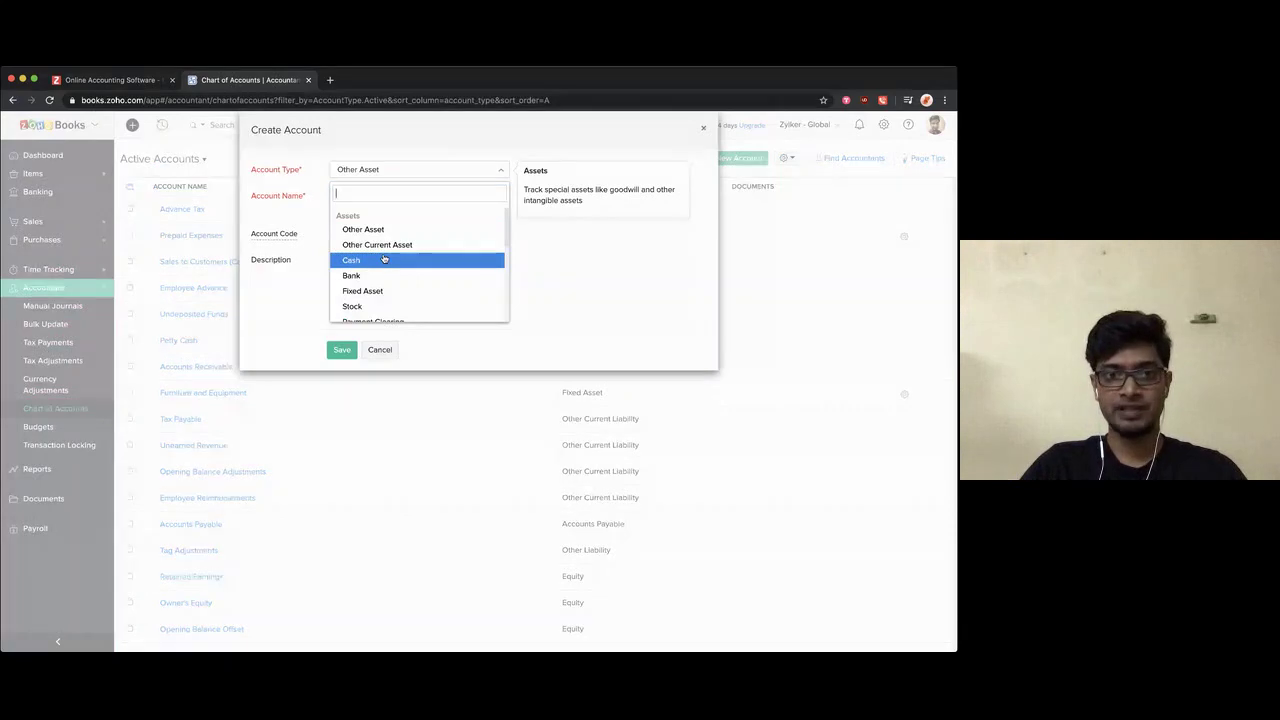
scroll(383, 257, down, 2)
scroll(383, 257, down, 2)
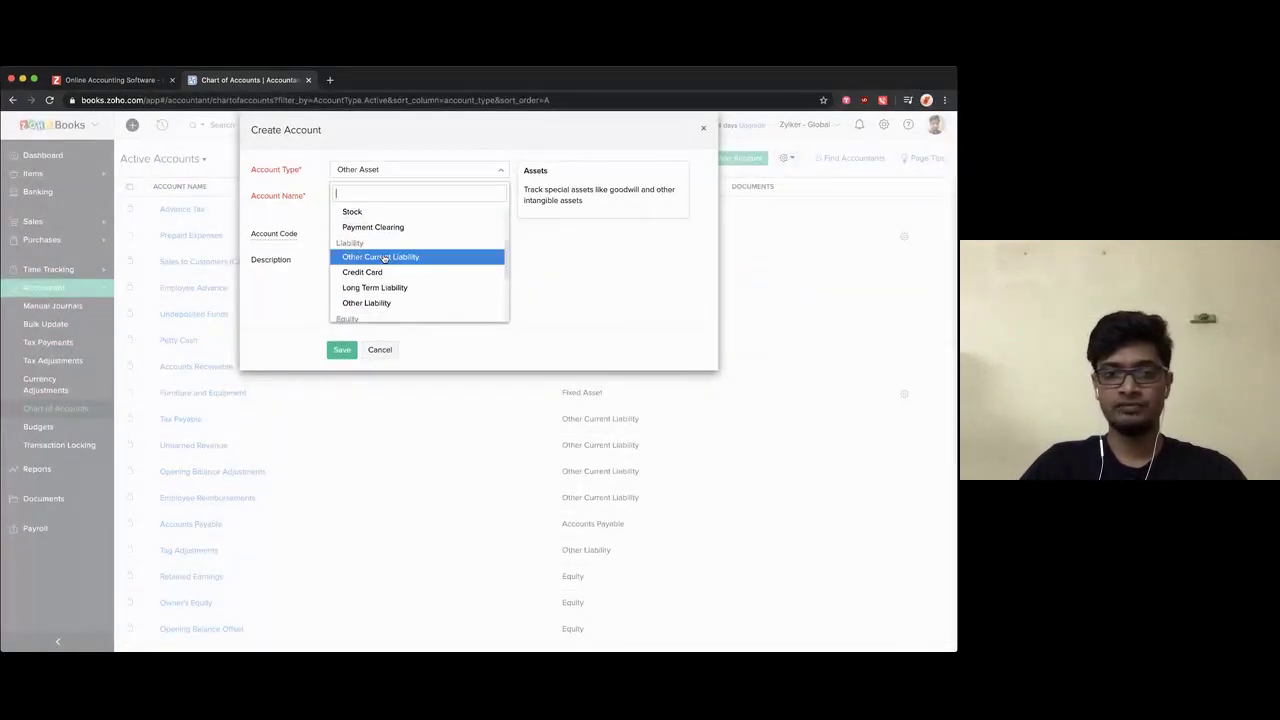
scroll(380, 271, down, 3)
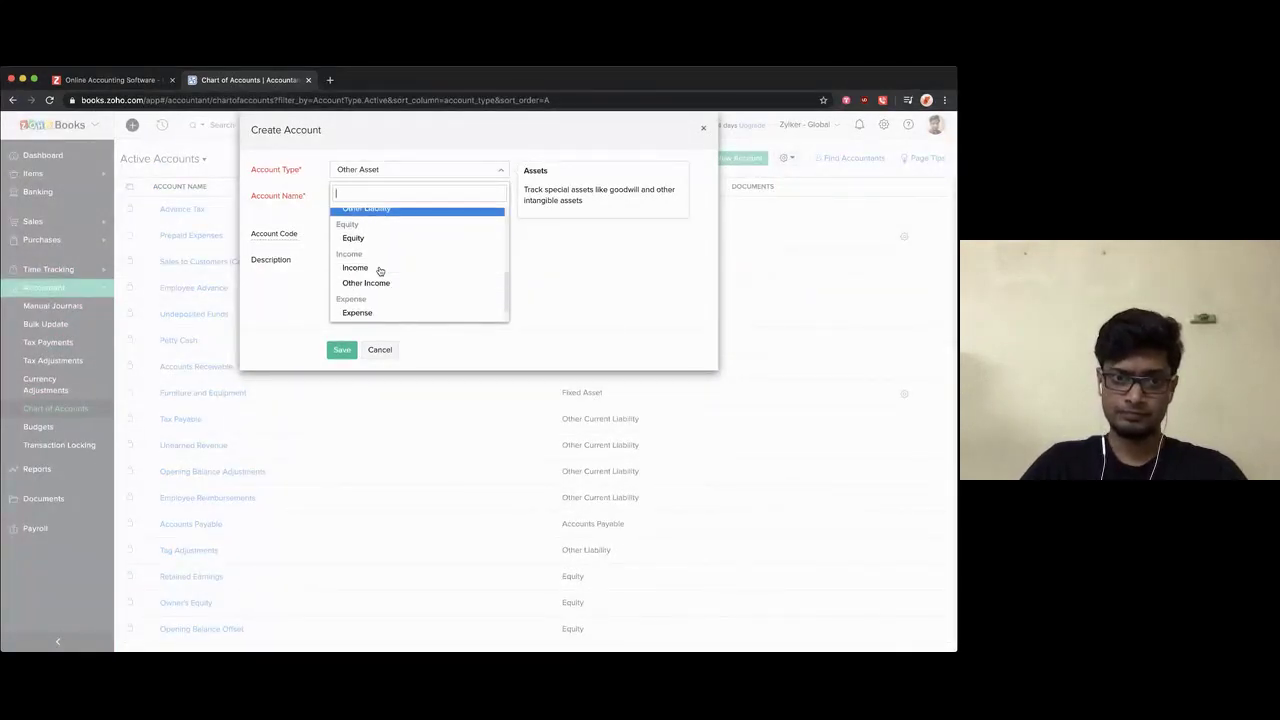
scroll(380, 271, down, 1)
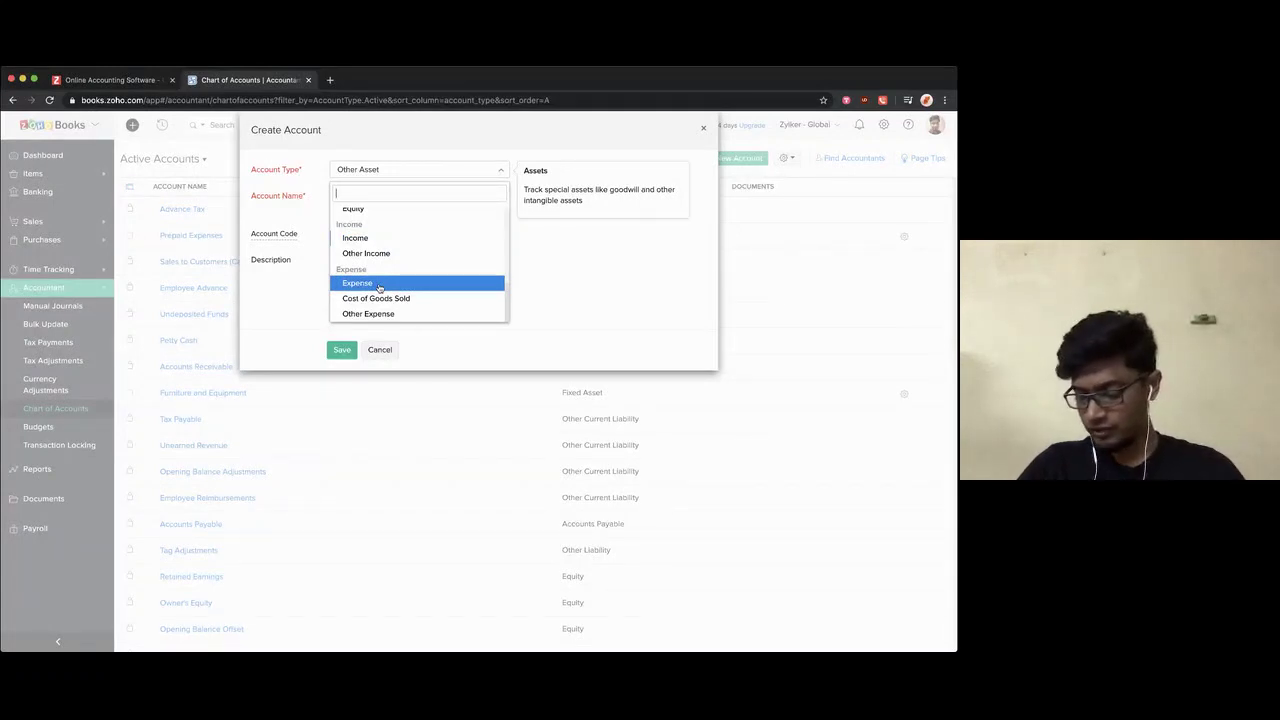
click(379, 287)
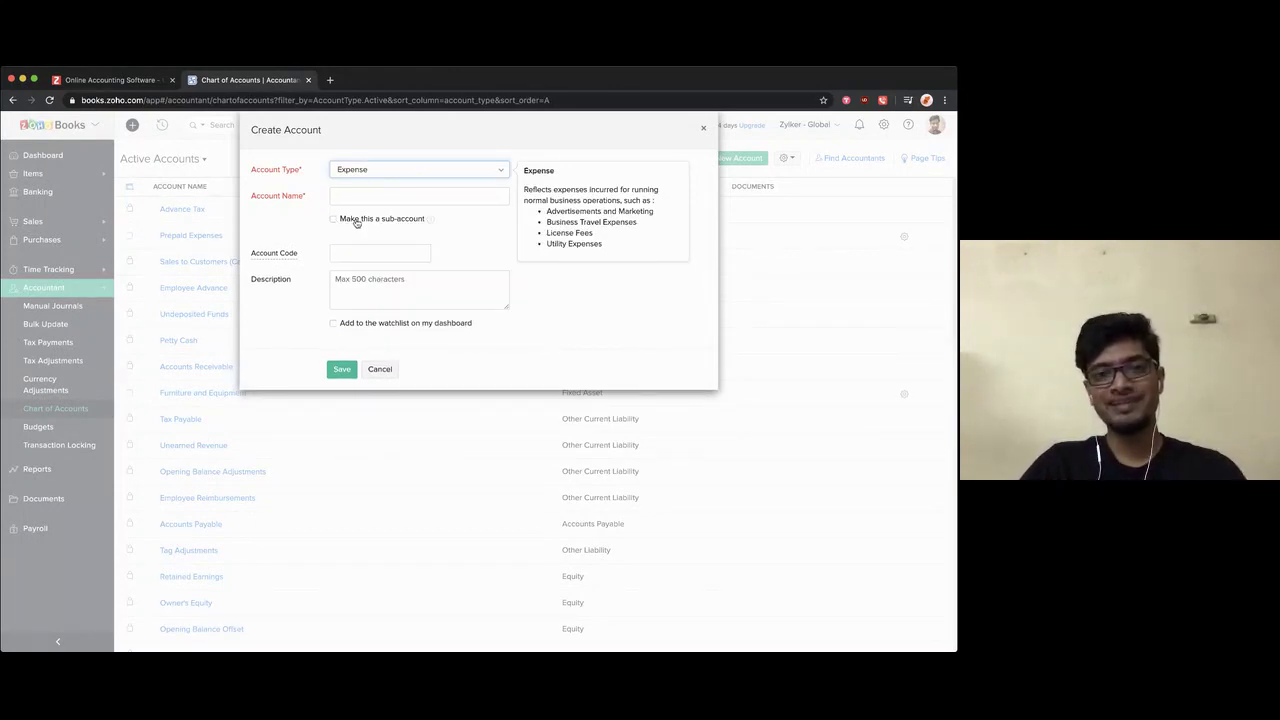
click(356, 222)
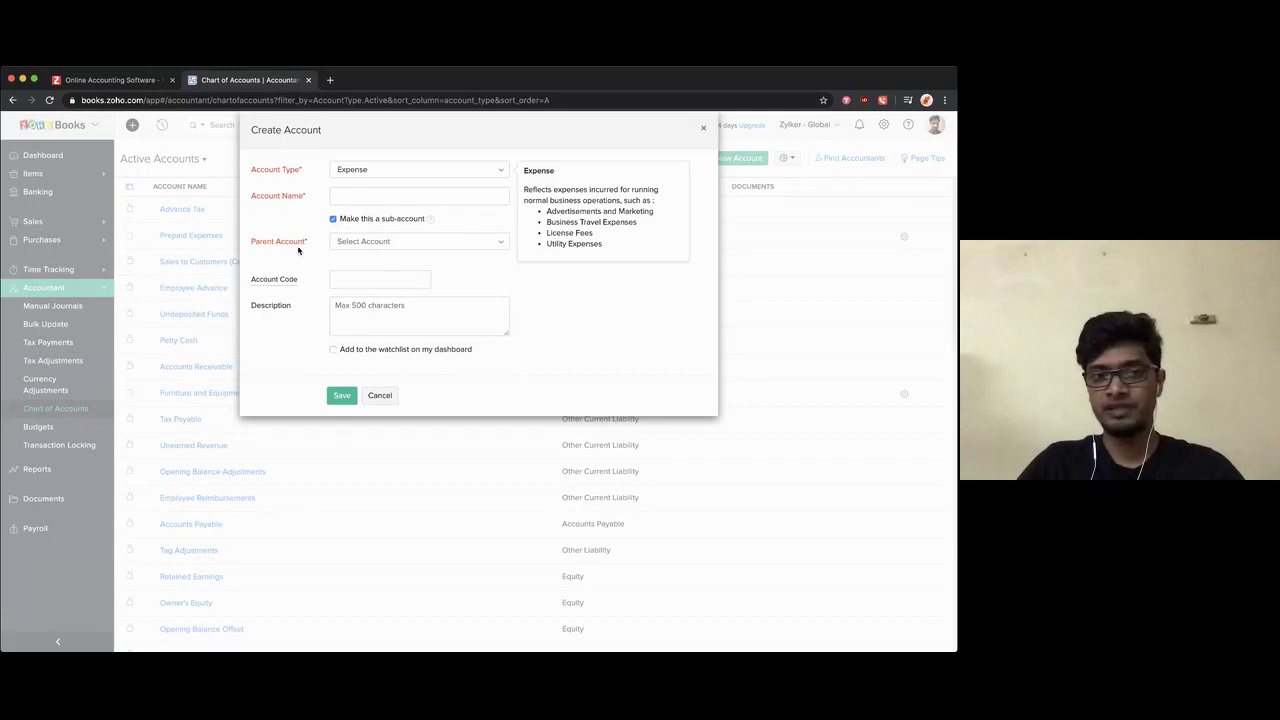
click(357, 246)
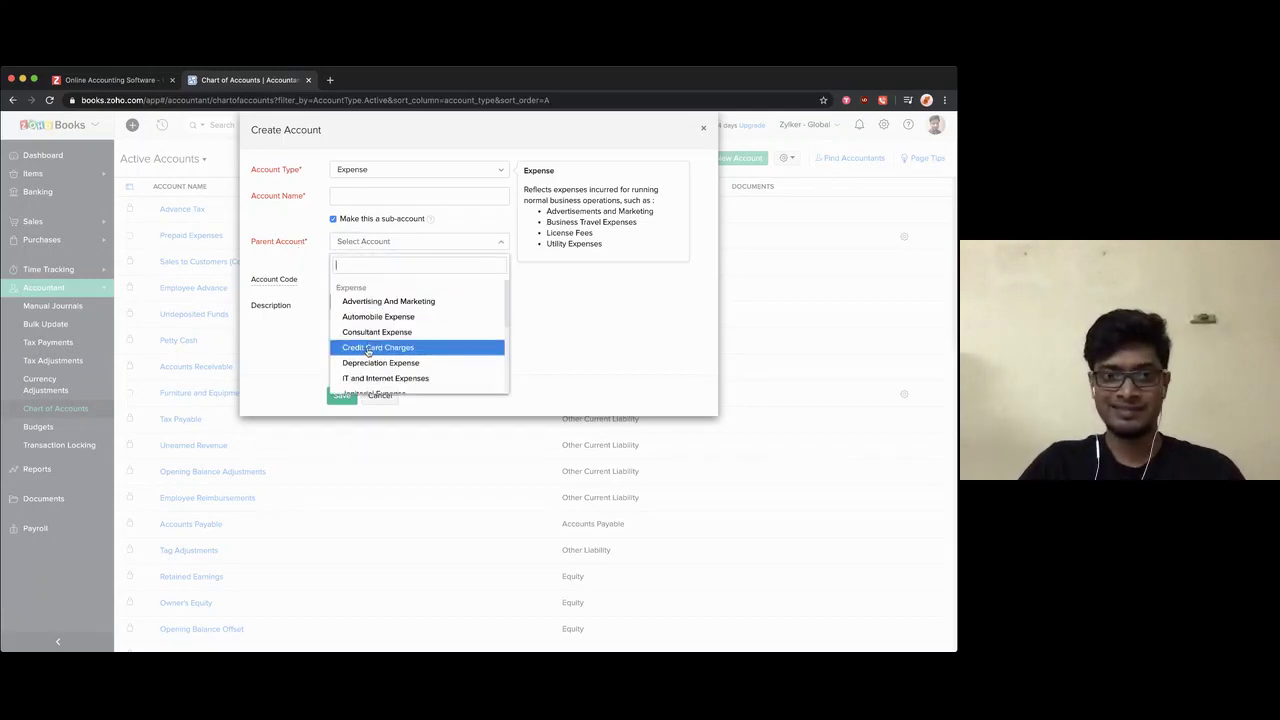
scroll(368, 352, down, 5)
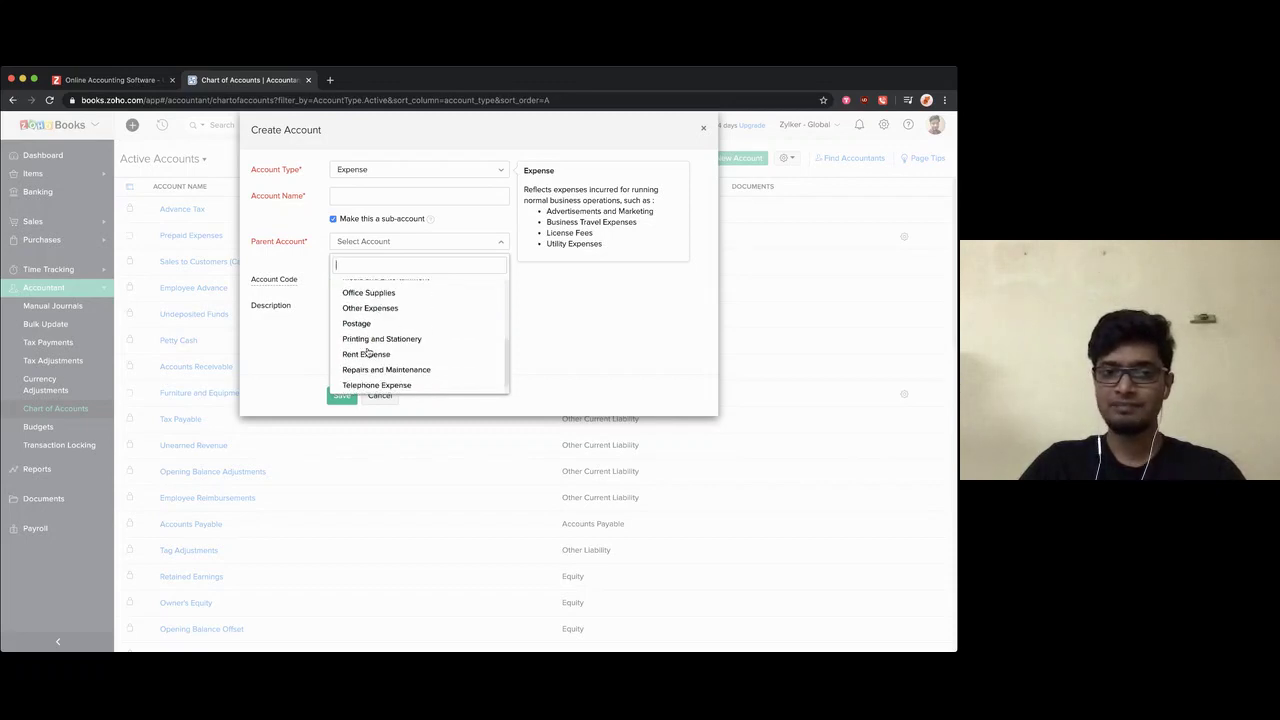
scroll(368, 352, down, 2)
click(364, 386)
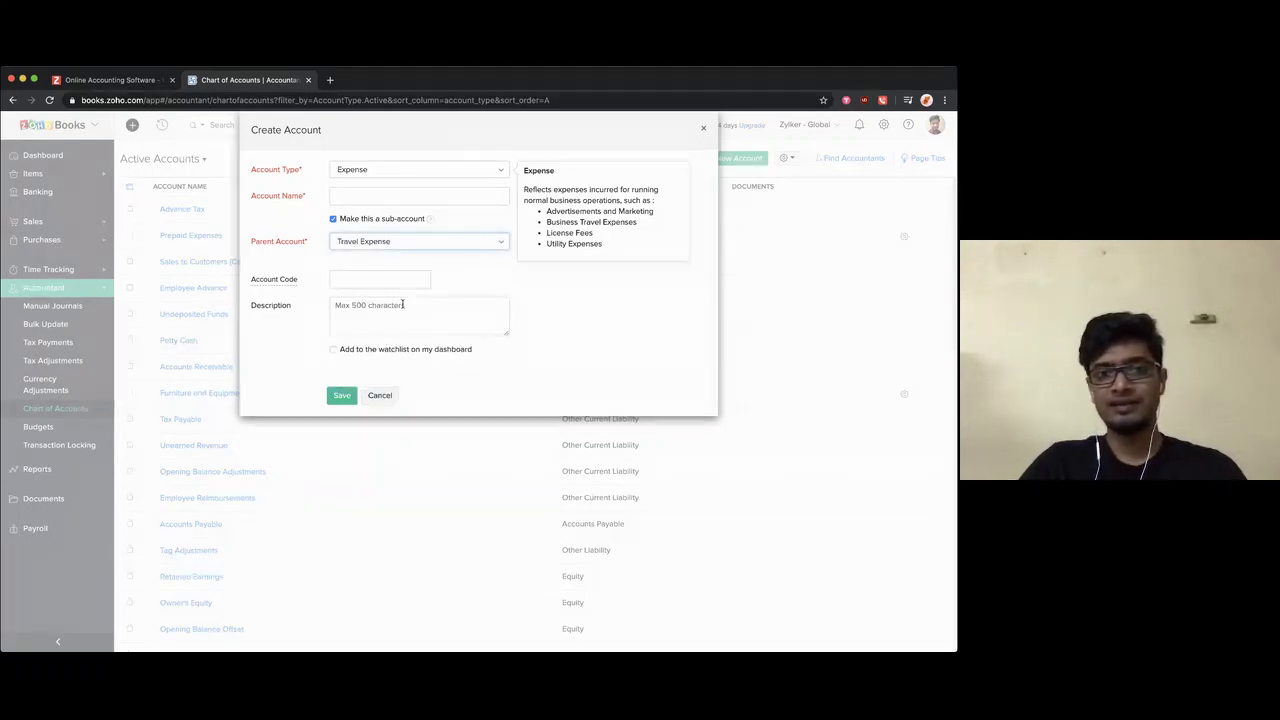
Step: Name the account 'Mahila Travel Expense' and save it
click(383, 198)
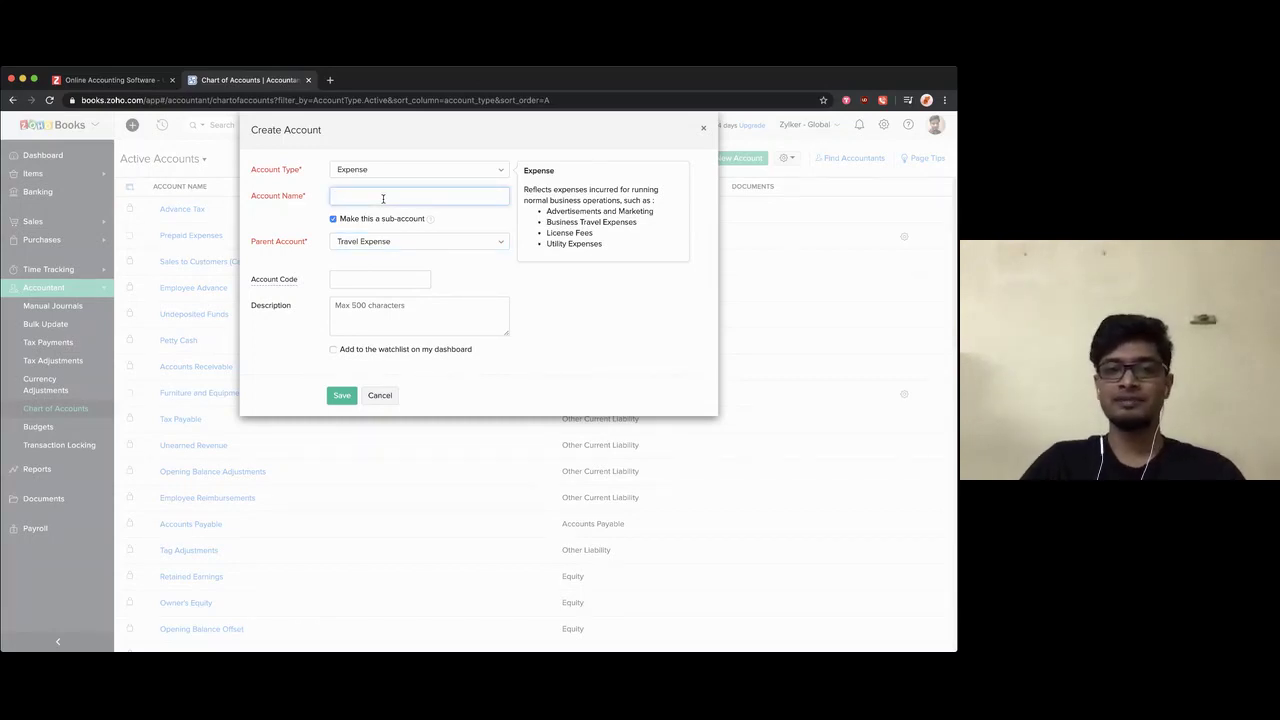
text(Mahila )
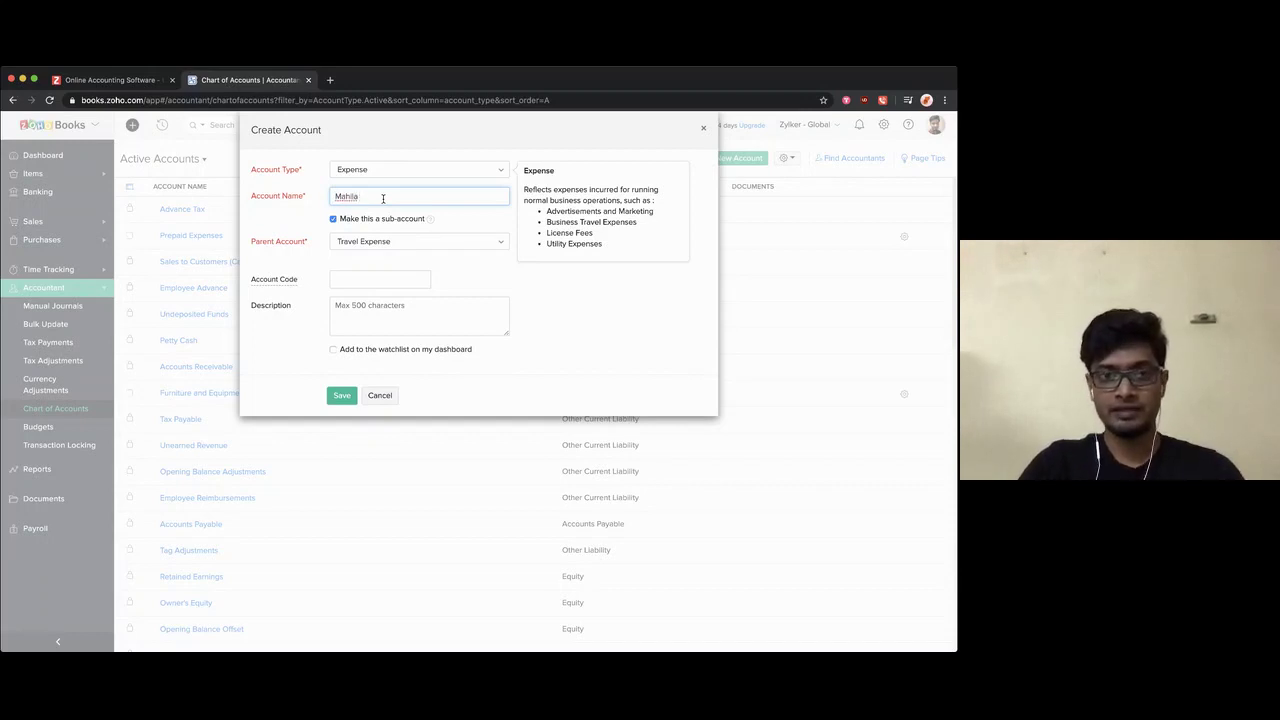
text(T)
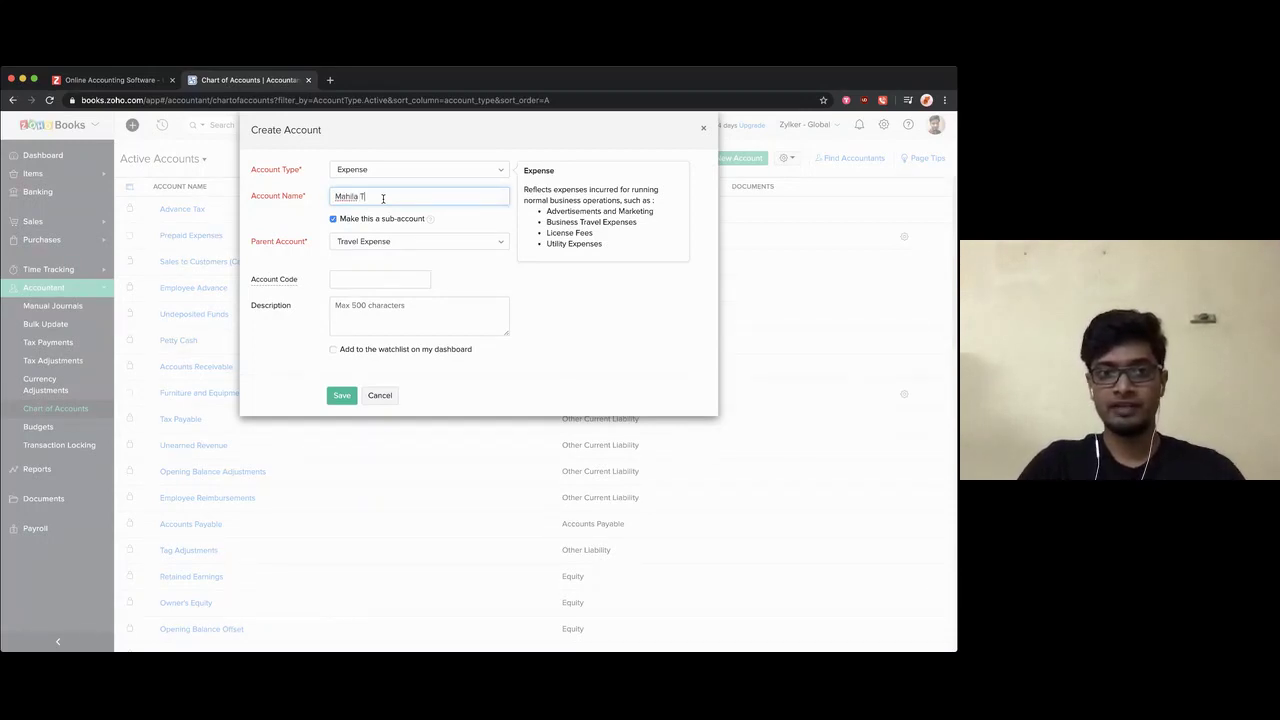
text(ravel Expense)
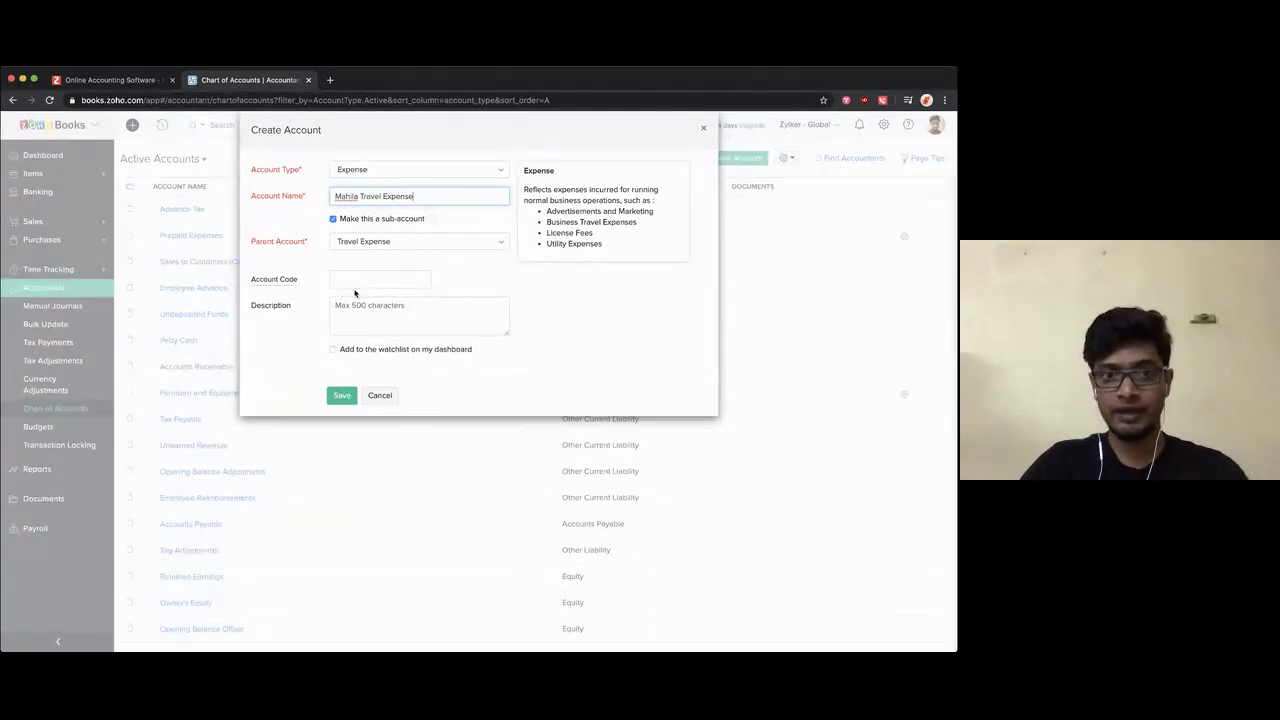
click(339, 396)
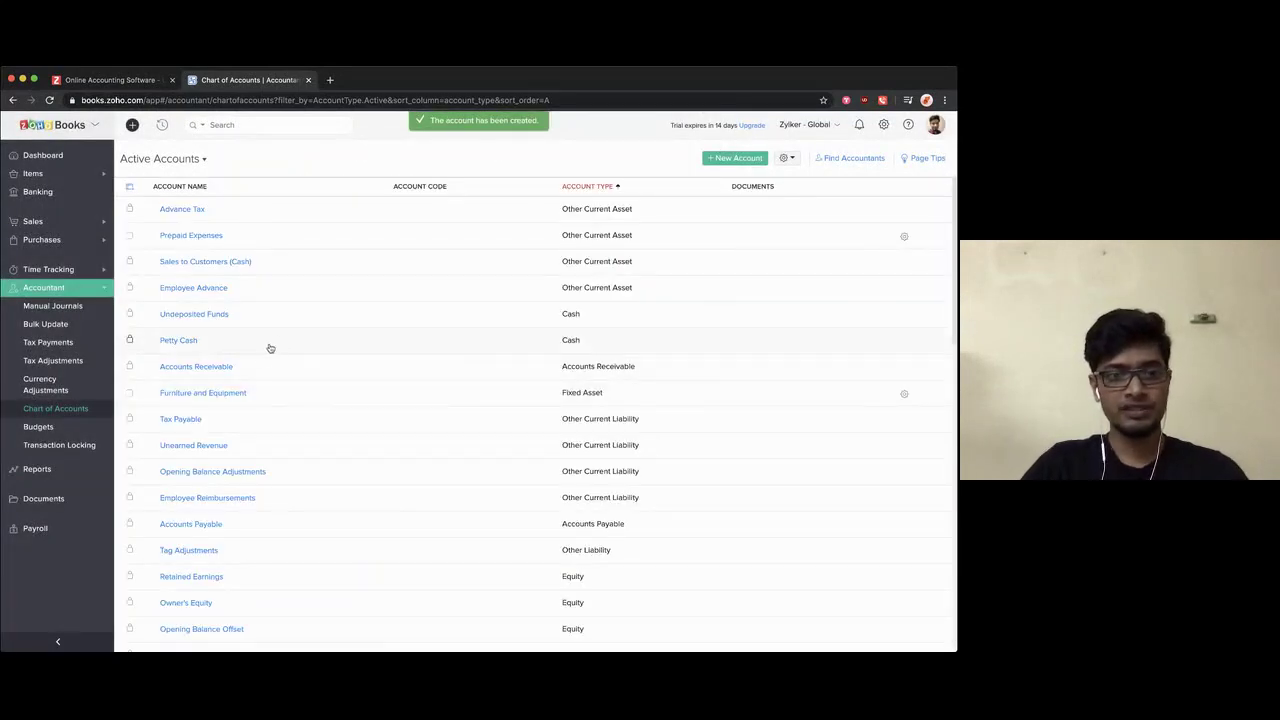
scroll(270, 347, down, 3)
scroll(270, 347, down, 5)
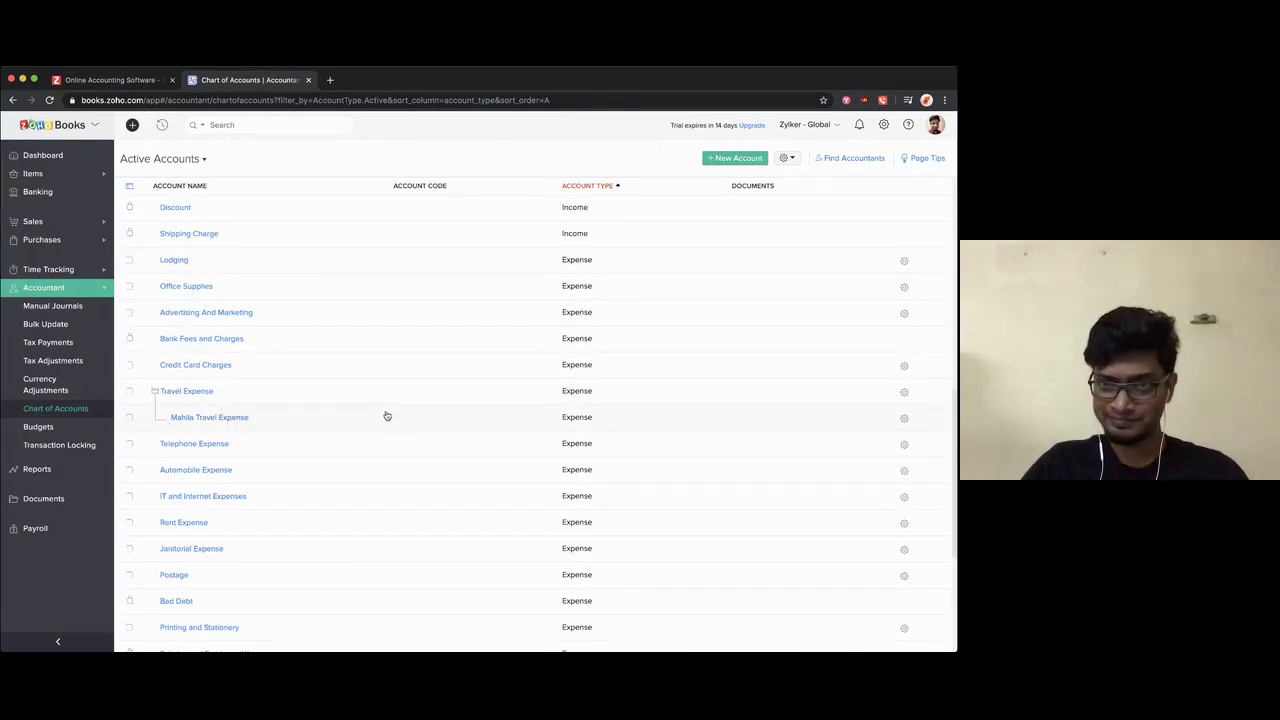
scroll(499, 314, up, 5)
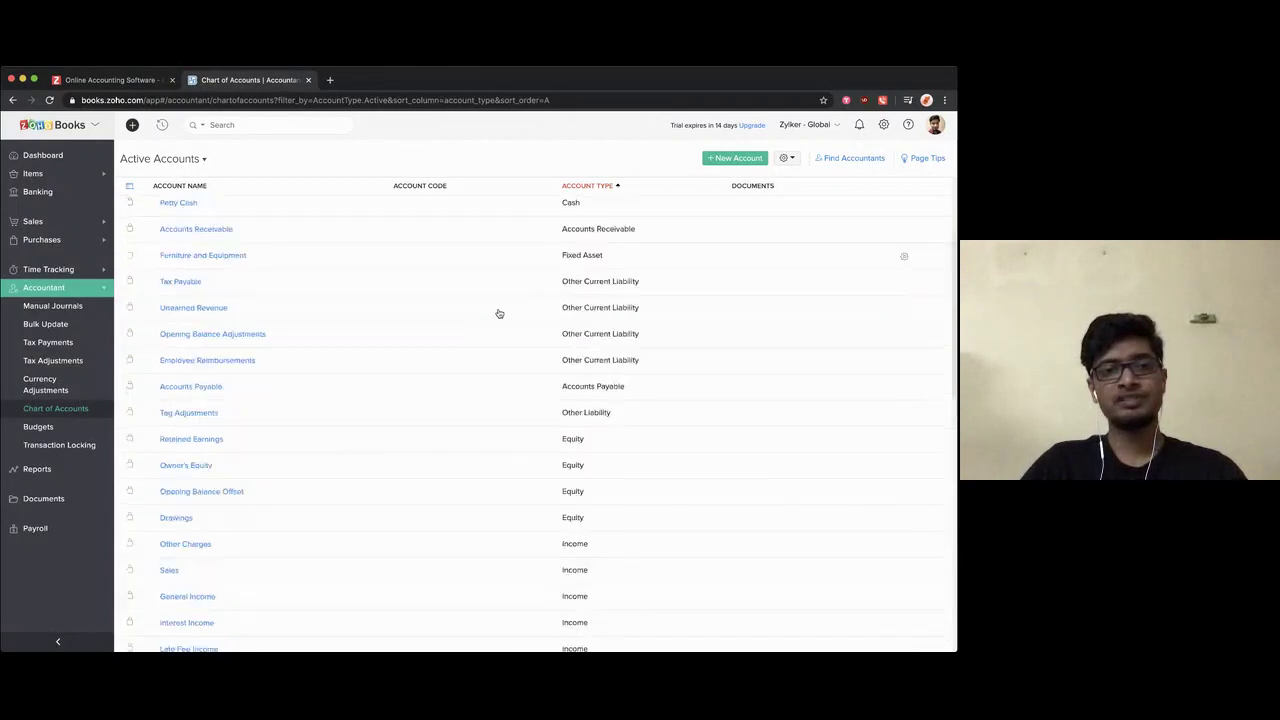
scroll(499, 314, up, 1)
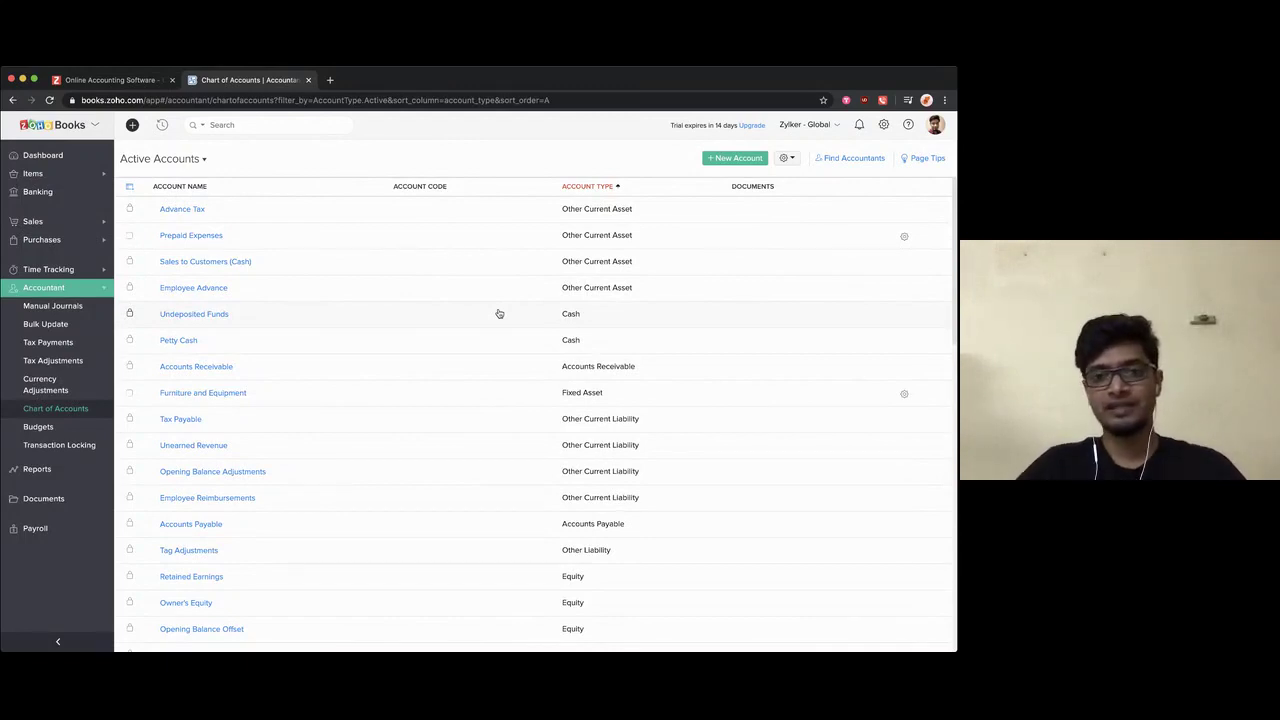
Step: Create a new account of type Bank named 'Business Bank Account' and save it
click(735, 158)
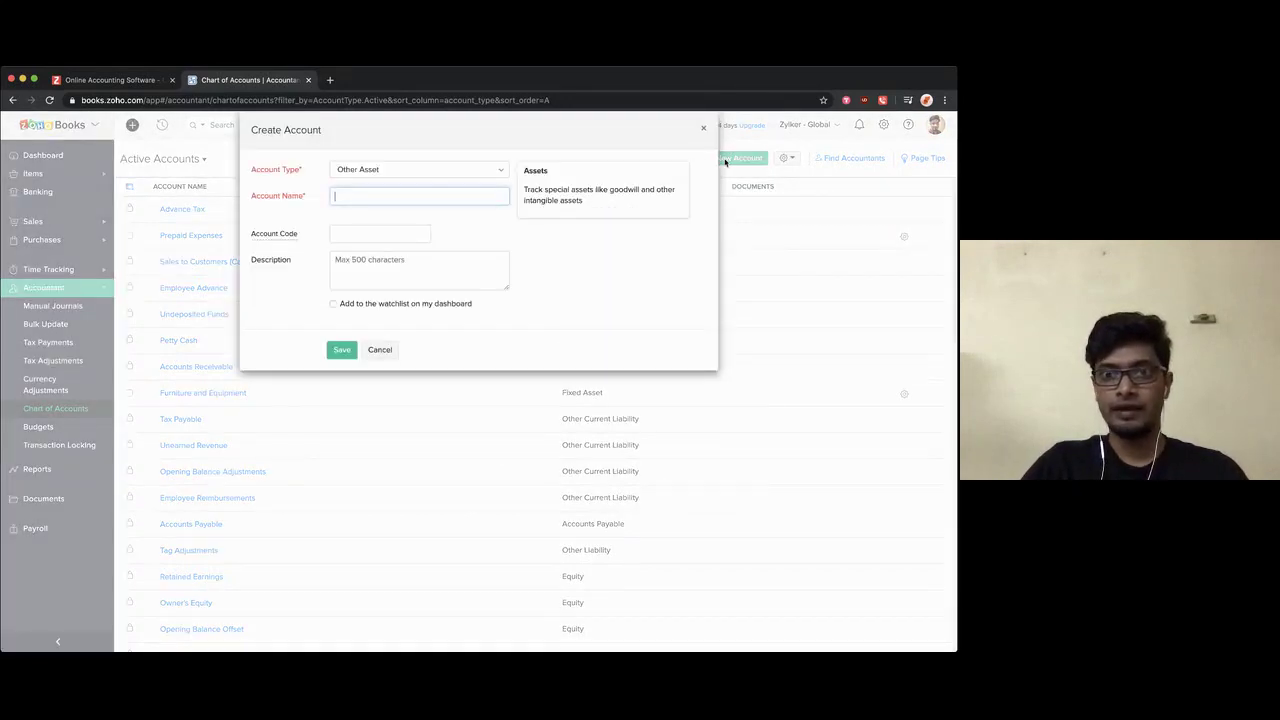
click(367, 172)
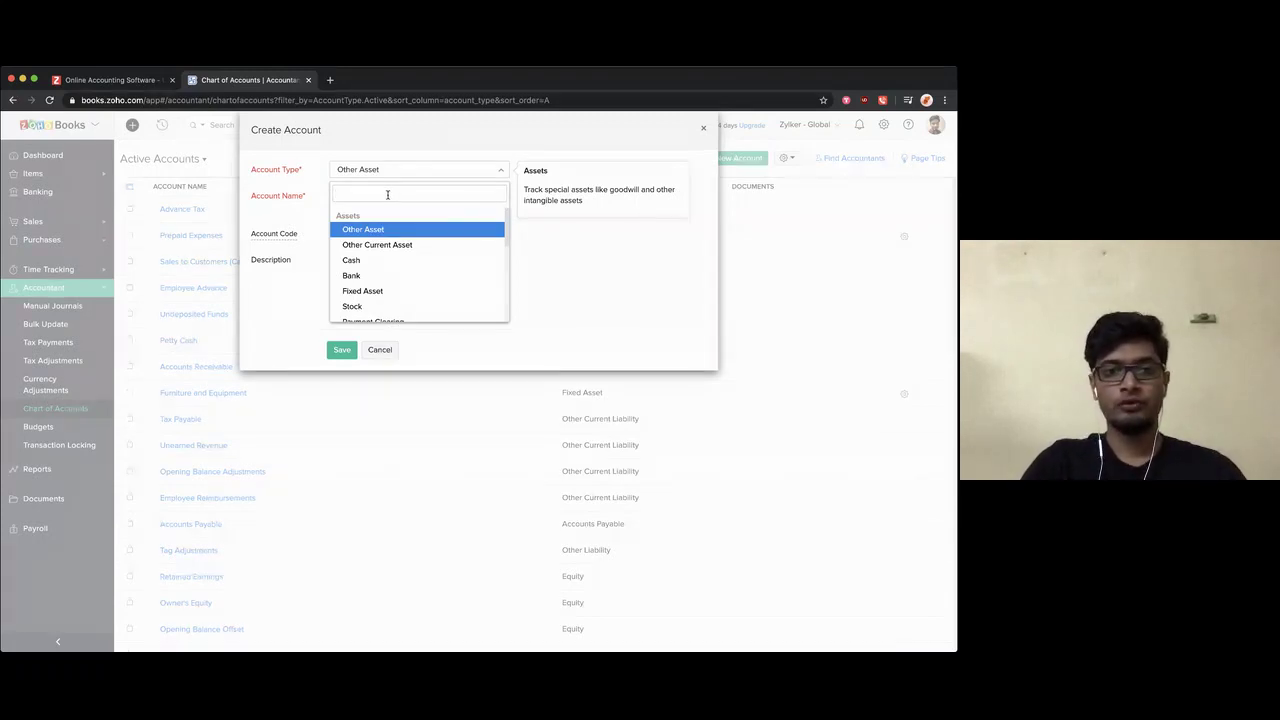
text(ba)
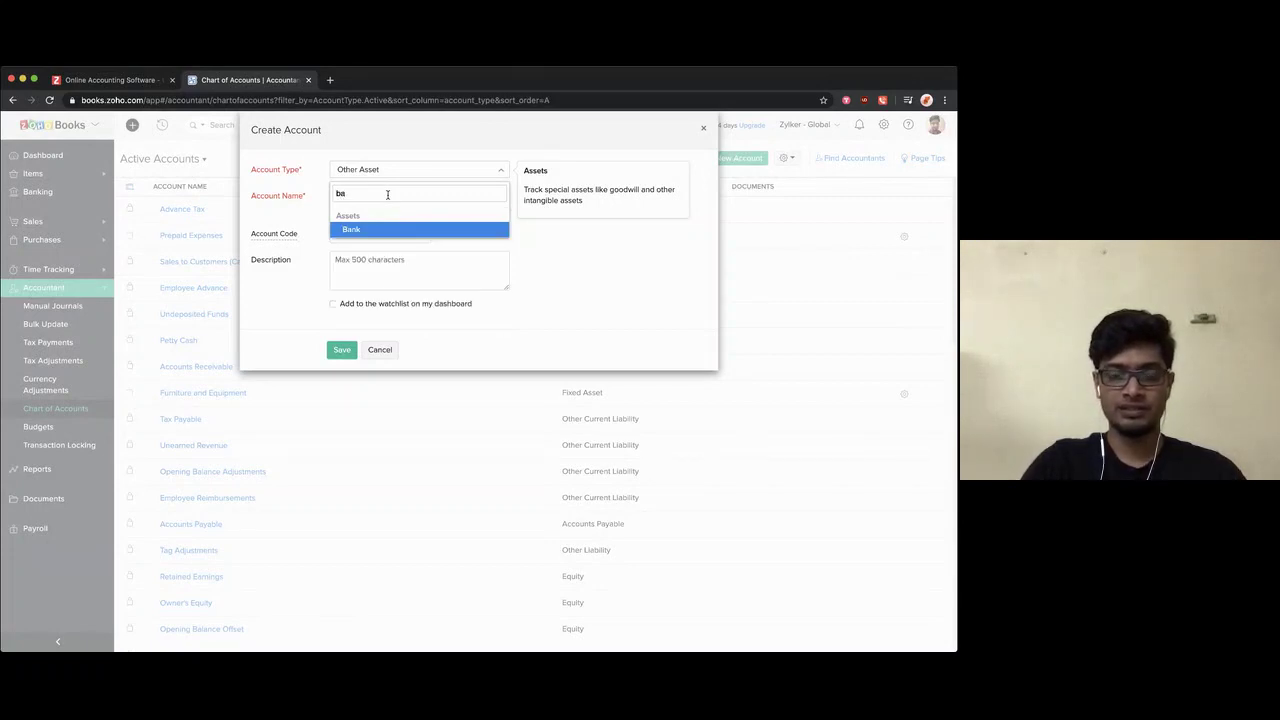
click(387, 229)
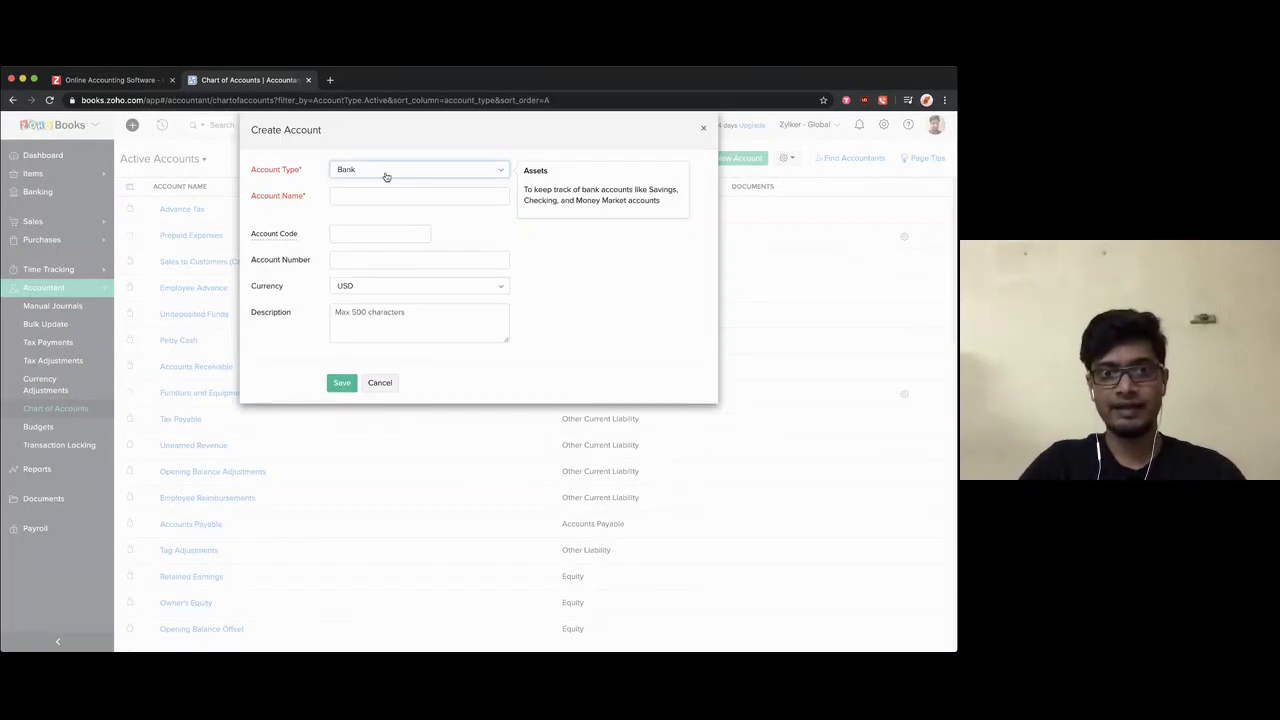
text(B)
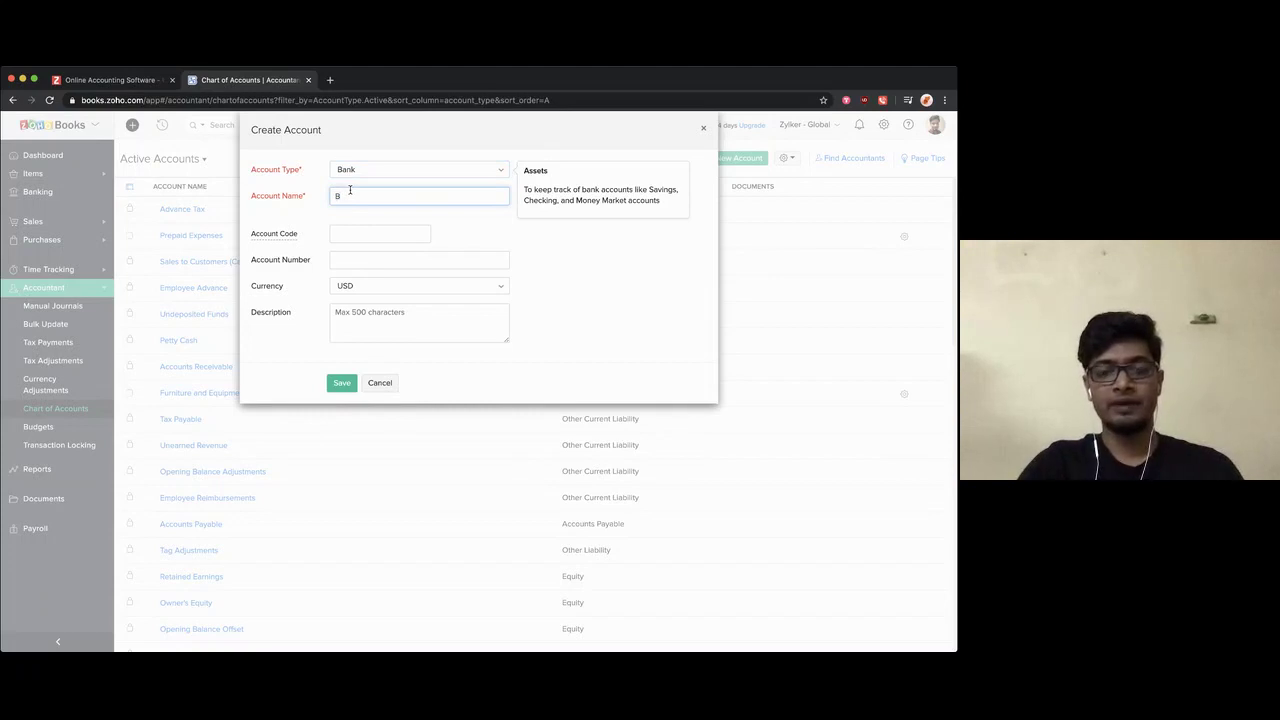
text(usiness)
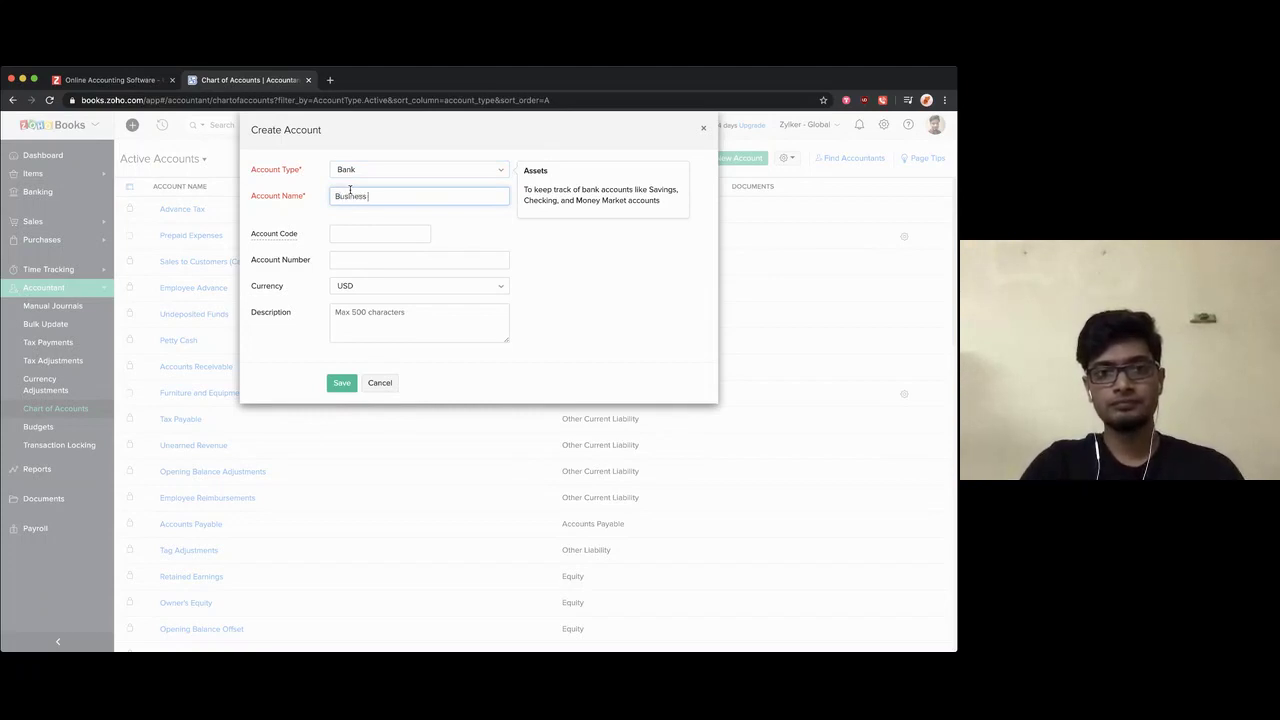
text( Bank Account)
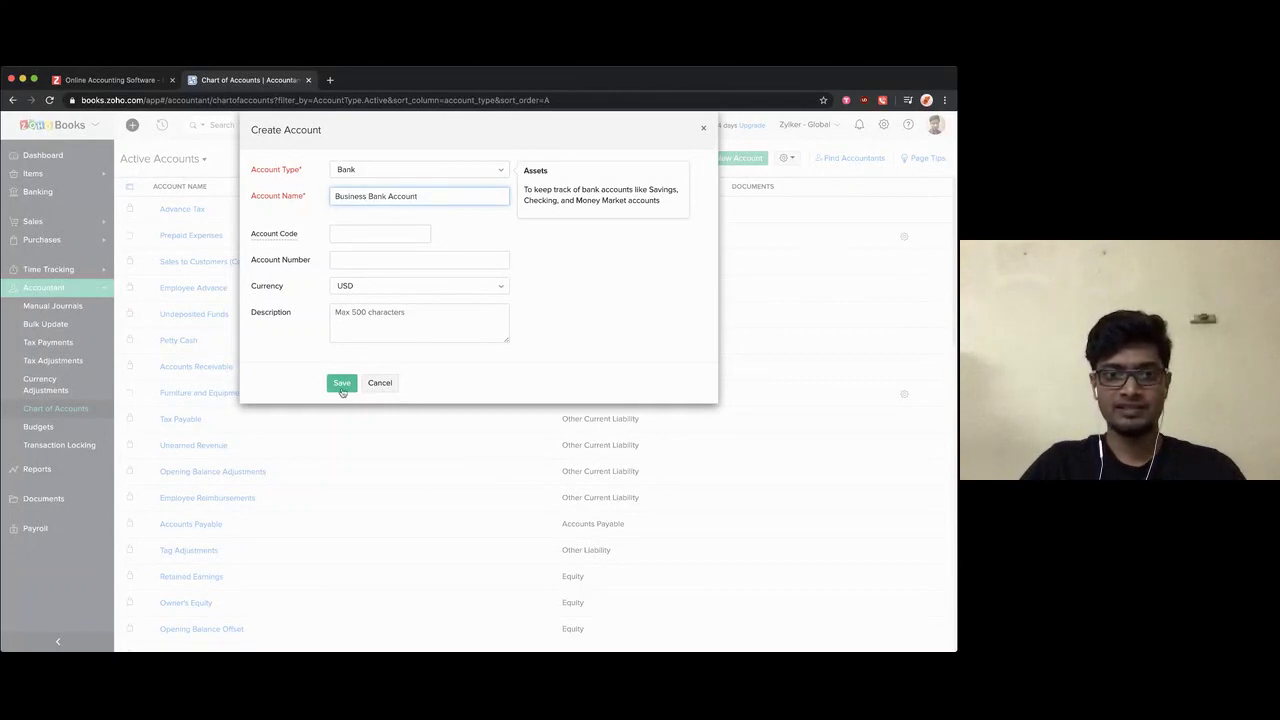
click(343, 386)
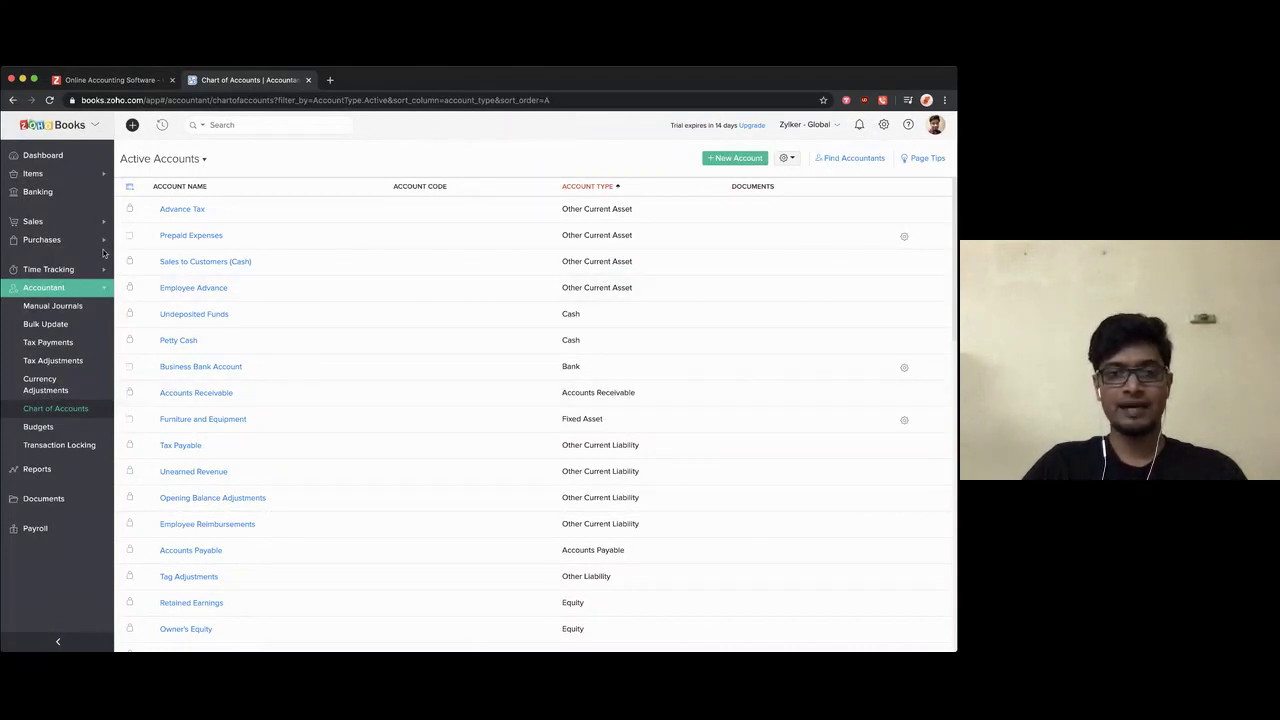
Step: Go to the All Customers list under Sales
click(50, 220)
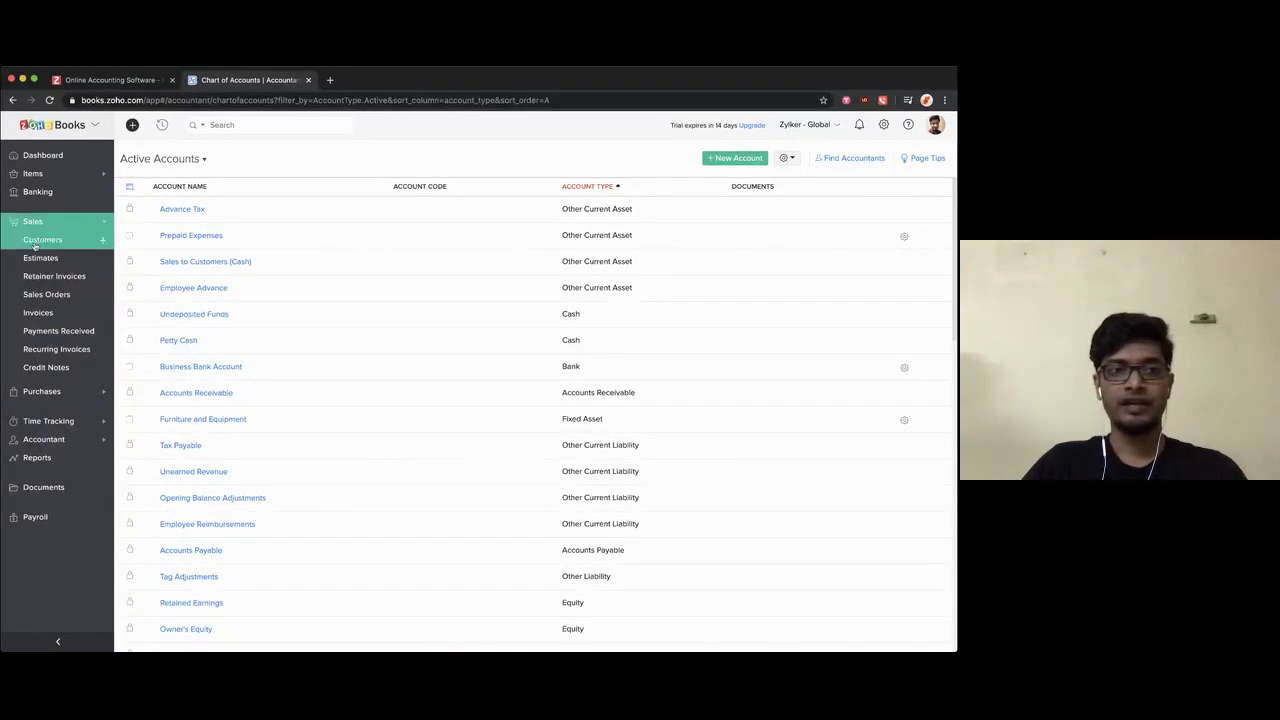
click(42, 391)
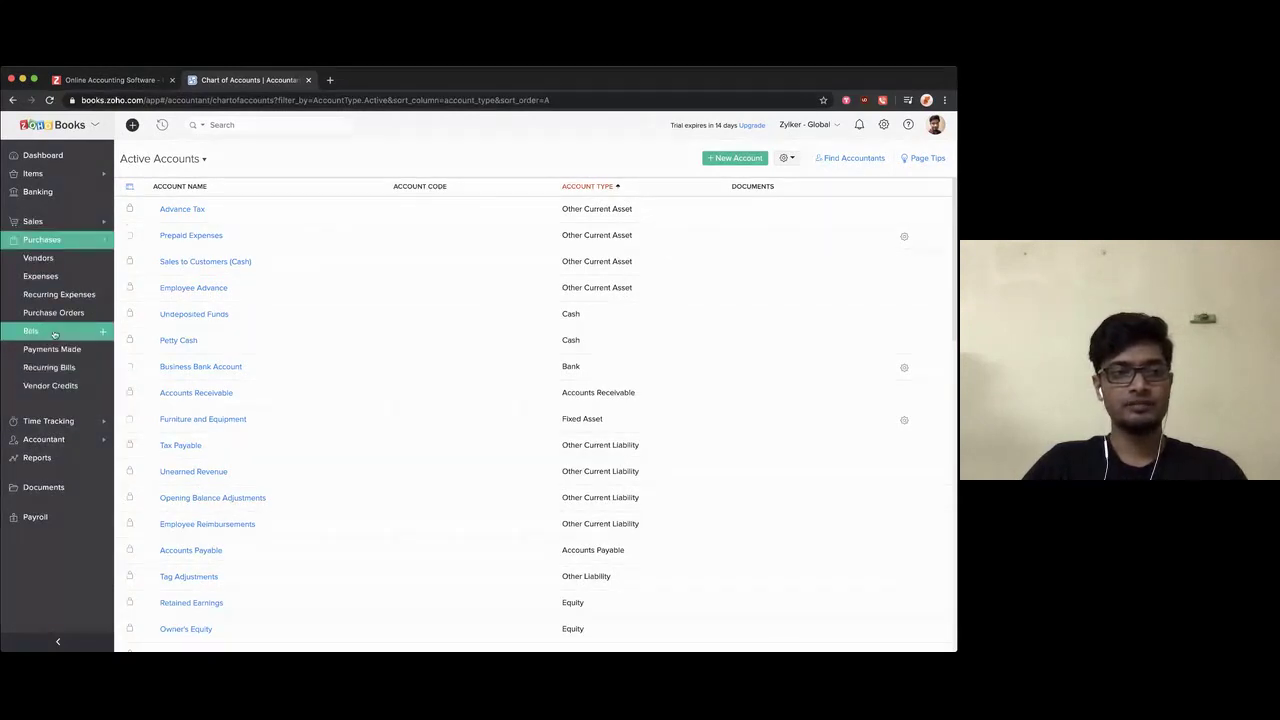
click(45, 223)
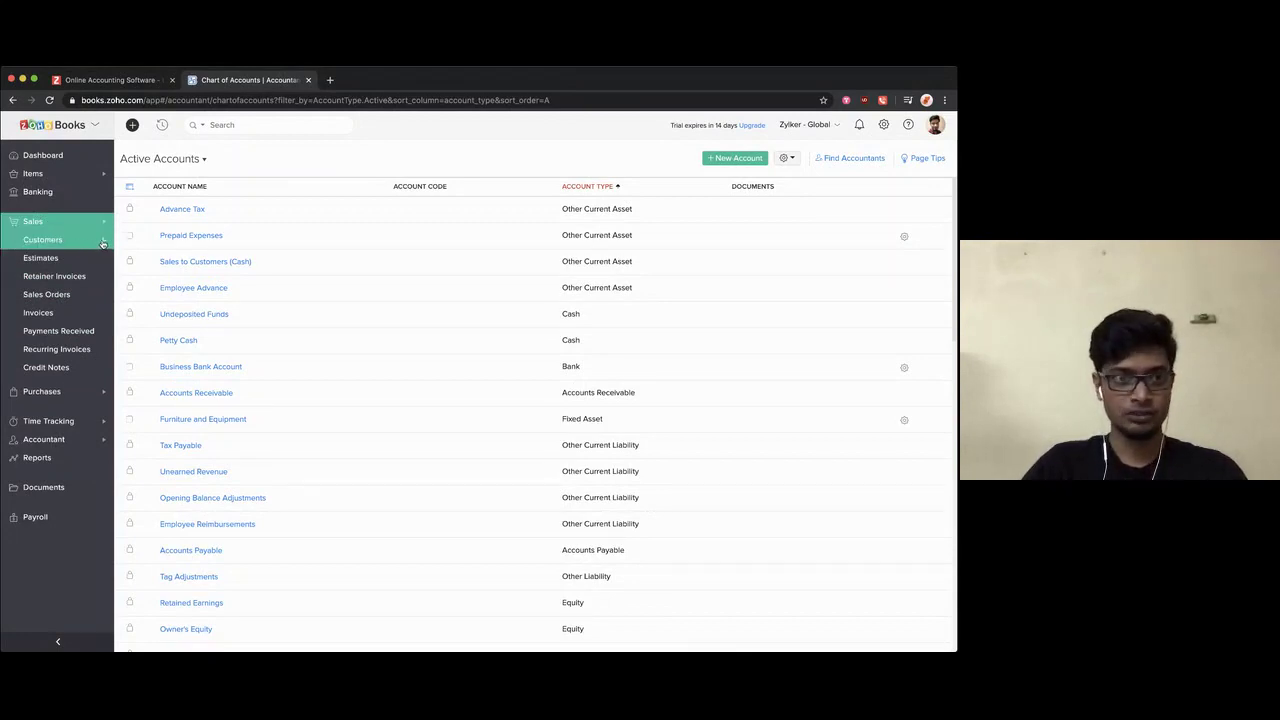
click(102, 241)
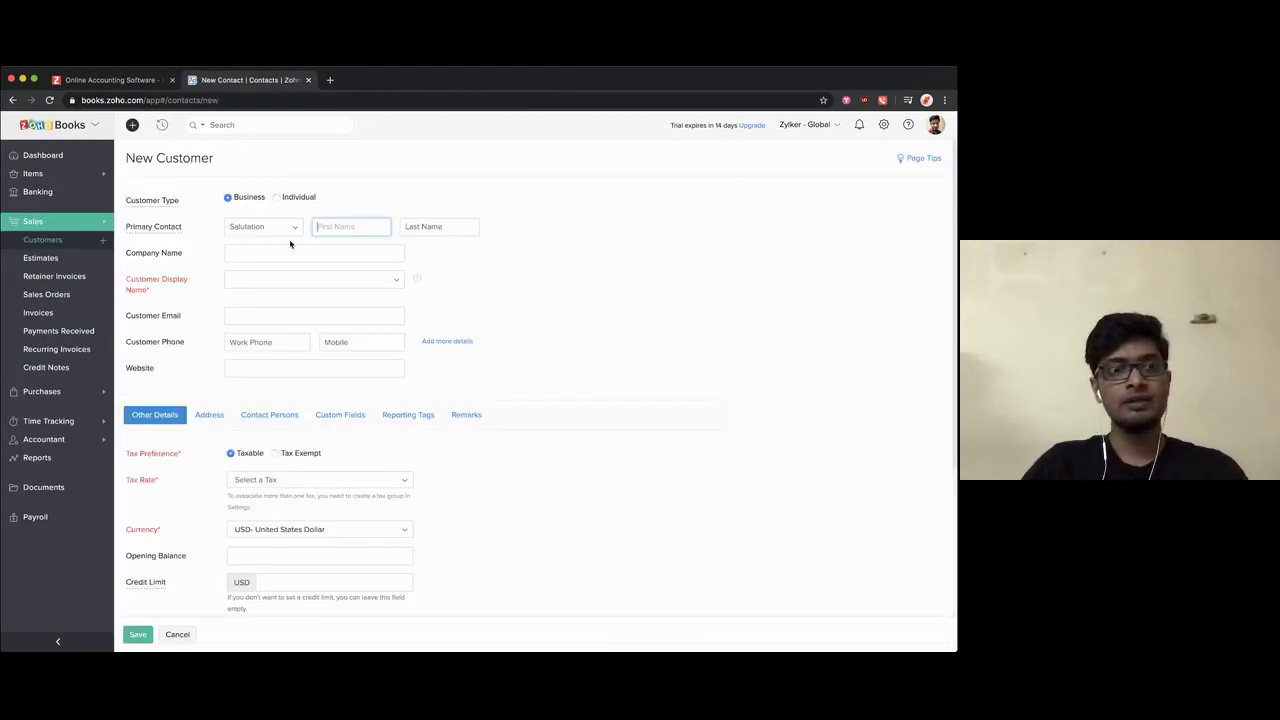
click(55, 242)
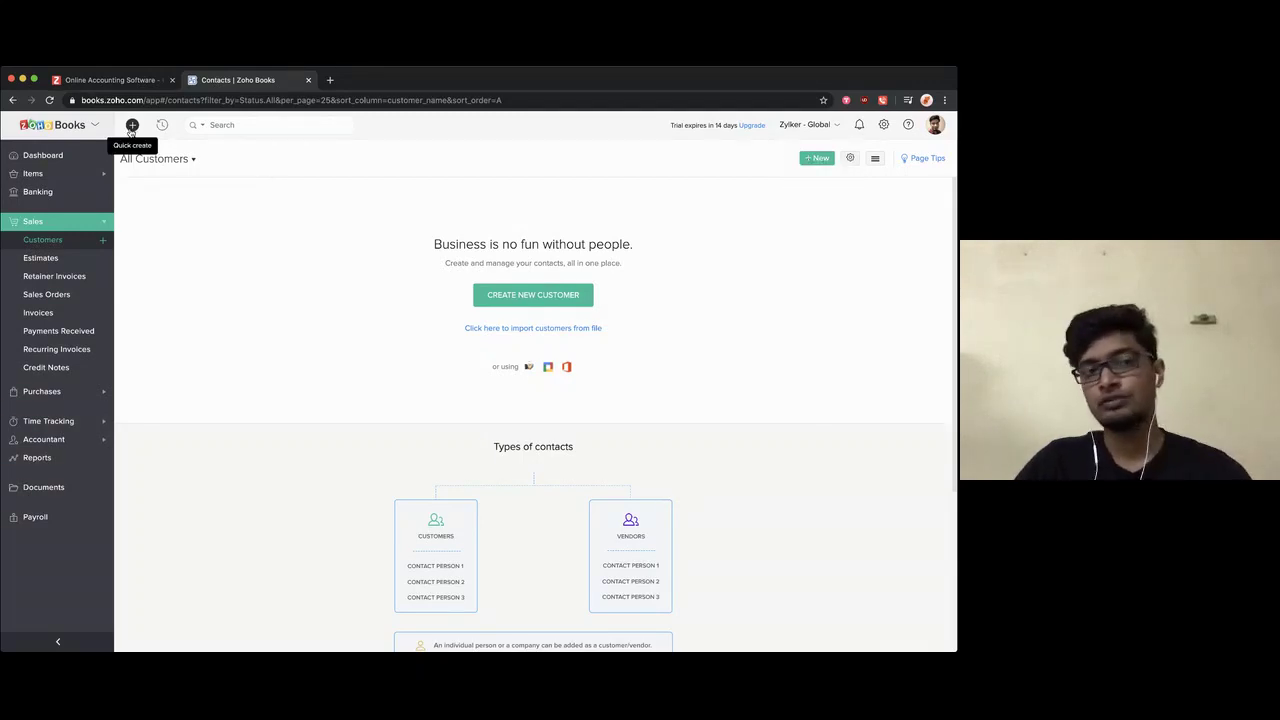
Step: Check the quick-create and help menus, then start a new customer
click(131, 128)
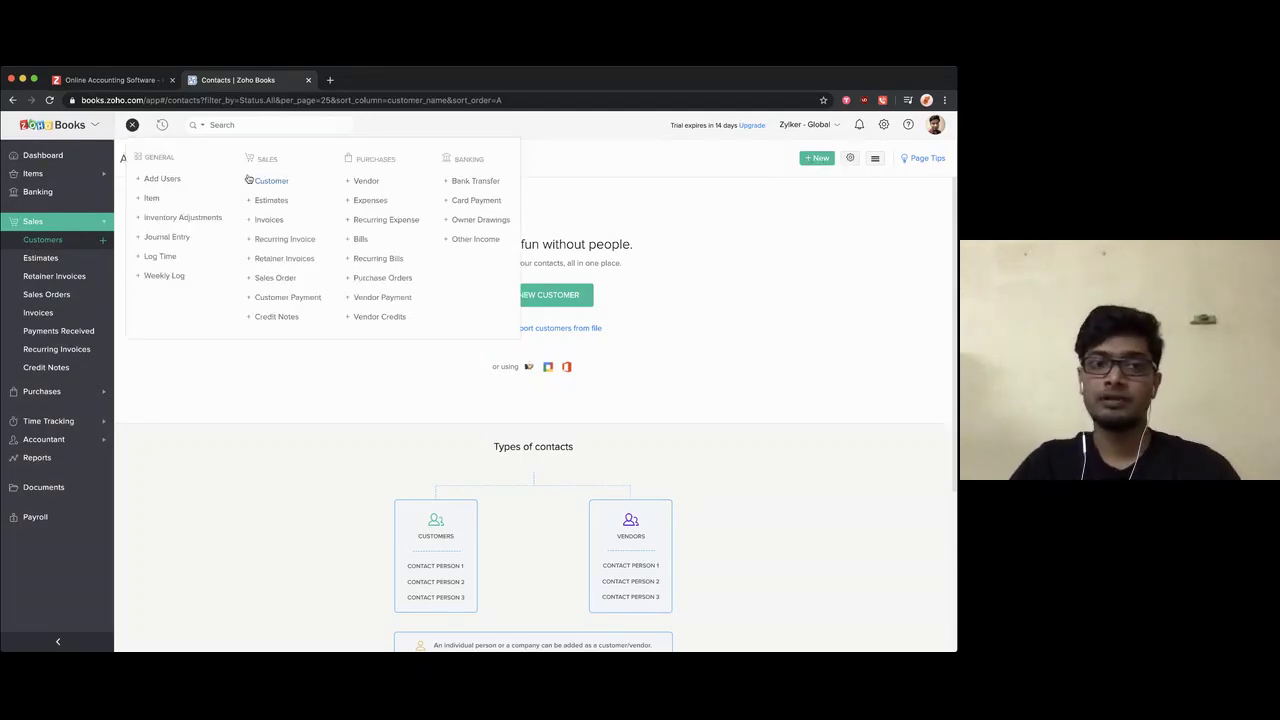
click(561, 191)
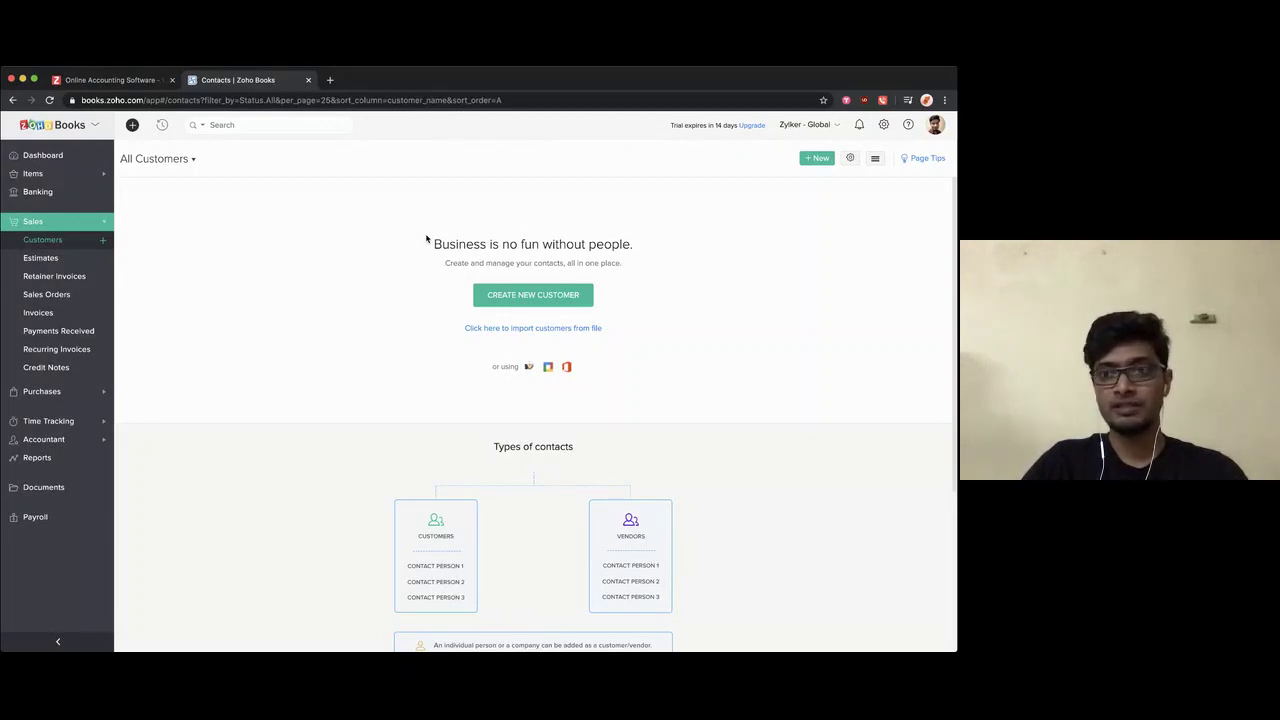
click(908, 124)
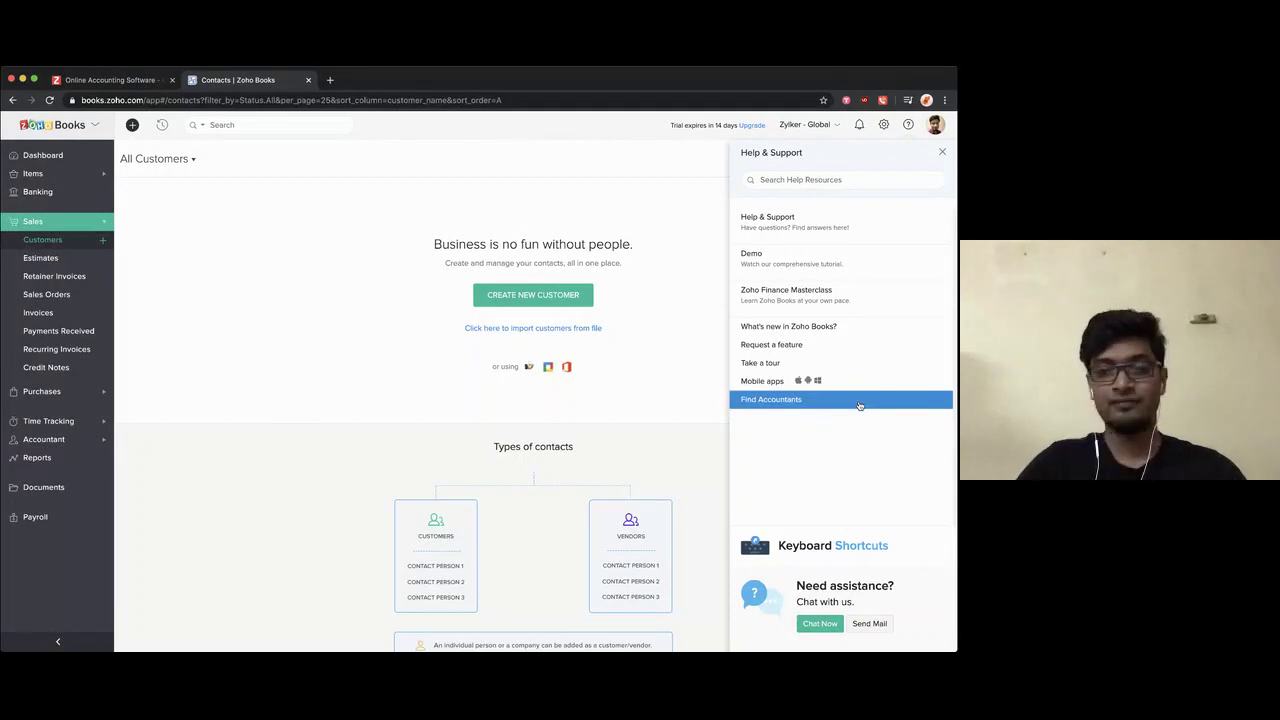
click(943, 154)
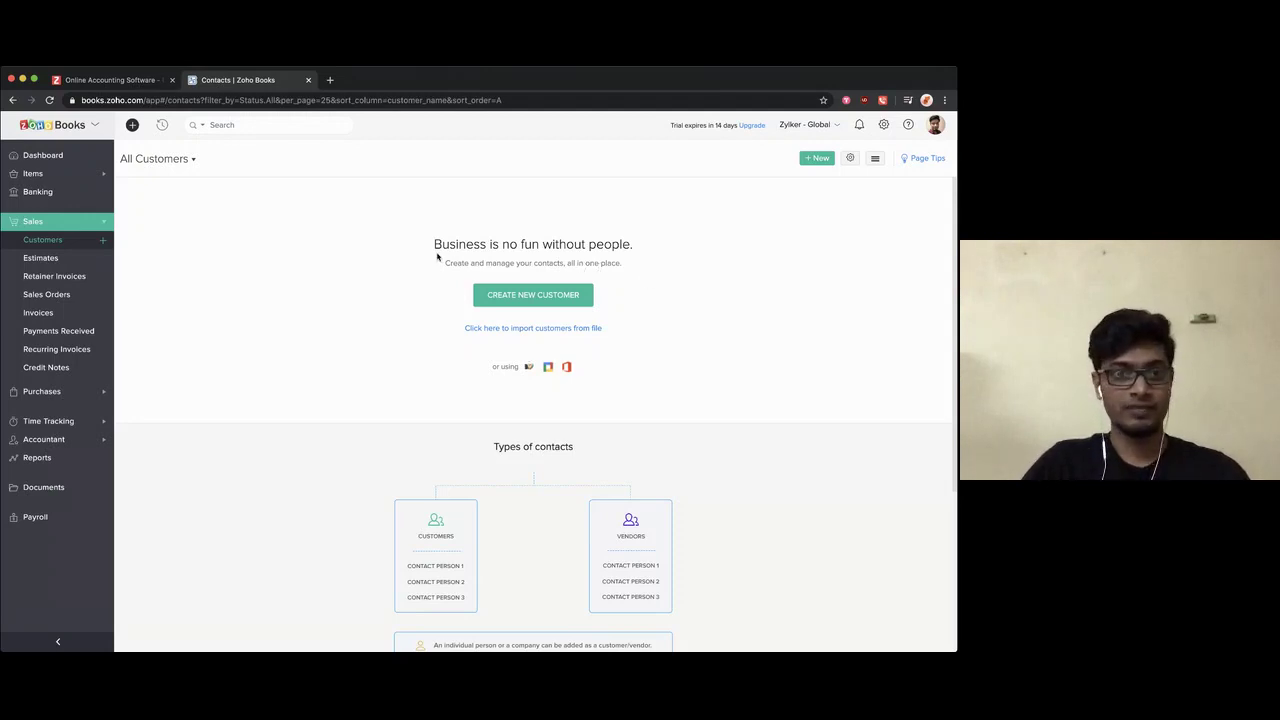
click(501, 297)
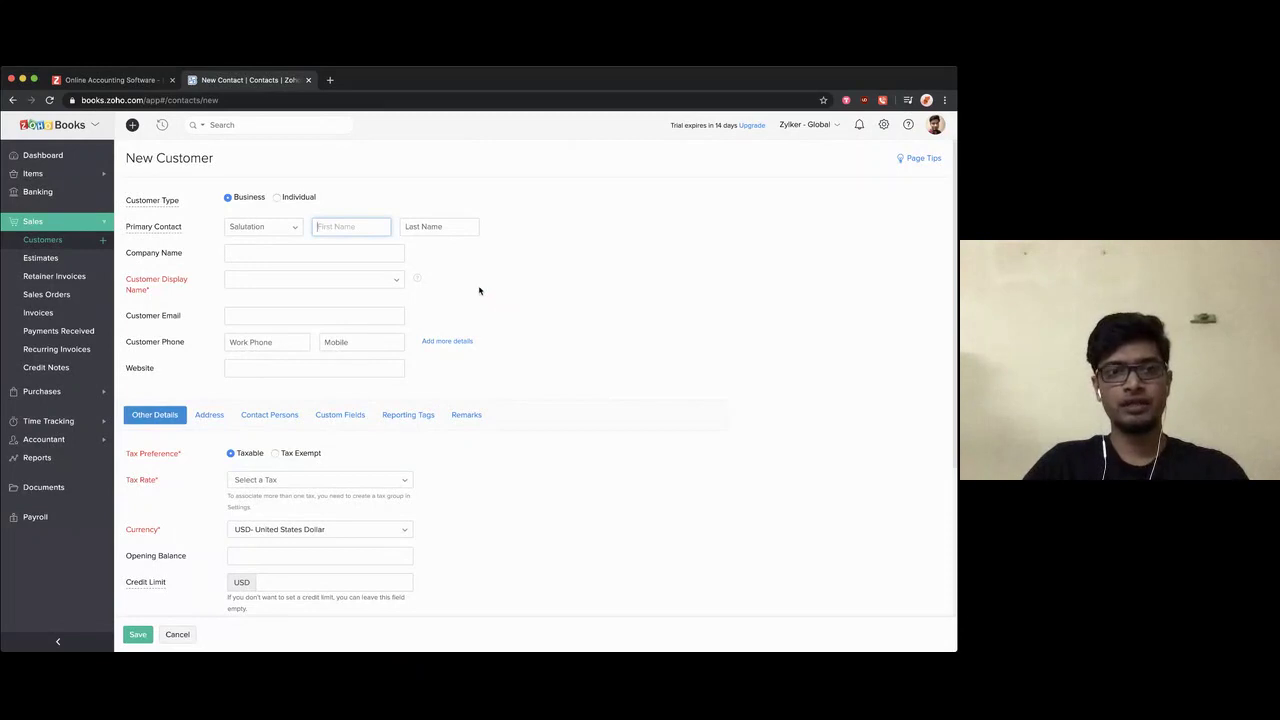
Step: Enter the primary contact with salutation Mr. and the contact's first and last name
click(260, 228)
text(Mr)
key(Return)
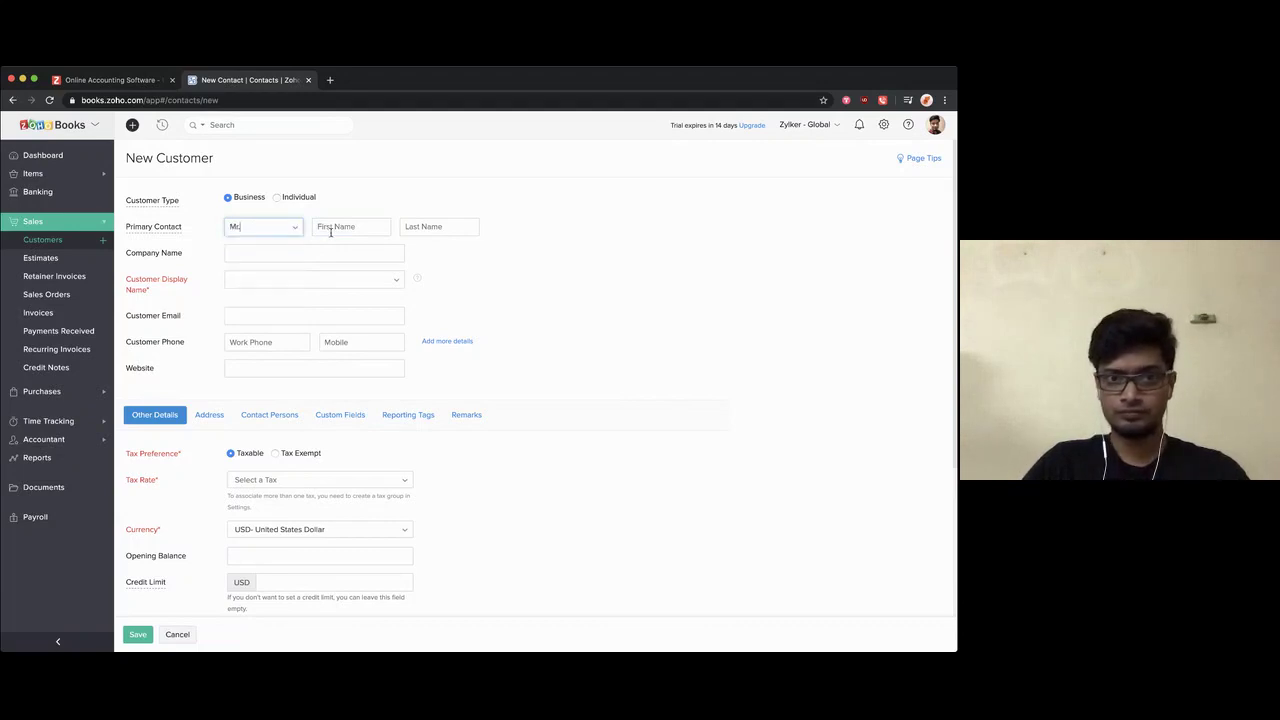
click(332, 229)
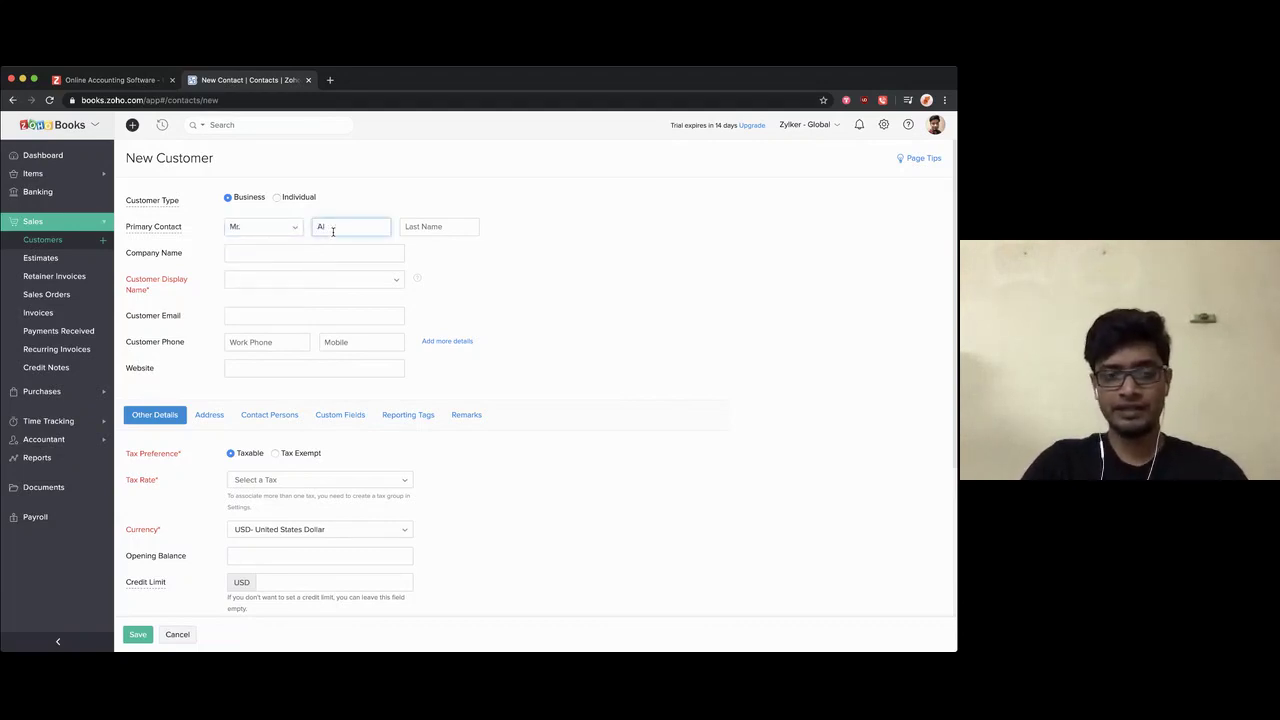
key(Tab)
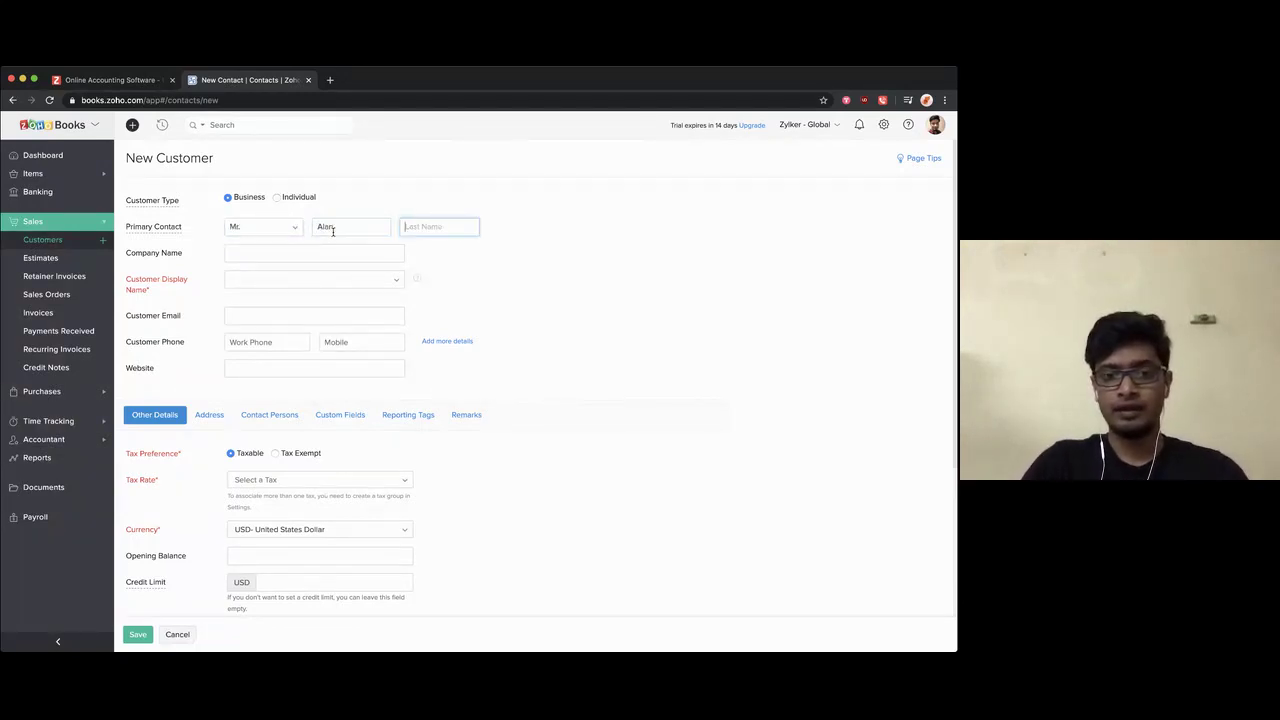
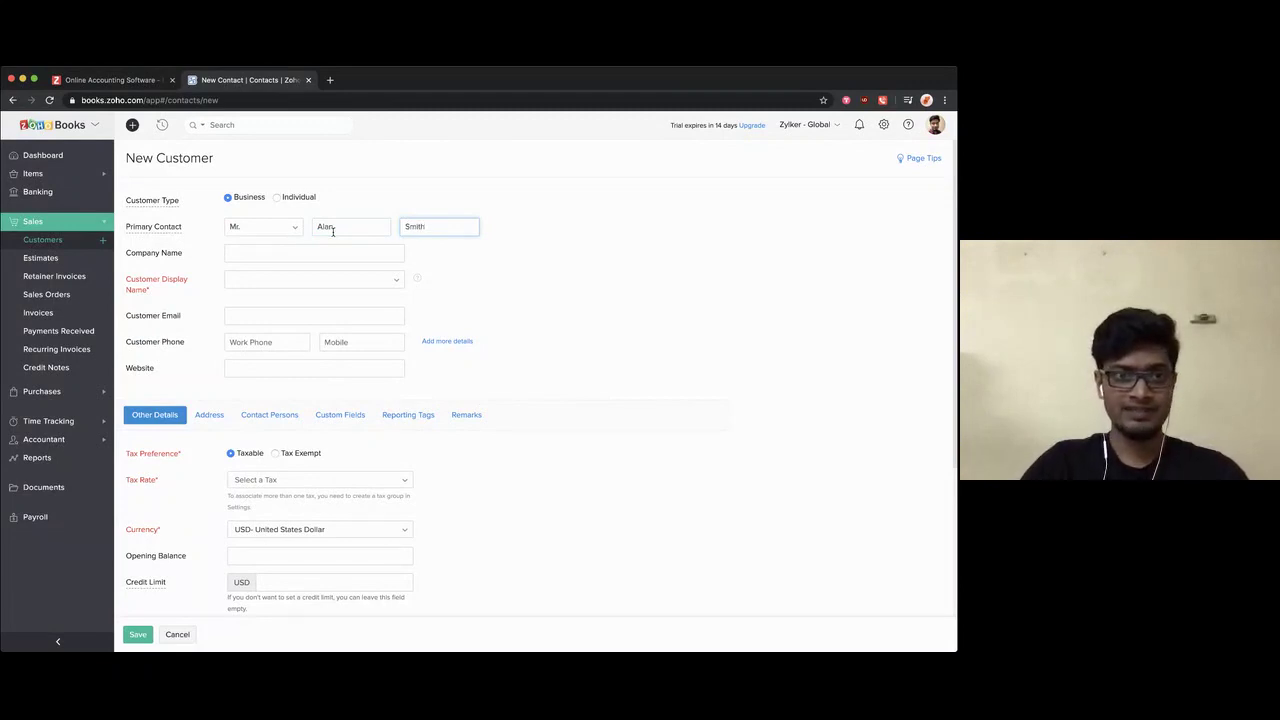
Step: Set the company name and display name to 'Pineapple Mobiles'
click(254, 258)
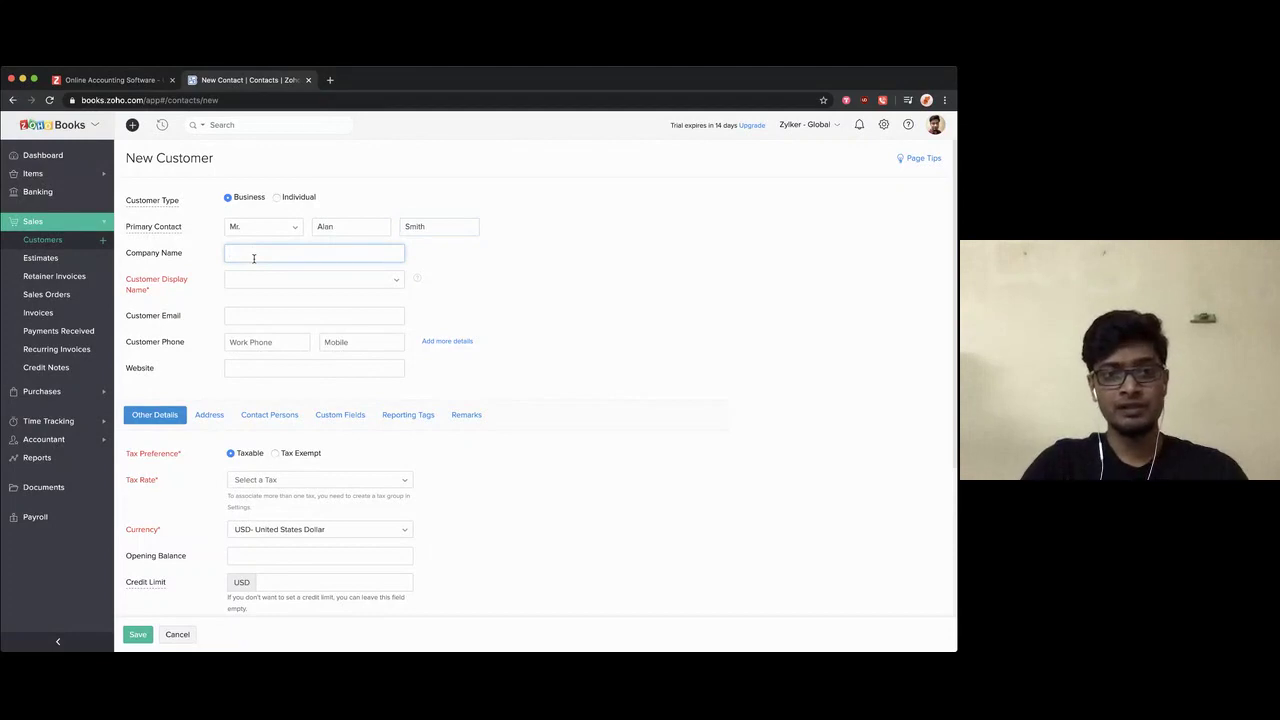
text(Pineap)
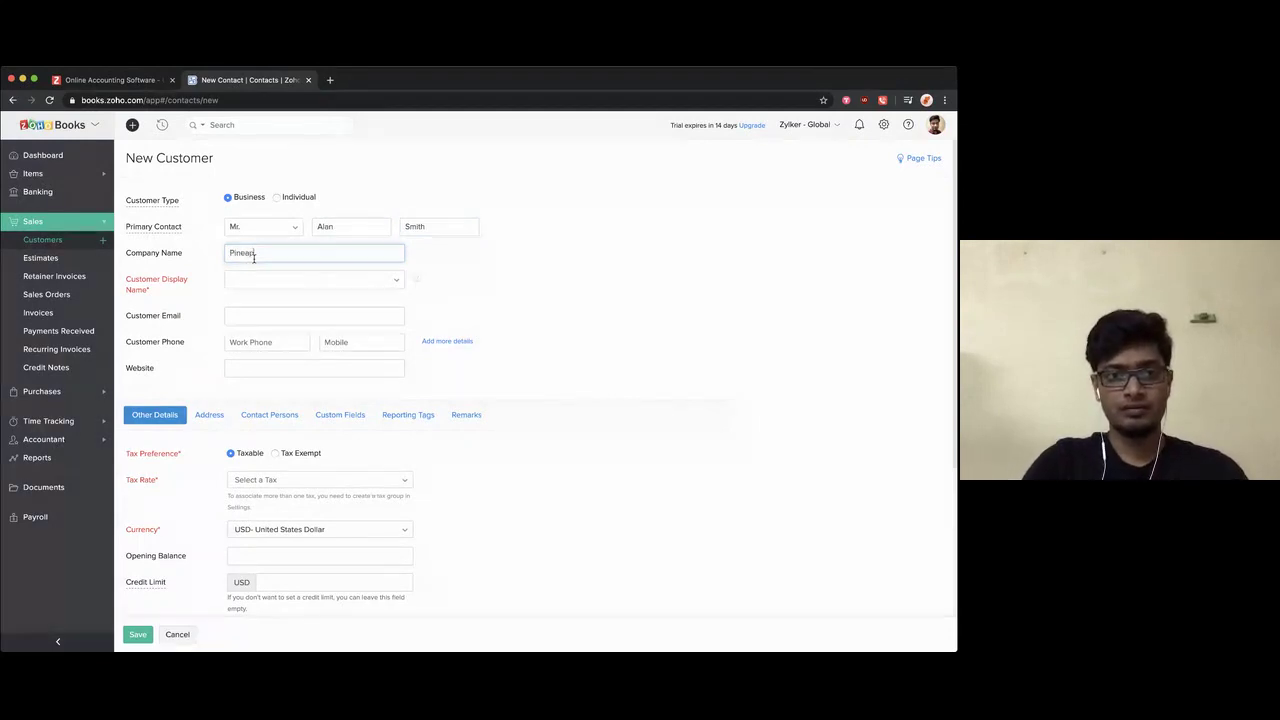
text(ple)
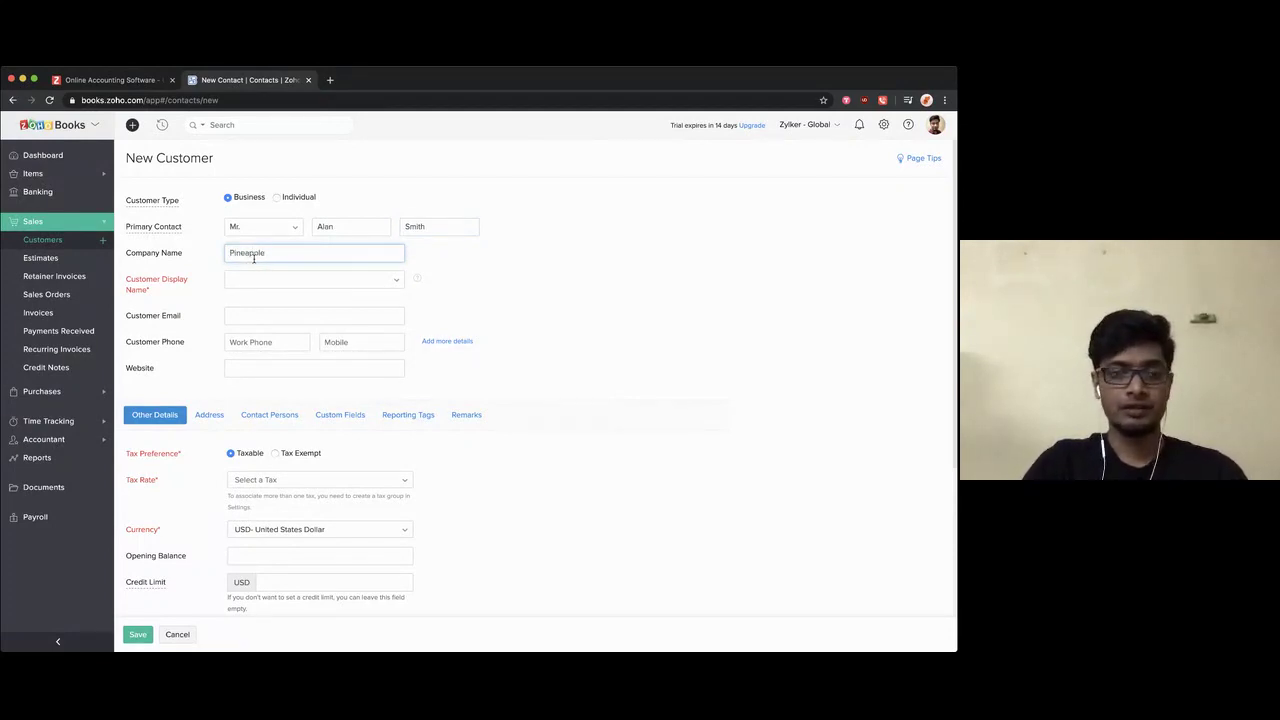
text( Mobiles)
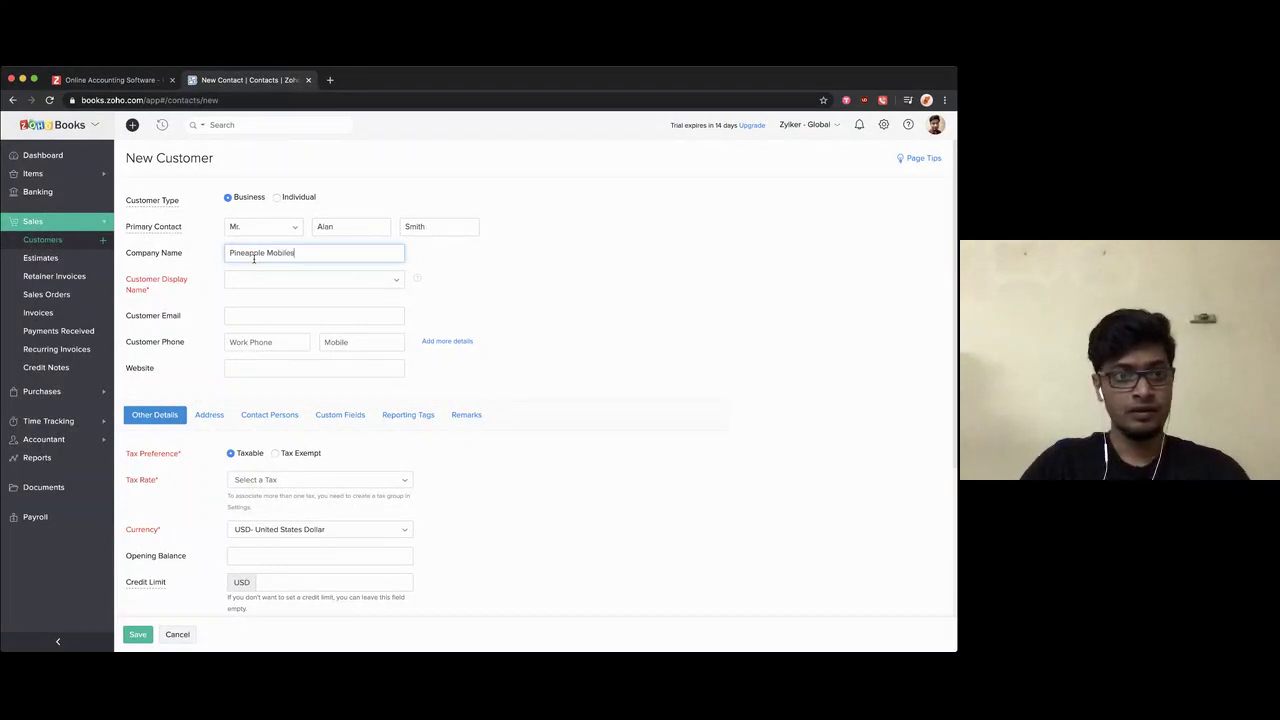
click(204, 294)
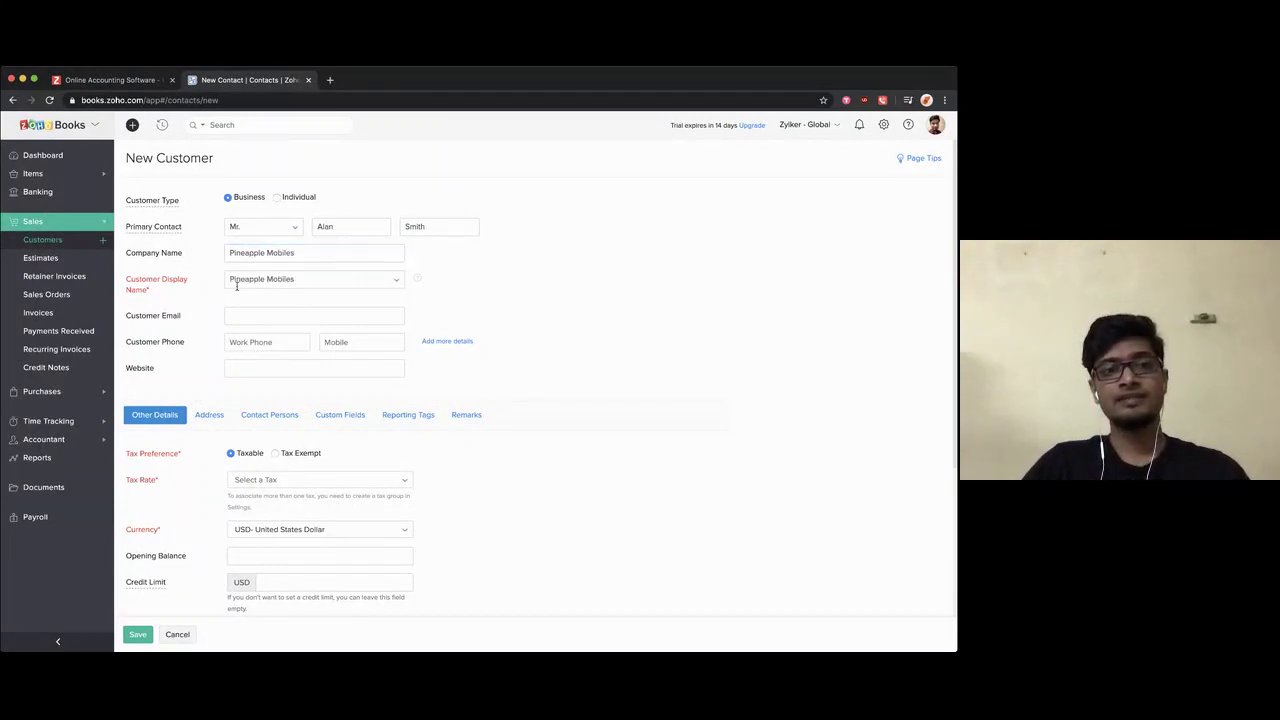
click(391, 282)
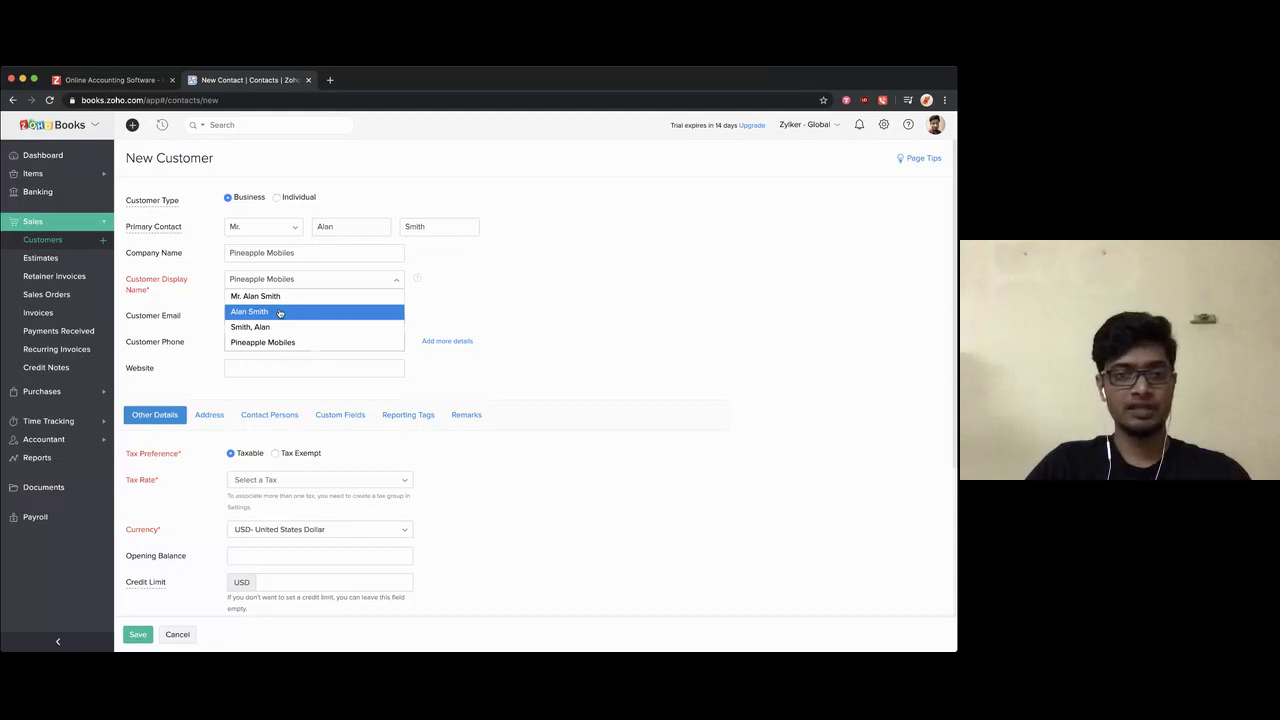
click(272, 343)
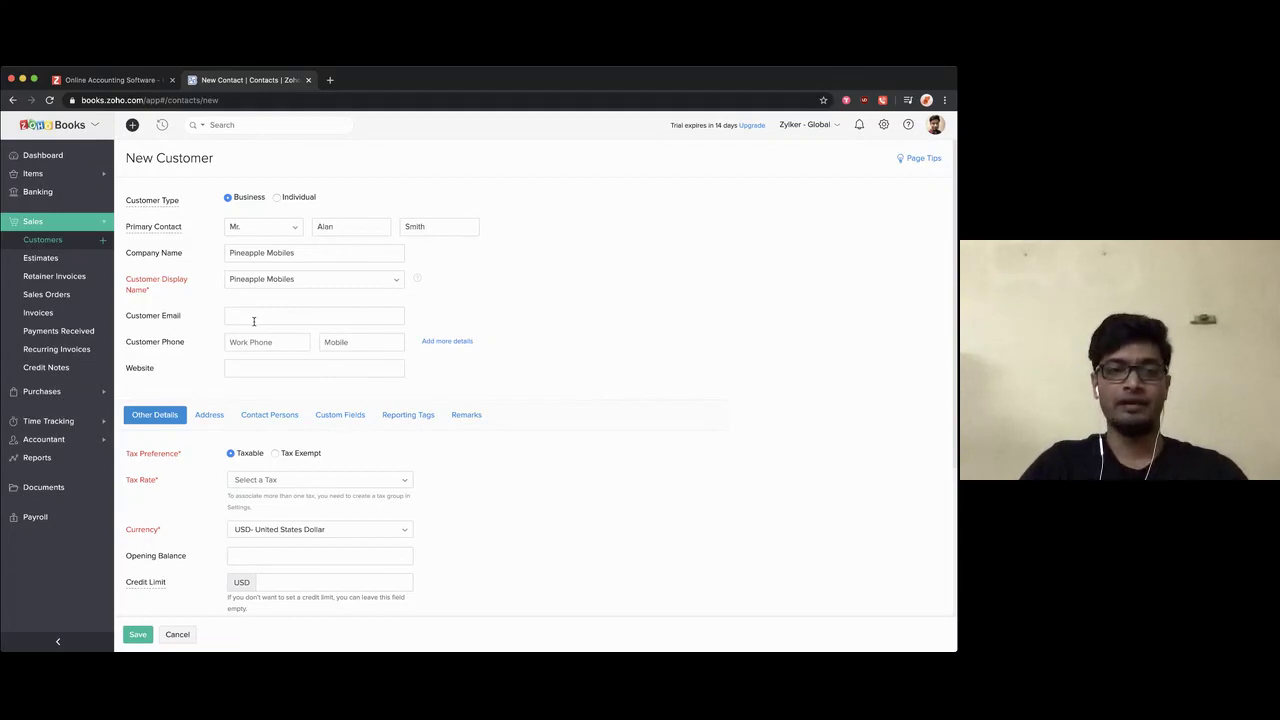
click(221, 343)
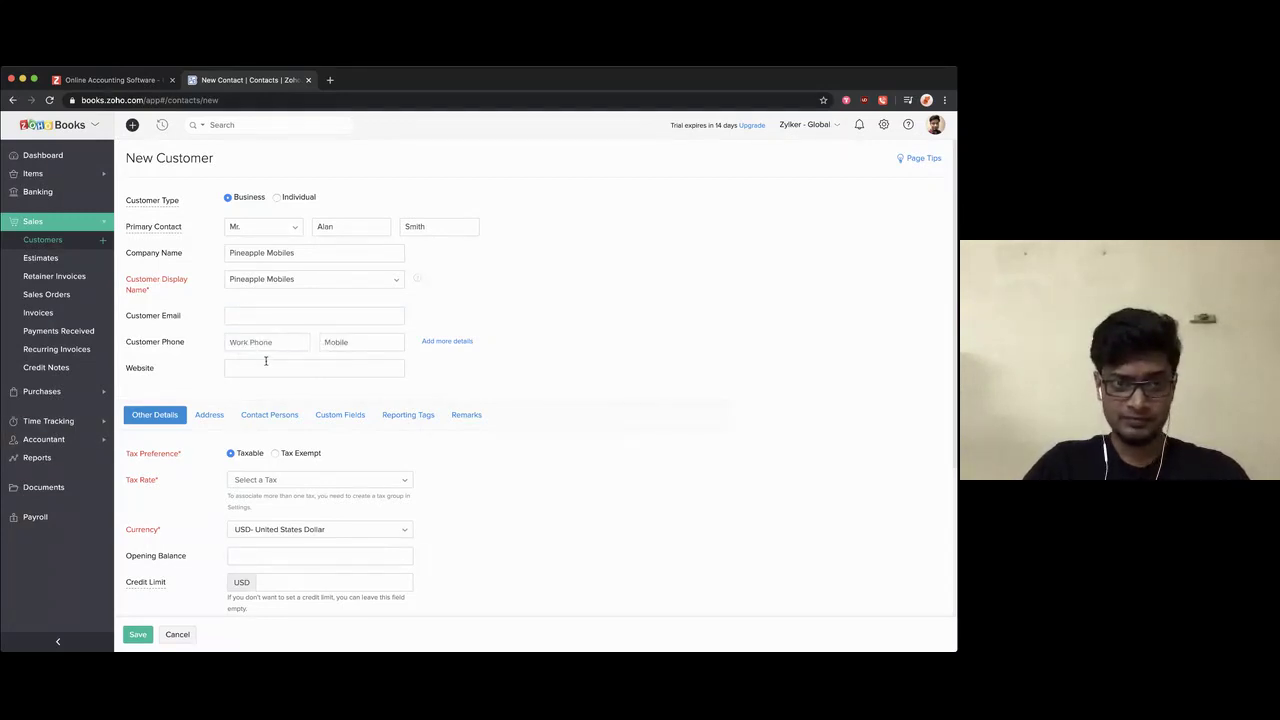
Step: Fill in the customer's e-mail address
click(249, 318)
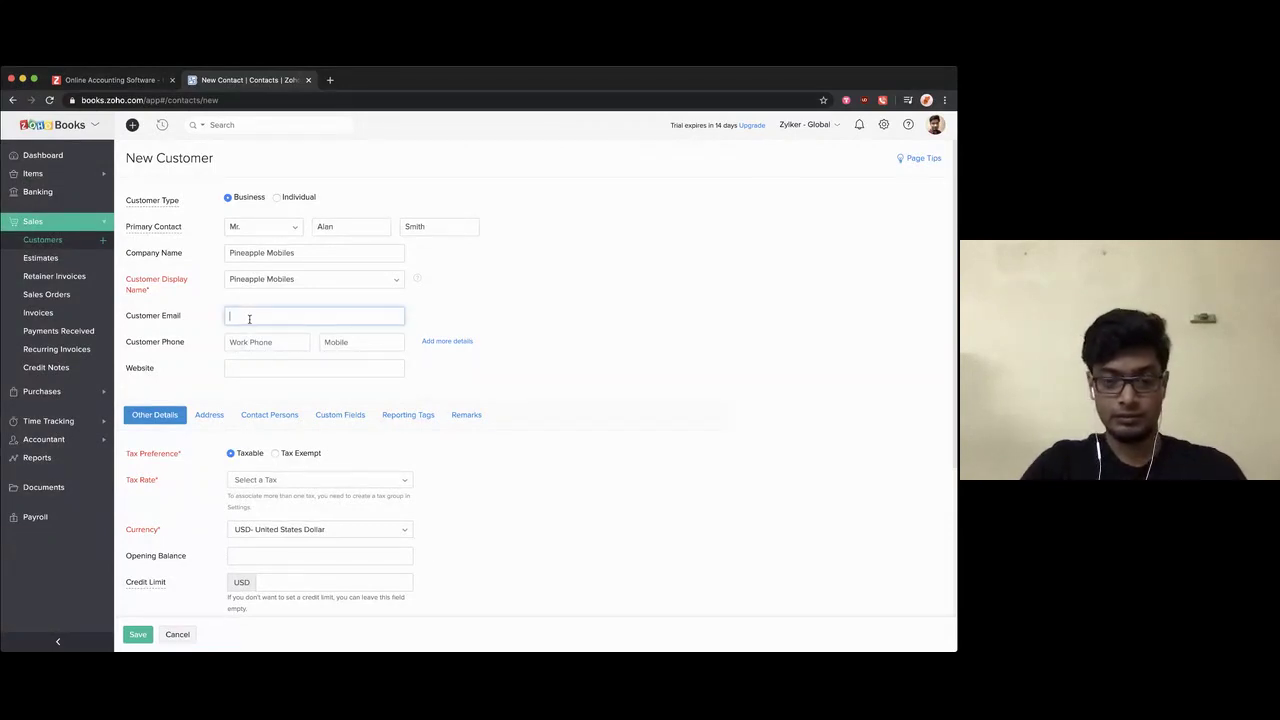
click(196, 301)
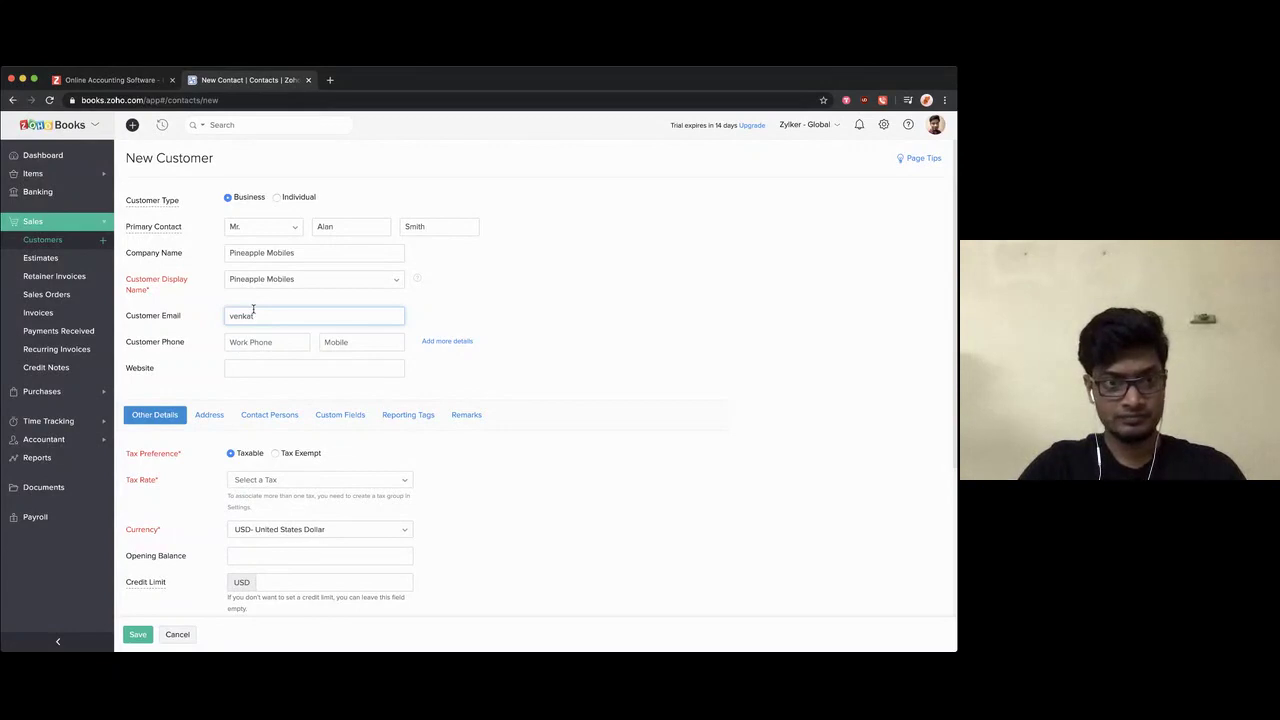
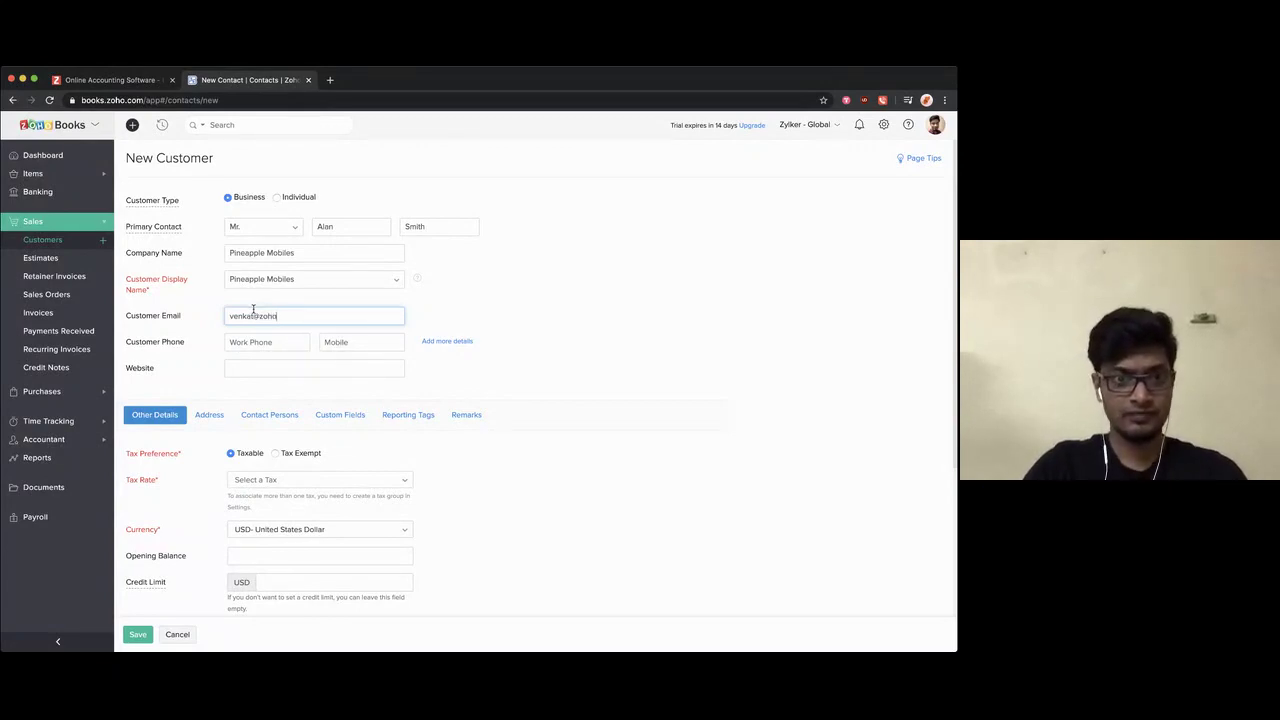
click(201, 394)
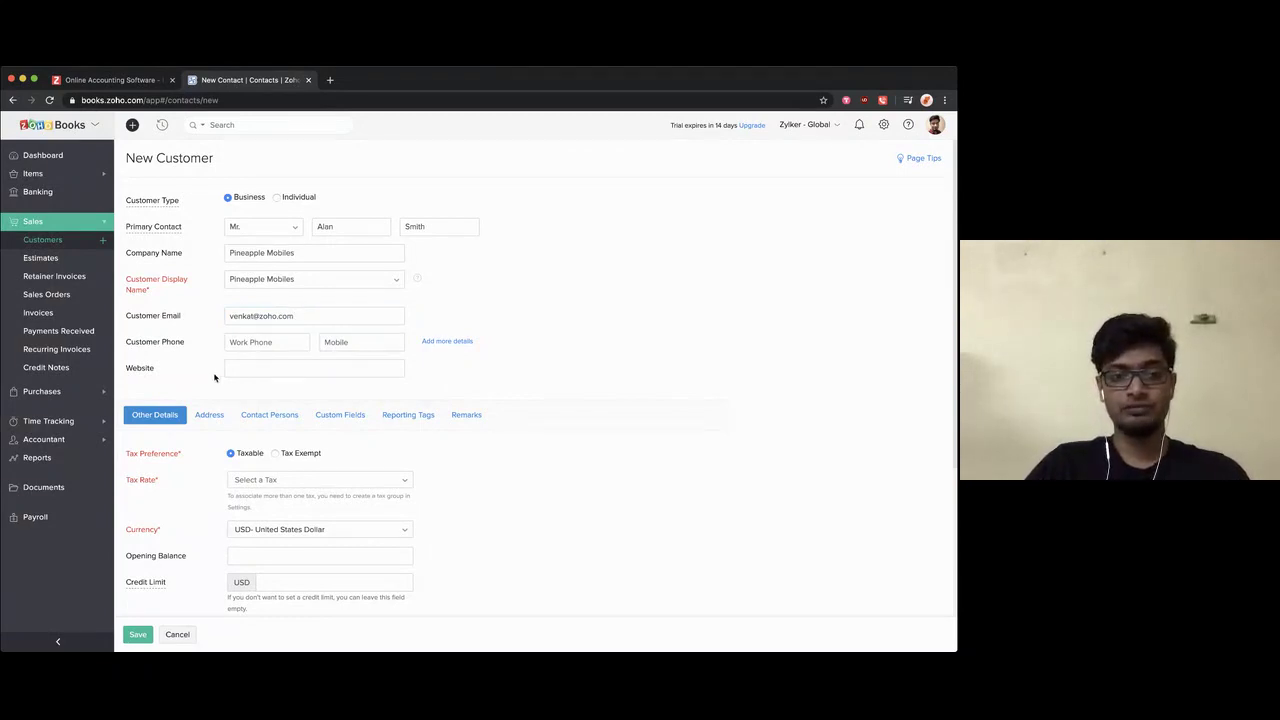
Step: Apply Standard Rate [20%], then try Tax Exempt with NON-PROFIT ORG and Tax Authority 1
scroll(214, 377, down, 2)
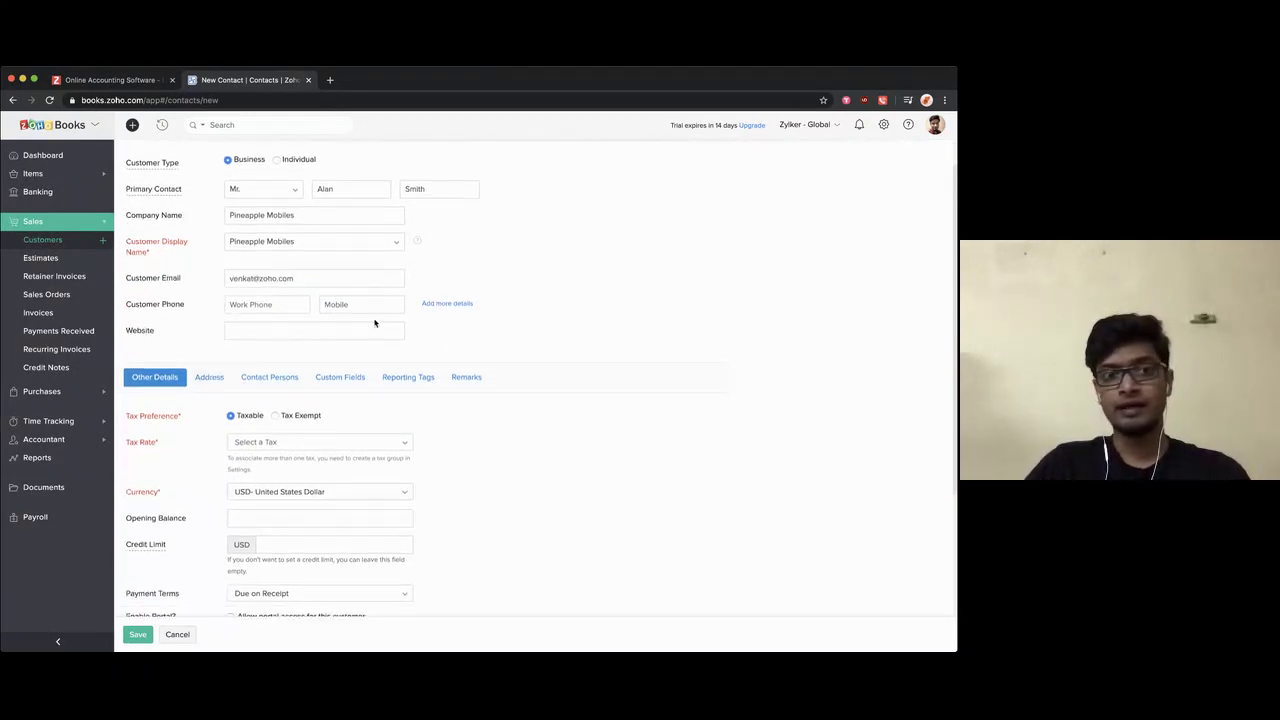
scroll(298, 340, down, 5)
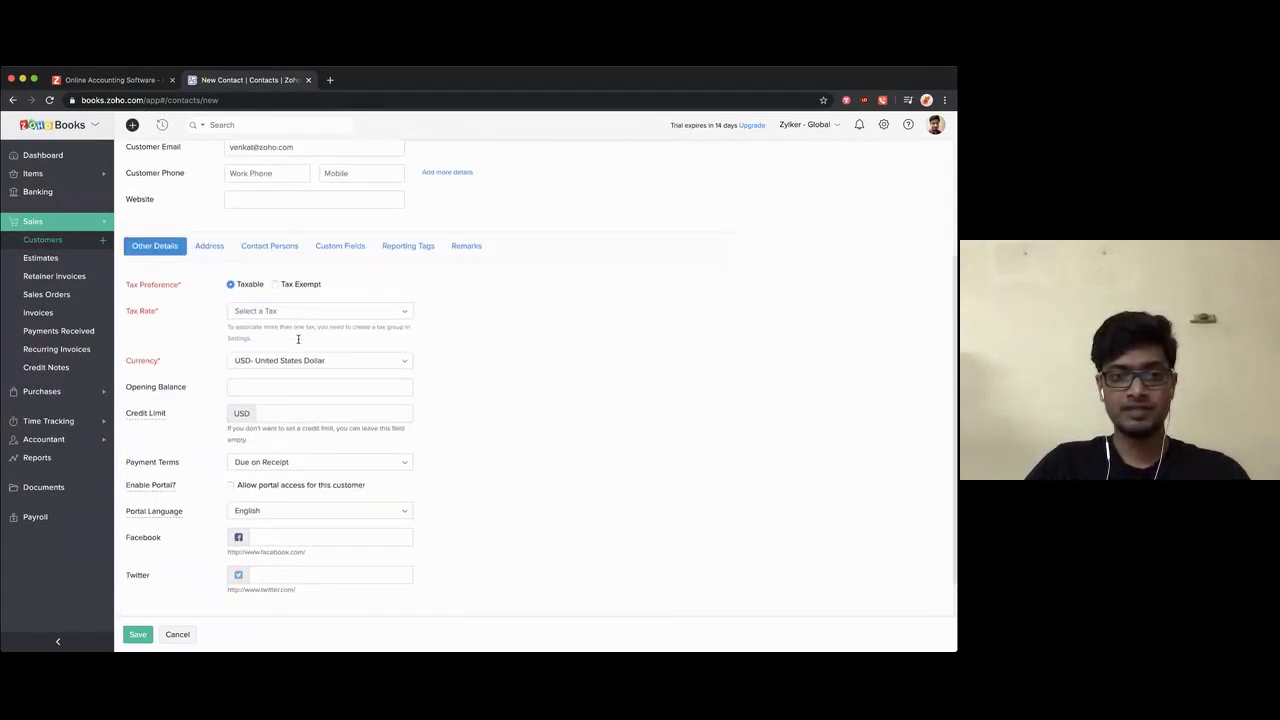
scroll(298, 343, down, 1)
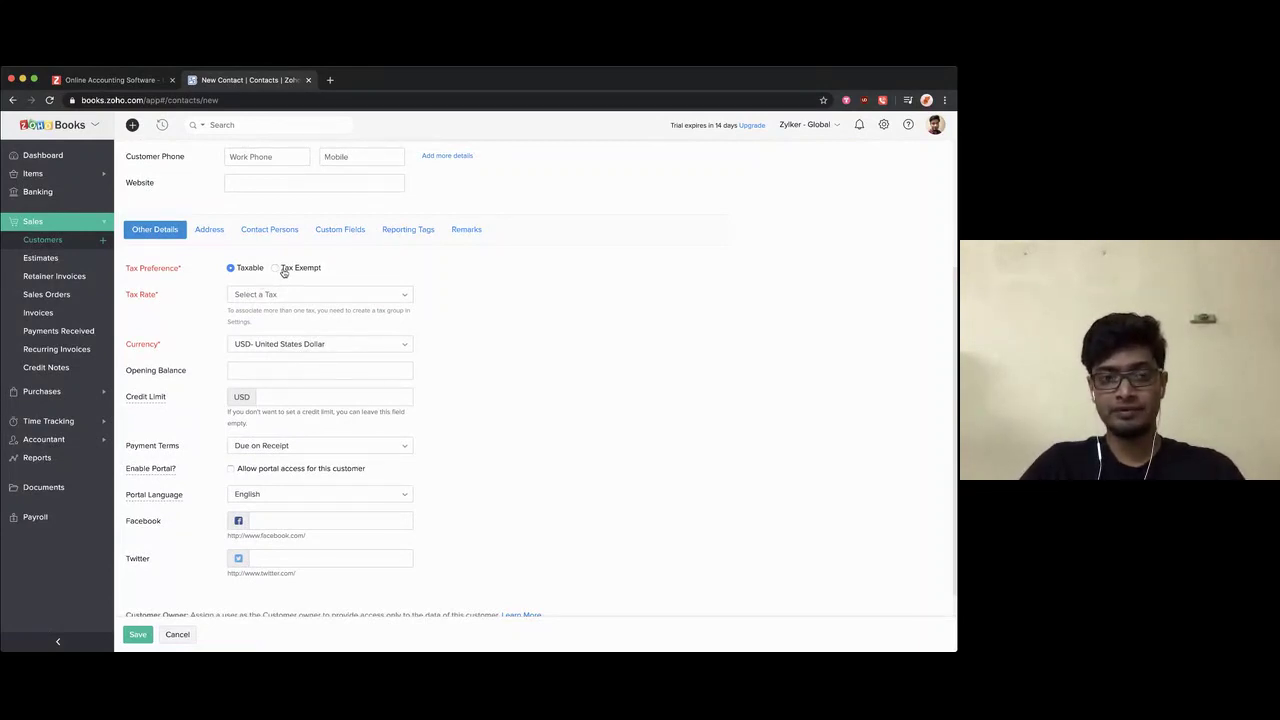
click(242, 292)
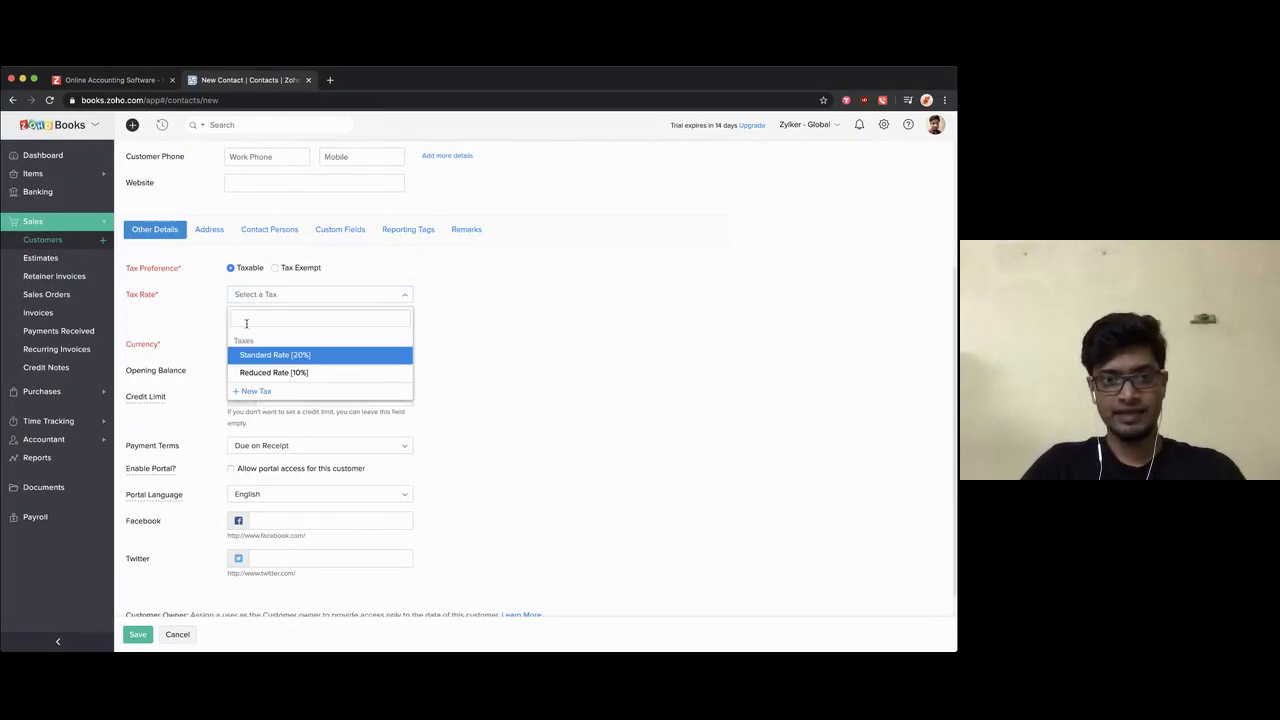
click(255, 357)
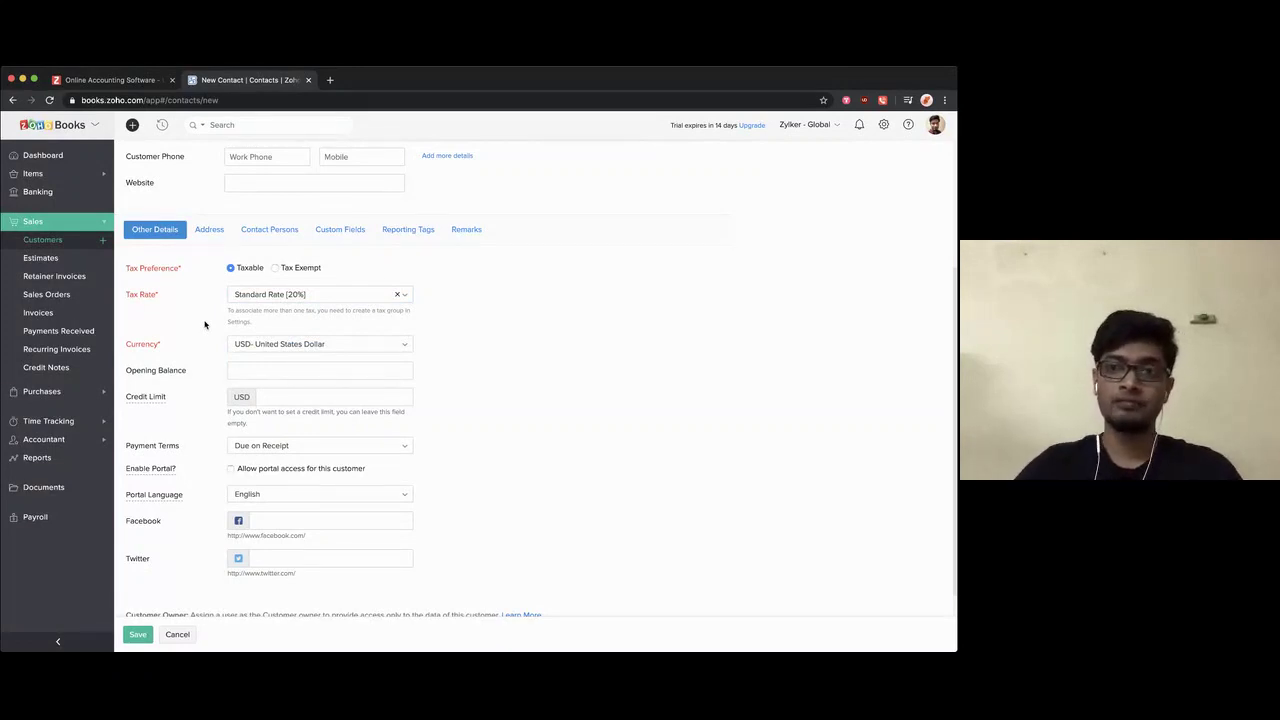
click(311, 270)
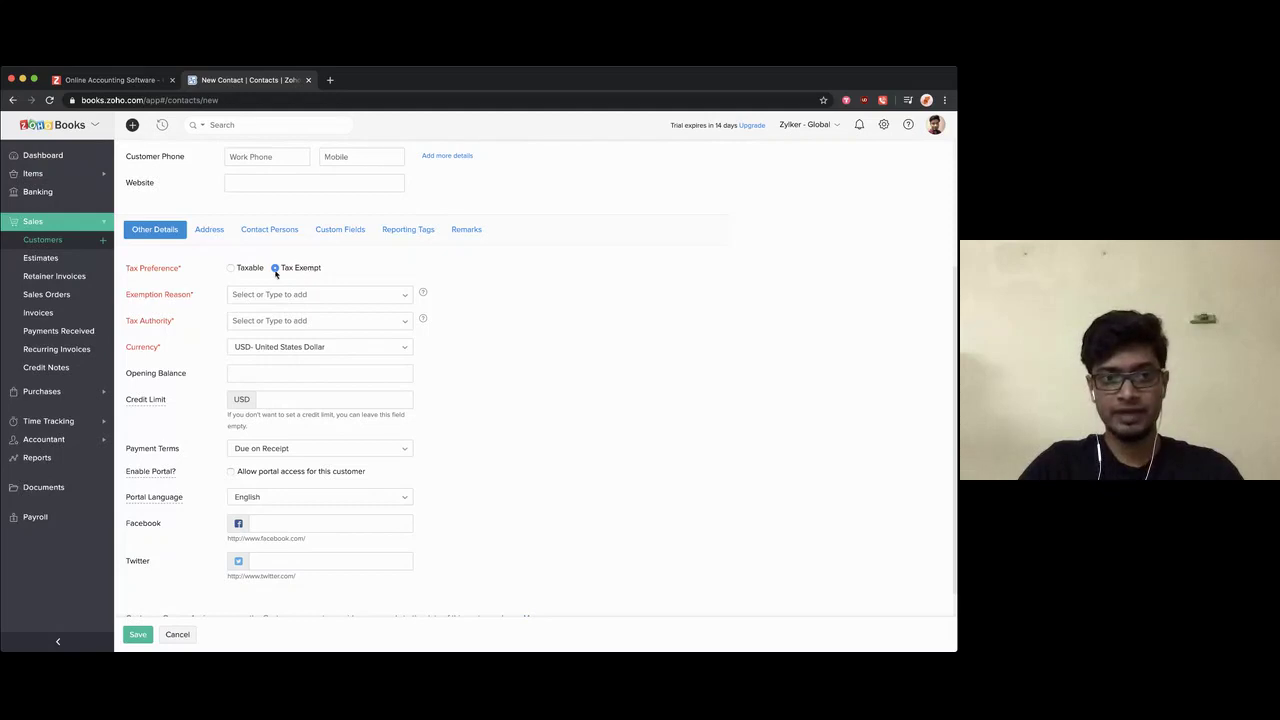
click(279, 294)
click(274, 314)
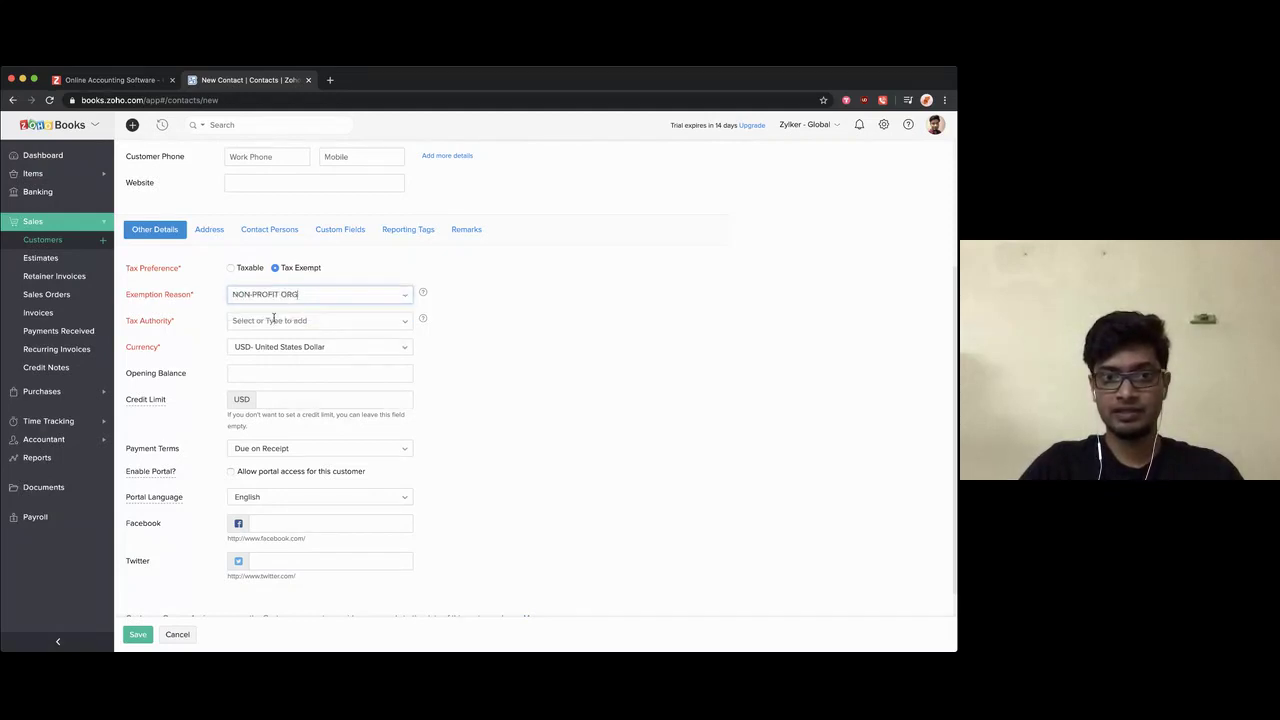
click(272, 320)
click(265, 336)
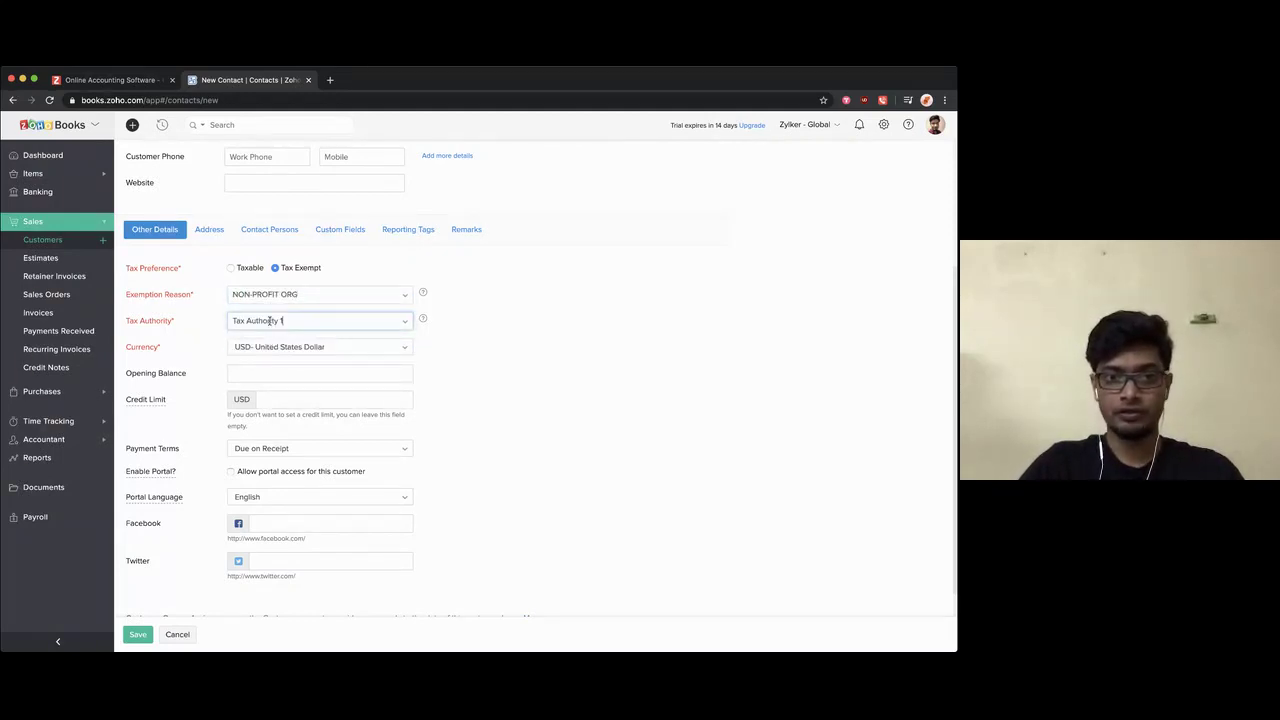
Step: Revert to taxable at Standard Rate [20%] and set the currency to EUR- Euro
click(247, 267)
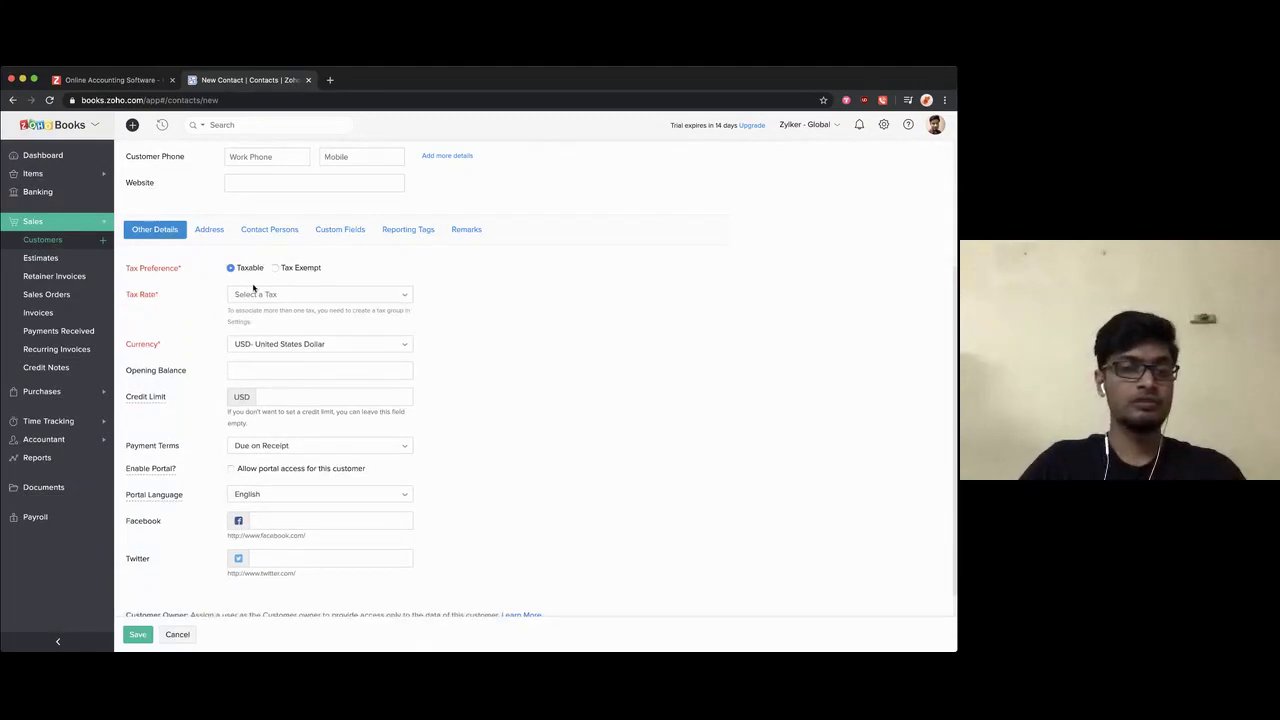
click(256, 295)
click(256, 355)
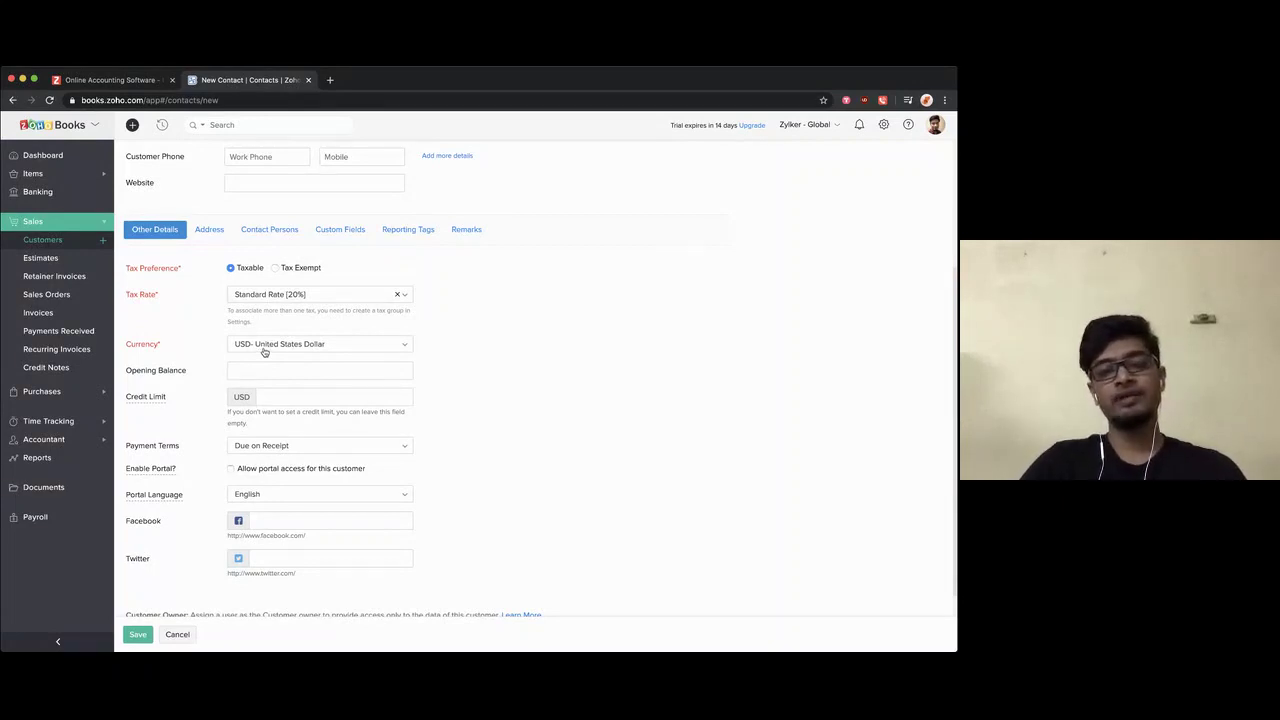
click(265, 350)
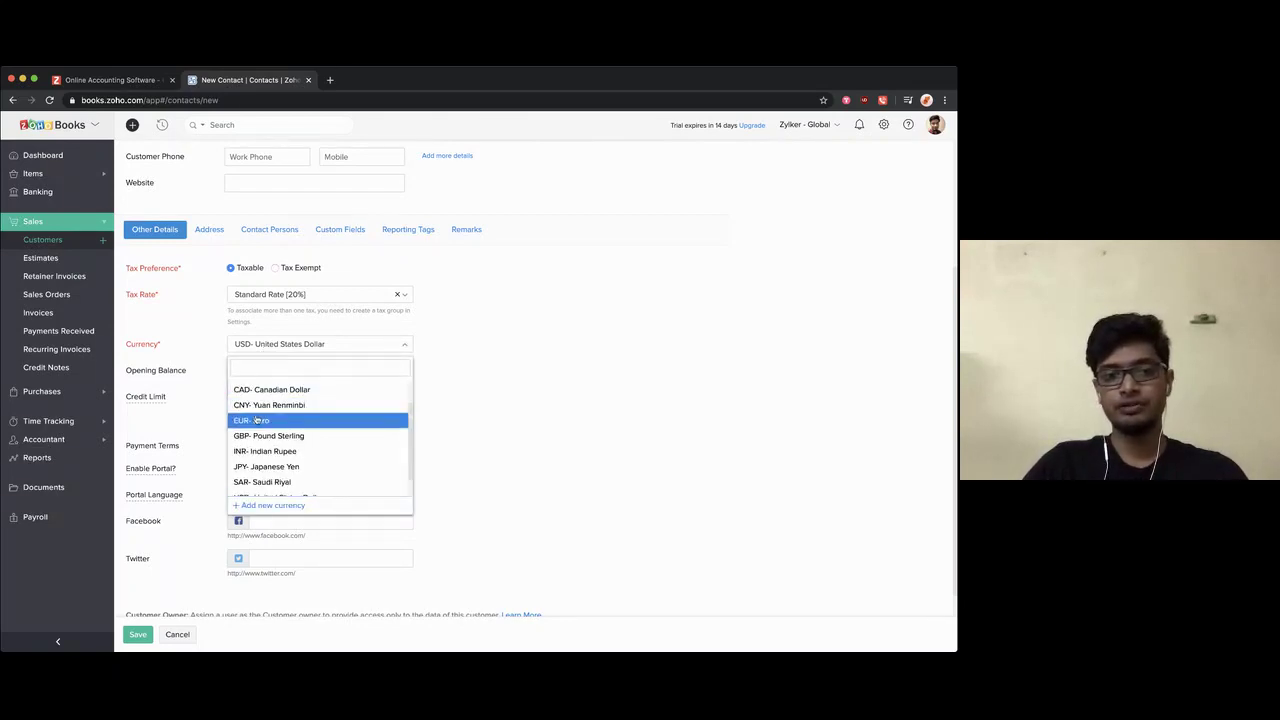
click(256, 420)
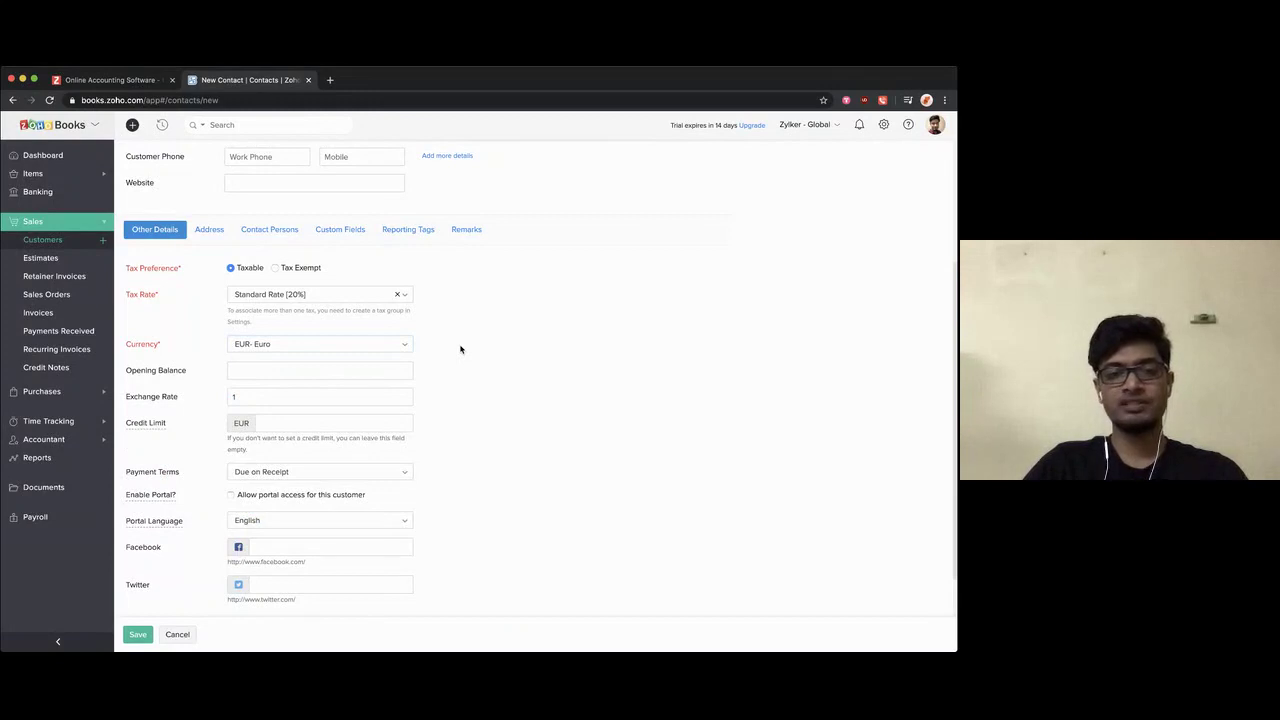
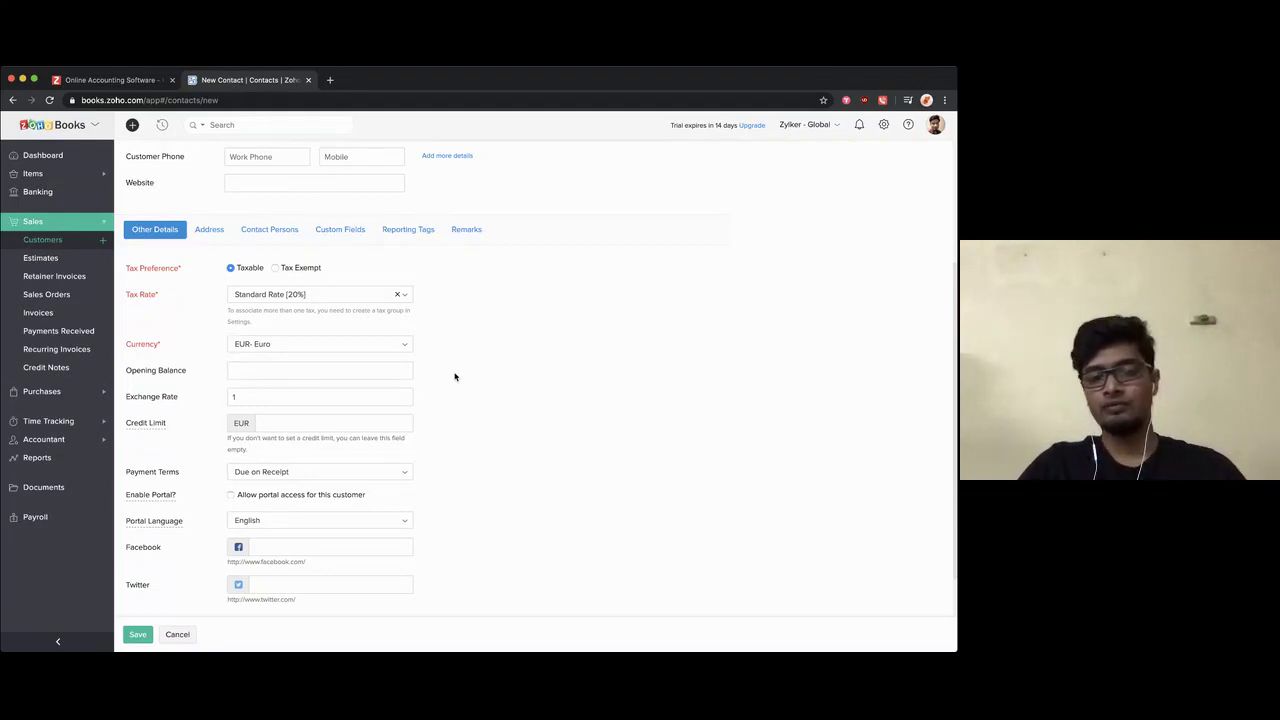
Step: Change the customer's currency to USD- United States Dollar
click(332, 350)
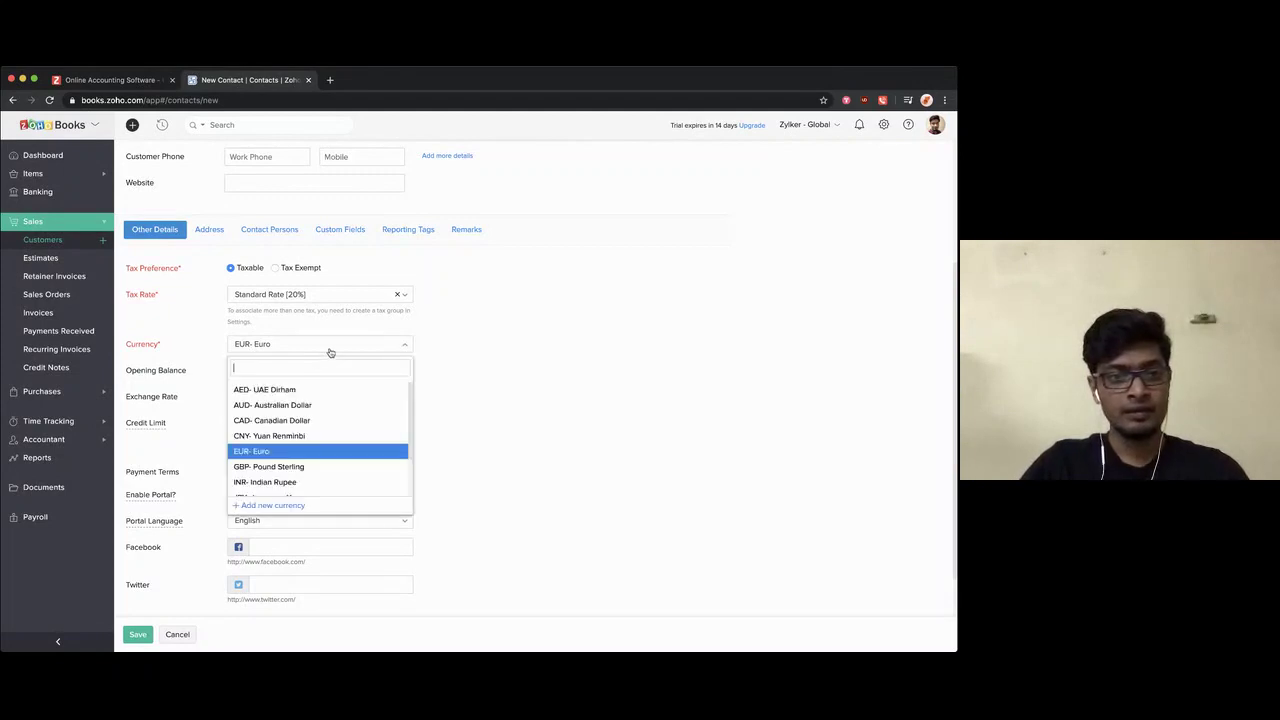
text(us)
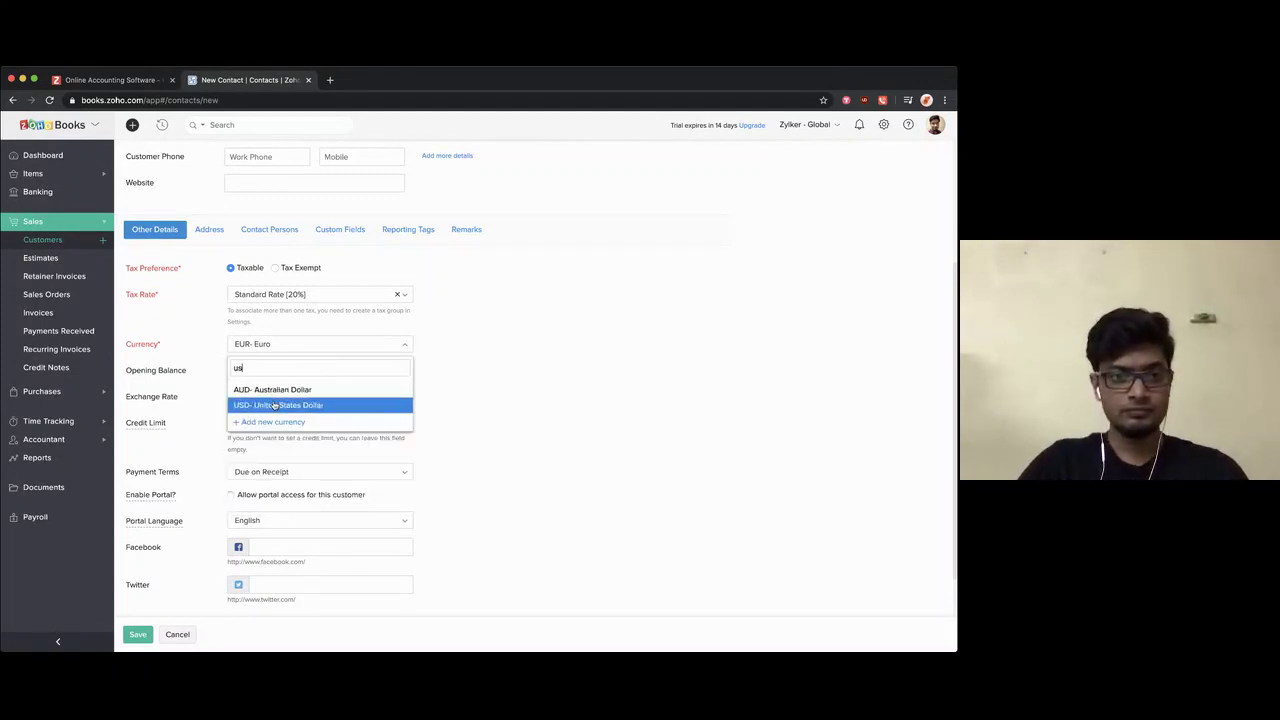
click(274, 405)
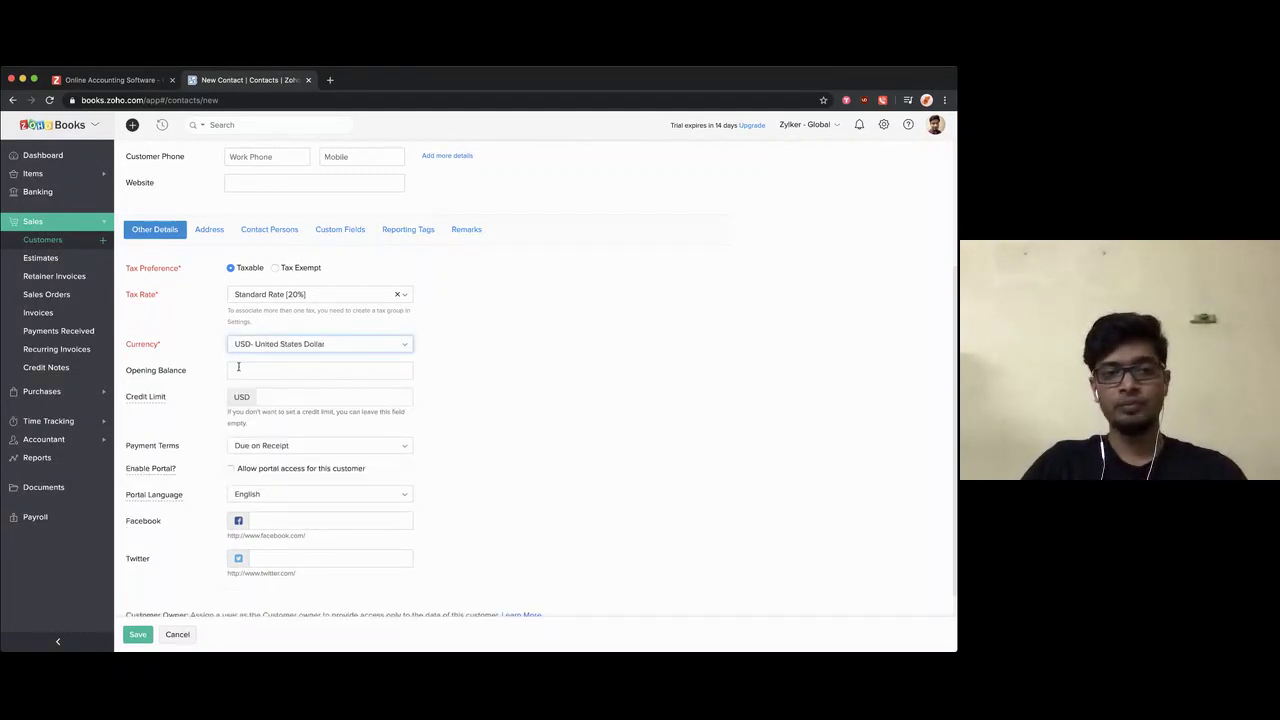
Step: Enter an opening balance of 100 for the customer
click(238, 367)
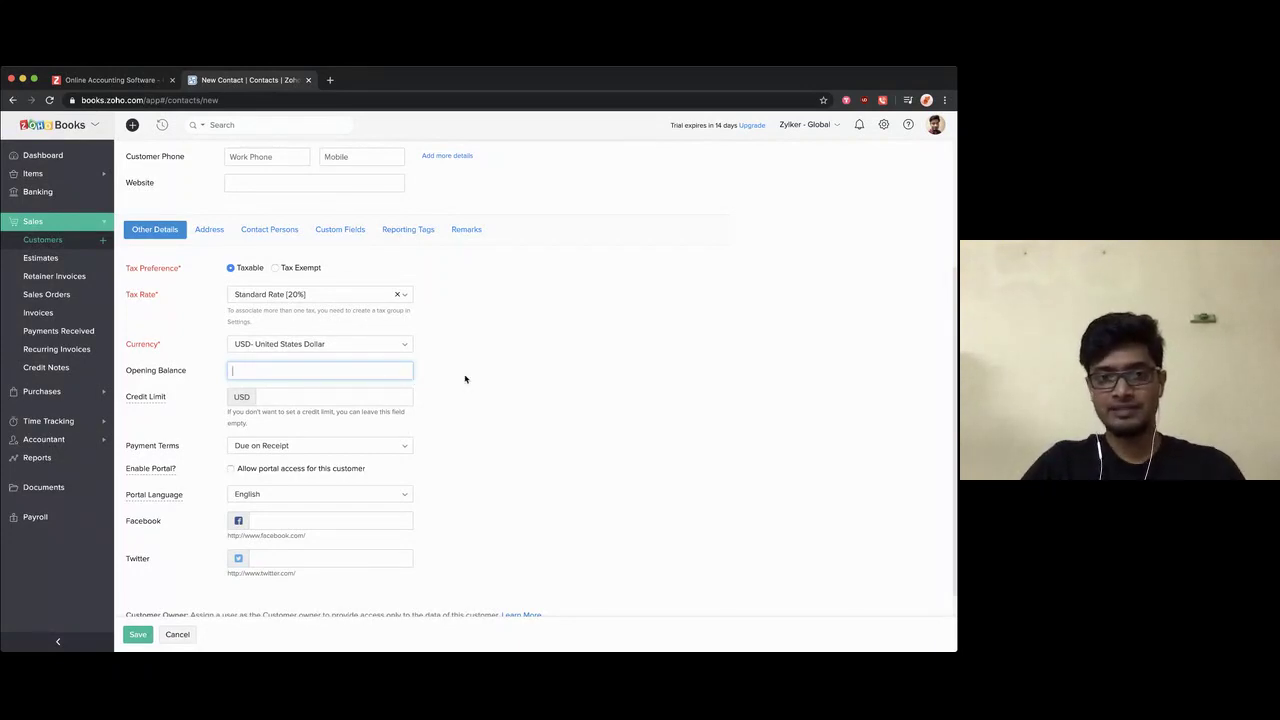
scroll(486, 381, up, 3)
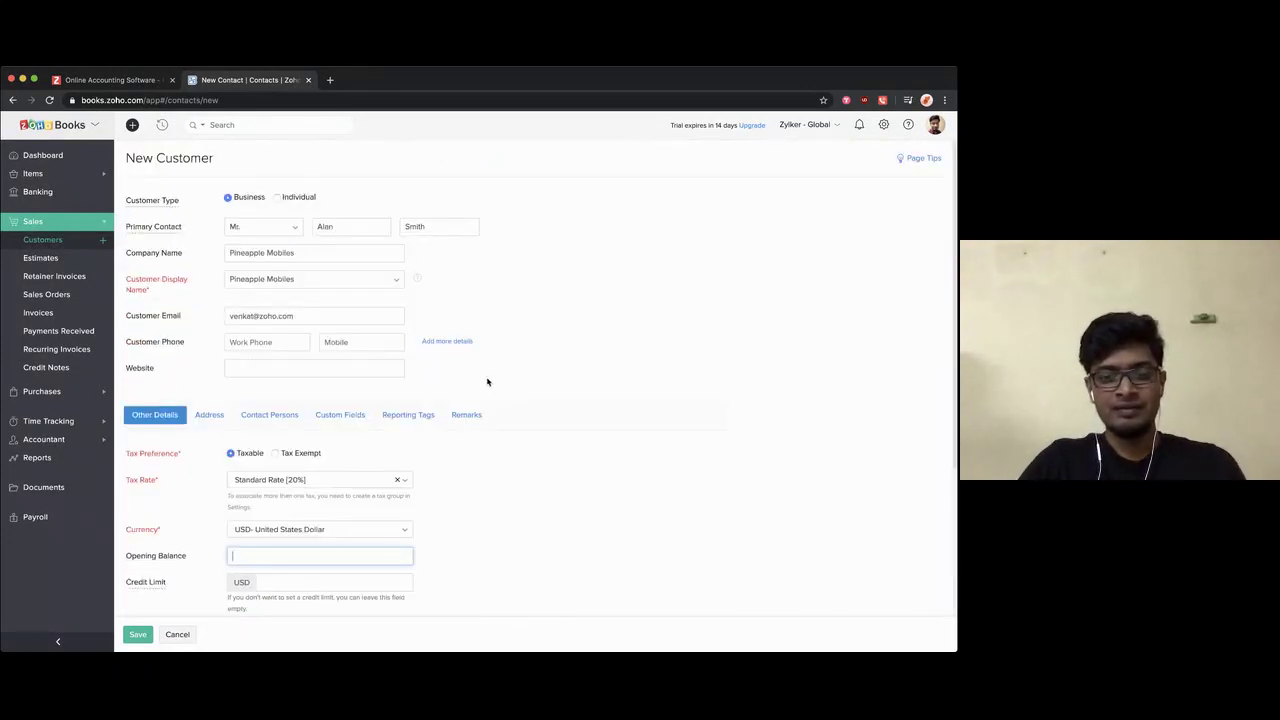
click(556, 354)
scroll(556, 354, down, 3)
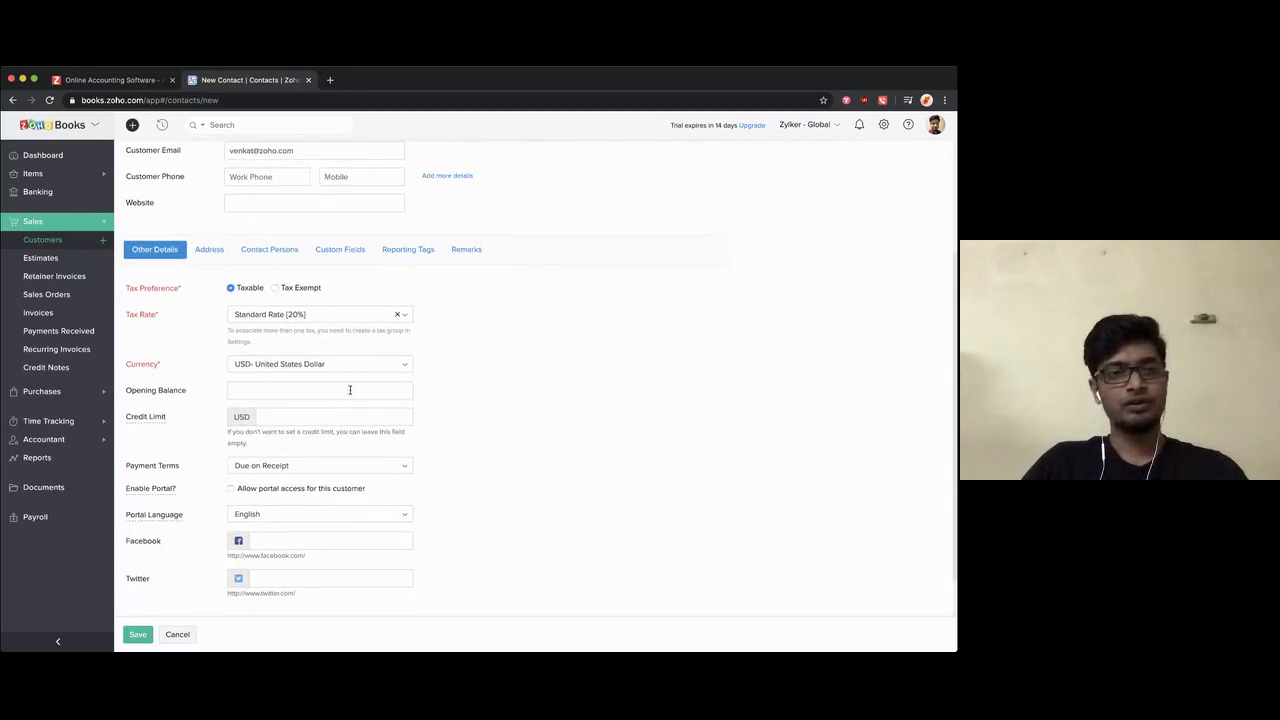
click(350, 390)
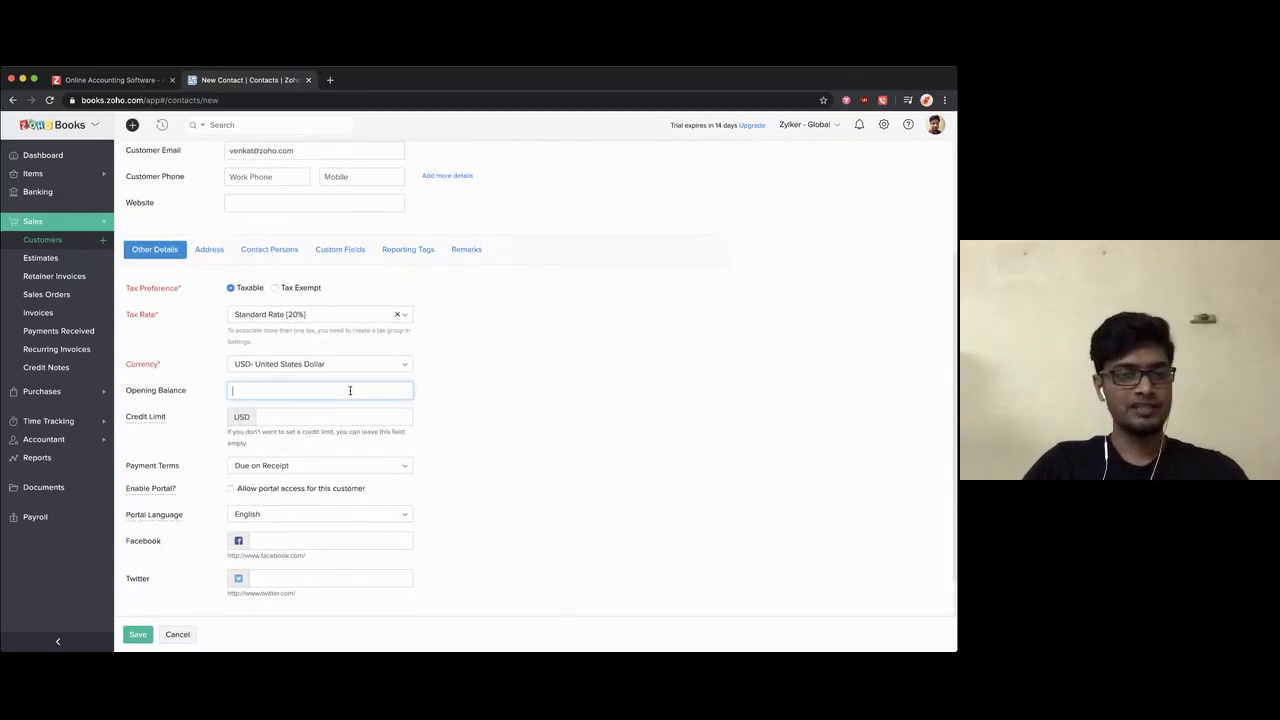
click(501, 398)
scroll(501, 398, up, 3)
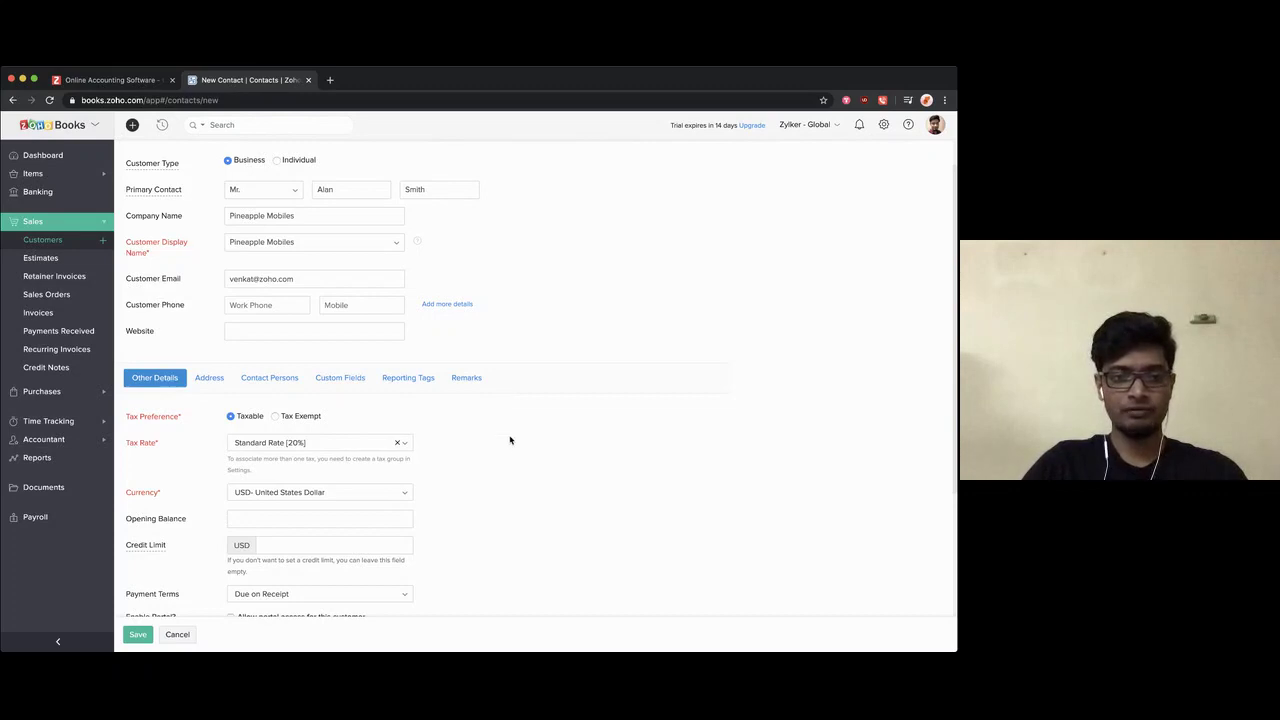
click(356, 520)
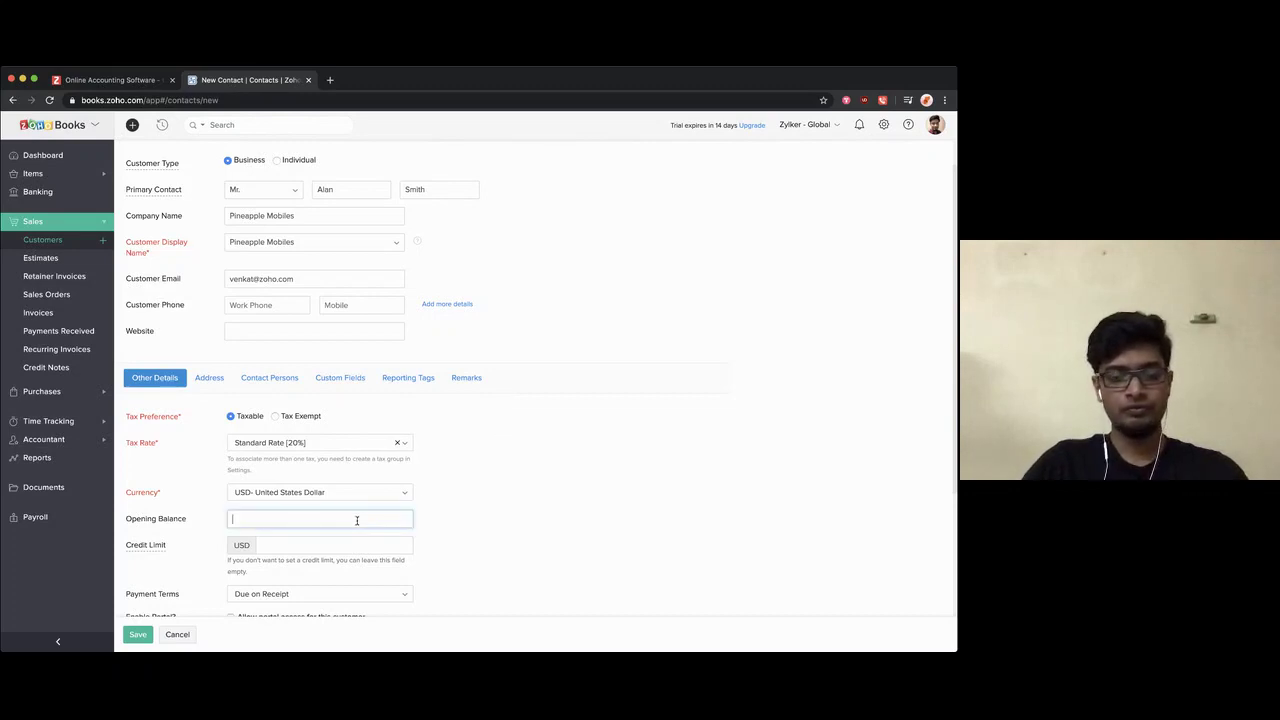
text(100)
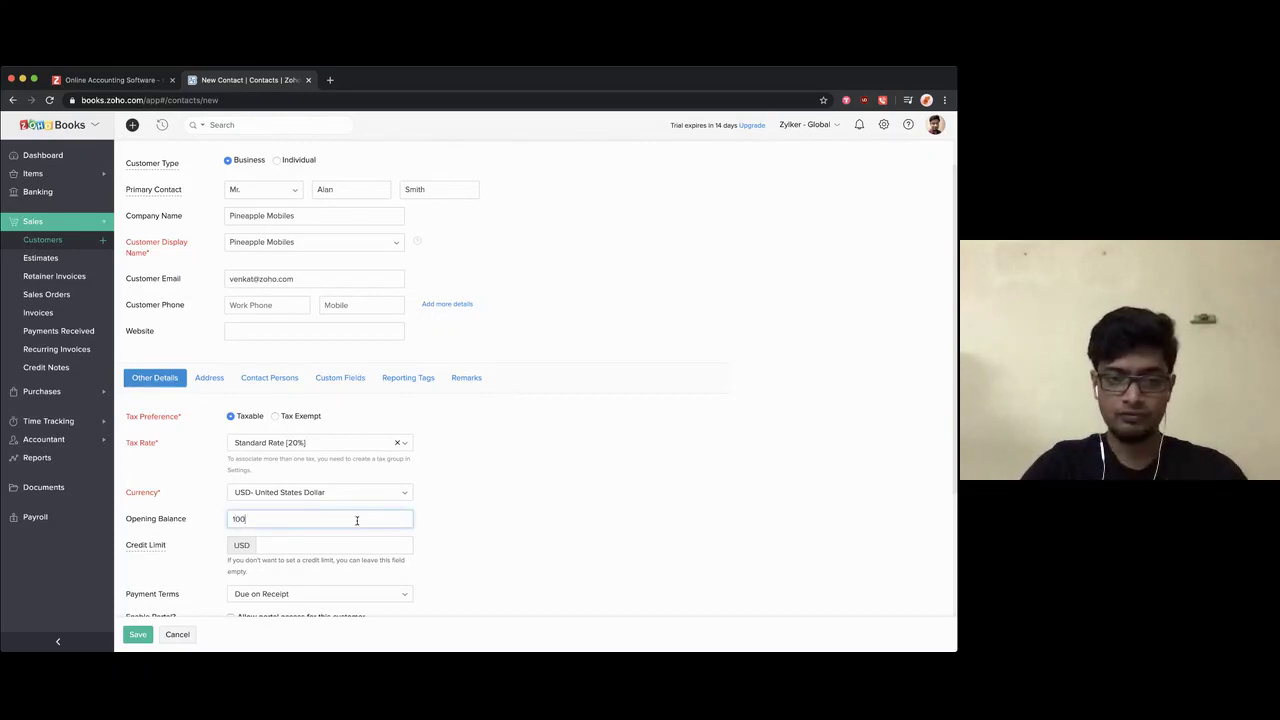
click(456, 522)
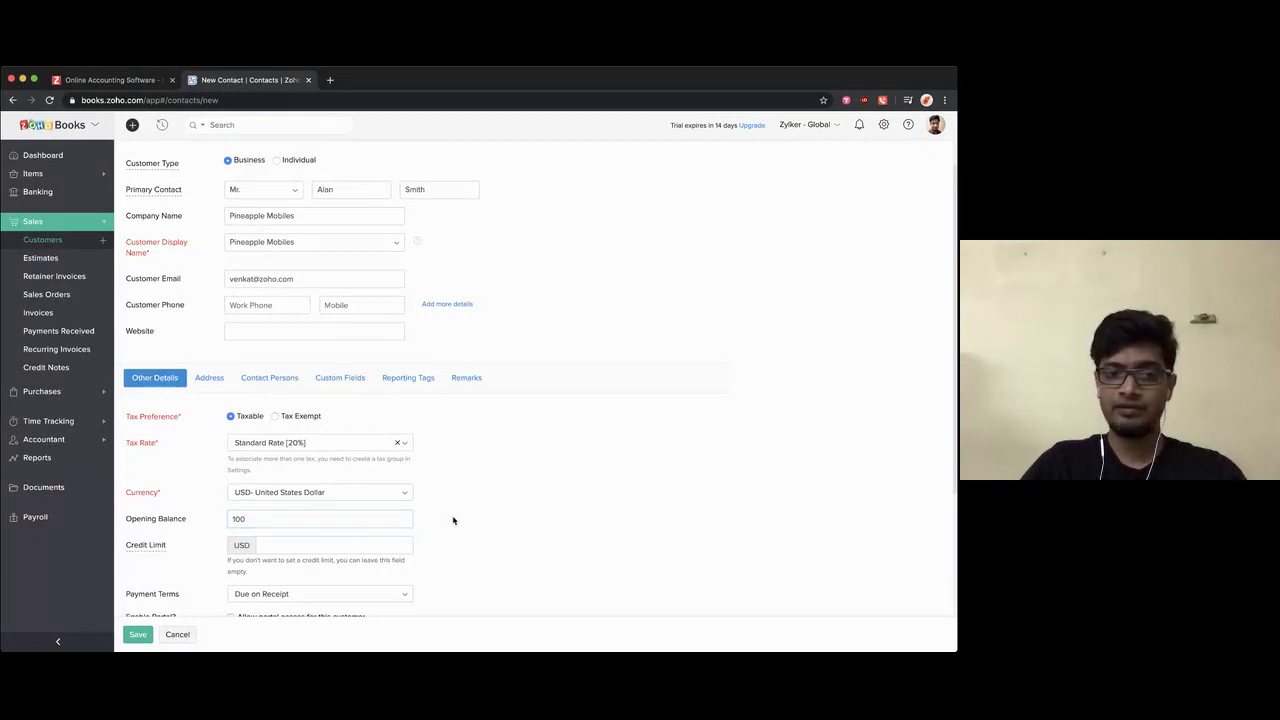
scroll(456, 522, down, 2)
Step: Keep the payment terms at Due on Receipt
mouse_move(177, 455)
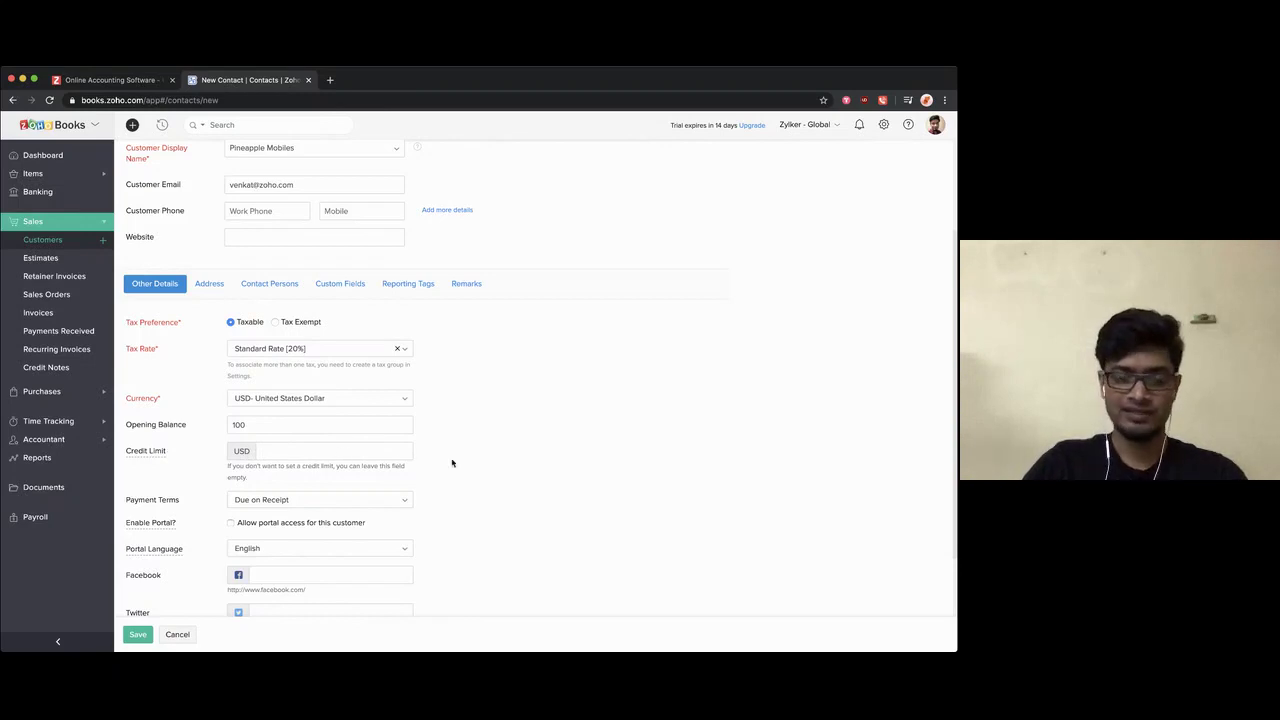
scroll(451, 460, down, 2)
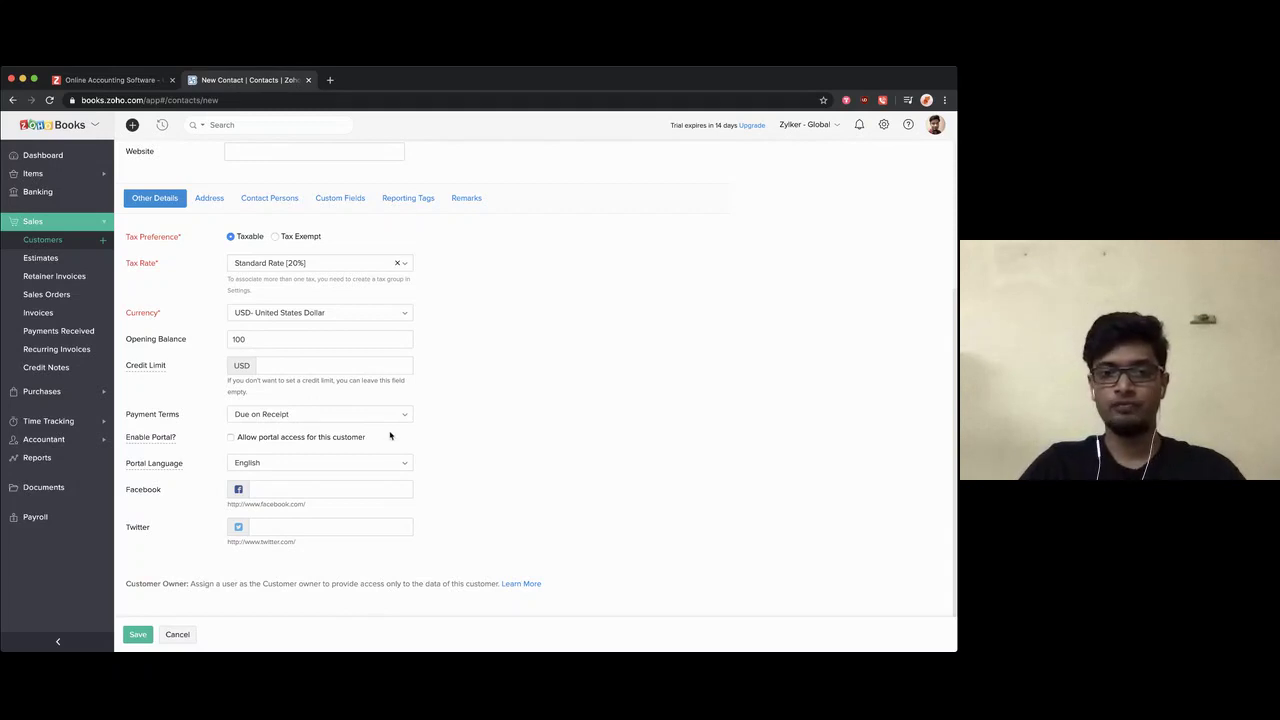
click(396, 420)
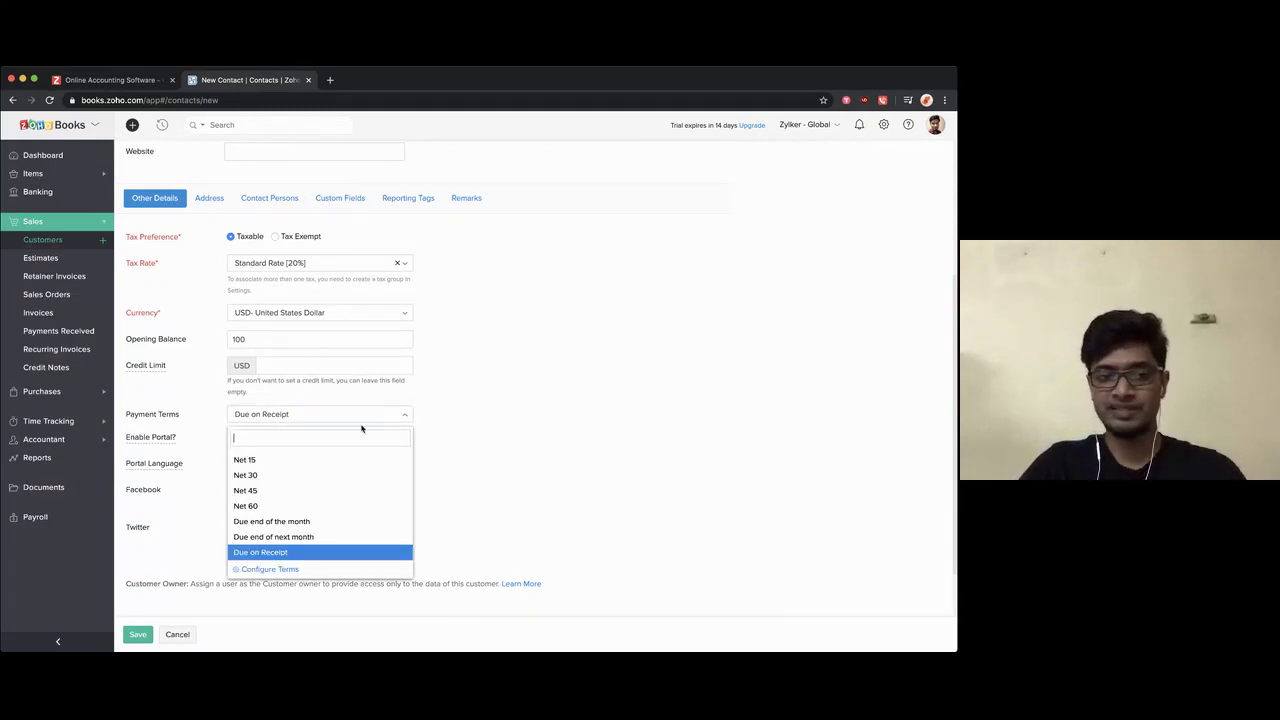
click(460, 429)
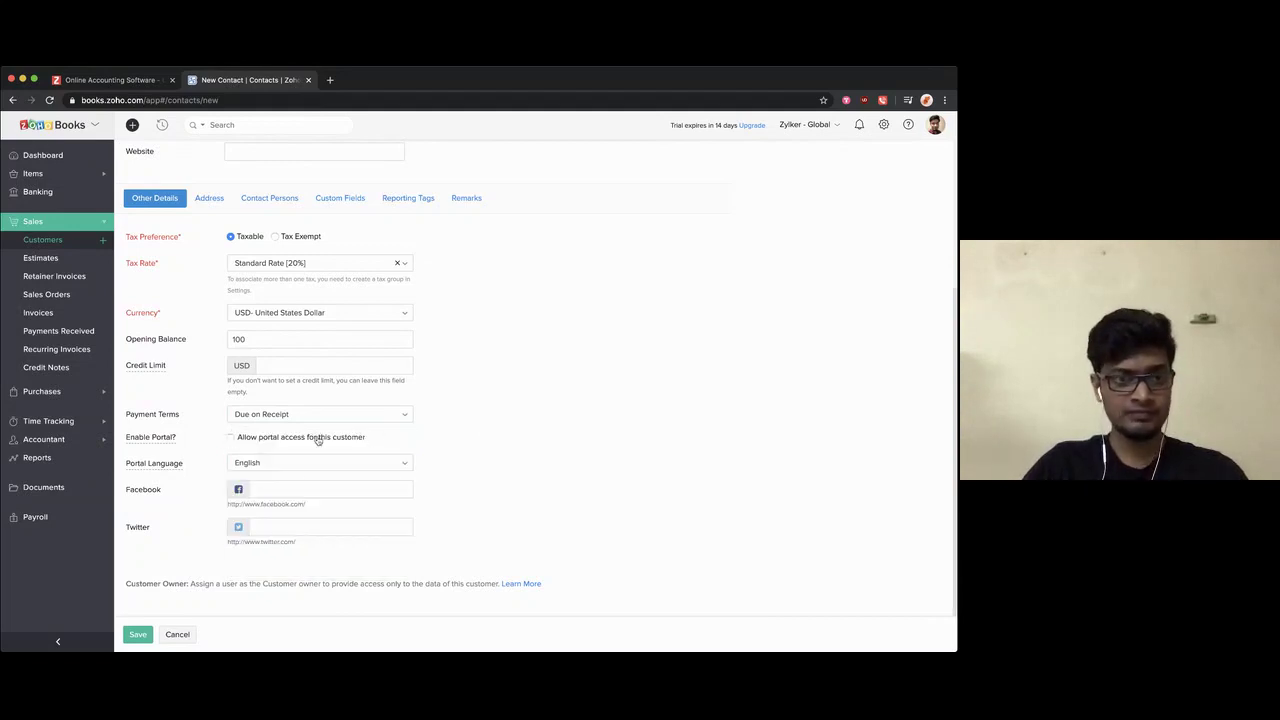
mouse_move(250, 435)
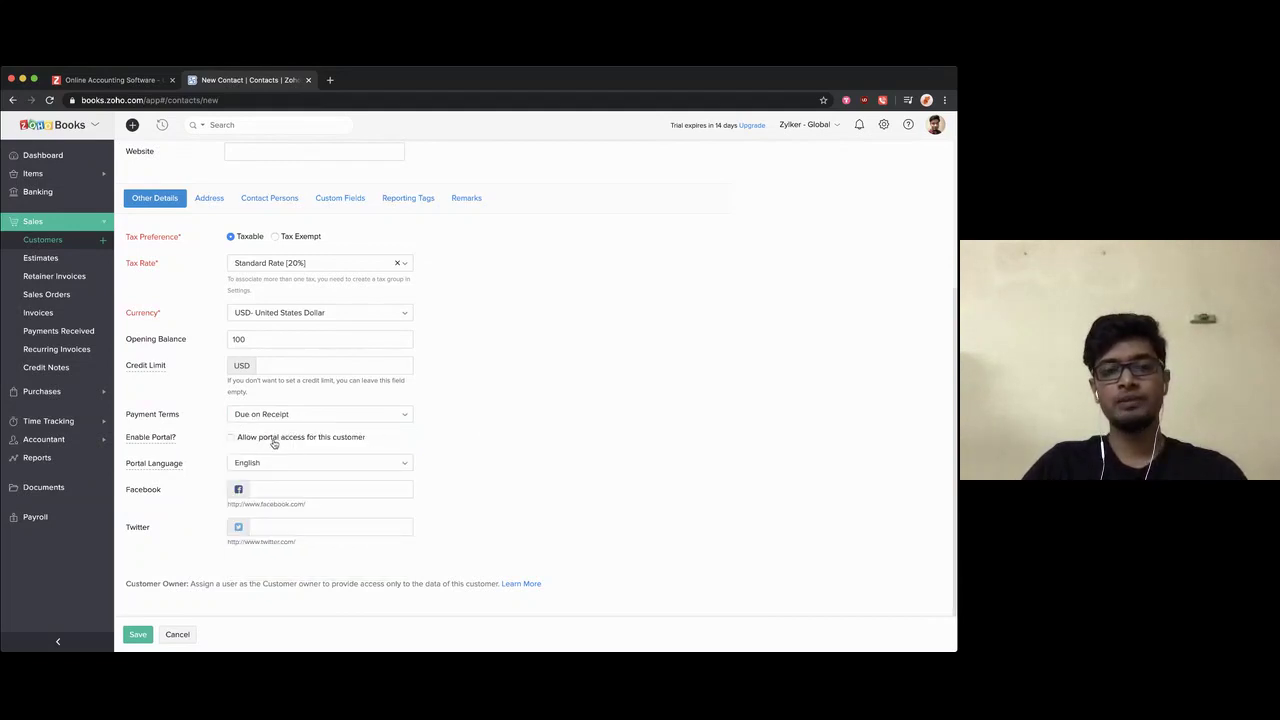
scroll(417, 414, up, 2)
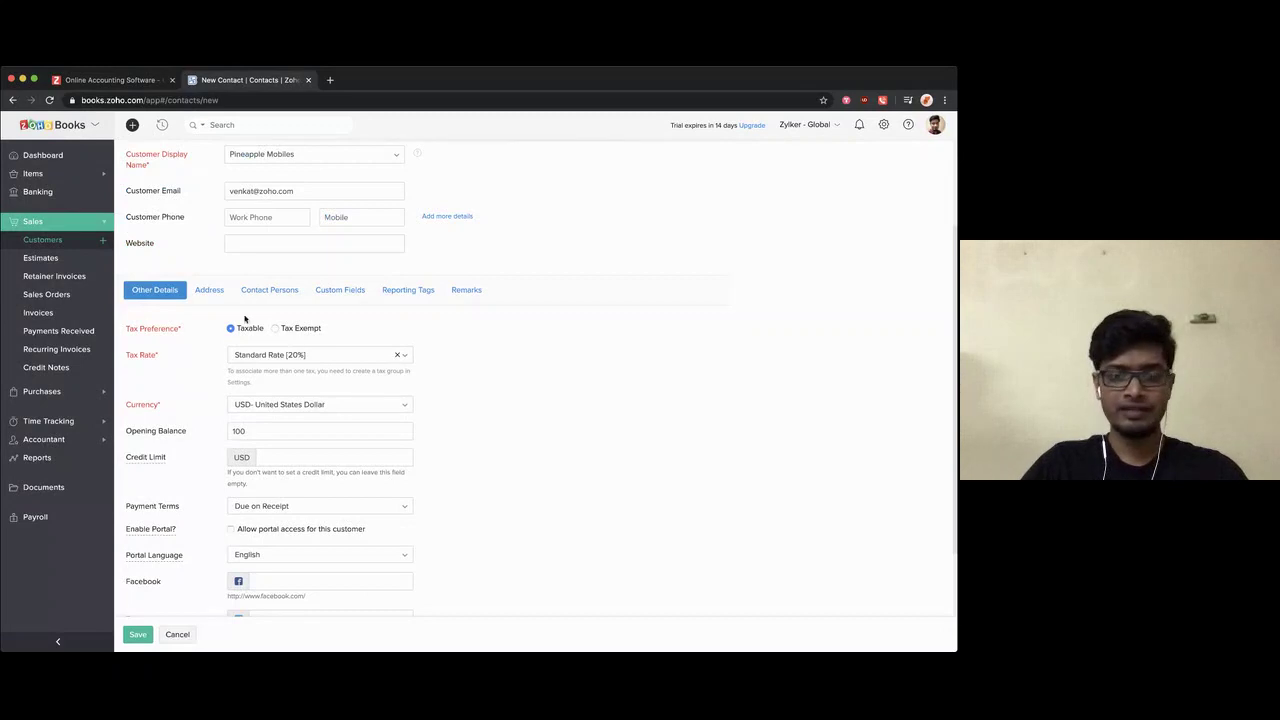
Step: Enter a U.S.A billing address with street lines Street 1 and Street 2
click(212, 292)
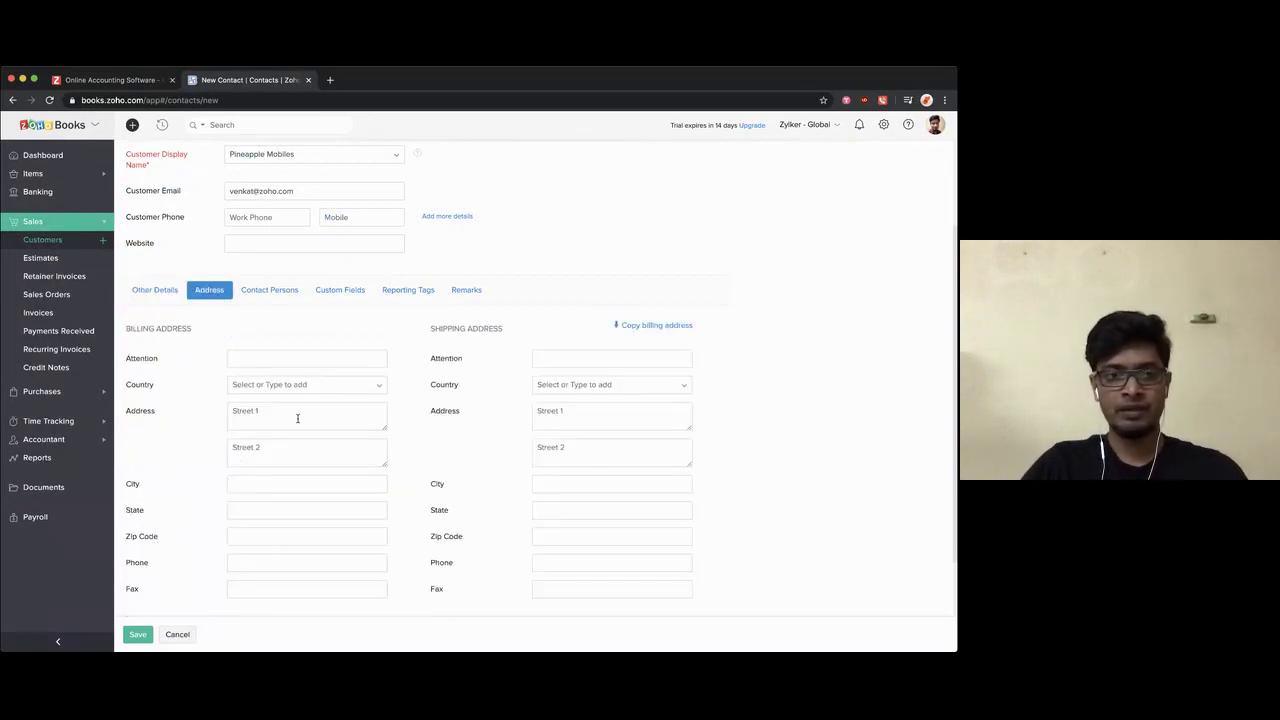
click(261, 384)
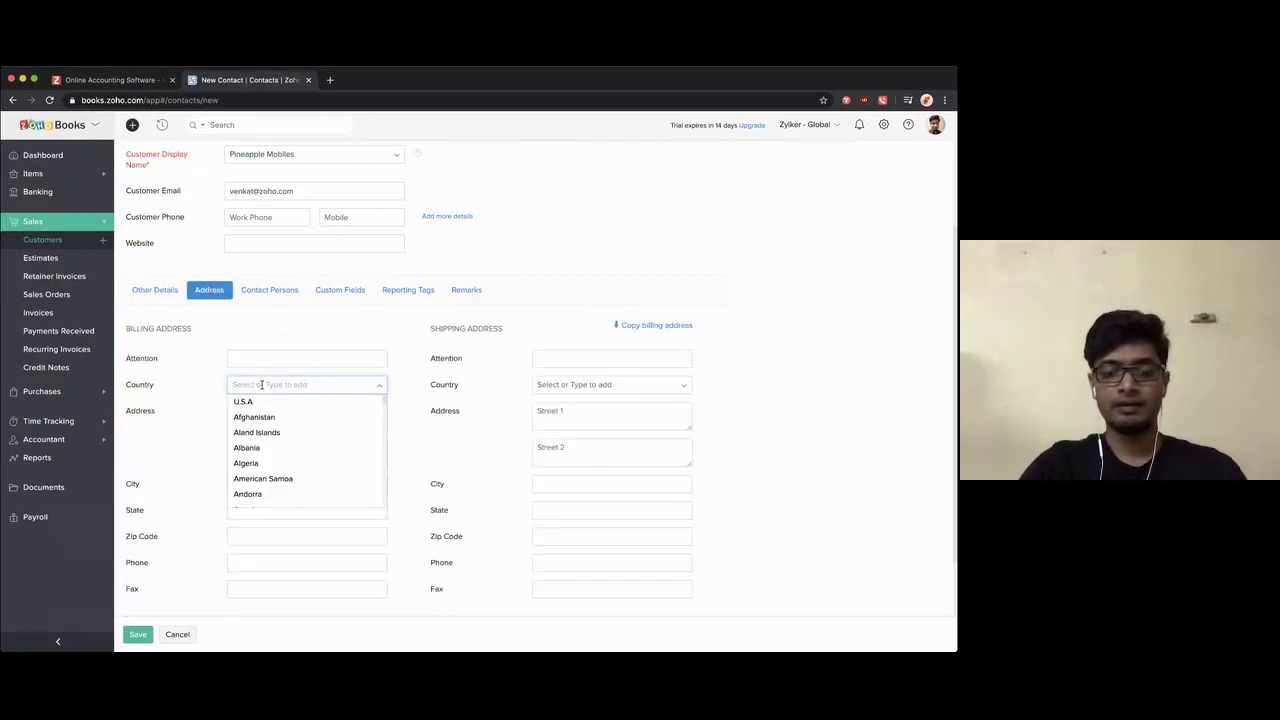
text(us)
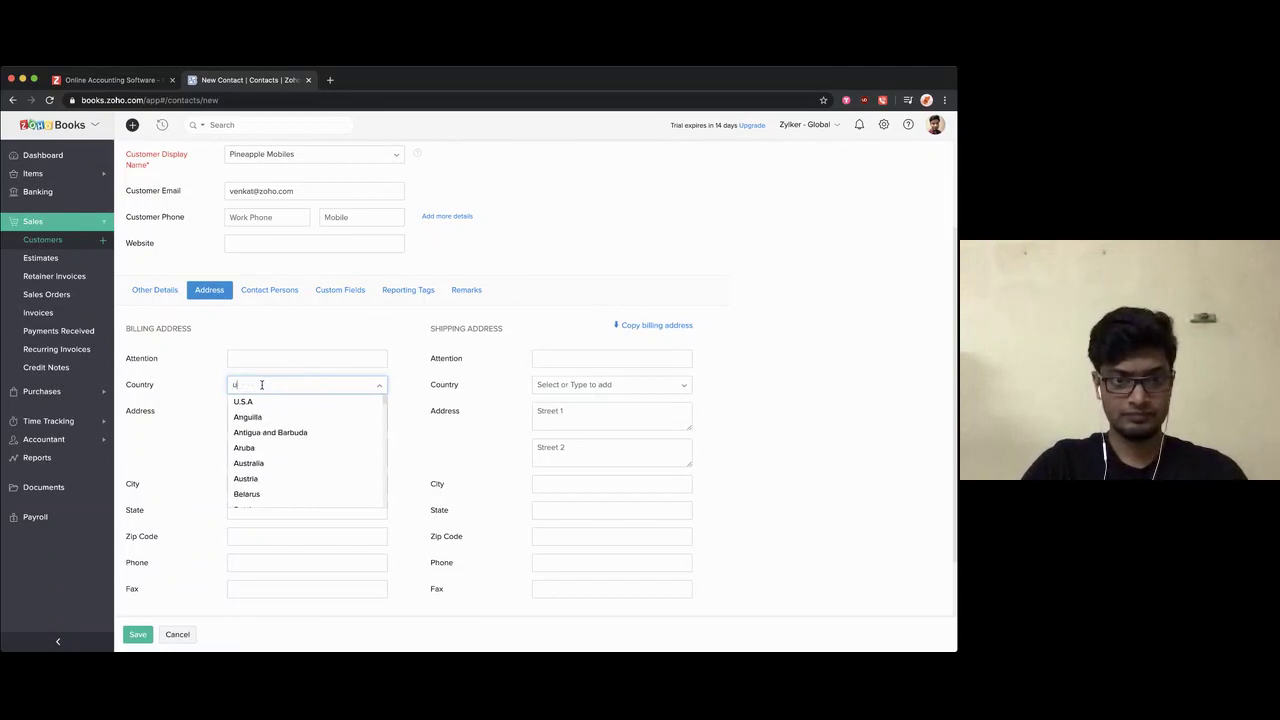
click(265, 399)
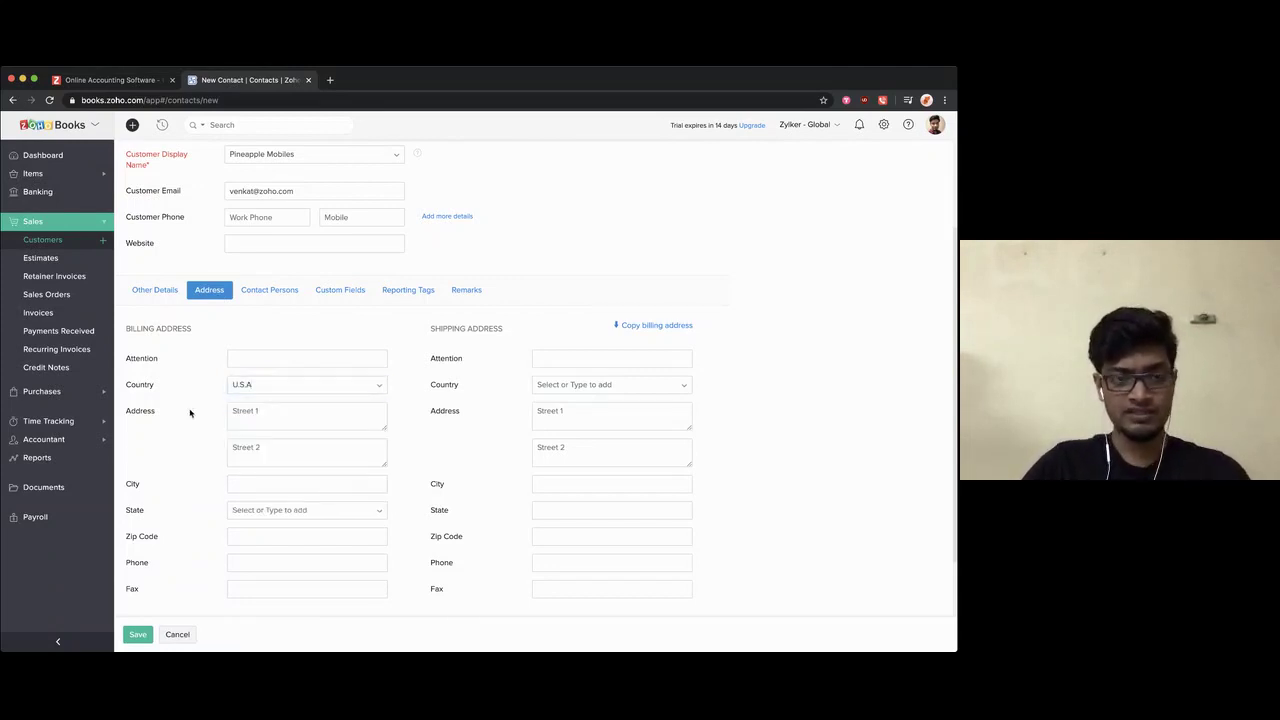
click(279, 410)
text(Street )
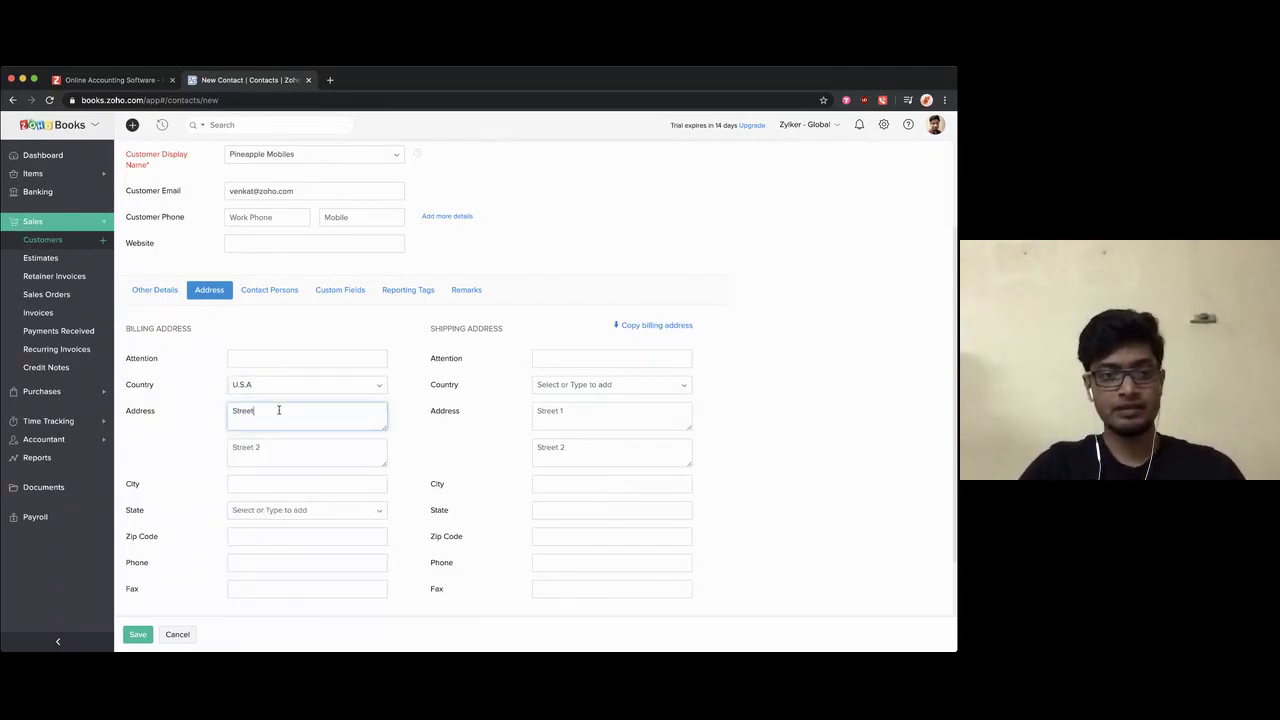
text(1)
key(Tab)
text(Steer)
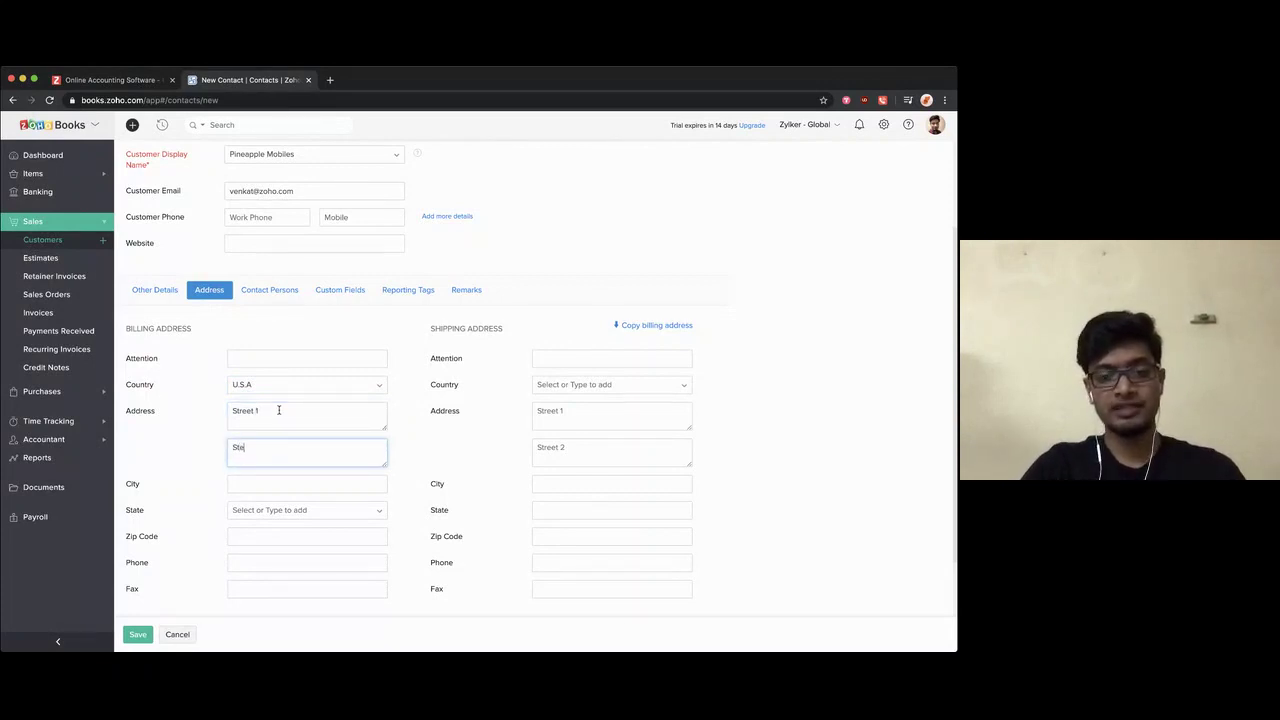
key(BackSpace)
key(BackSpace)
text(reet 2)
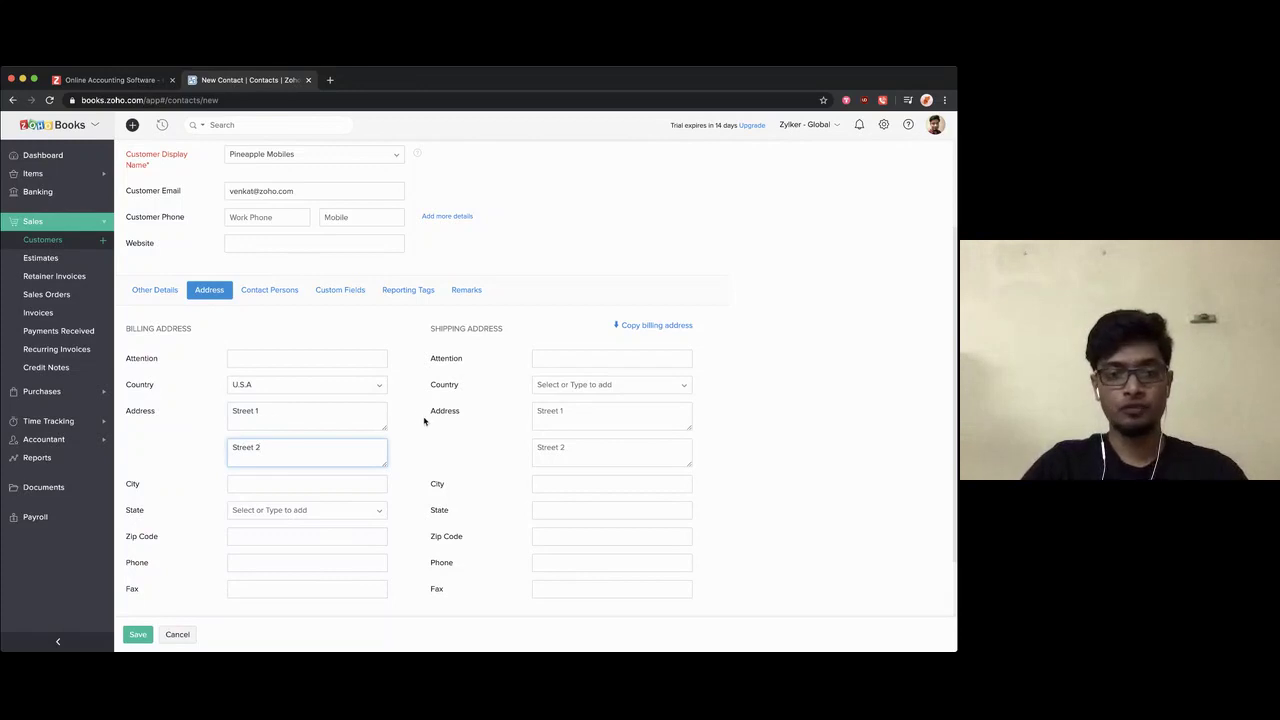
Step: Set the billing state to California, copy it to shipping, and show contact persons
click(273, 509)
text(c)
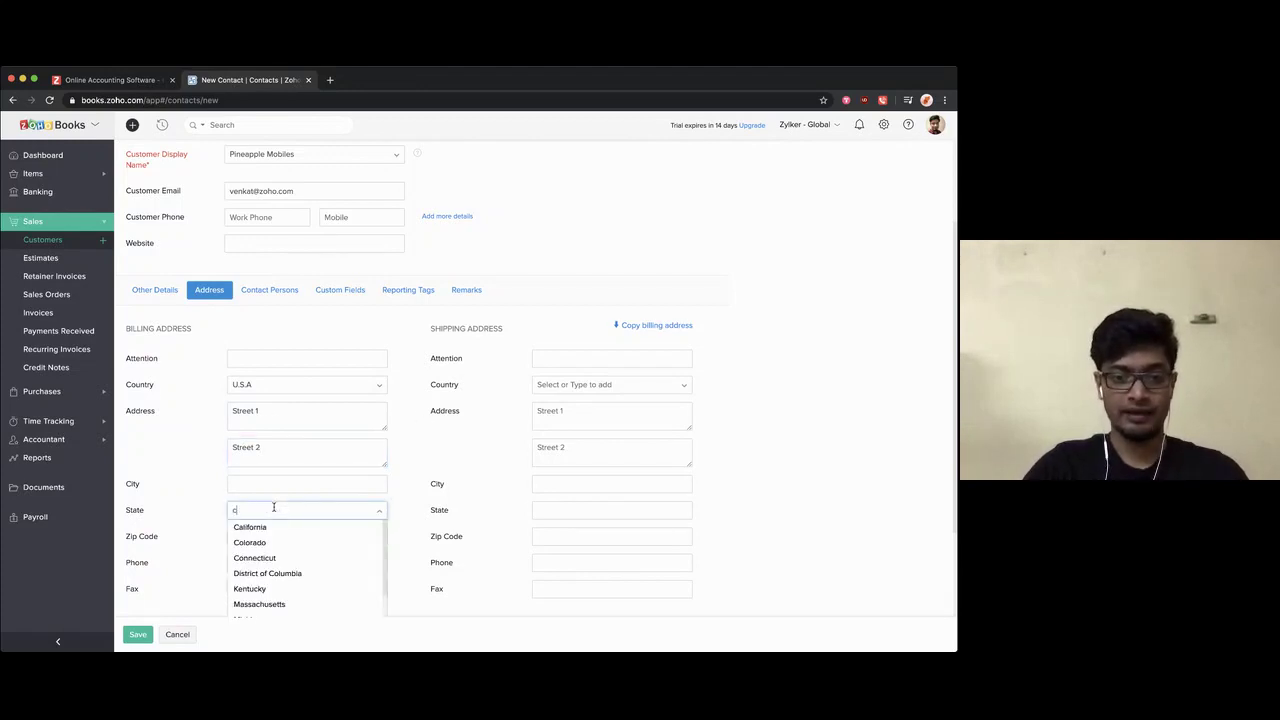
text(al)
click(272, 527)
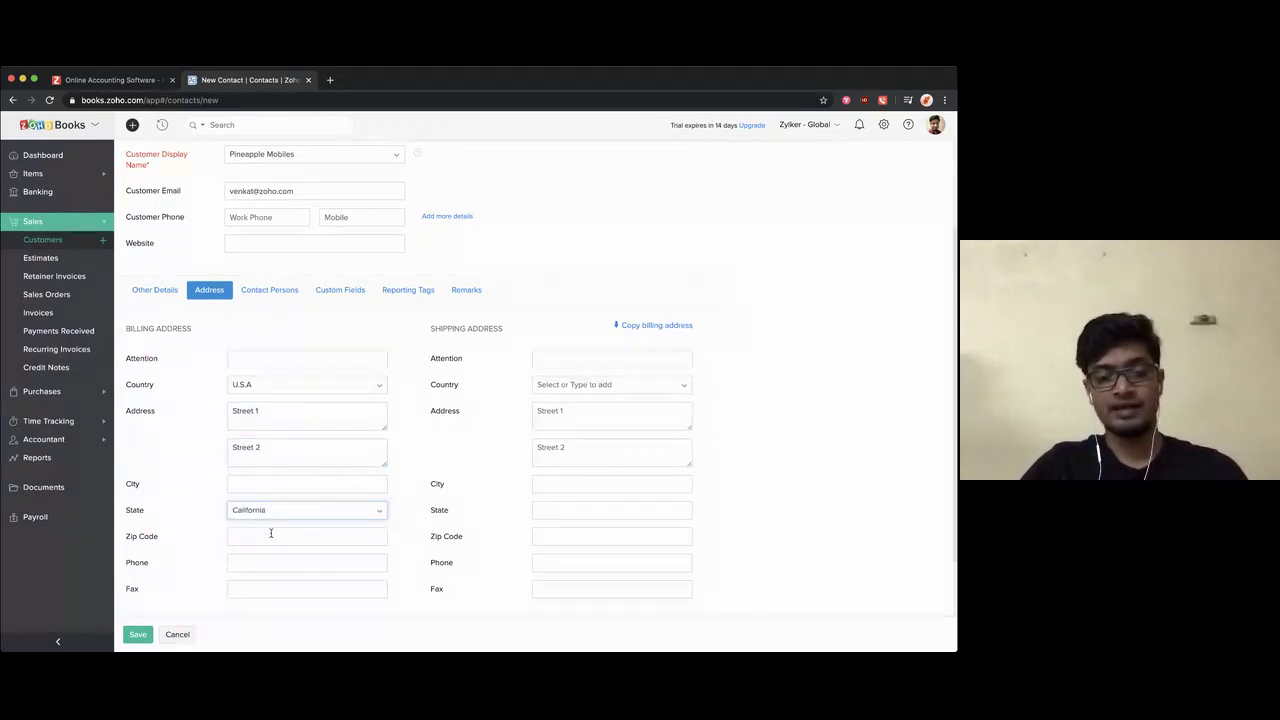
click(652, 332)
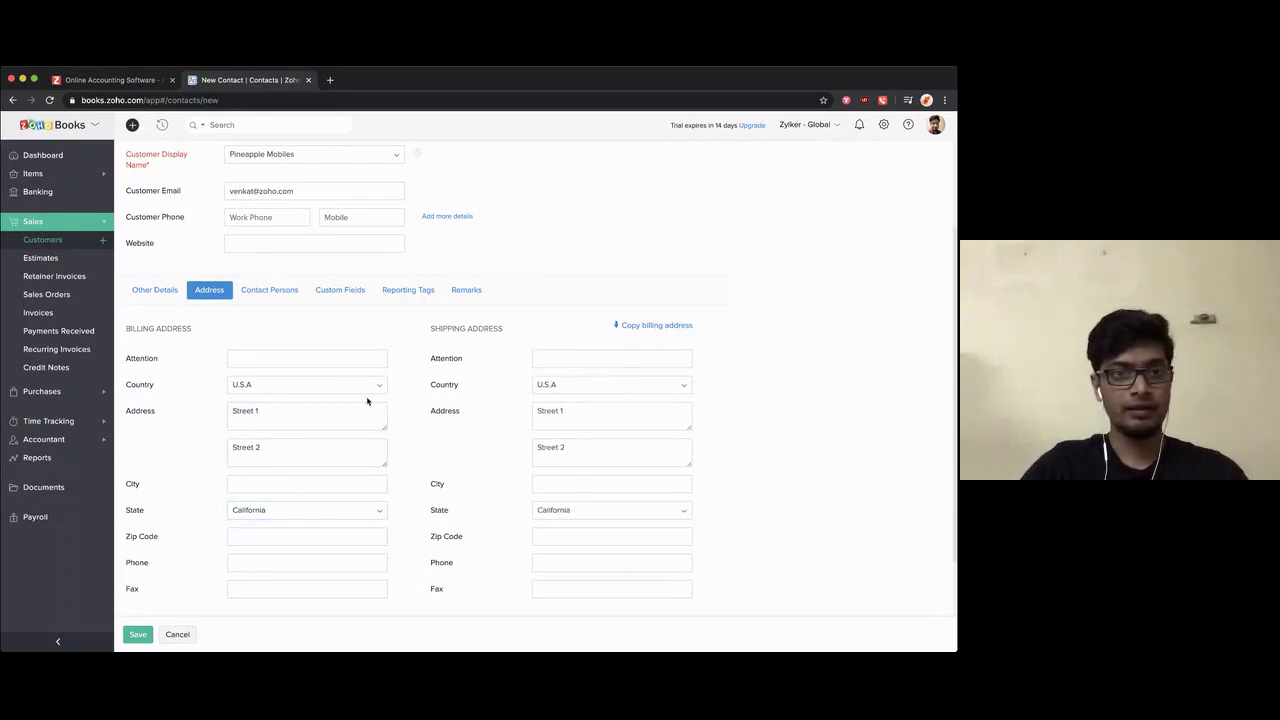
click(272, 294)
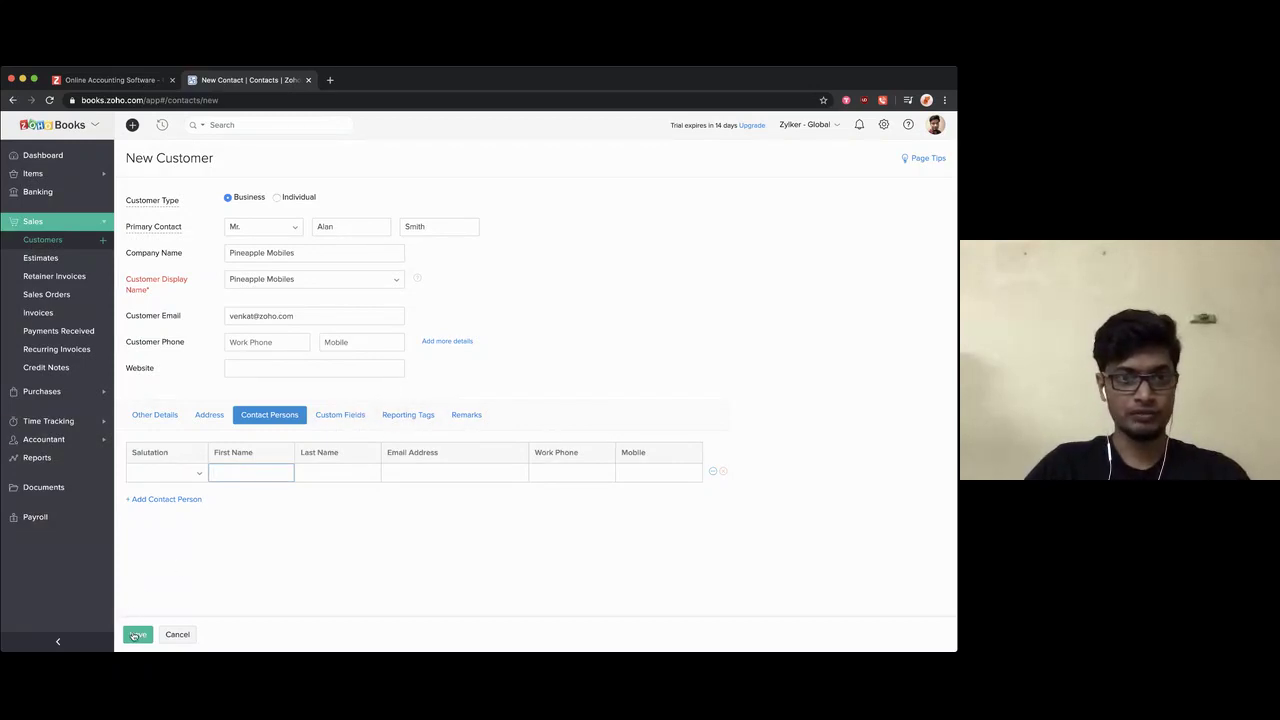
Step: Save Pineapple Mobiles, confirm its 100 opening balance, and view its Sales transactions
click(134, 636)
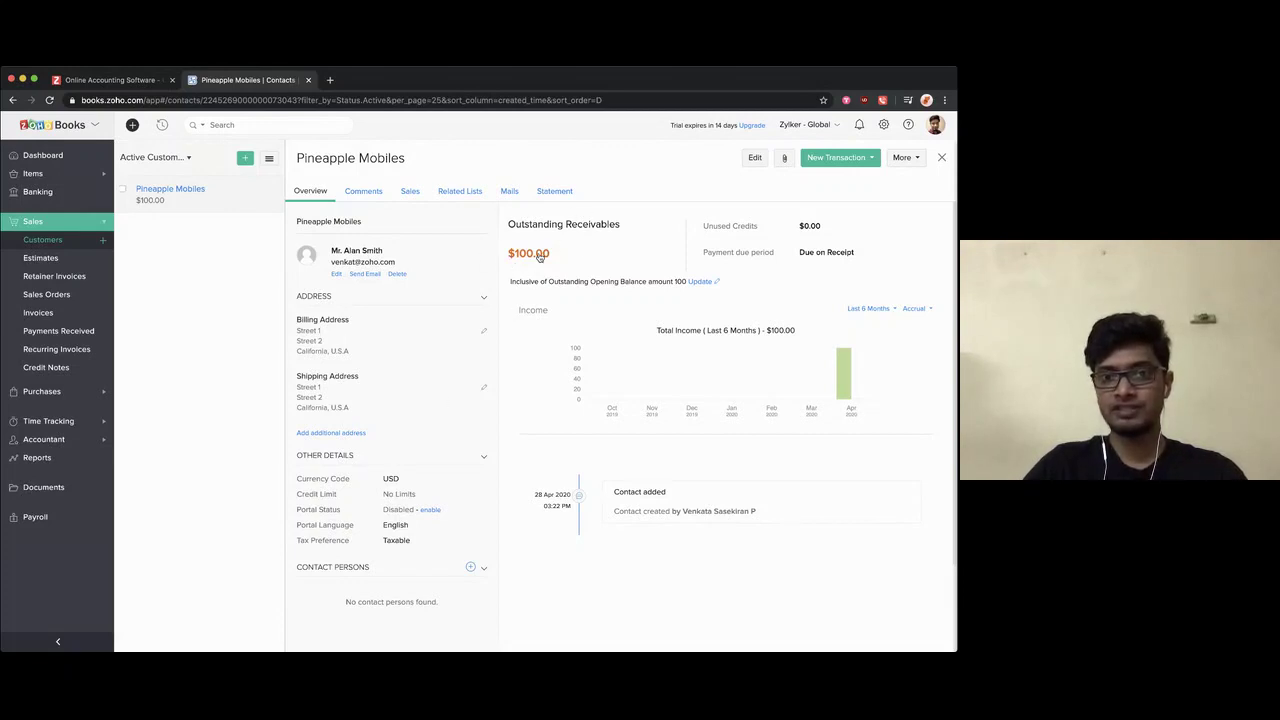
click(698, 283)
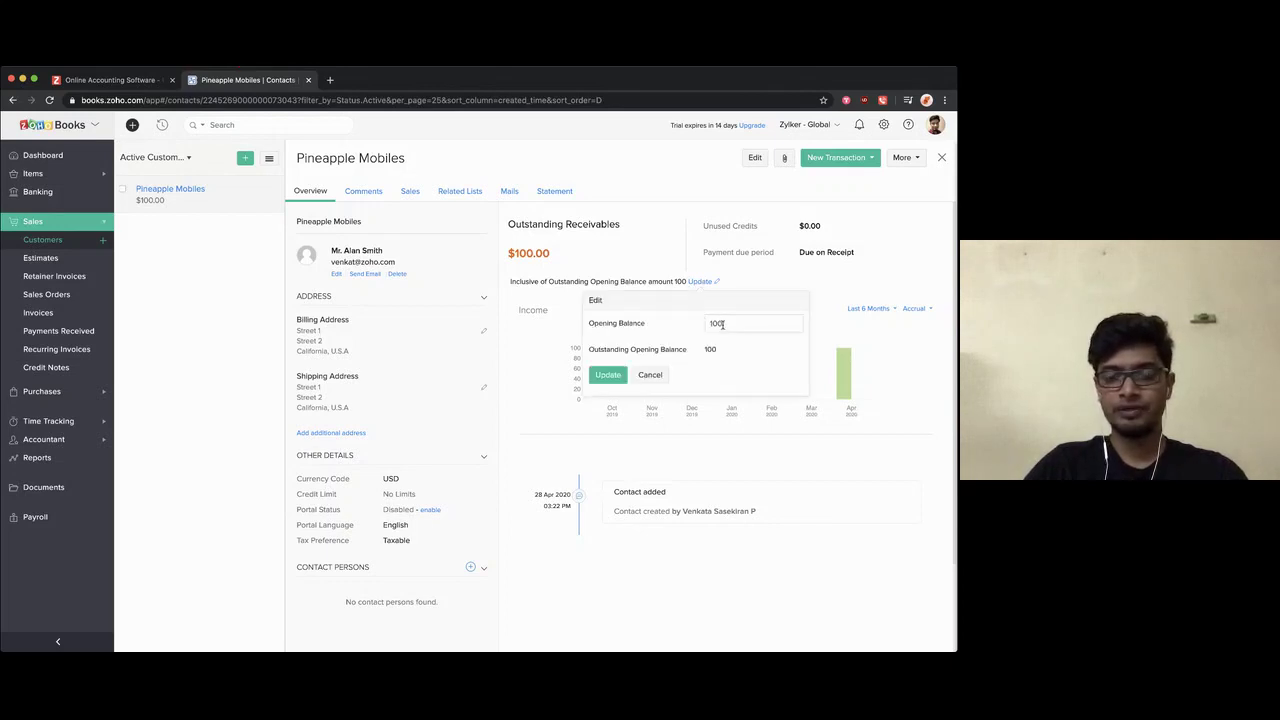
click(660, 436)
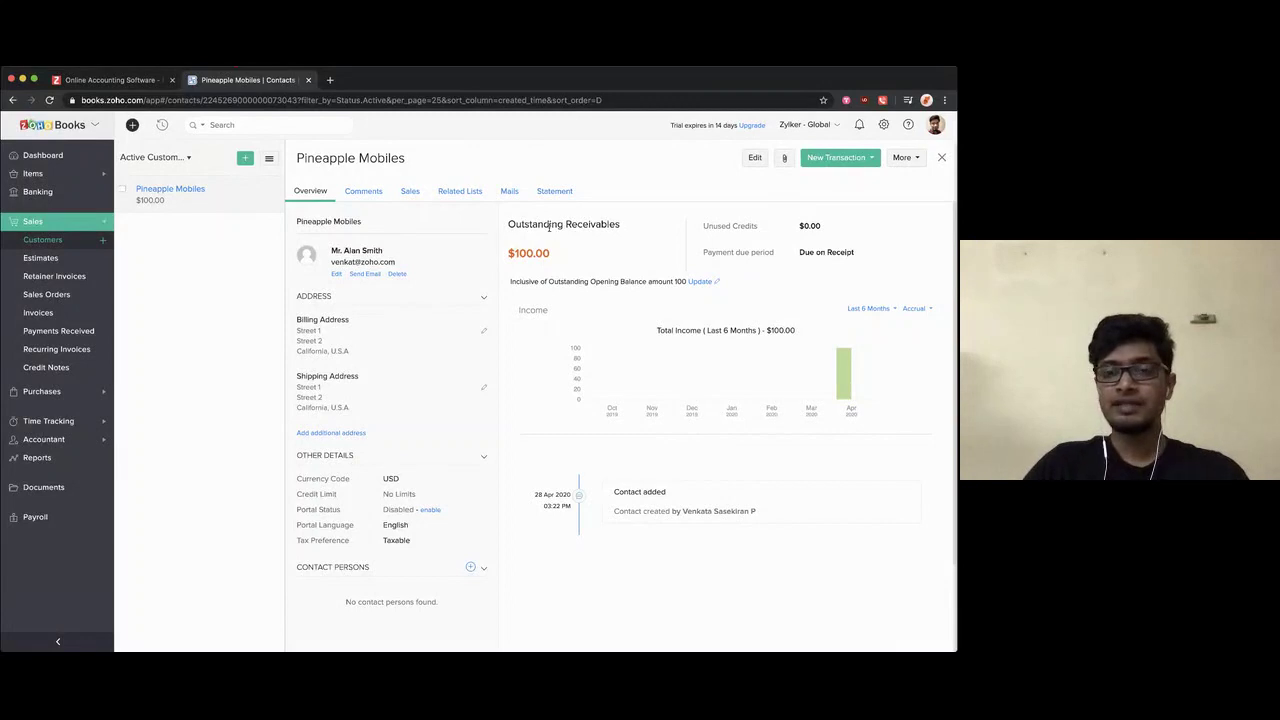
click(403, 194)
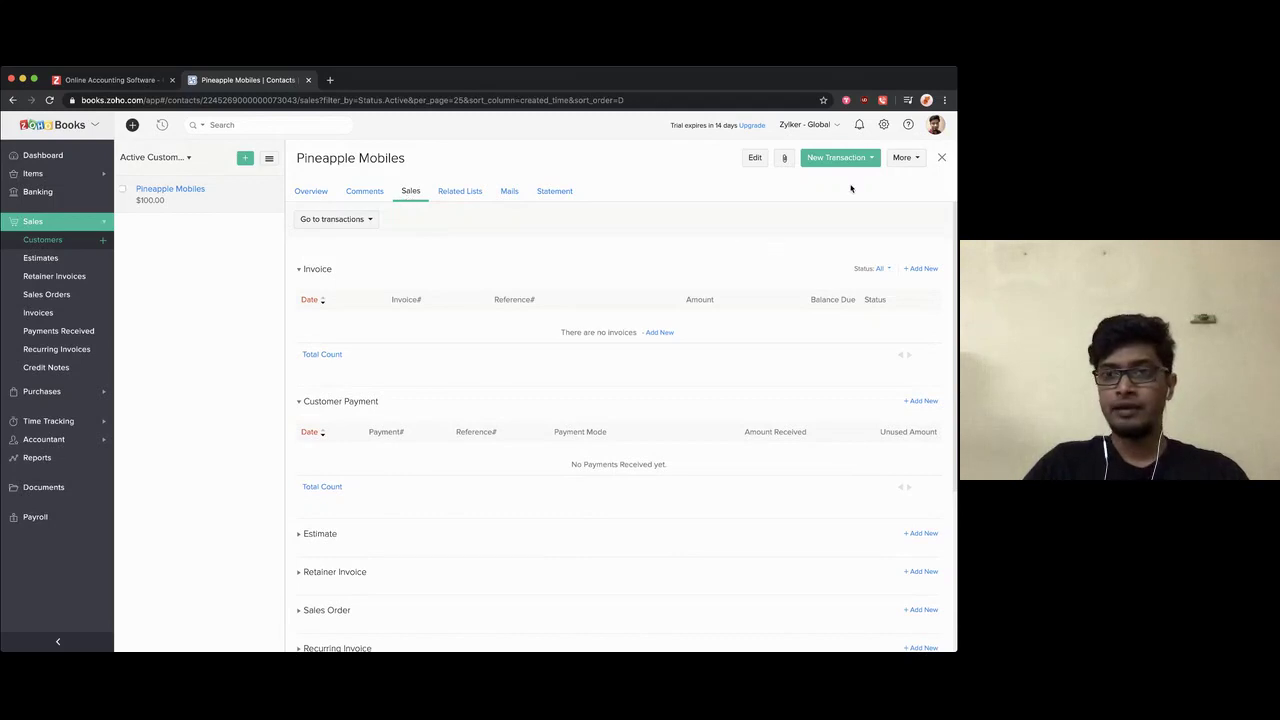
Step: View the This Month statement with $100.00 due and browse the New Transaction and More menus
click(553, 195)
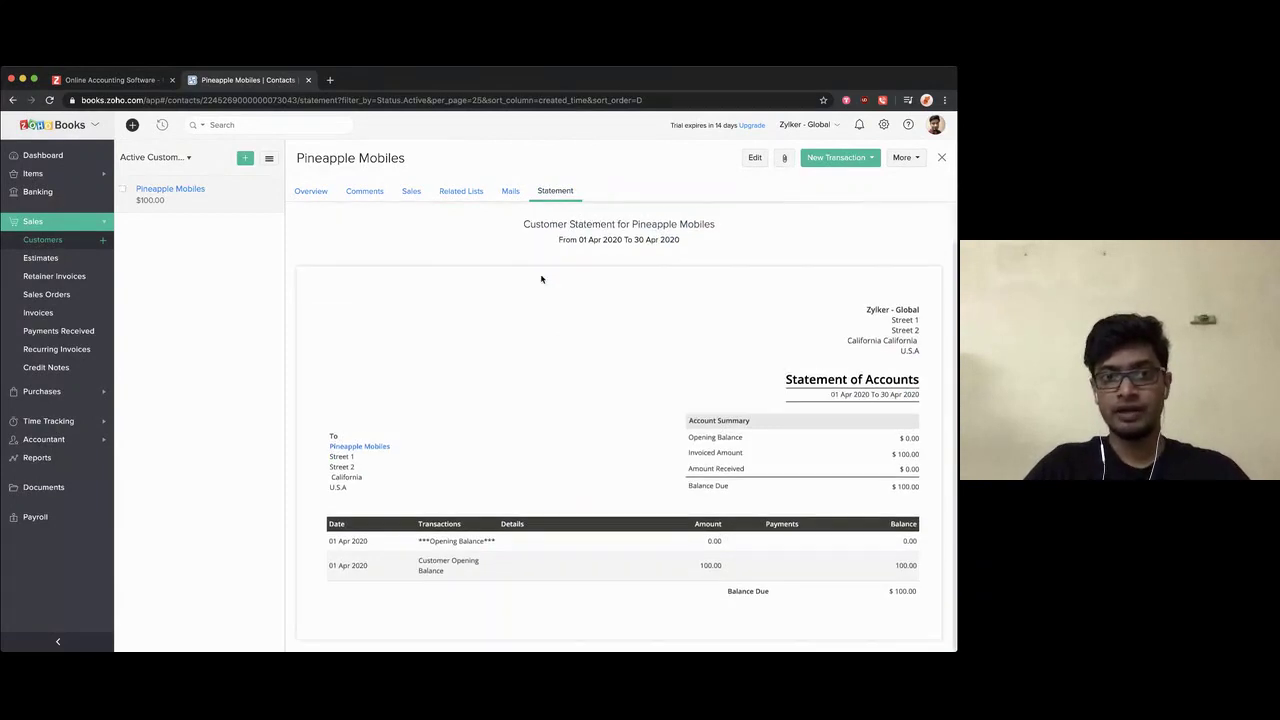
click(372, 226)
click(372, 226)
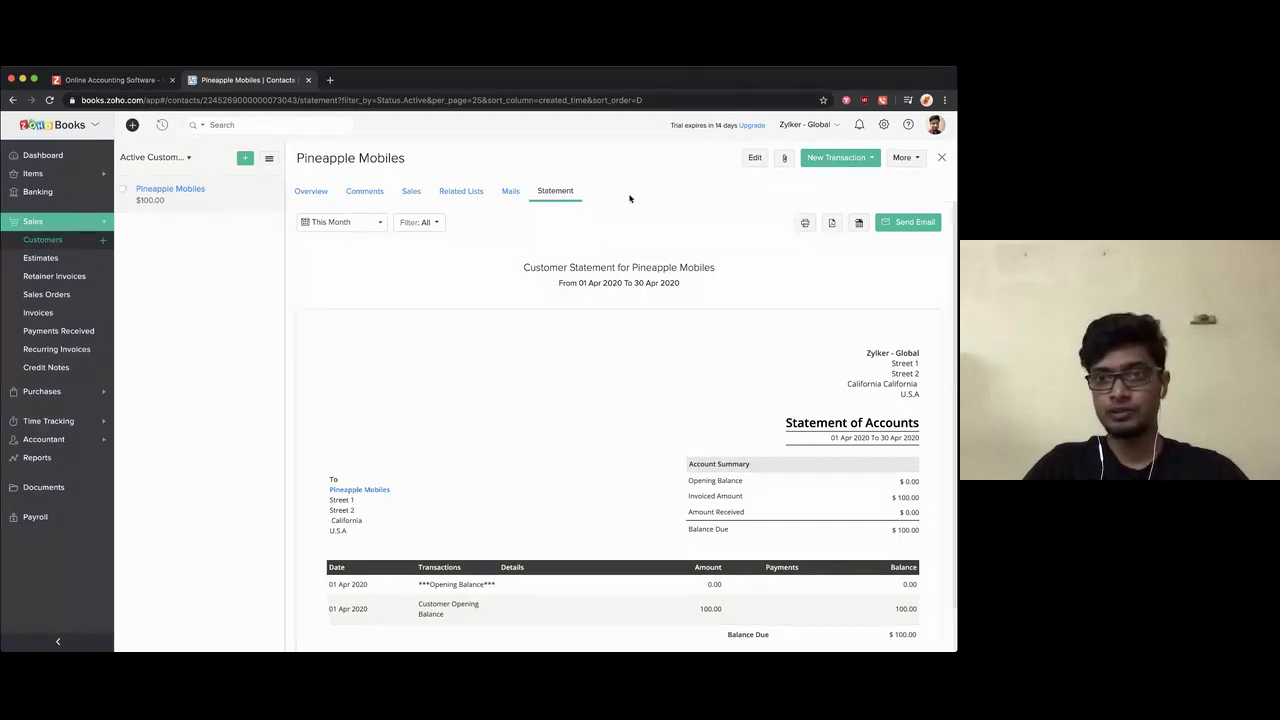
click(816, 160)
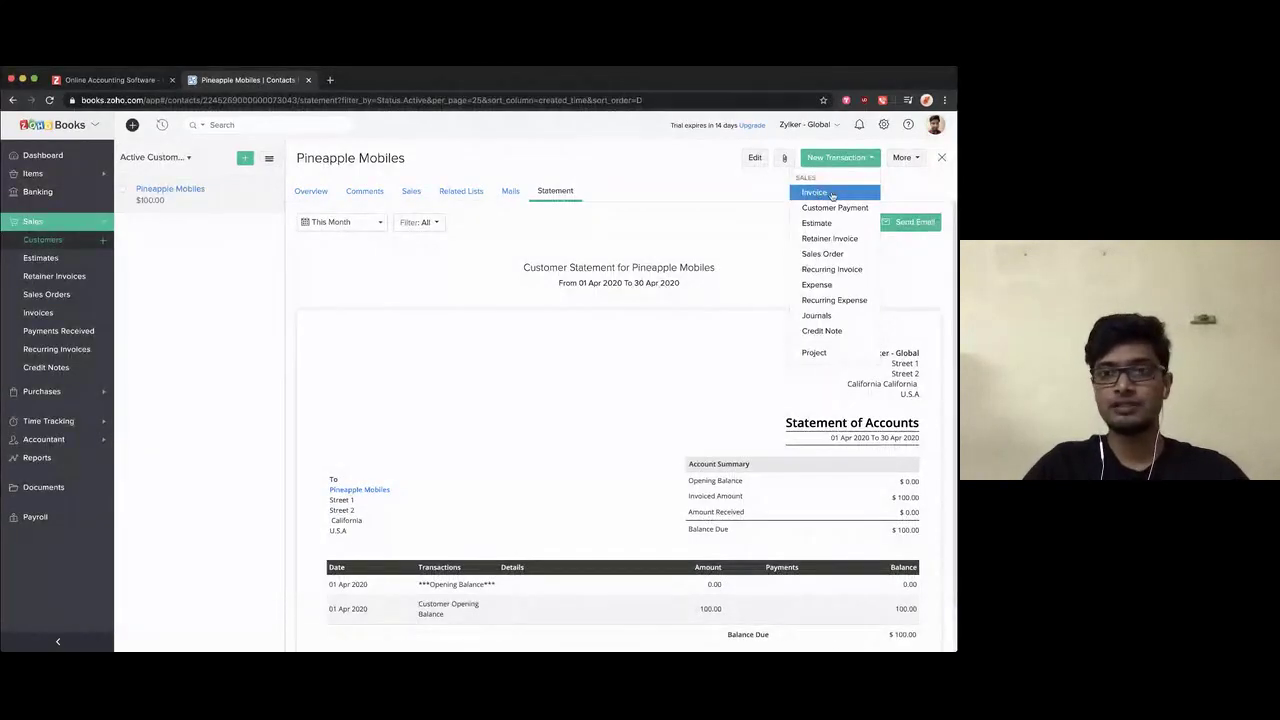
click(908, 160)
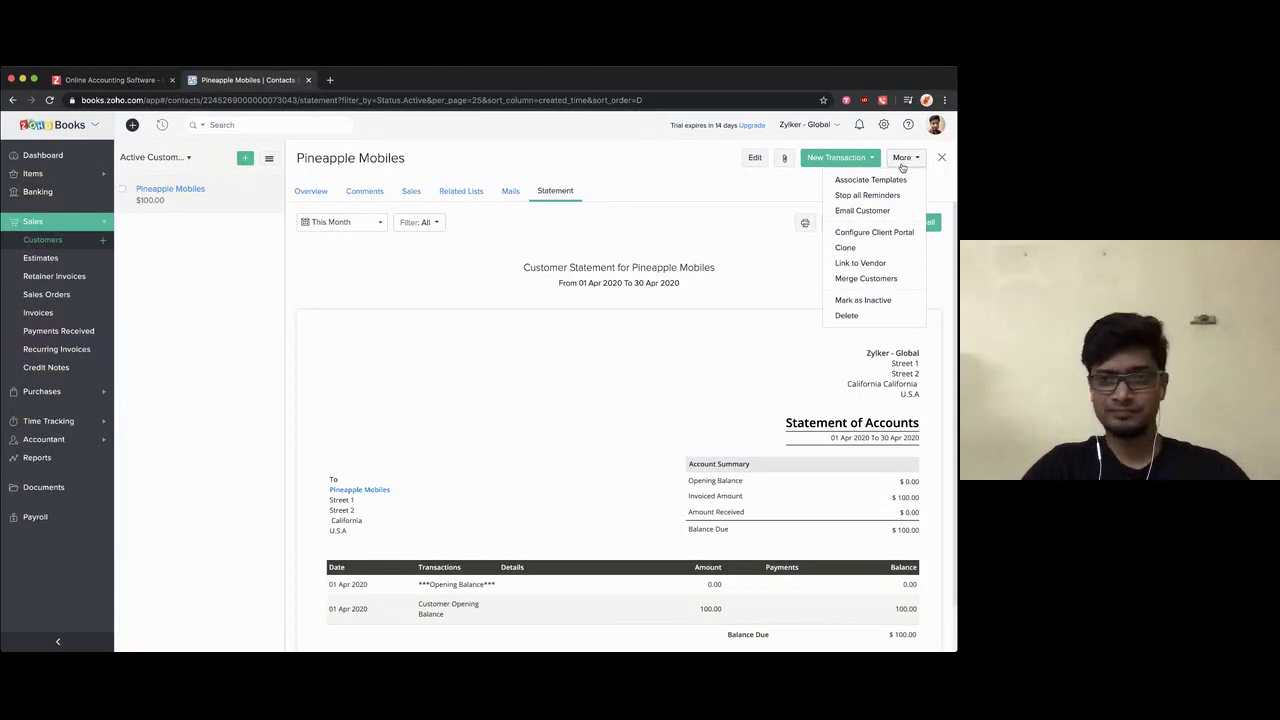
Step: Save template associations keeping Standard Template for Estimate PDF, then expand Purchases
click(870, 179)
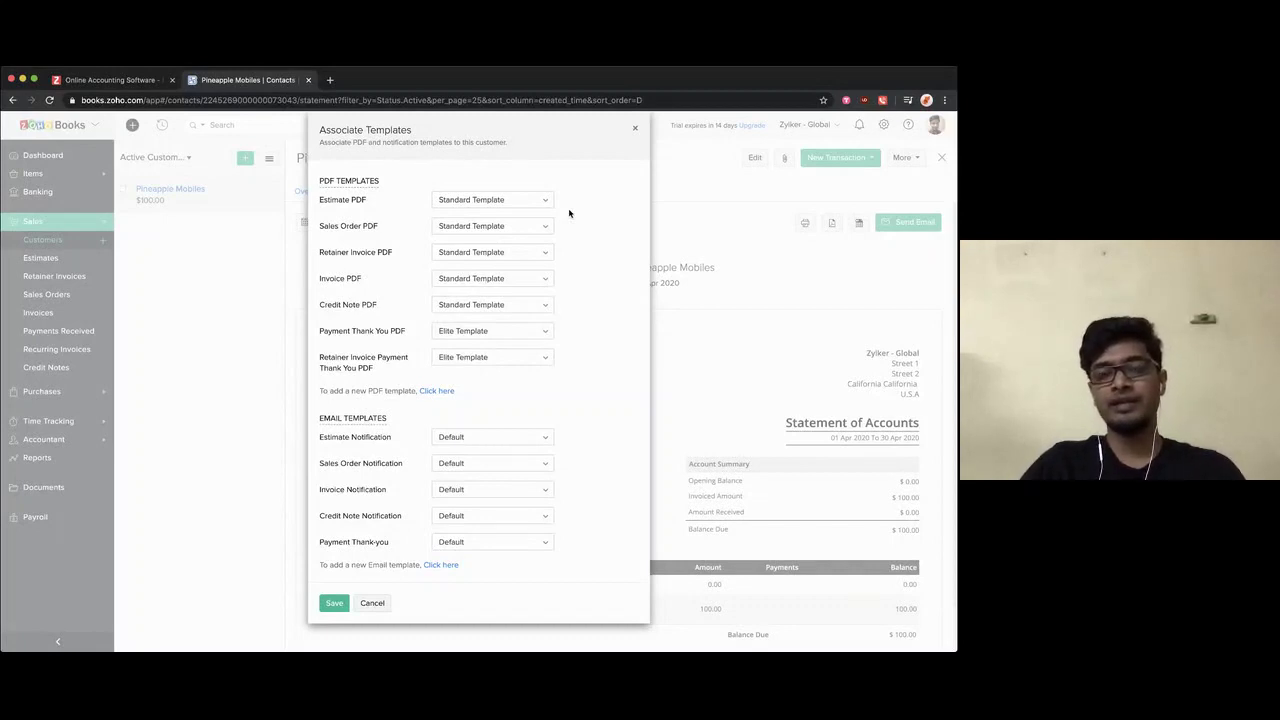
click(510, 202)
click(490, 218)
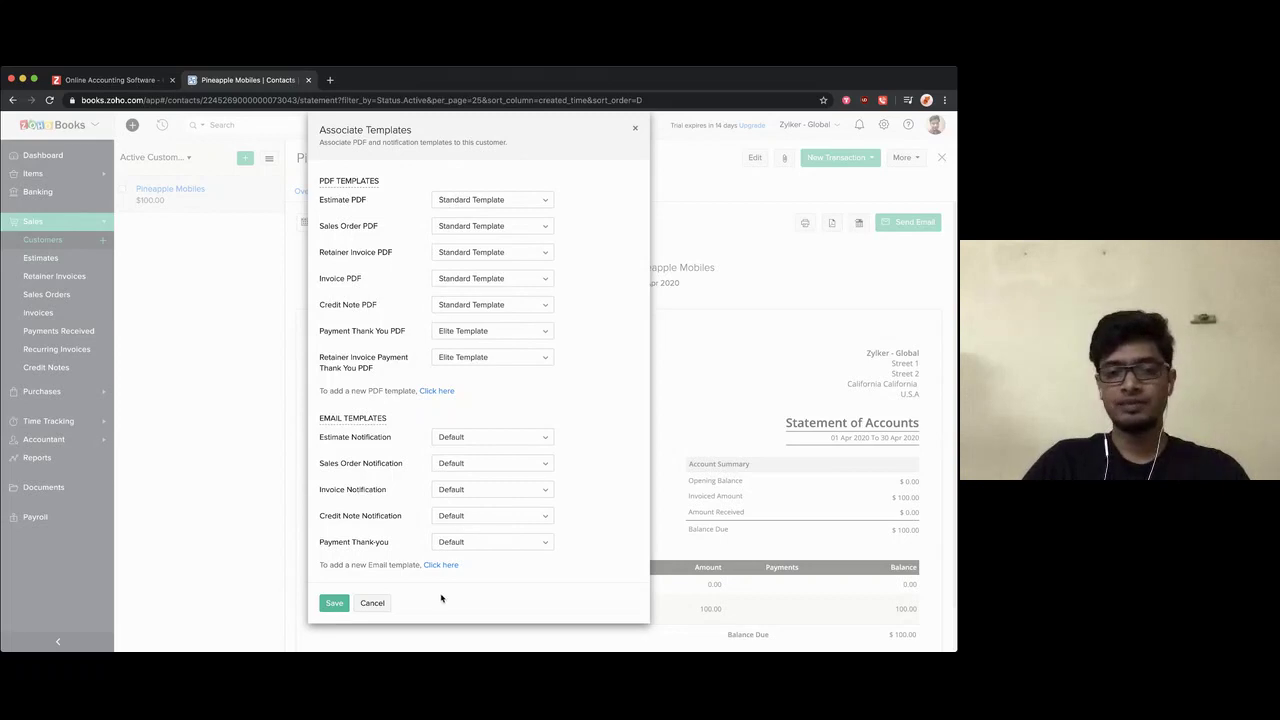
click(340, 605)
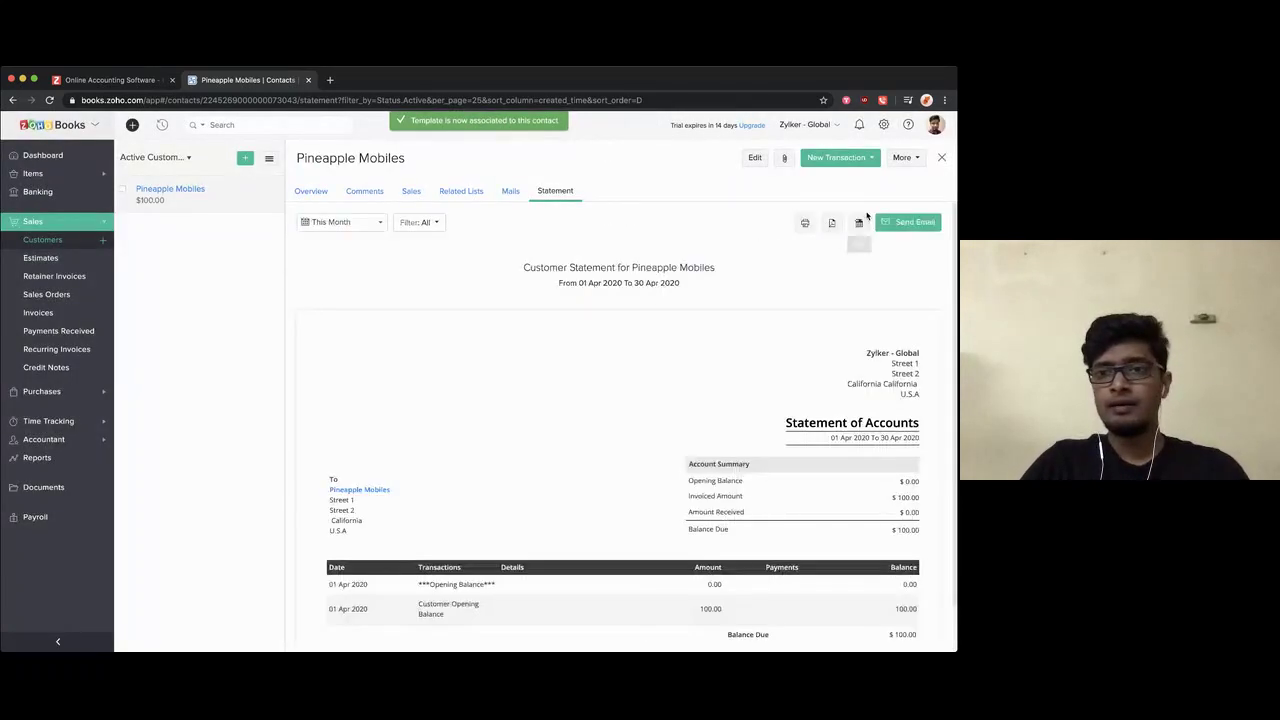
click(904, 160)
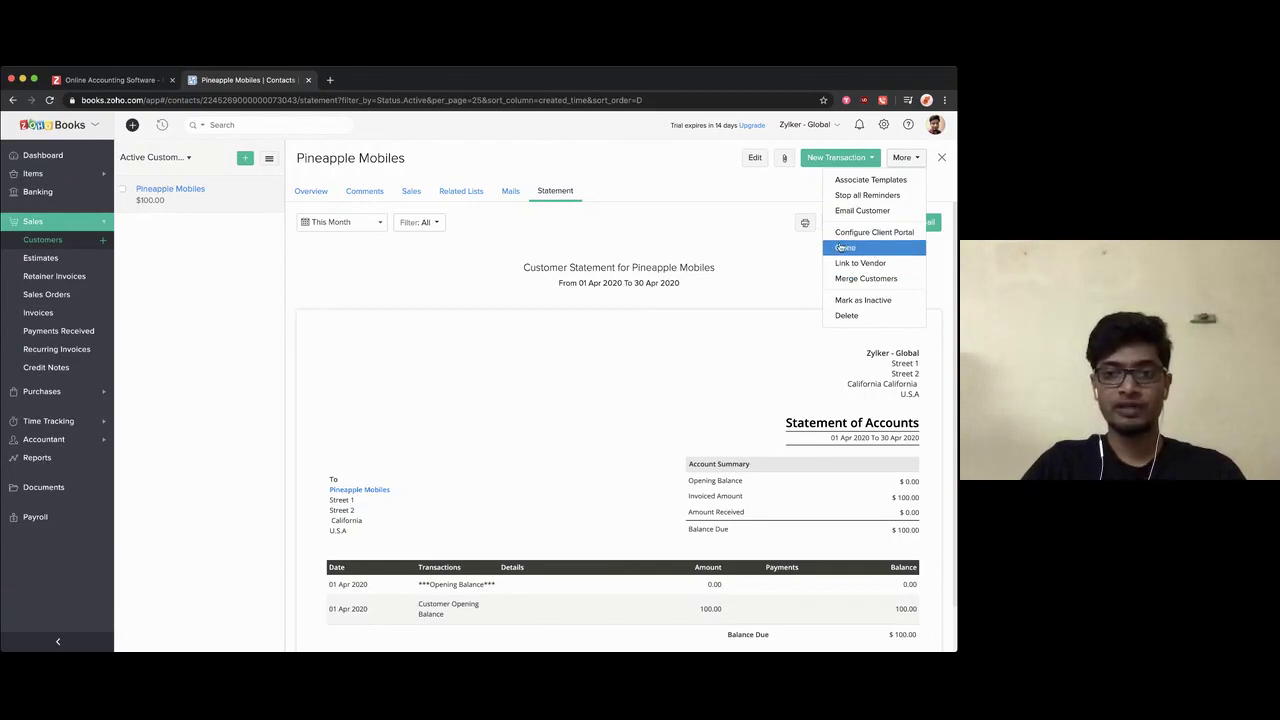
click(724, 386)
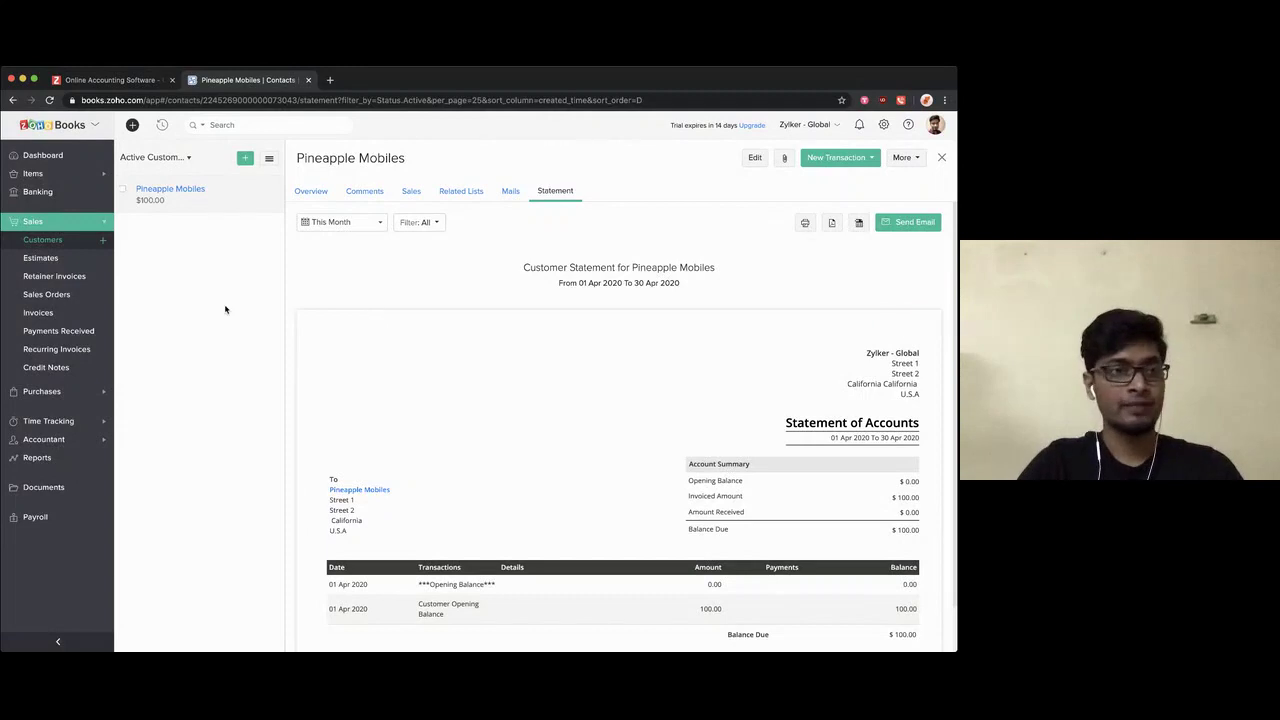
click(103, 391)
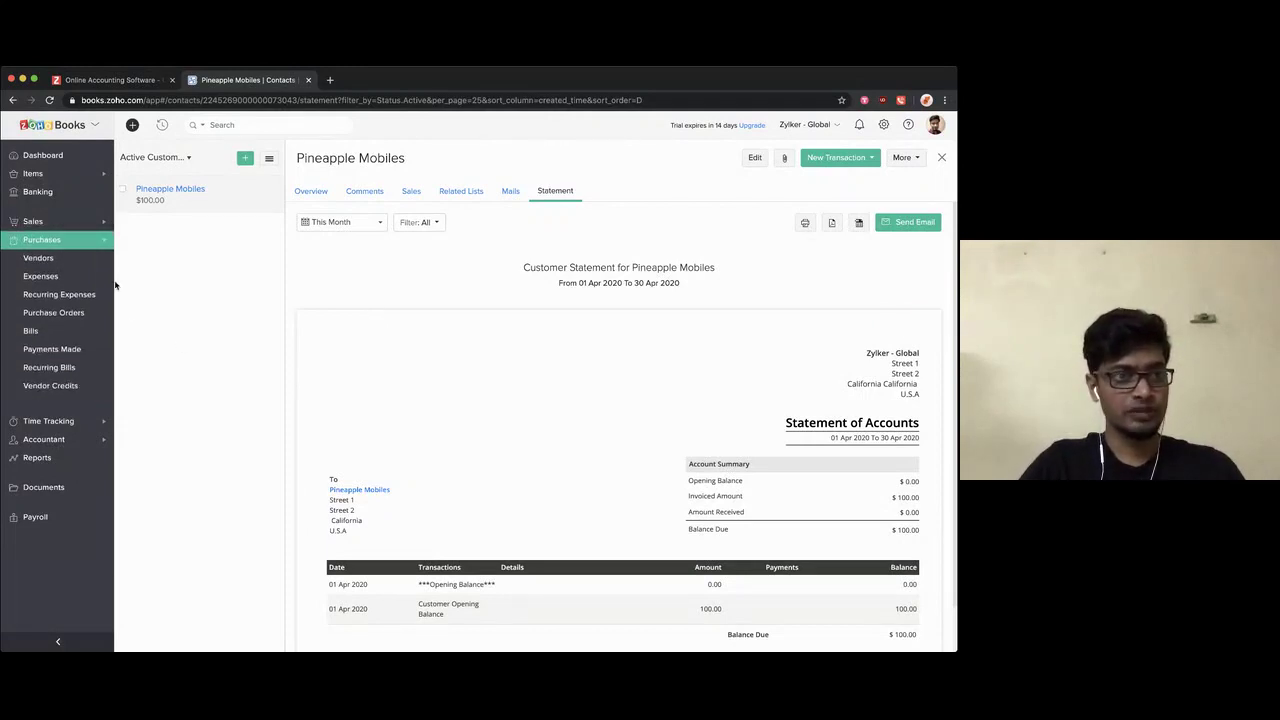
Step: Start a new vendor and enter the contact's first and last name
click(103, 258)
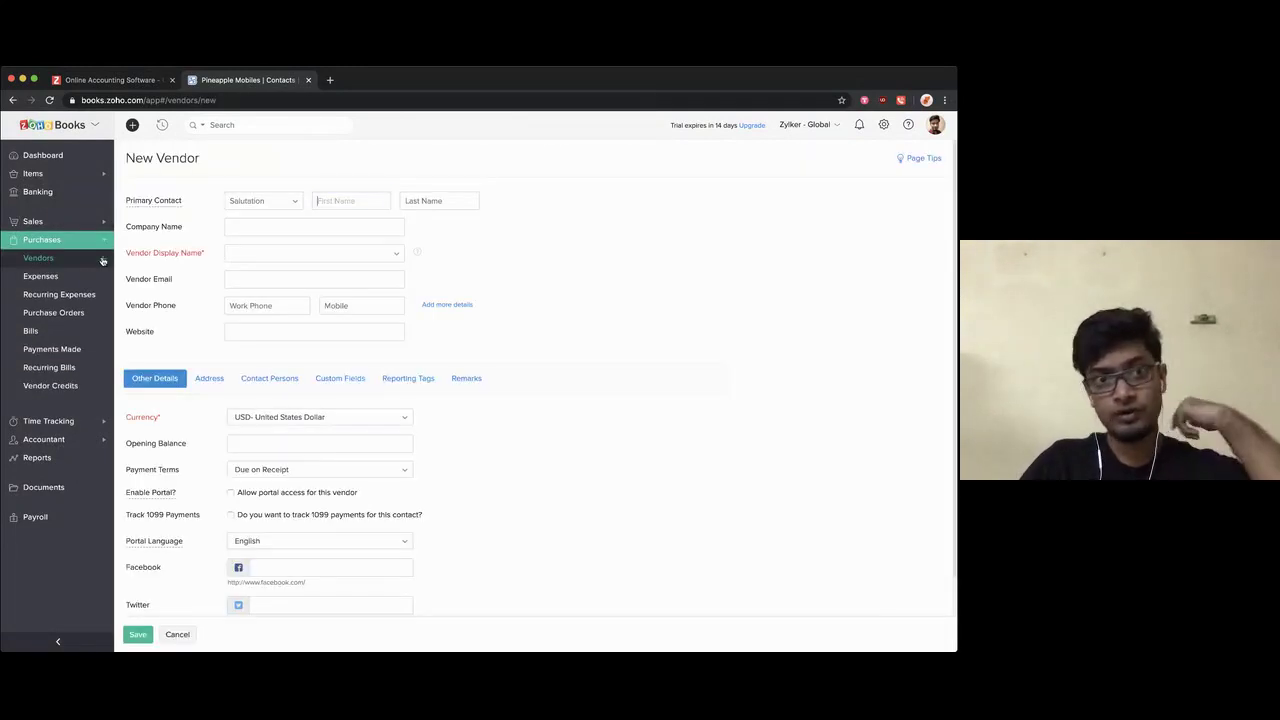
click(349, 173)
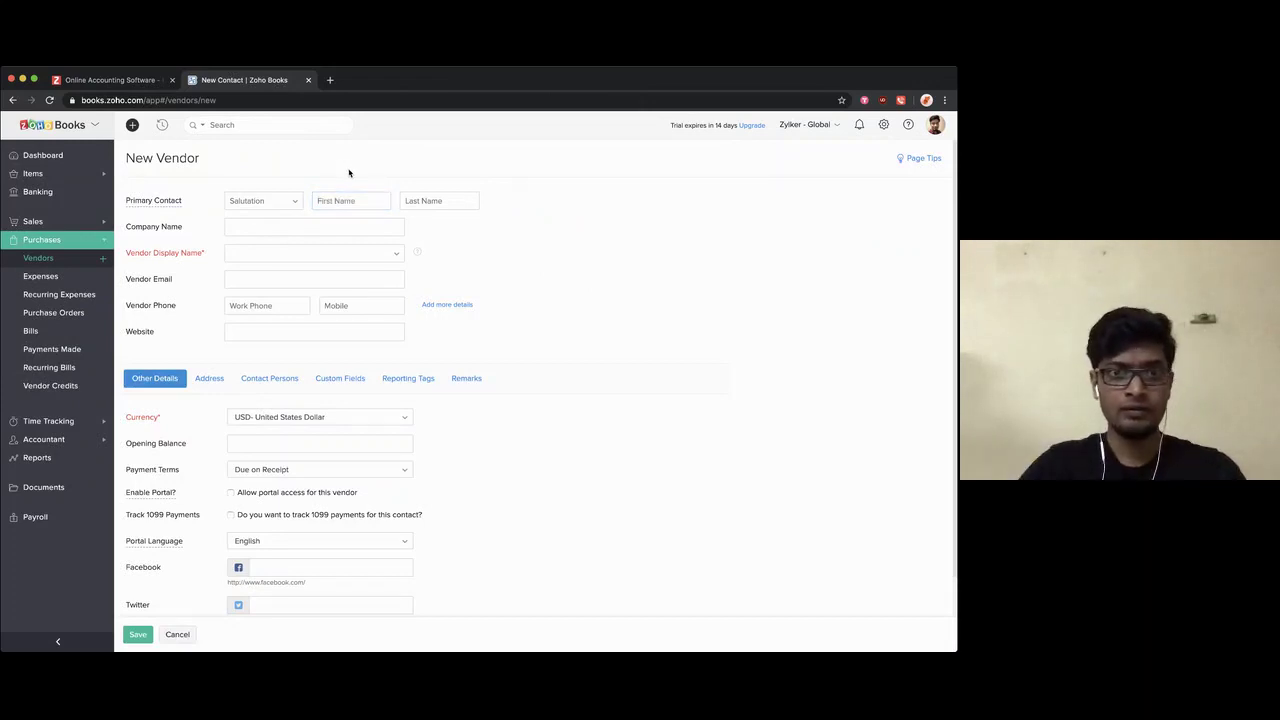
click(344, 203)
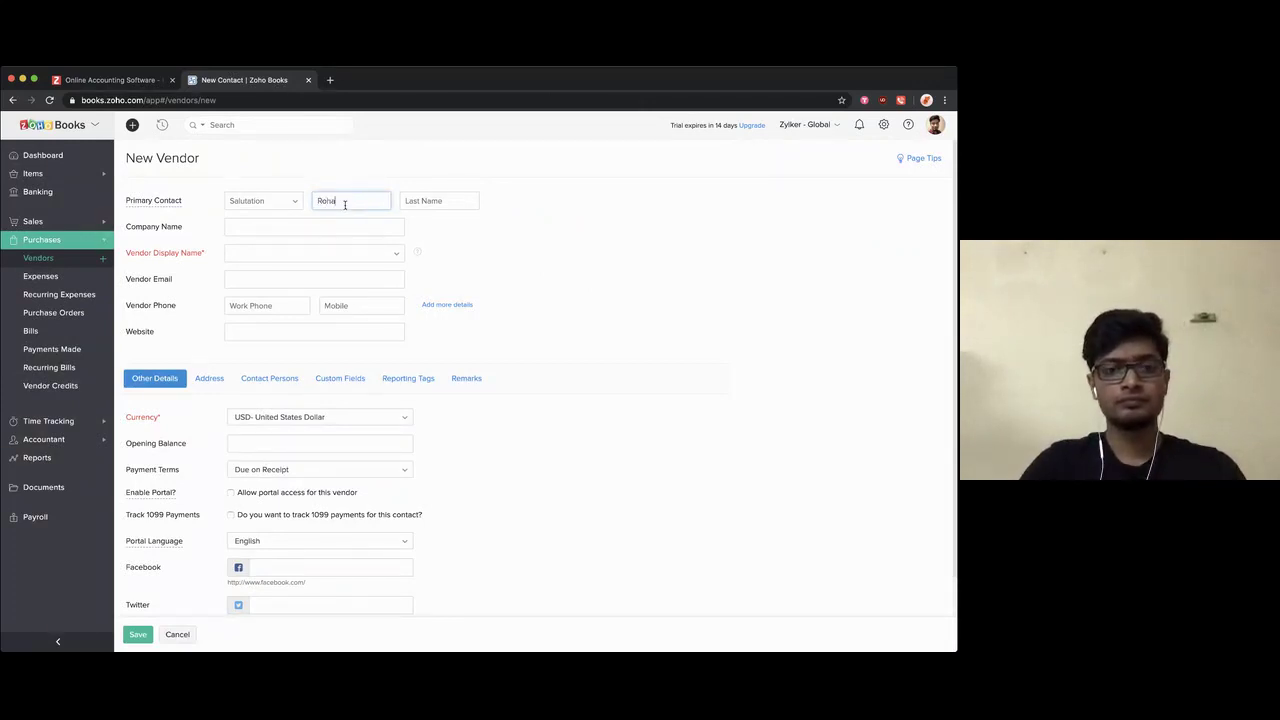
key(Tab)
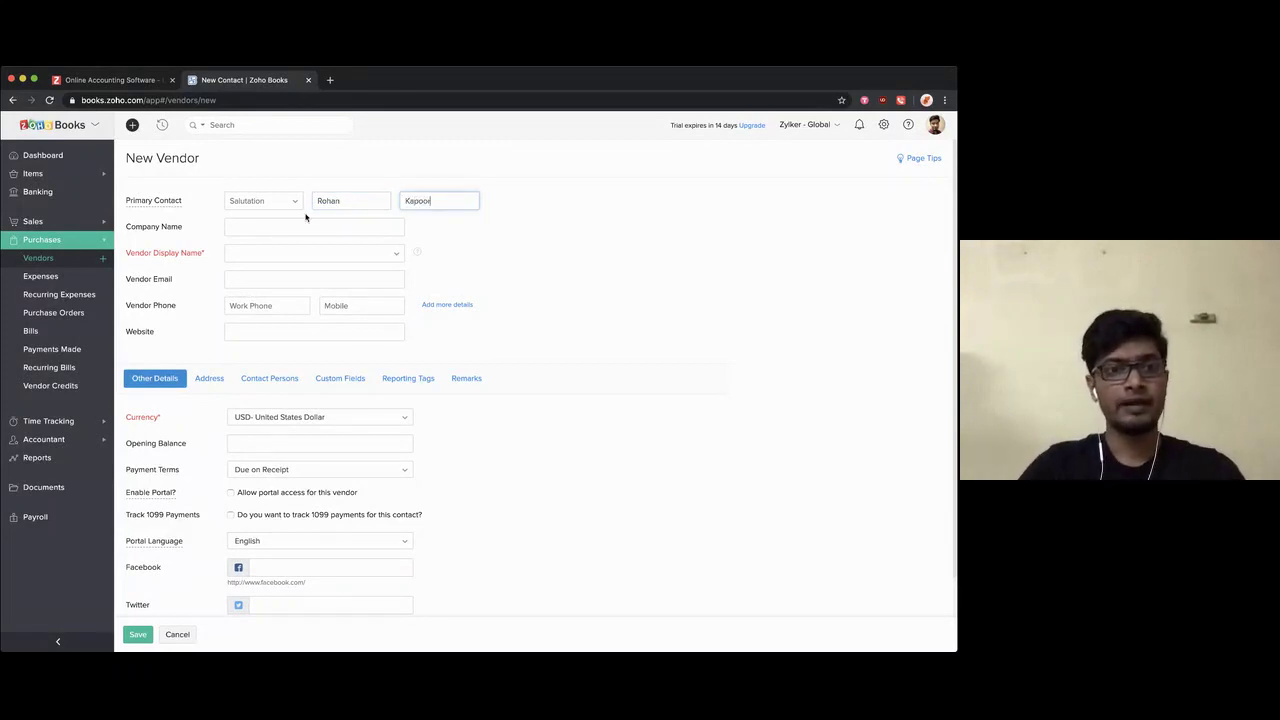
Step: Choose salutation Mr. with a salutation-plus-full-name display name, and save the vendor
click(263, 203)
click(259, 218)
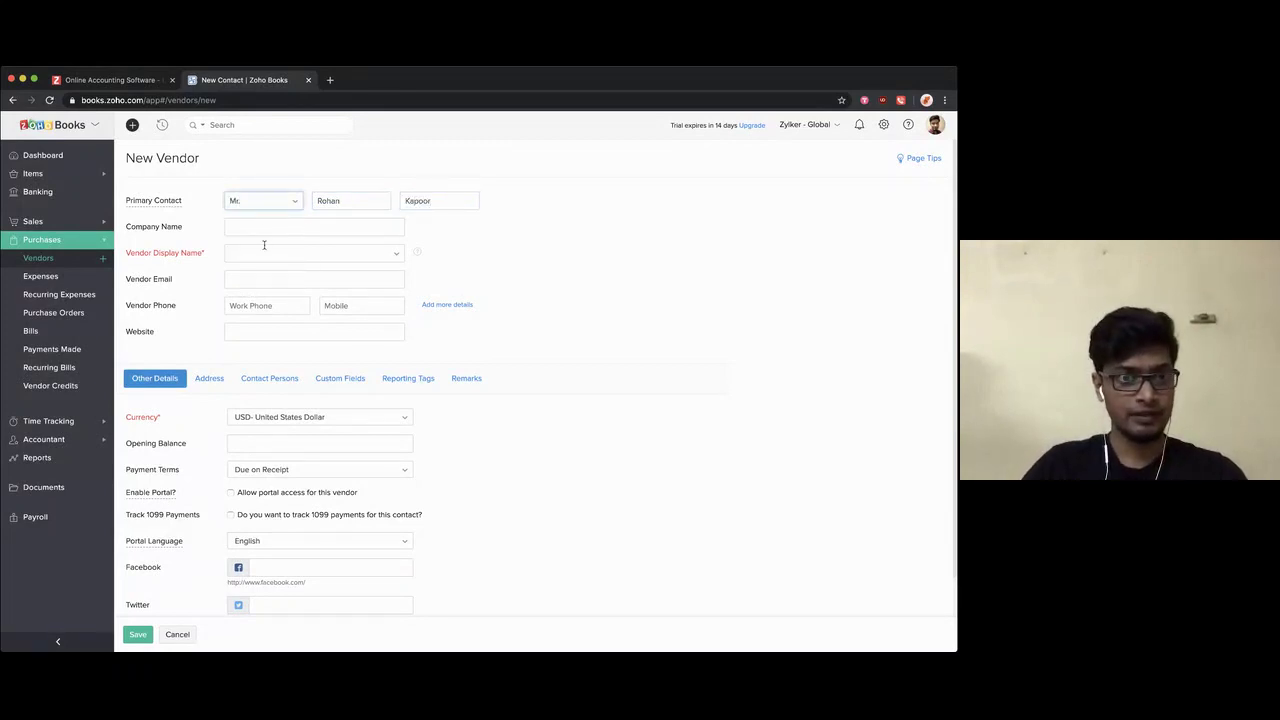
click(258, 250)
click(253, 267)
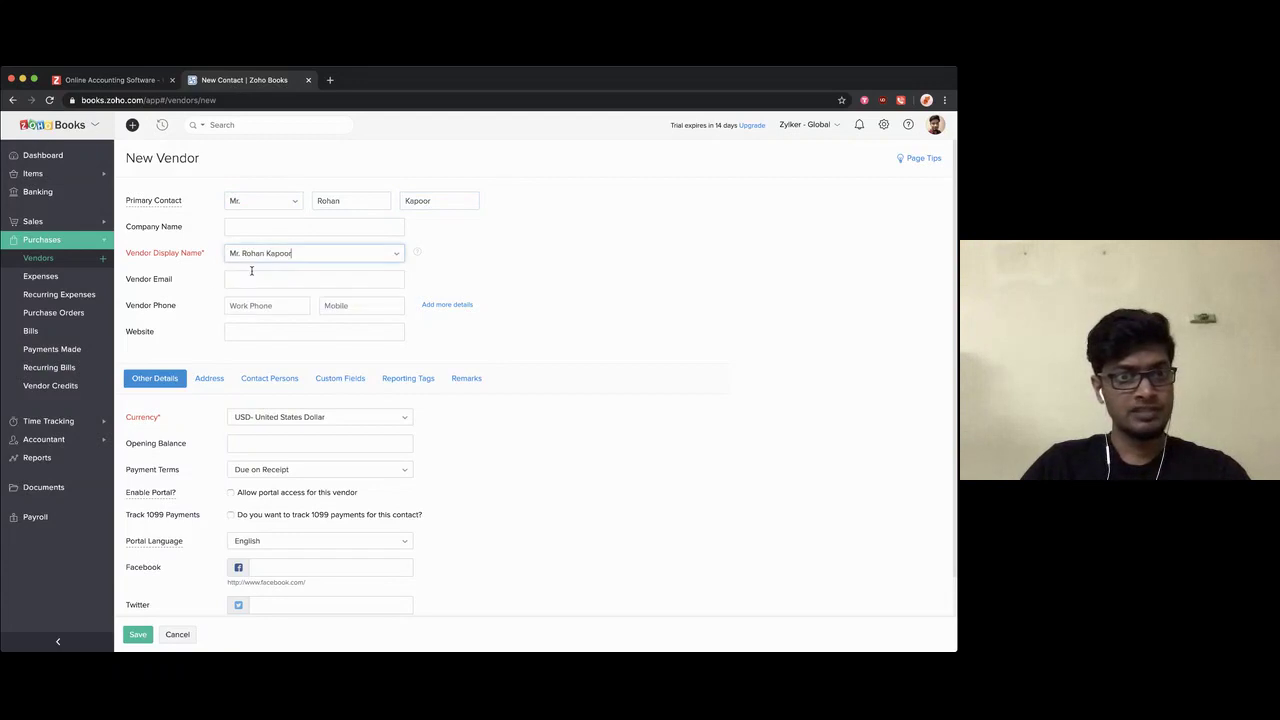
scroll(206, 283, down, 1)
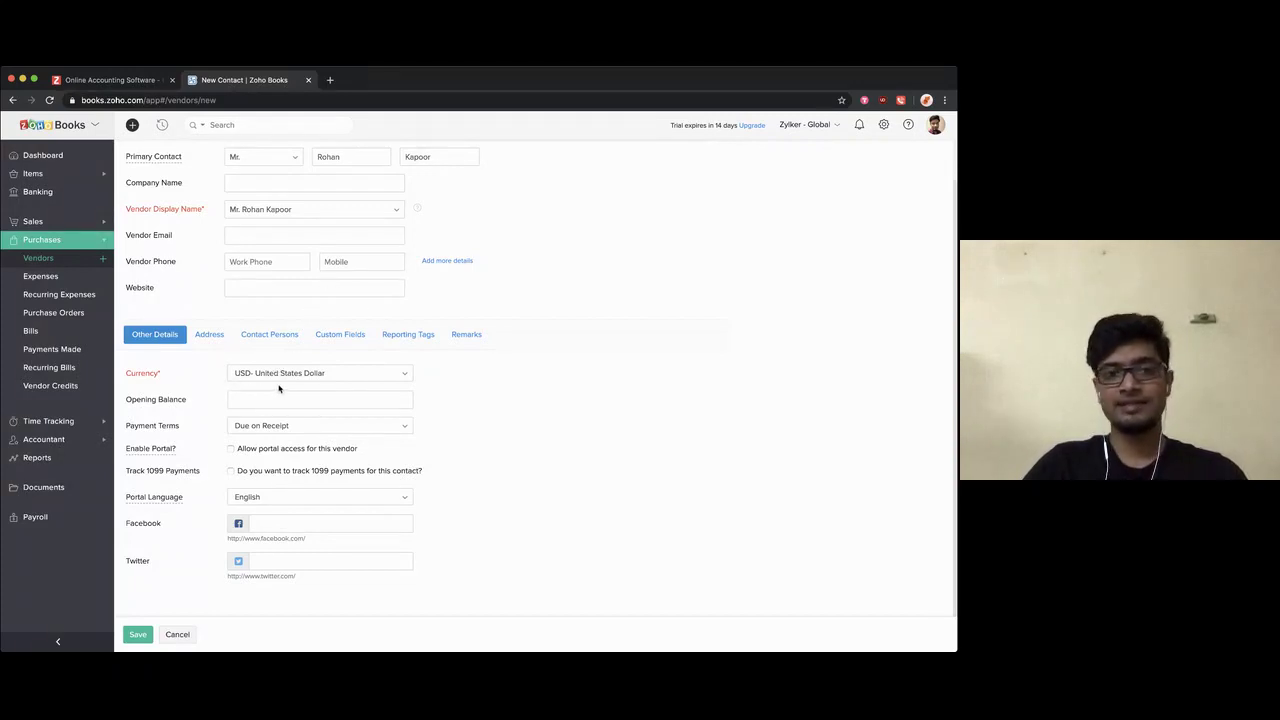
scroll(291, 386, up, 1)
scroll(250, 470, down, 1)
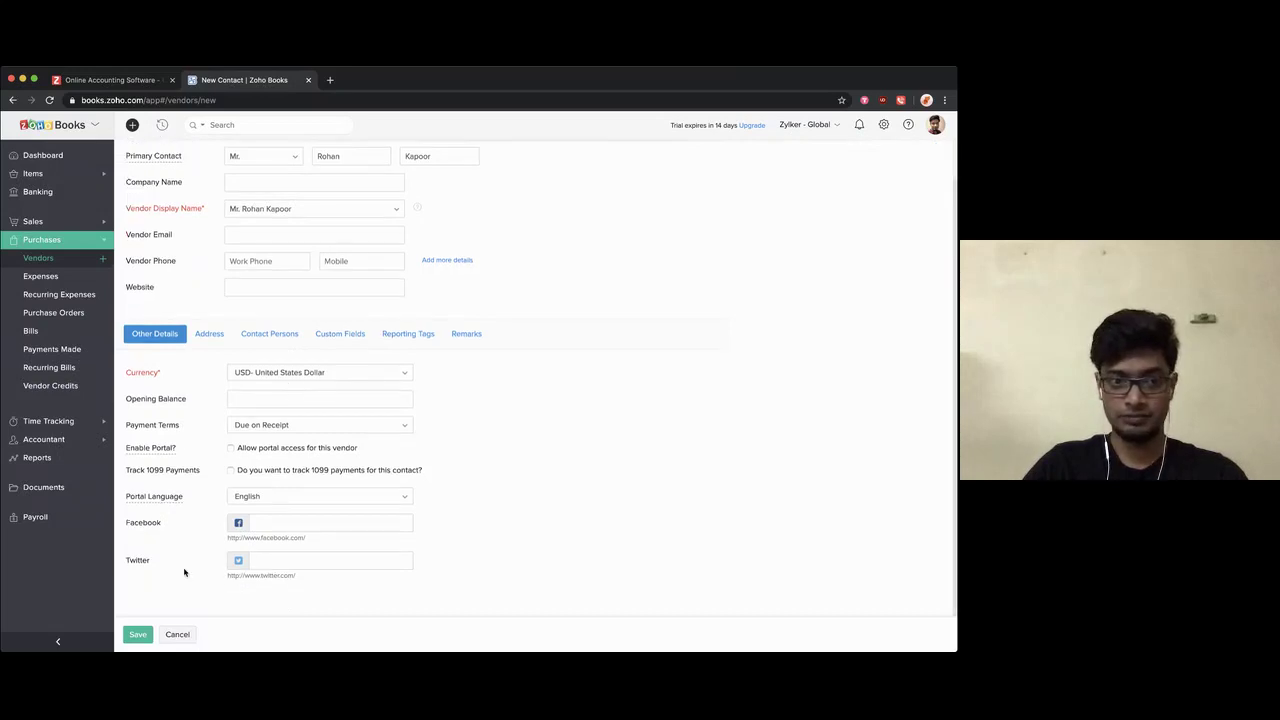
click(138, 636)
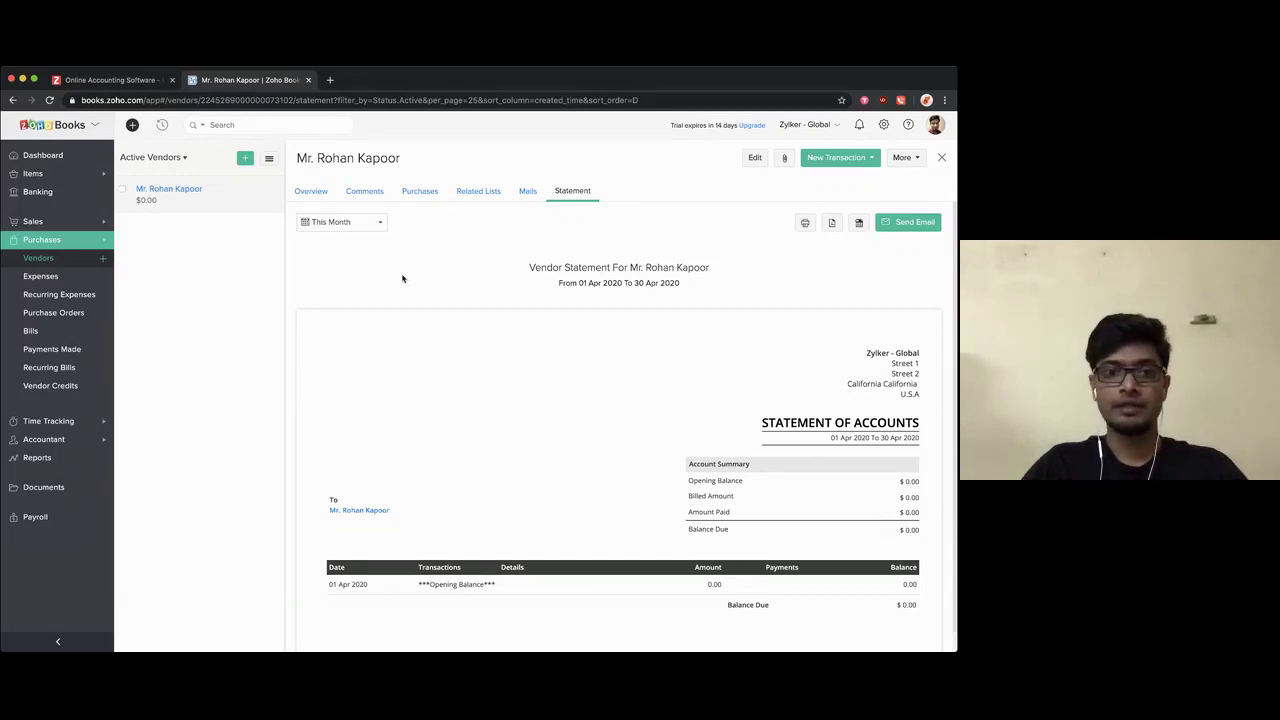
Step: Open the Customers list under Sales
click(88, 222)
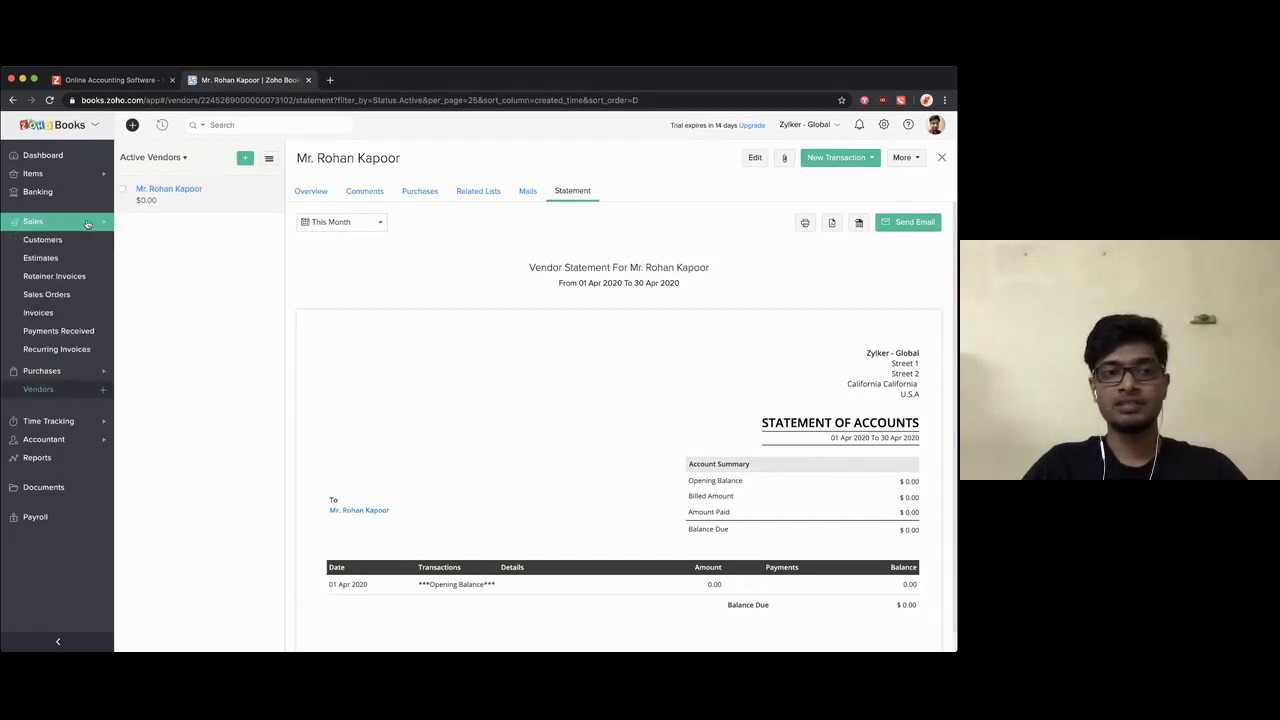
click(71, 243)
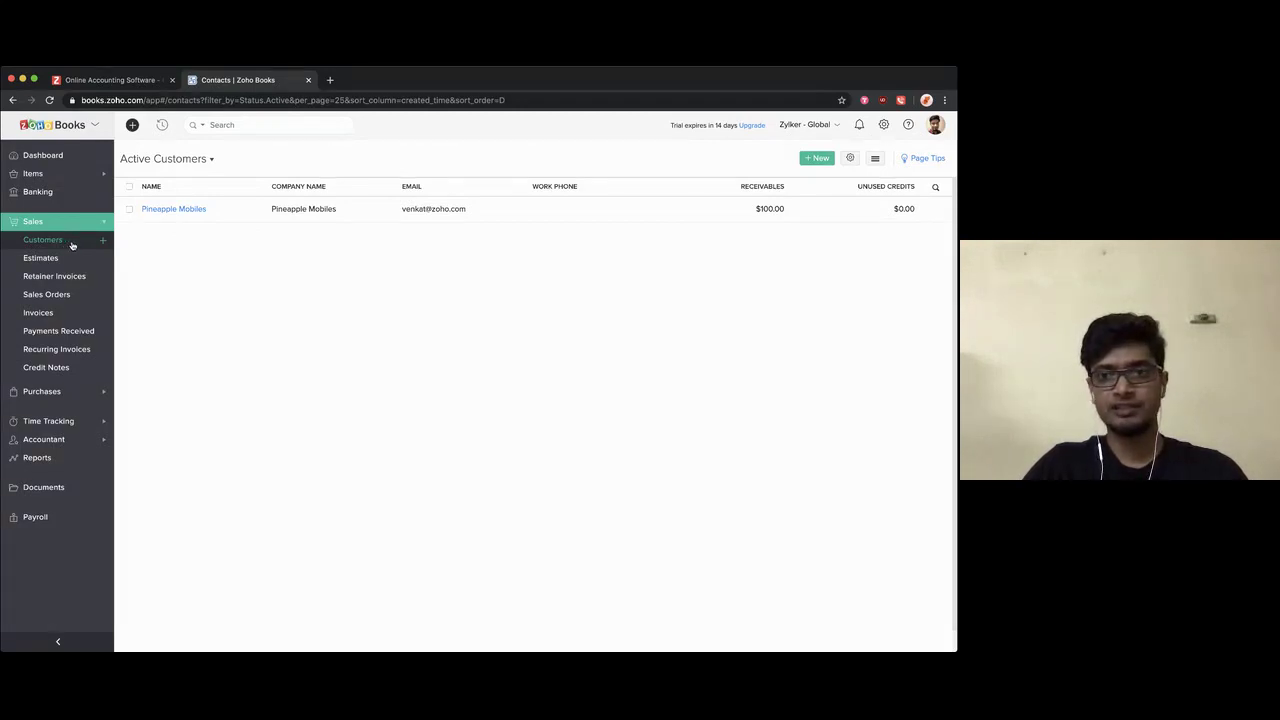
Step: Choose Import Customers from the list options and continue to the file-selection step
click(875, 160)
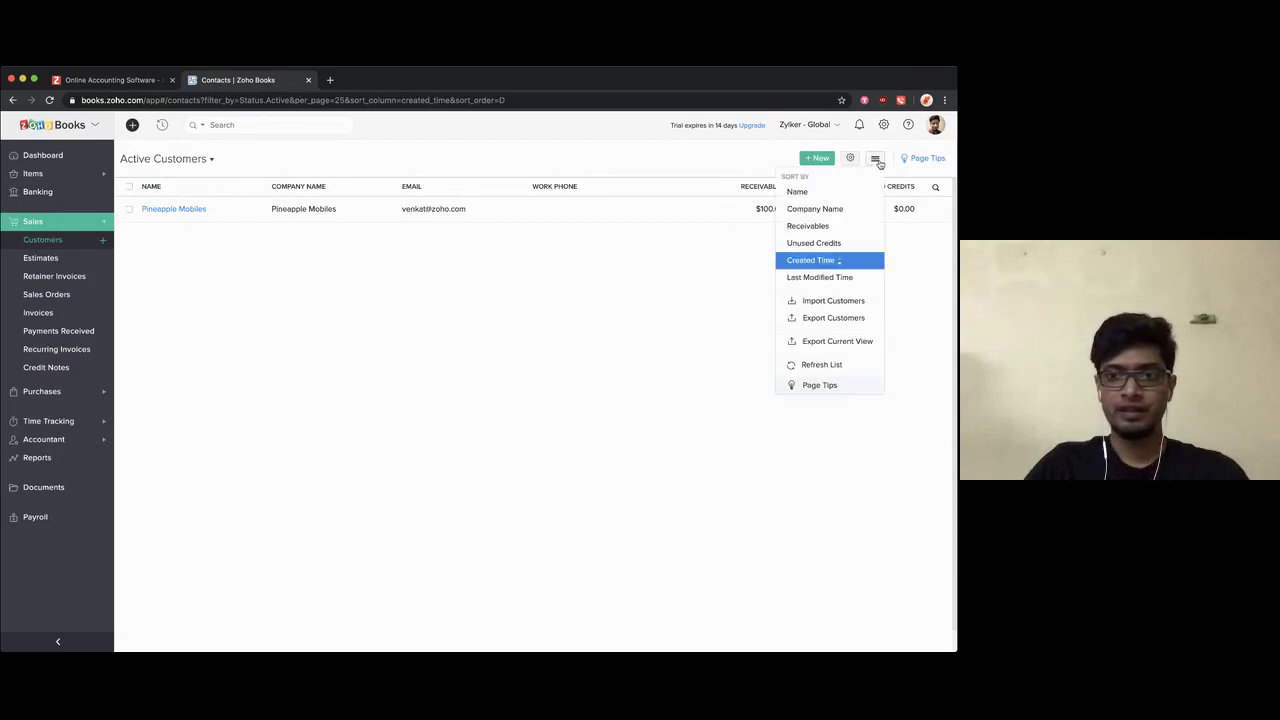
click(813, 301)
click(368, 246)
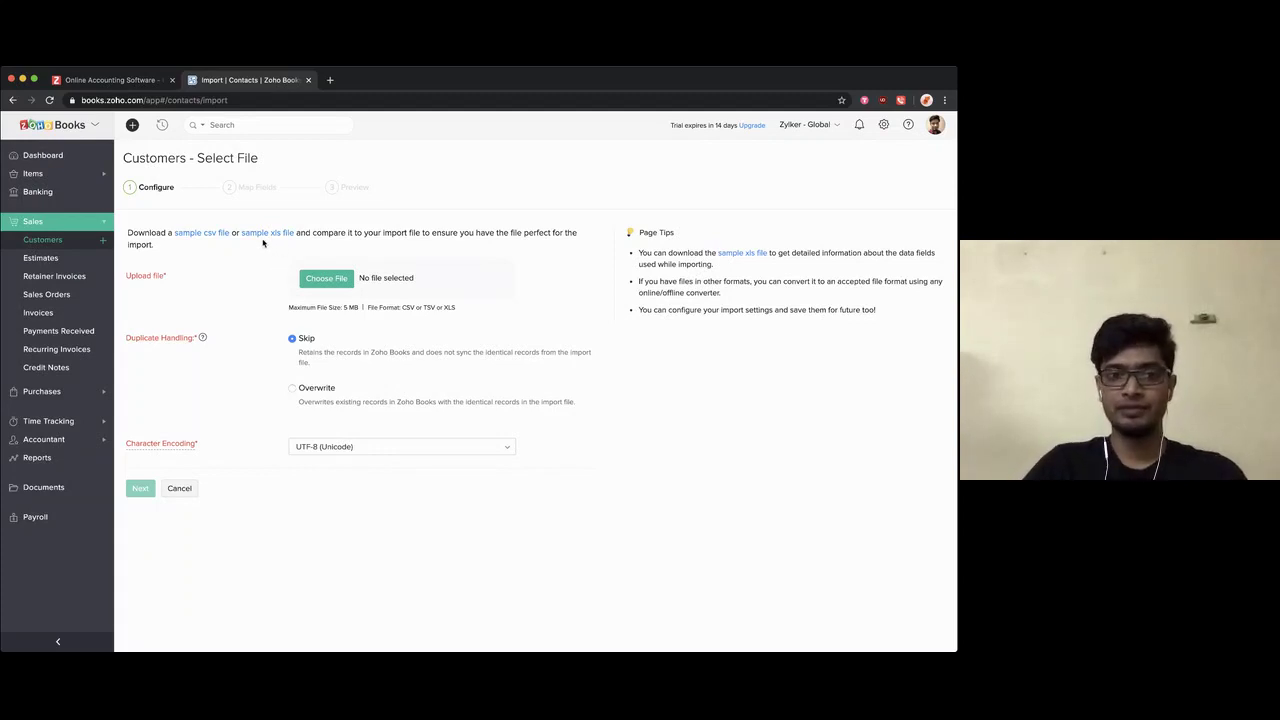
Step: Download the sample xls file and open sample_contacts_new (2).xls in Excel
click(267, 233)
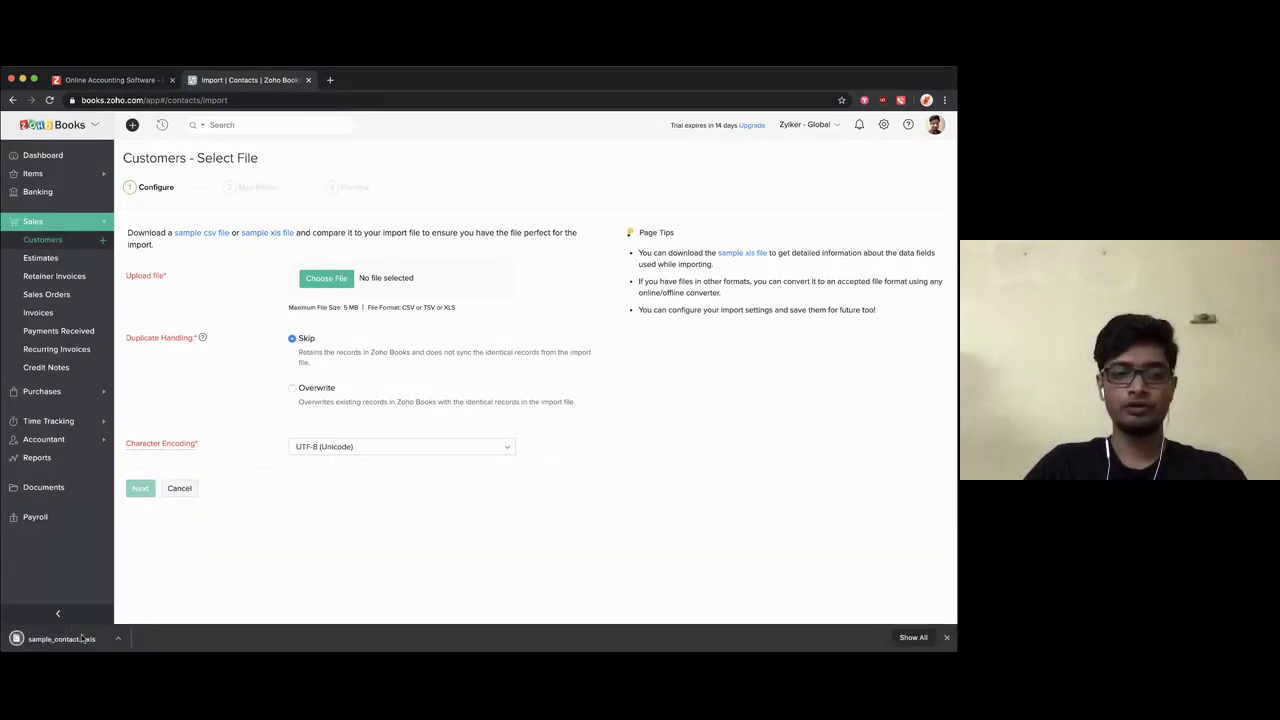
click(80, 639)
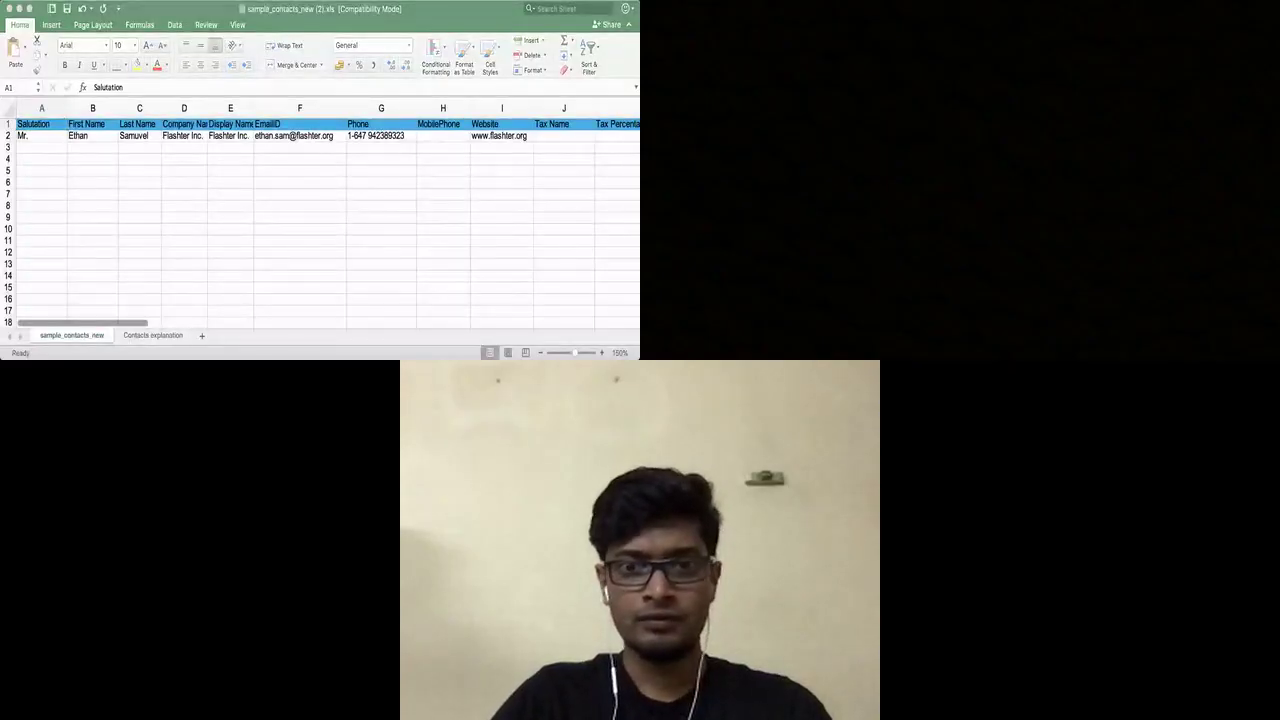
Step: Zoom the sample sheet to 190% and scroll right through the columns to Notes
click(150, 158)
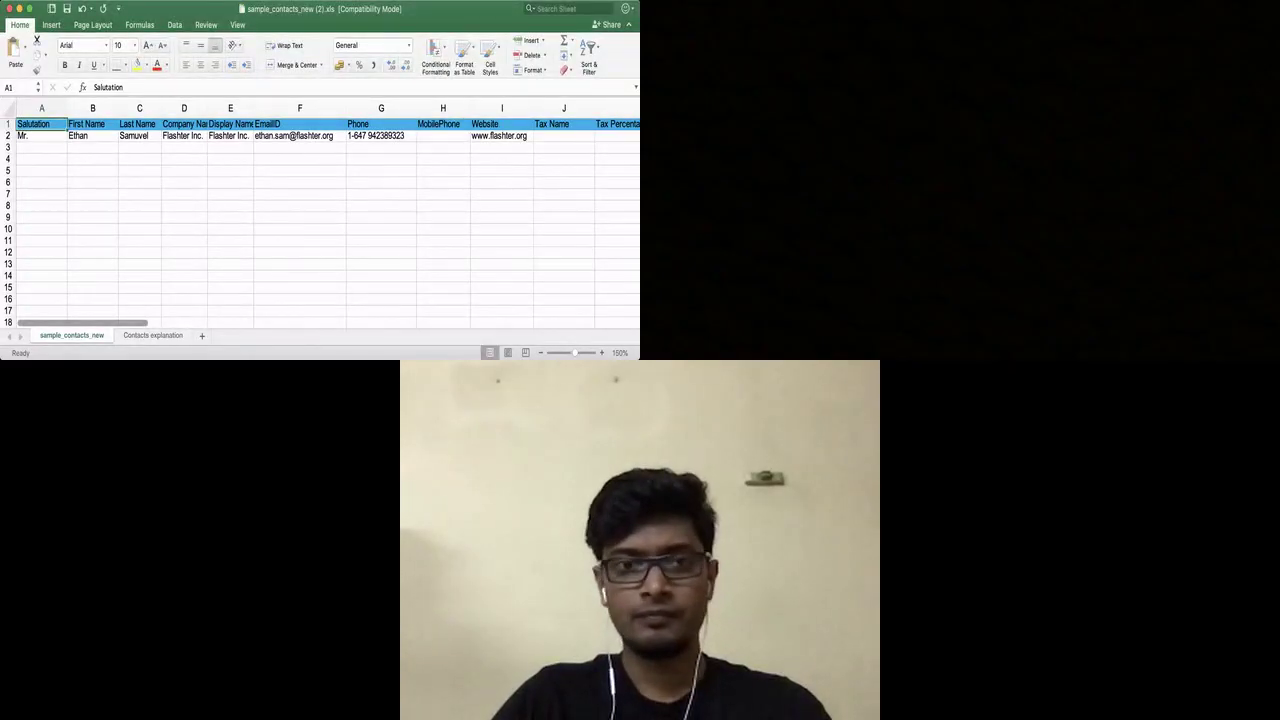
click(601, 353)
click(601, 353)
click(601, 353)
click(601, 353)
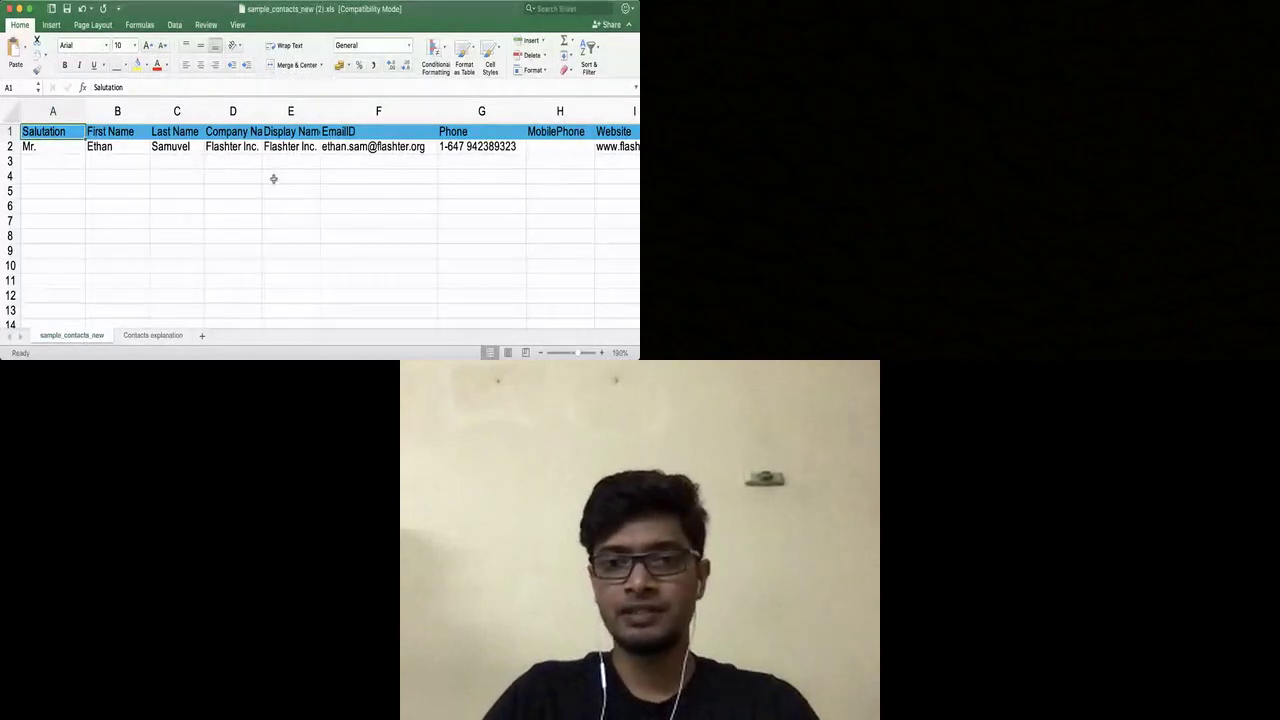
scroll(273, 178, right, 3)
scroll(273, 178, right, 8)
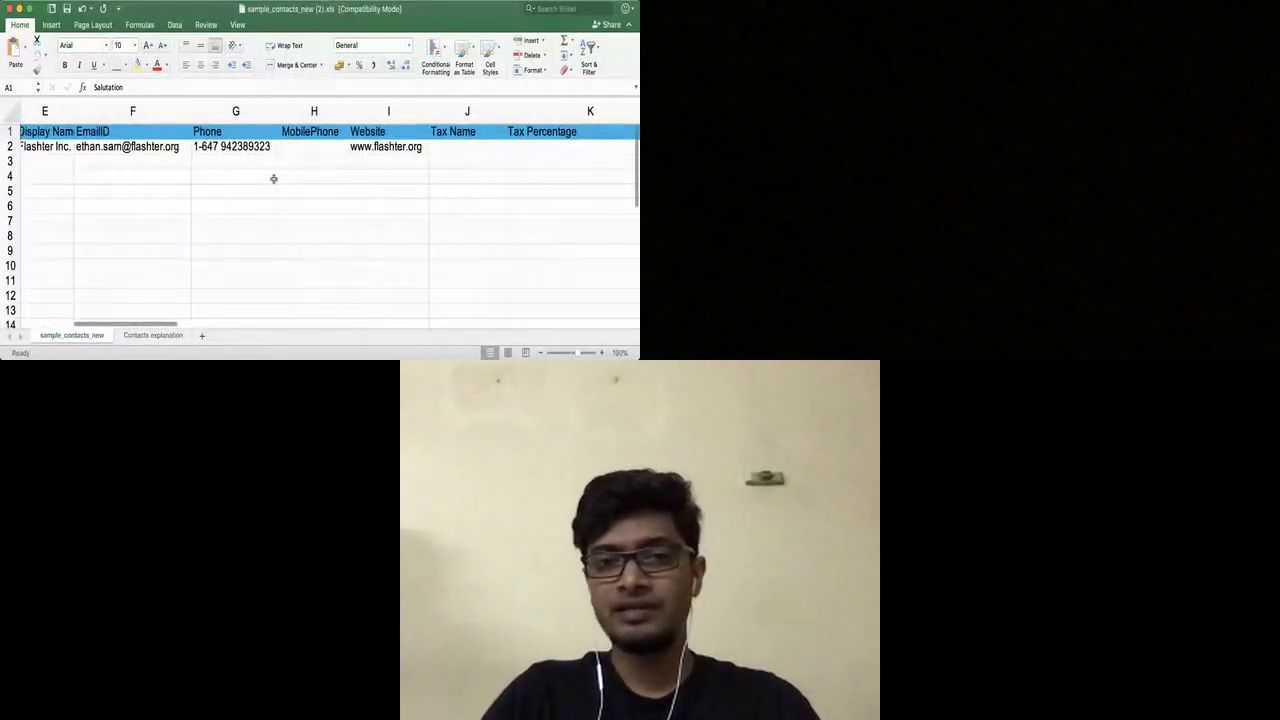
scroll(273, 178, right, 5)
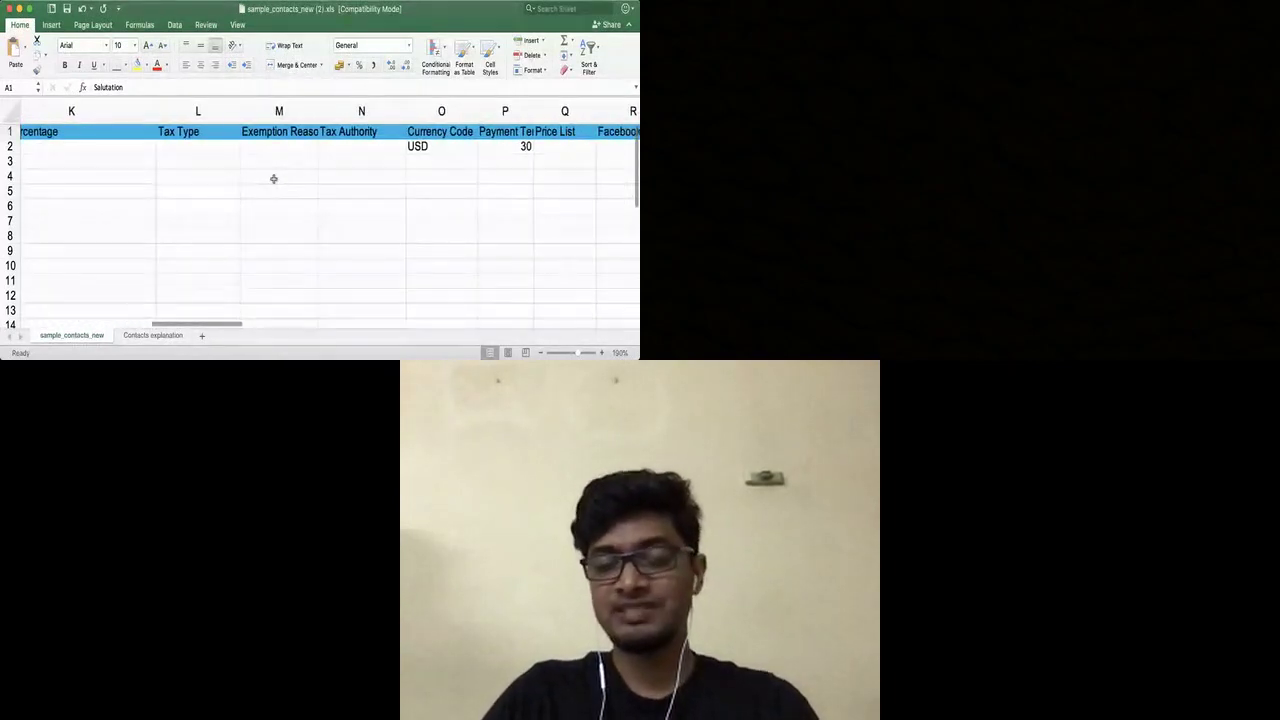
scroll(273, 178, right, 2)
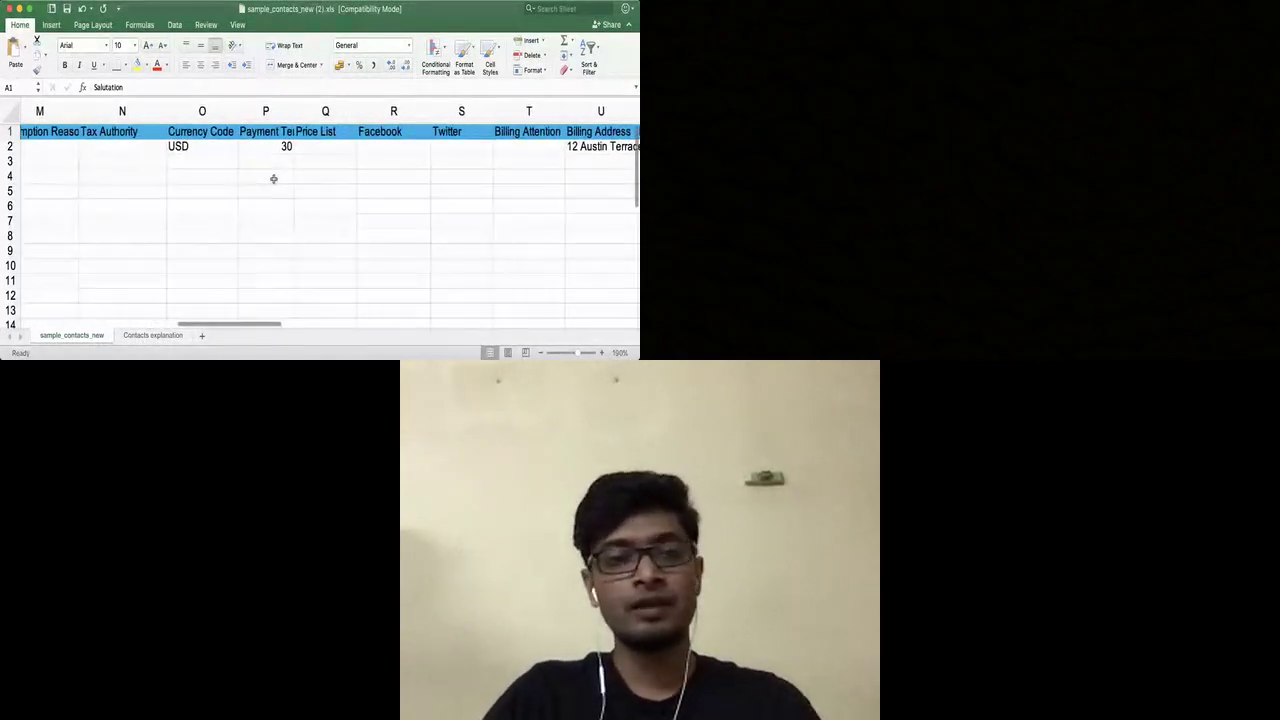
scroll(273, 178, right, 2)
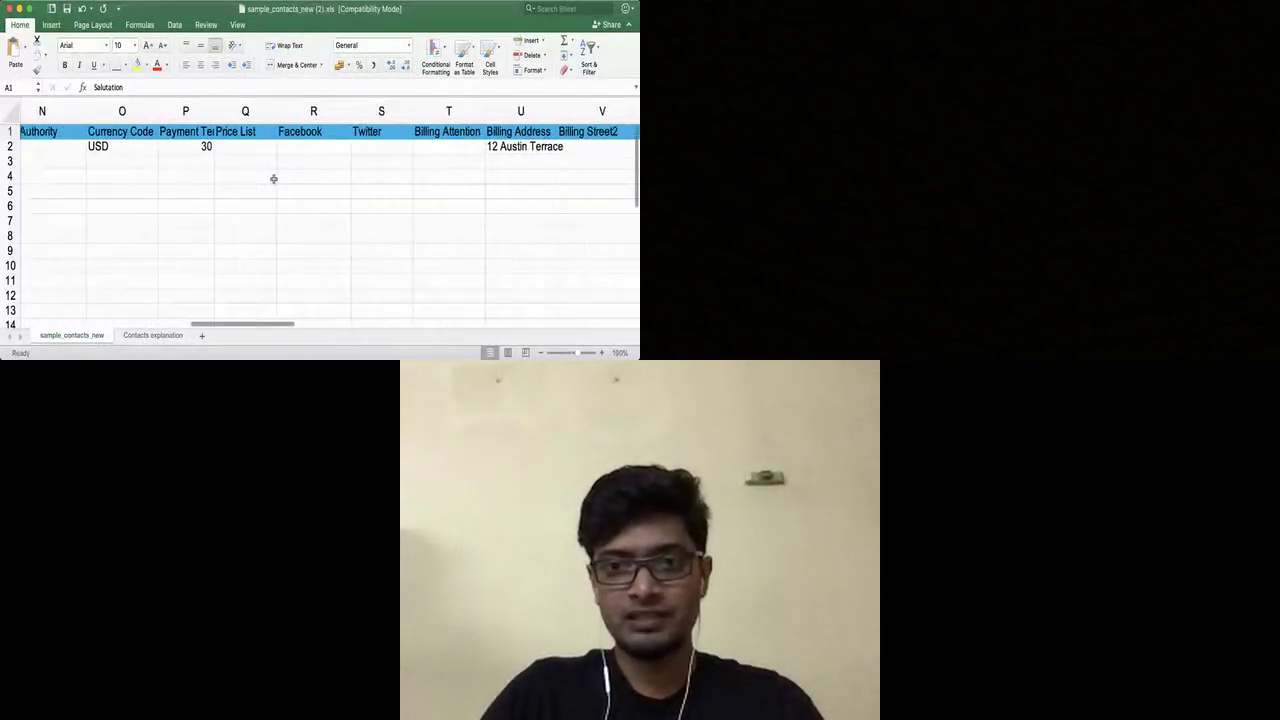
scroll(273, 178, right, 10)
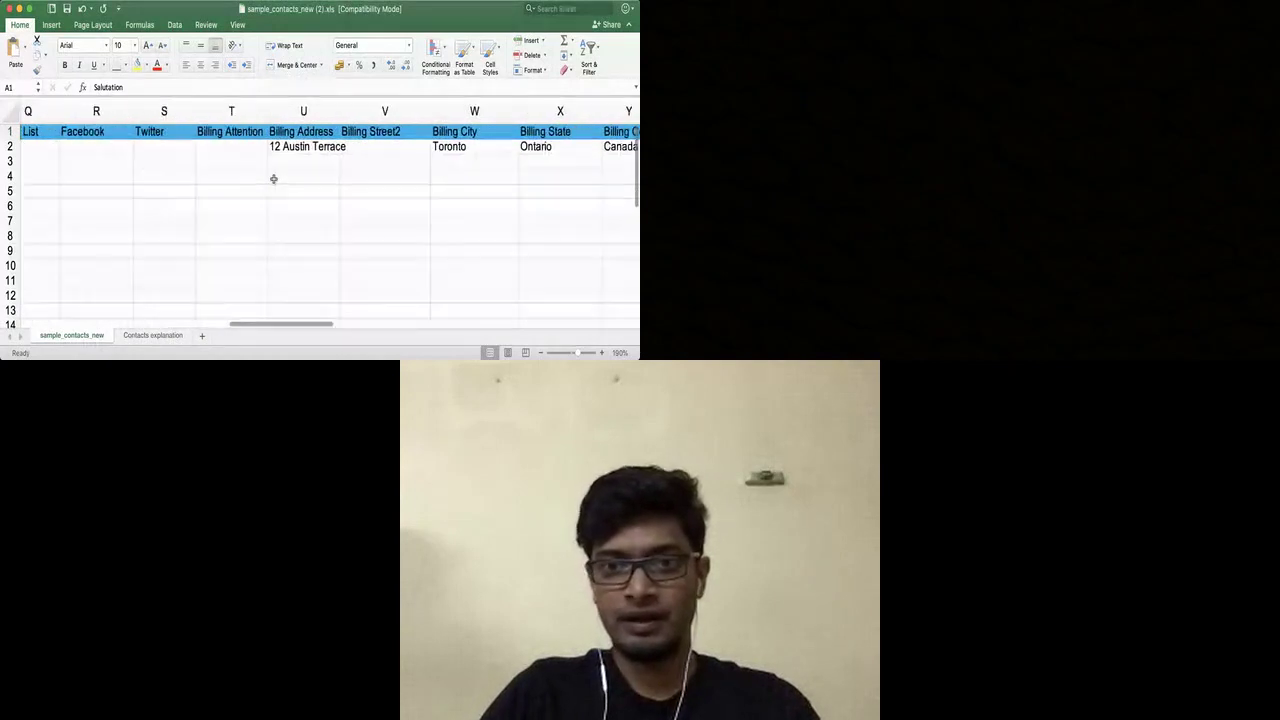
scroll(273, 178, right, 8)
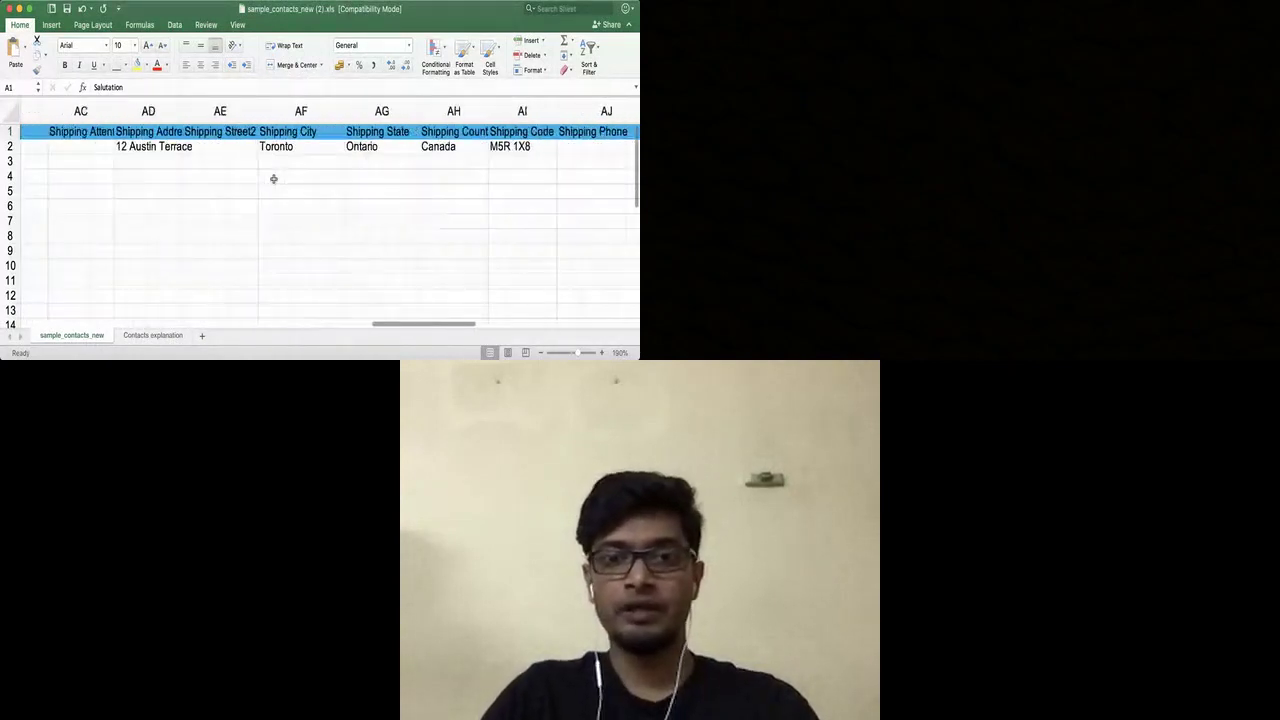
scroll(273, 178, right, 5)
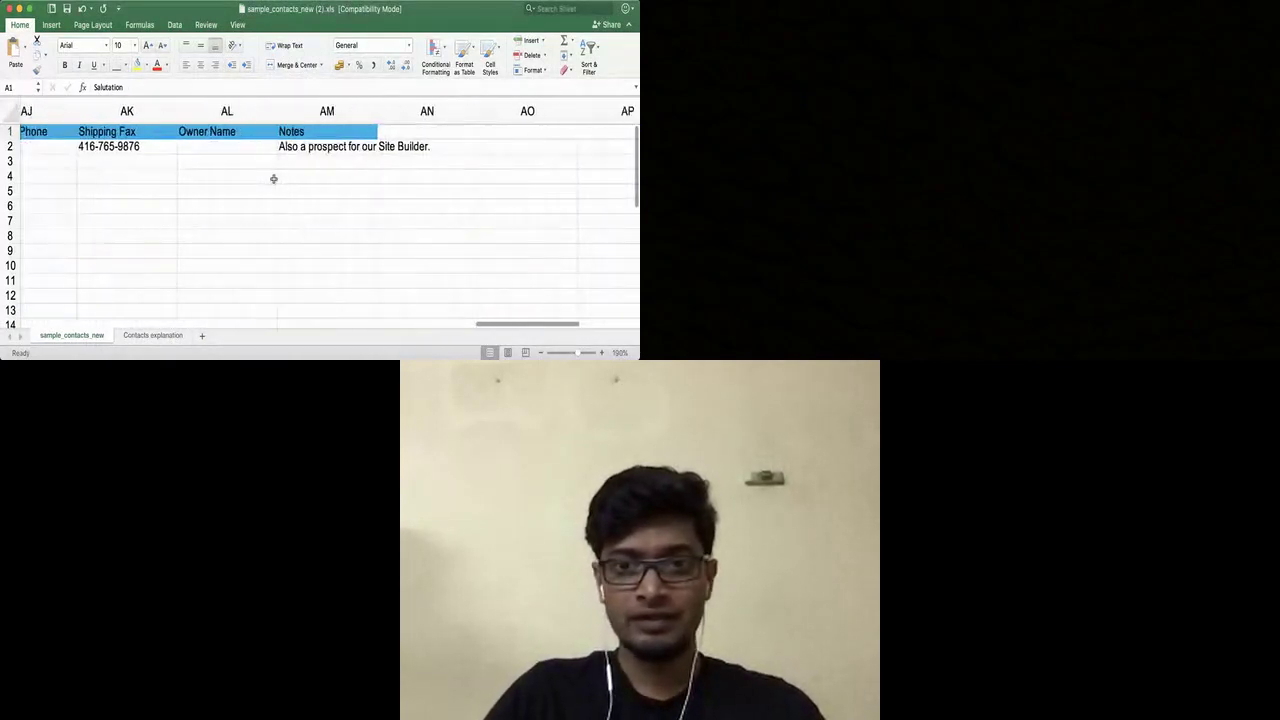
Step: Zoom into the Contacts explanation sheet and widen column C to fit the Field specification header
click(150, 335)
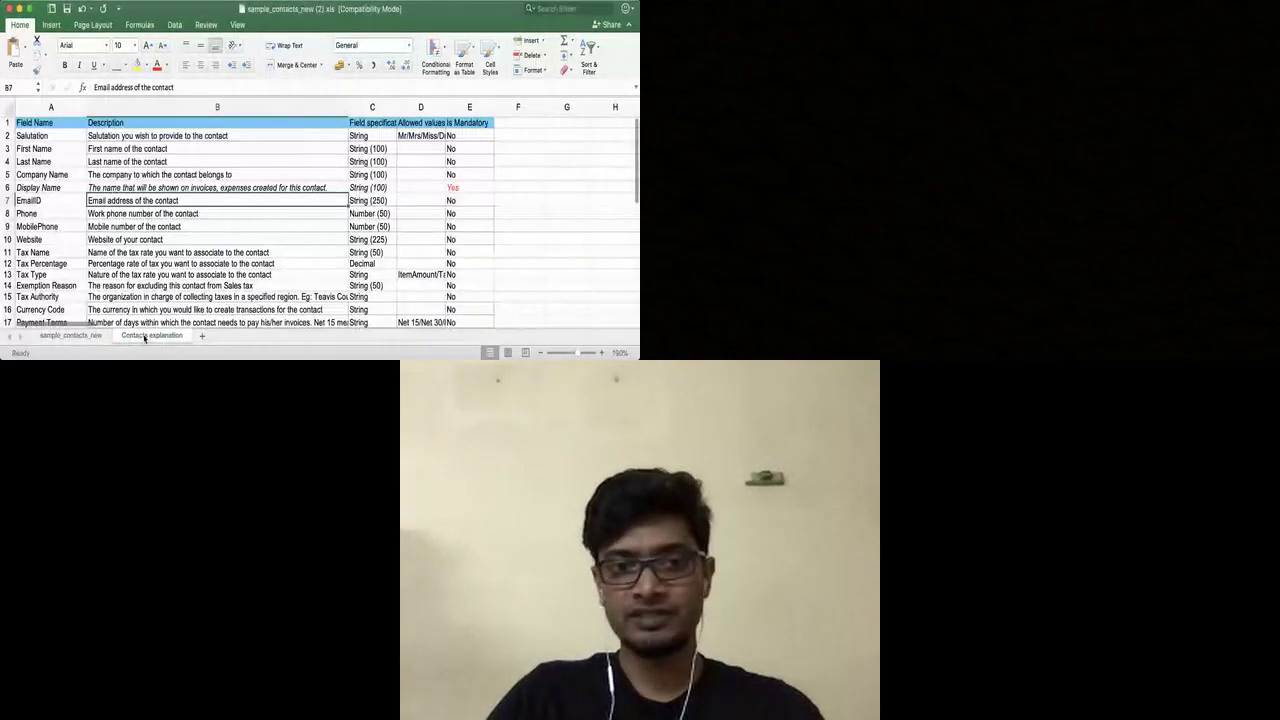
click(601, 352)
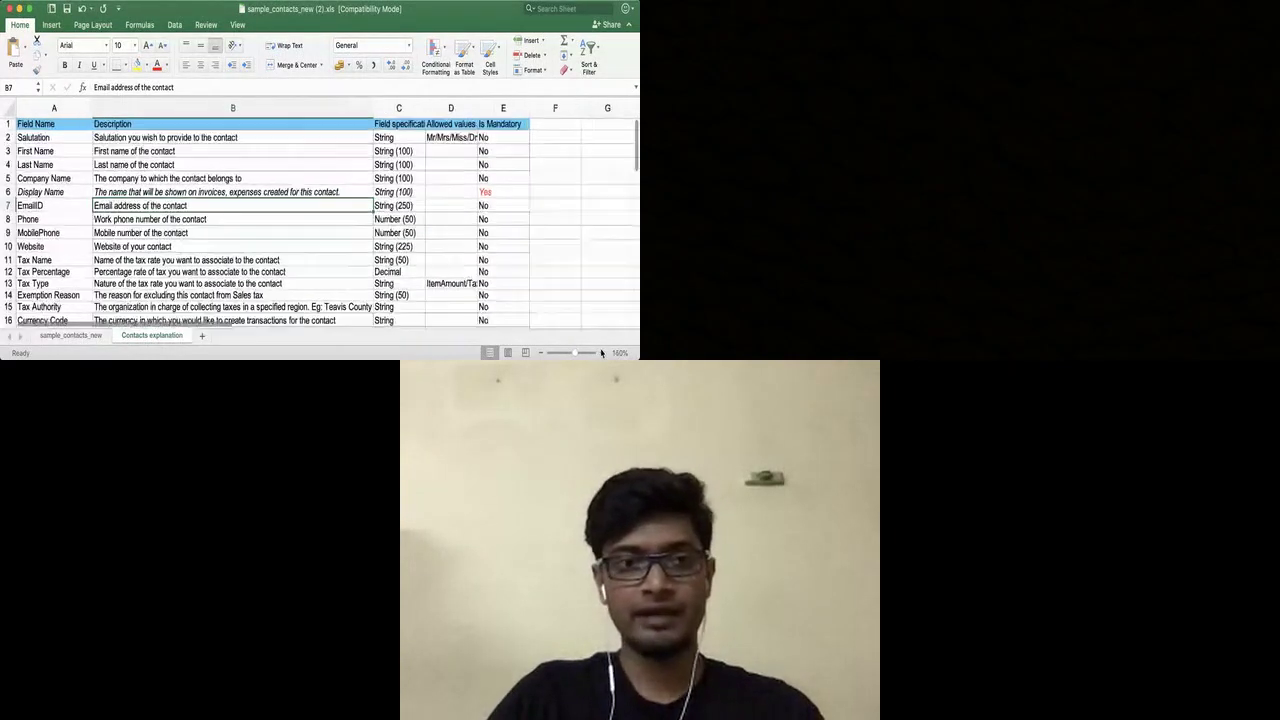
click(601, 352)
click(601, 352)
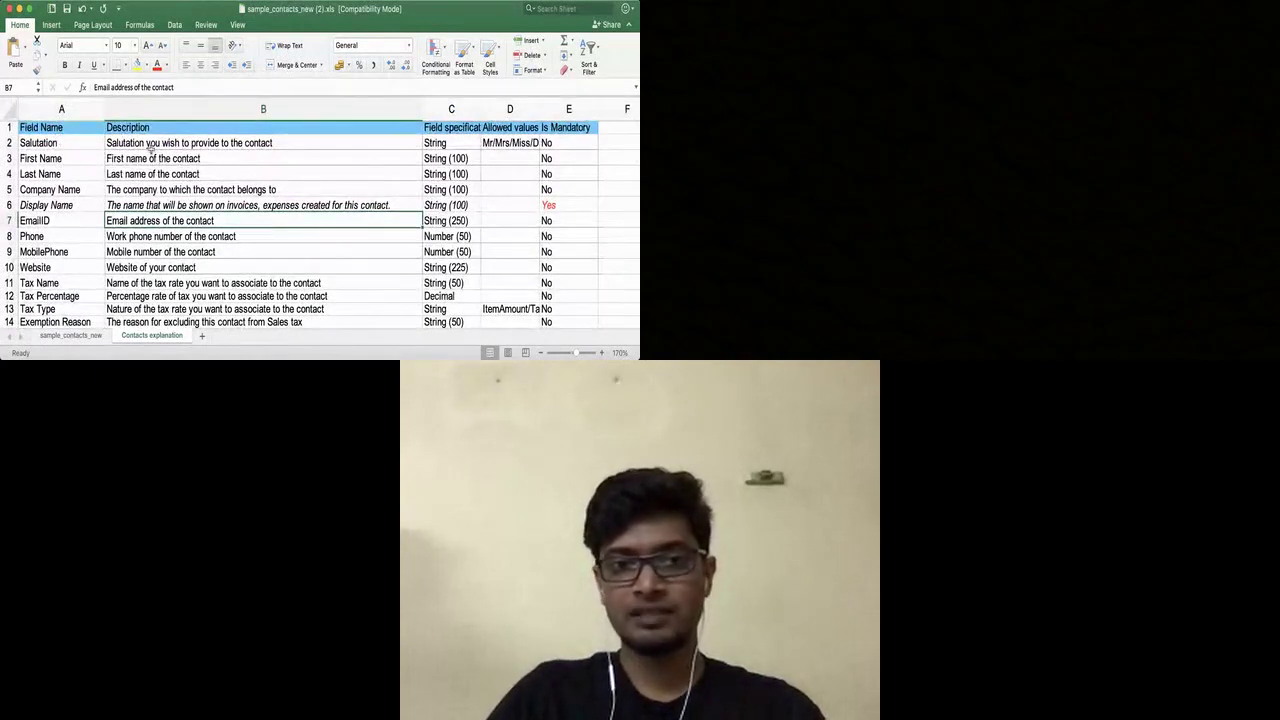
click(166, 143)
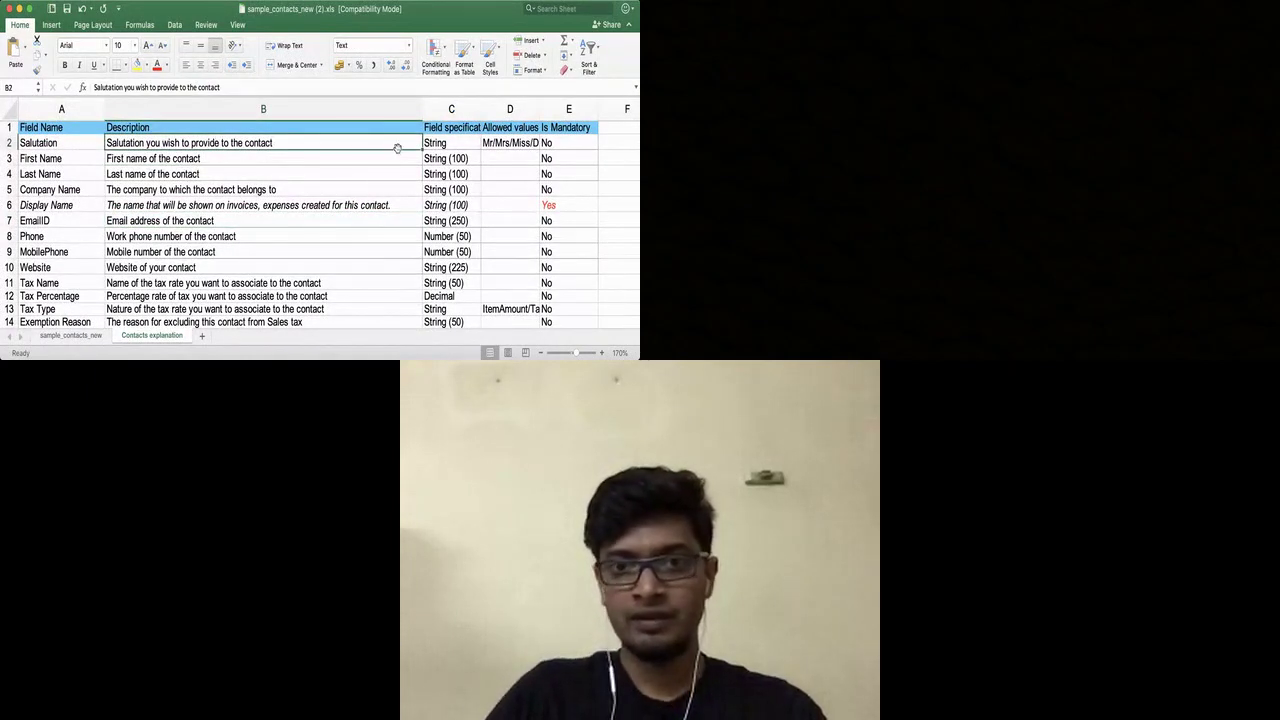
click(438, 145)
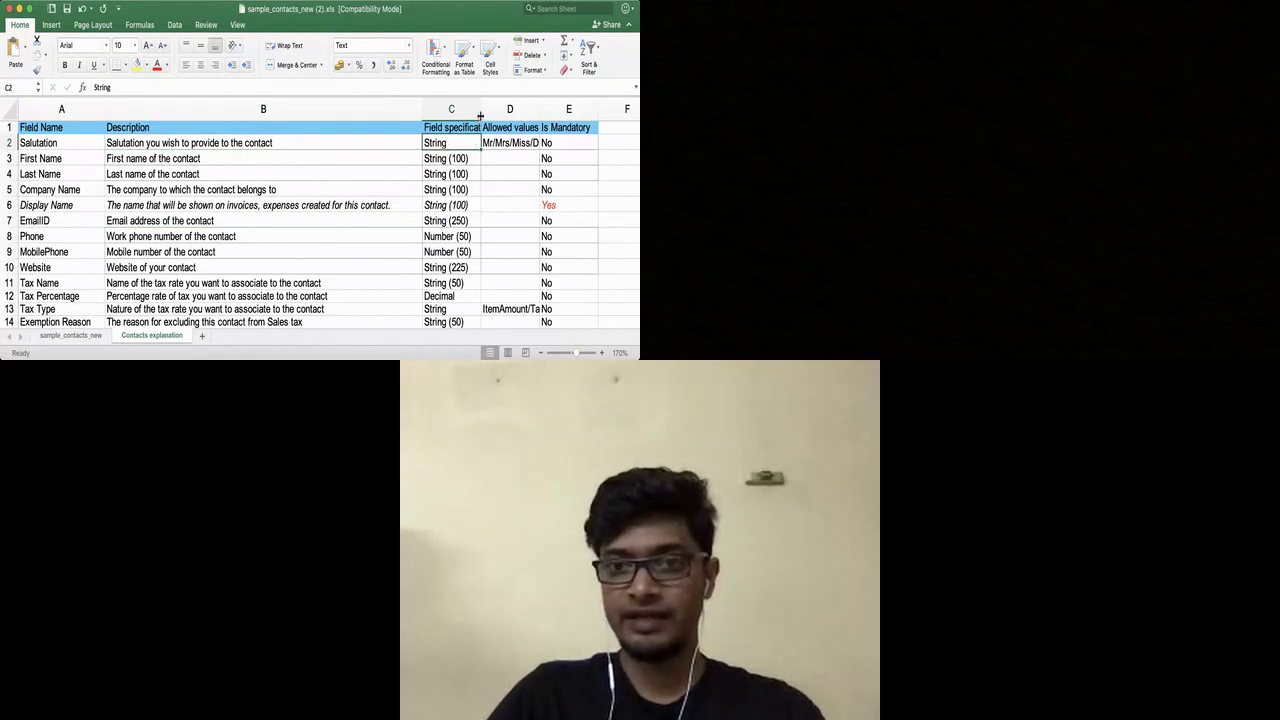
drag(481, 110, 493, 109)
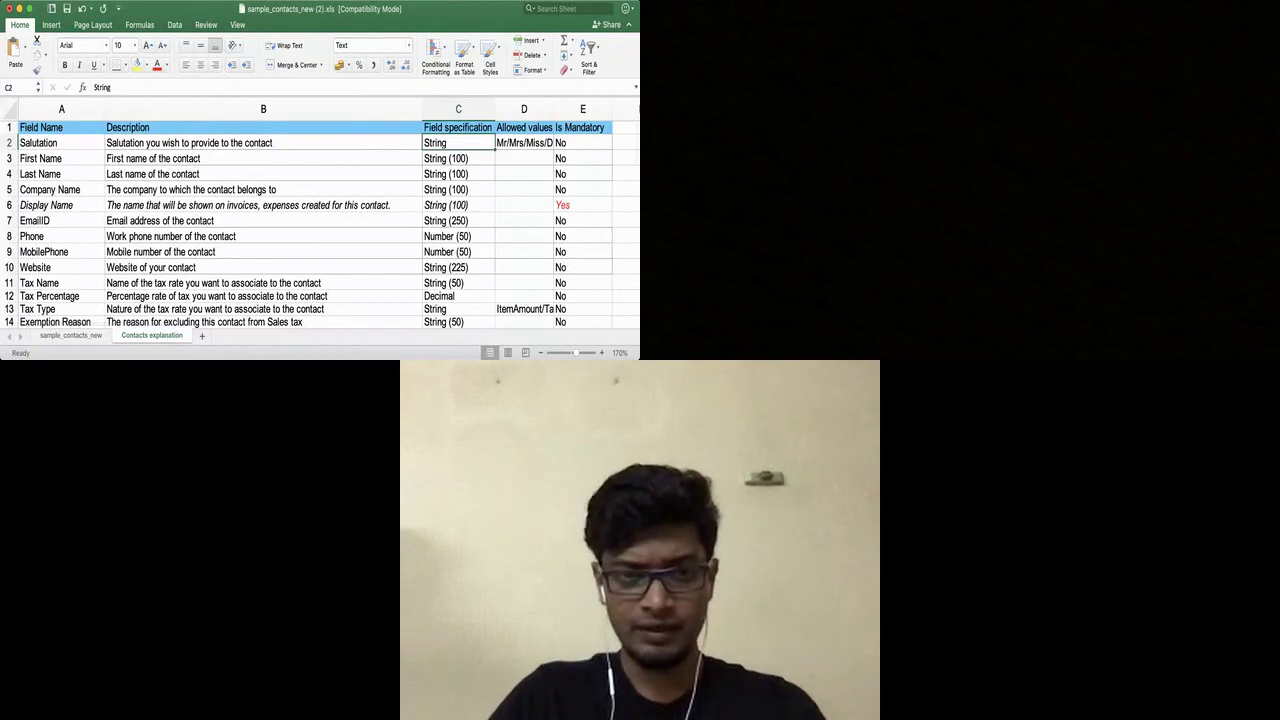
Step: Return to the sample_contacts_new sheet, then go back to Zoho Books in the browser
key(super+Tab)
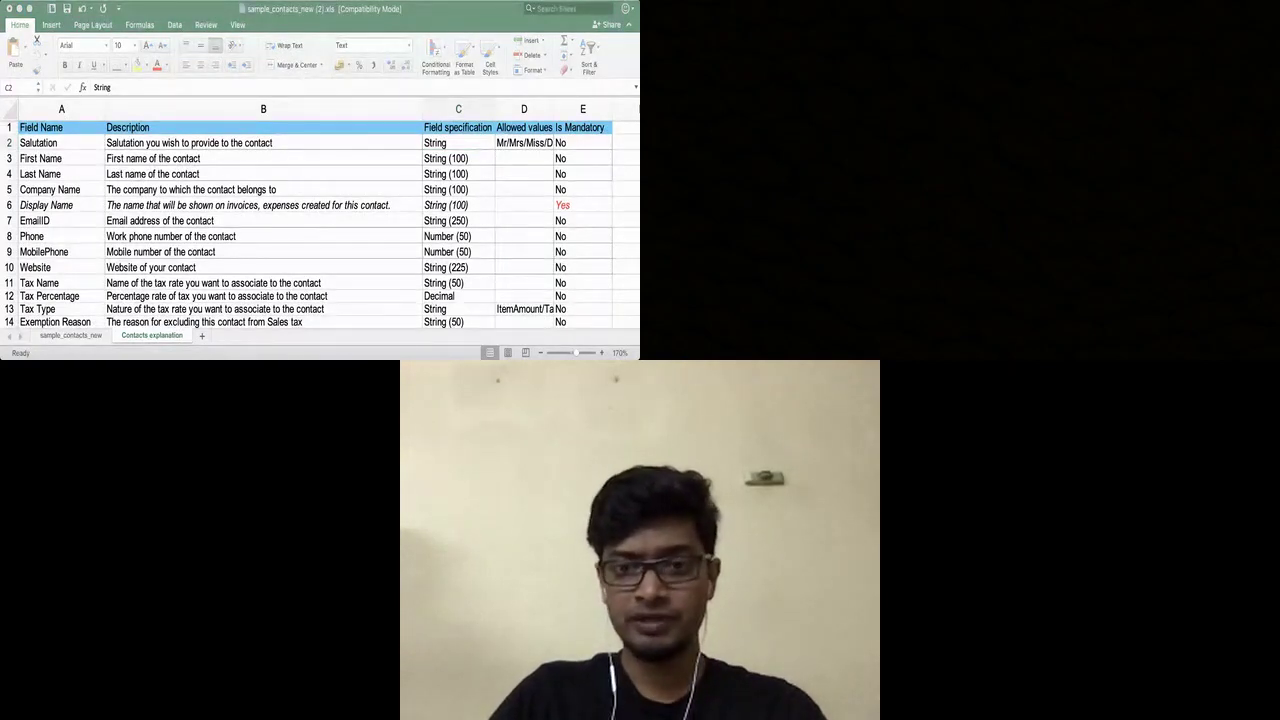
key(super+Tab)
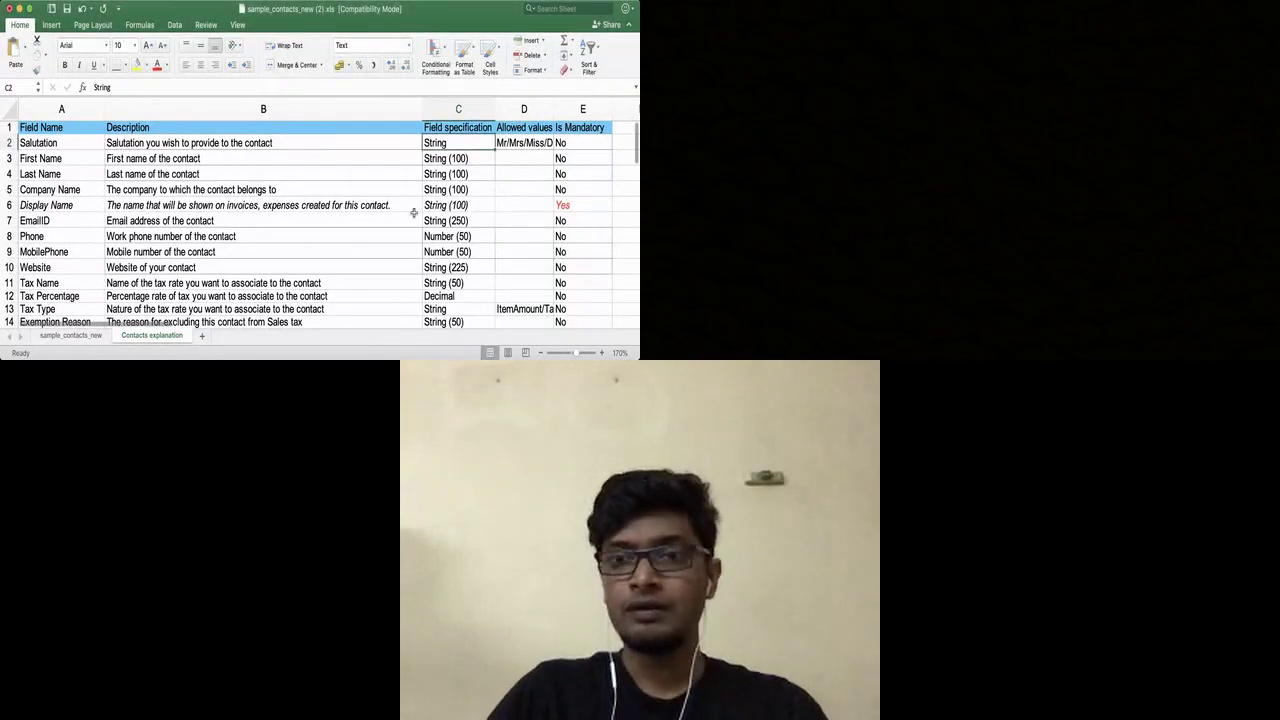
scroll(413, 212, right, 3)
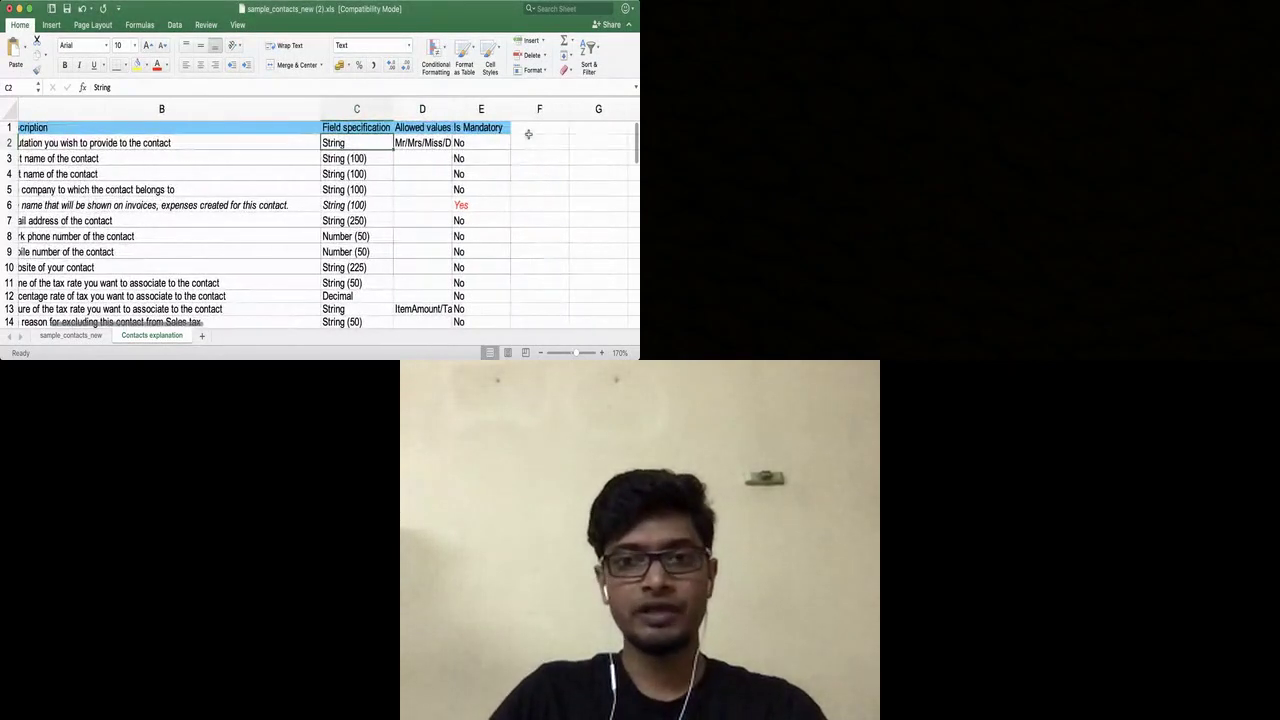
click(528, 131)
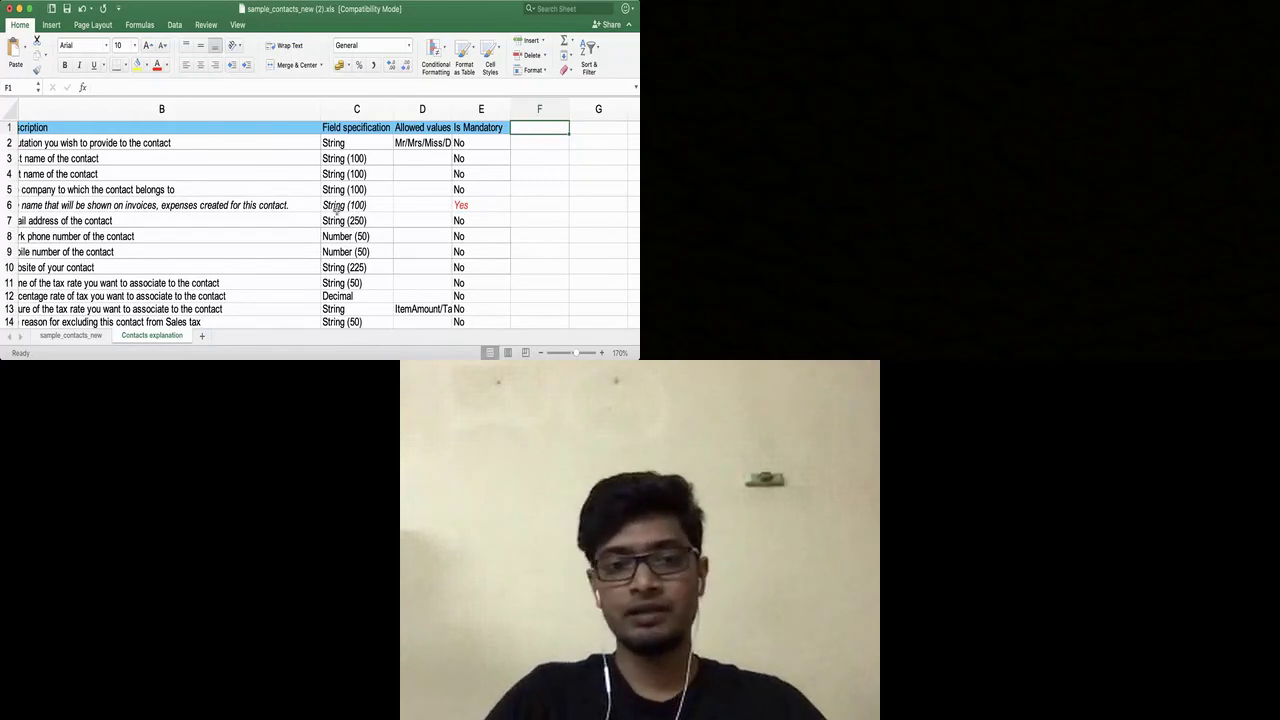
click(80, 336)
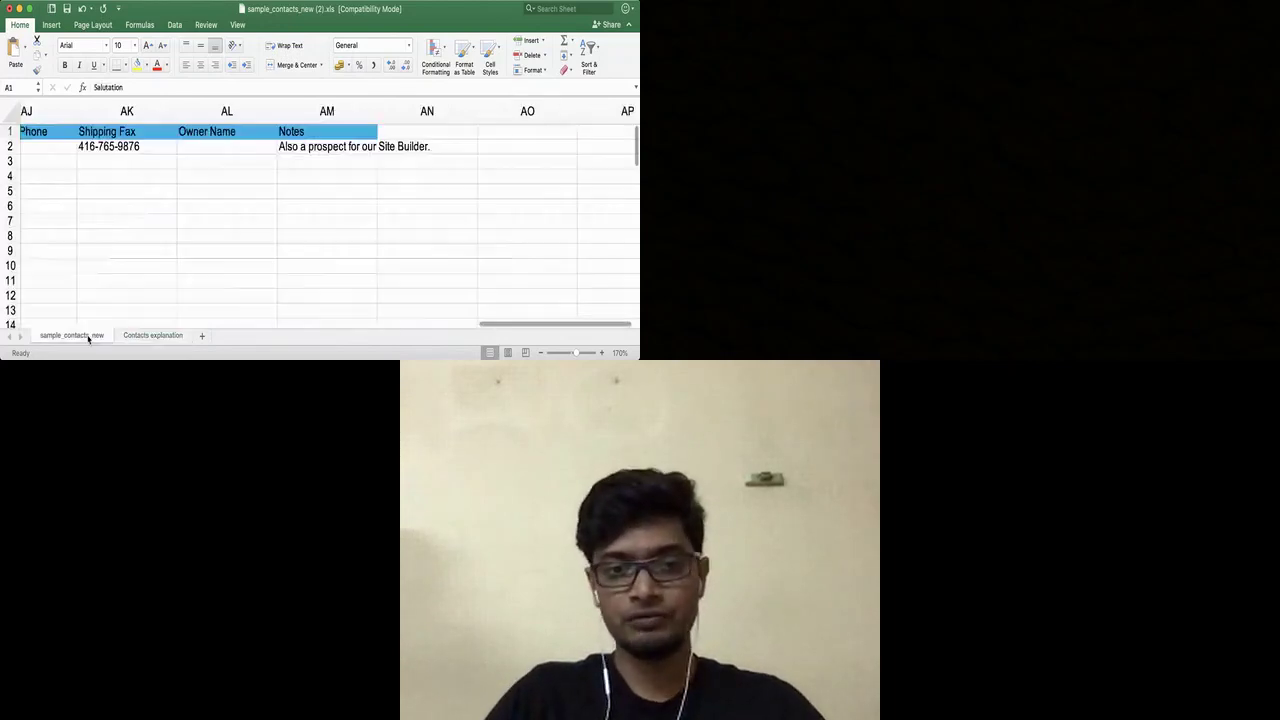
click(448, 134)
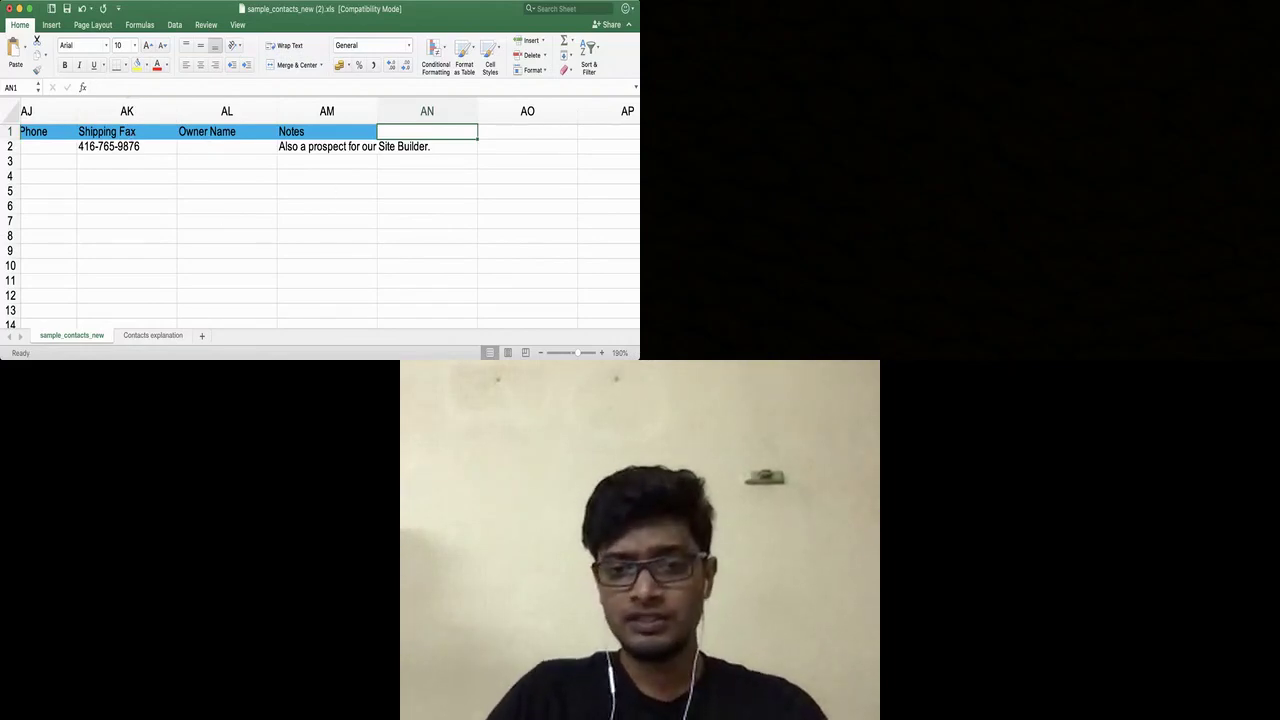
key(super+Tab)
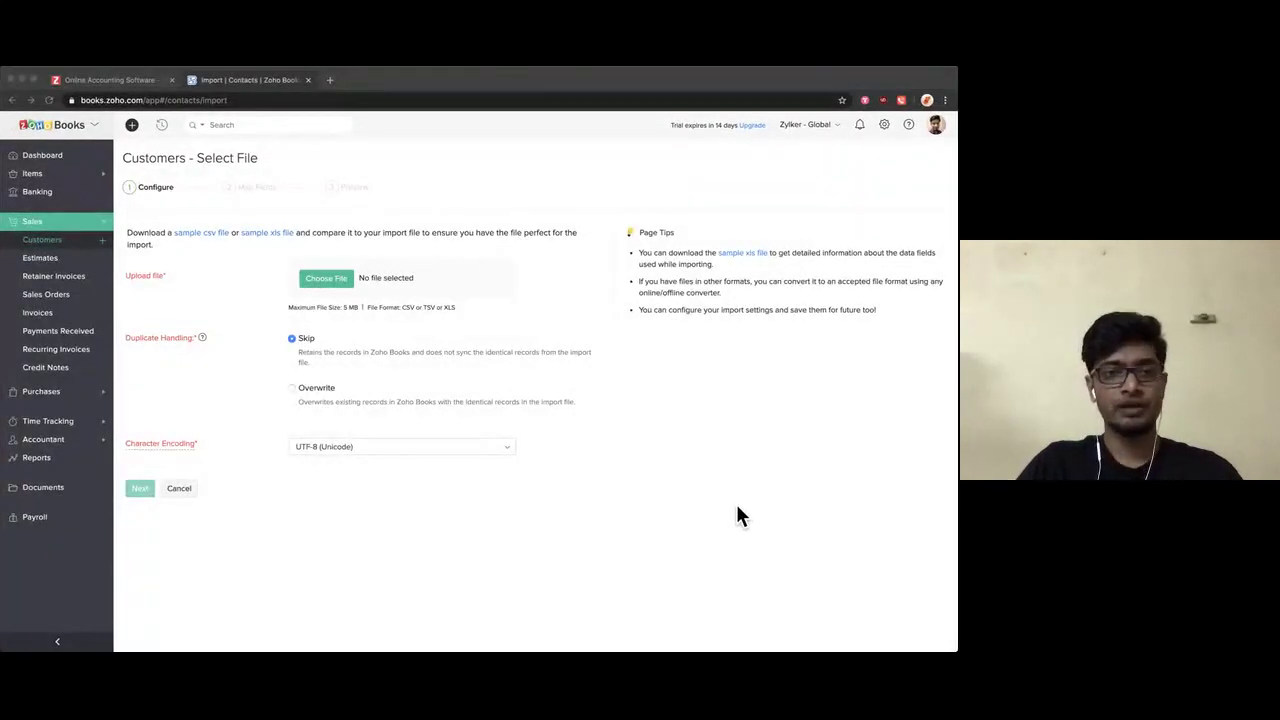
Step: Upload sample_contacts_new (1).xls as the customer import file and continue to Map Fields
click(315, 280)
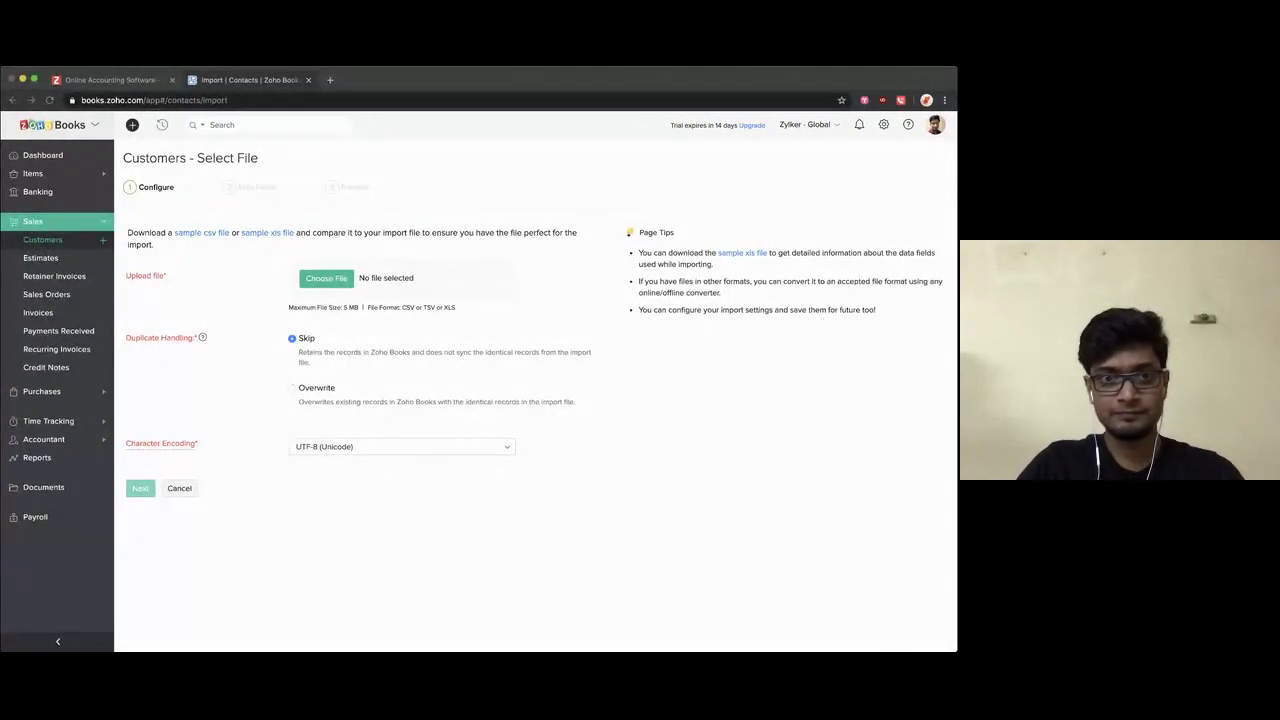
double_click(374, 184)
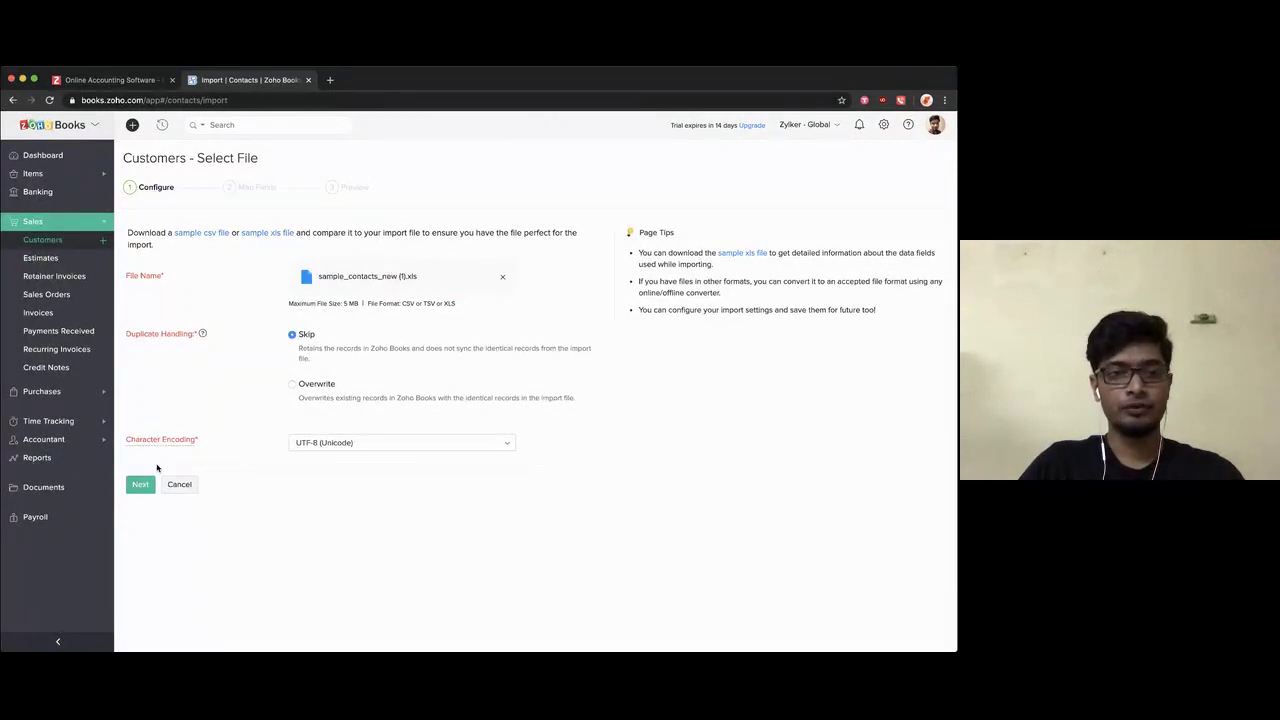
click(139, 485)
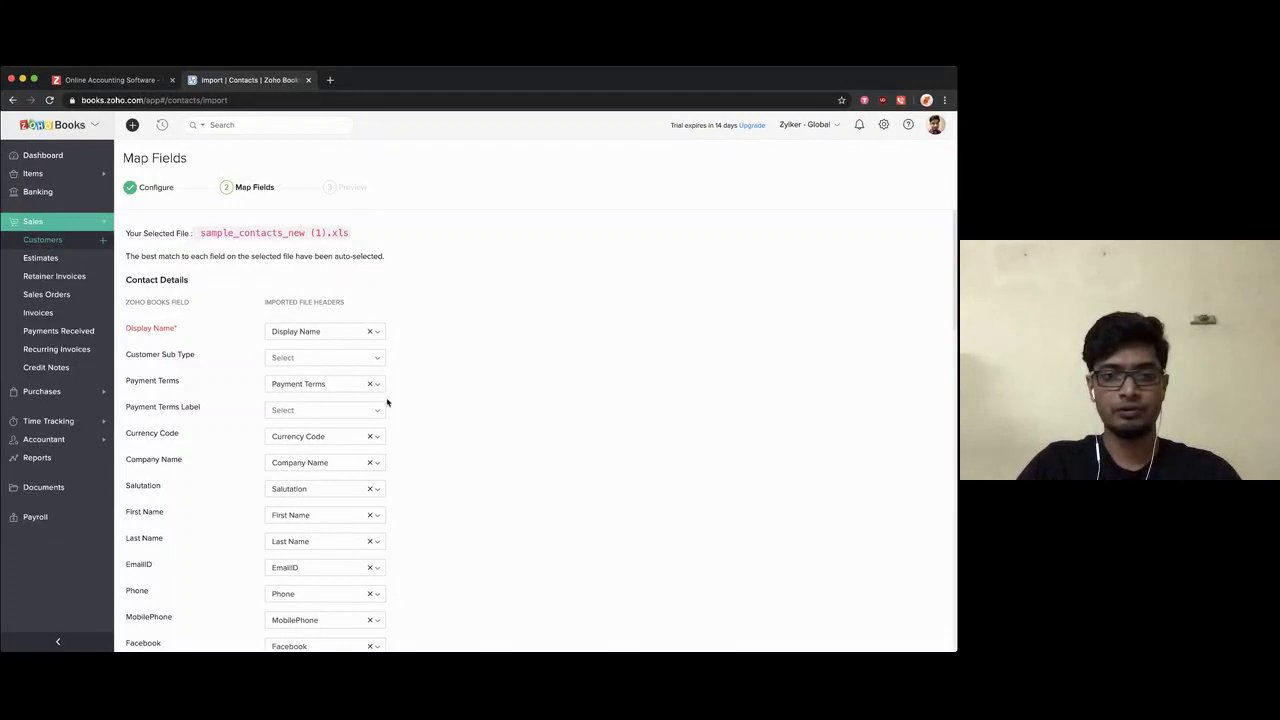
Step: Keep the auto-matched field mappings with Department left unmapped, and continue to Preview
scroll(445, 436, down, 1)
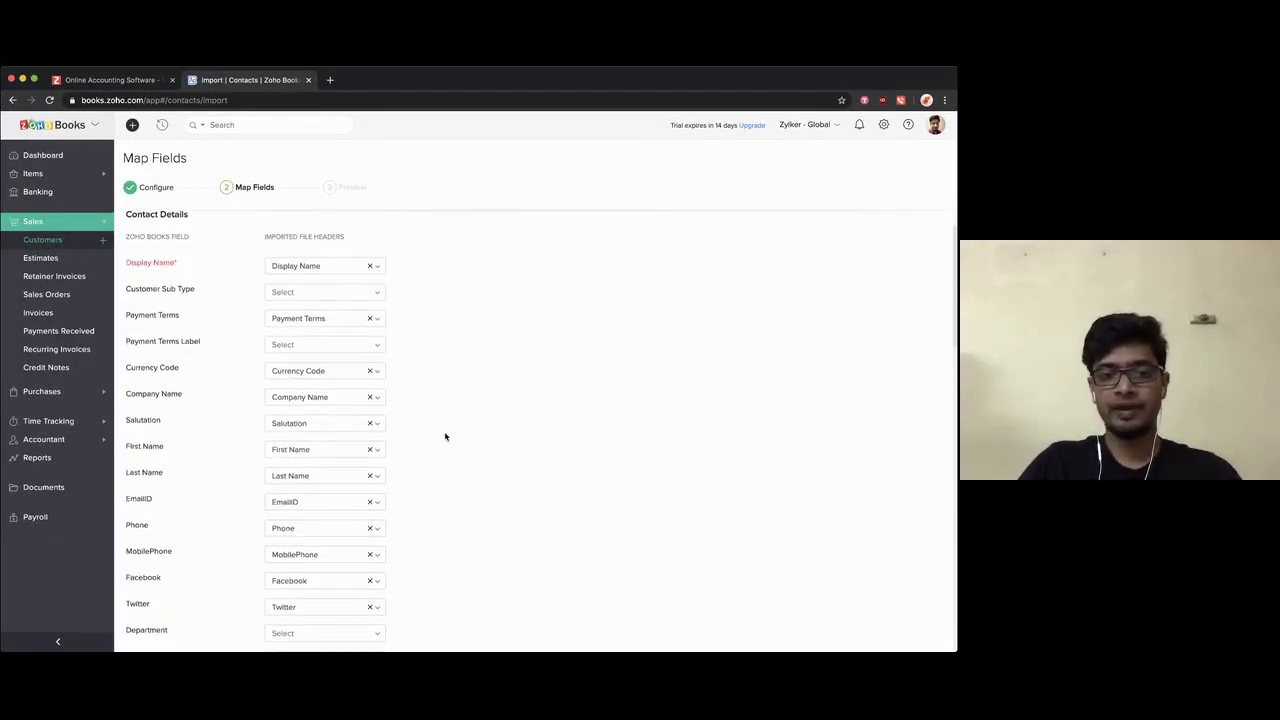
scroll(445, 436, down, 2)
click(321, 511)
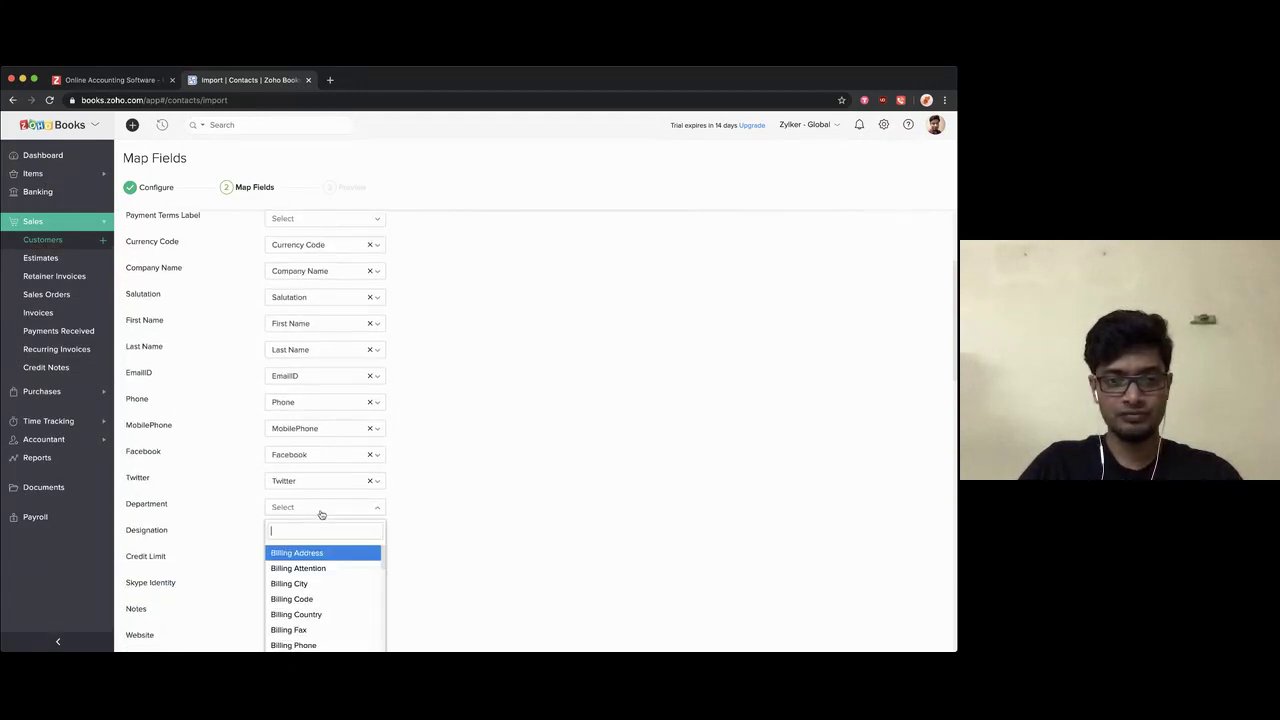
scroll(314, 580, down, 4)
click(428, 529)
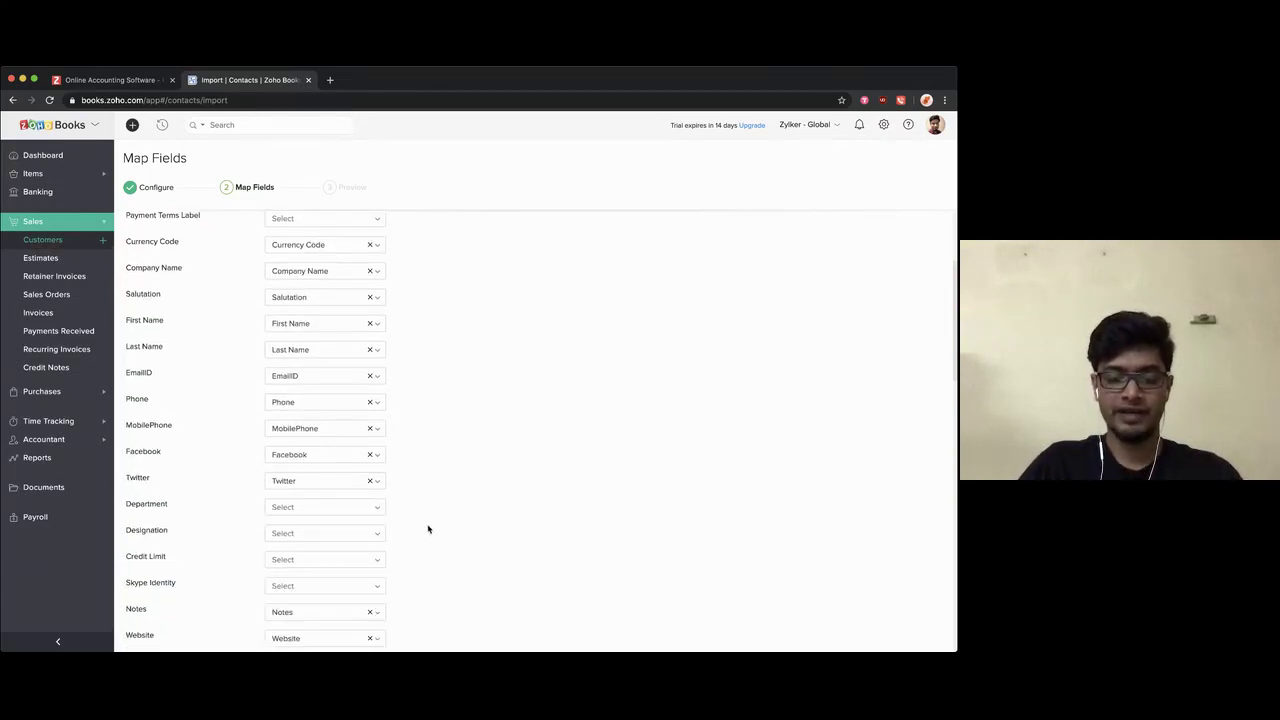
scroll(428, 529, down, 11)
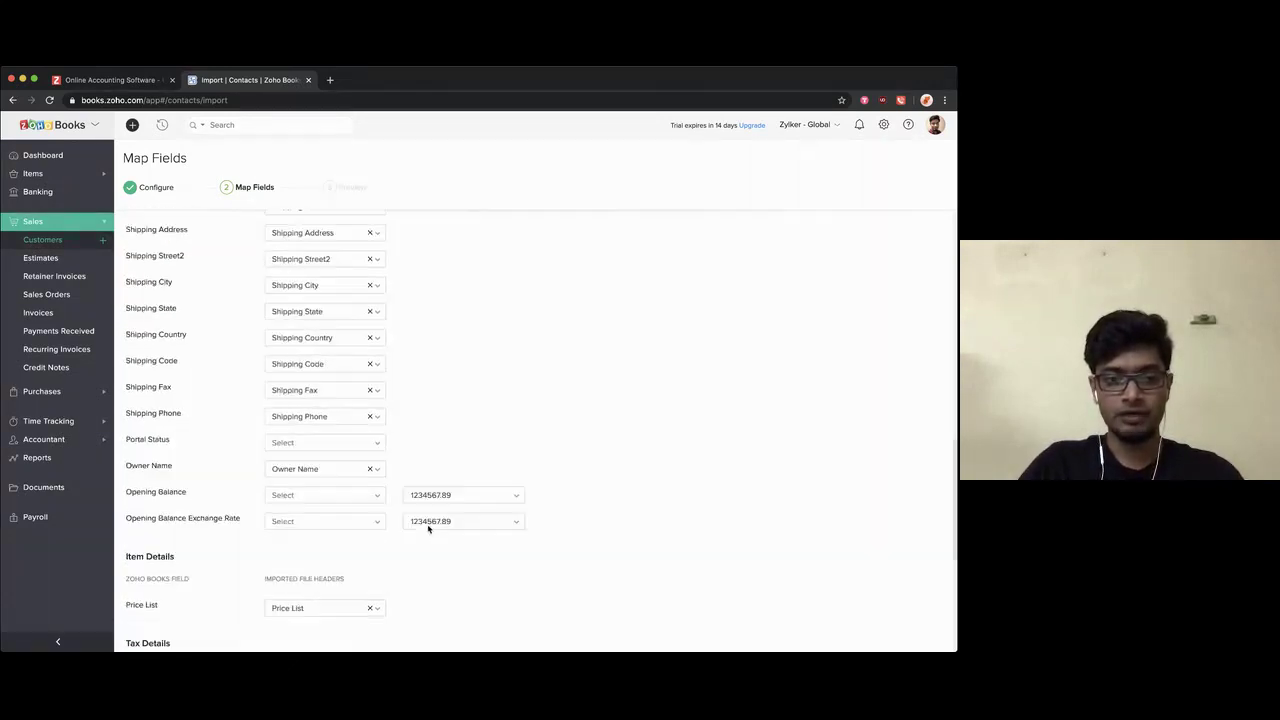
scroll(428, 529, down, 1)
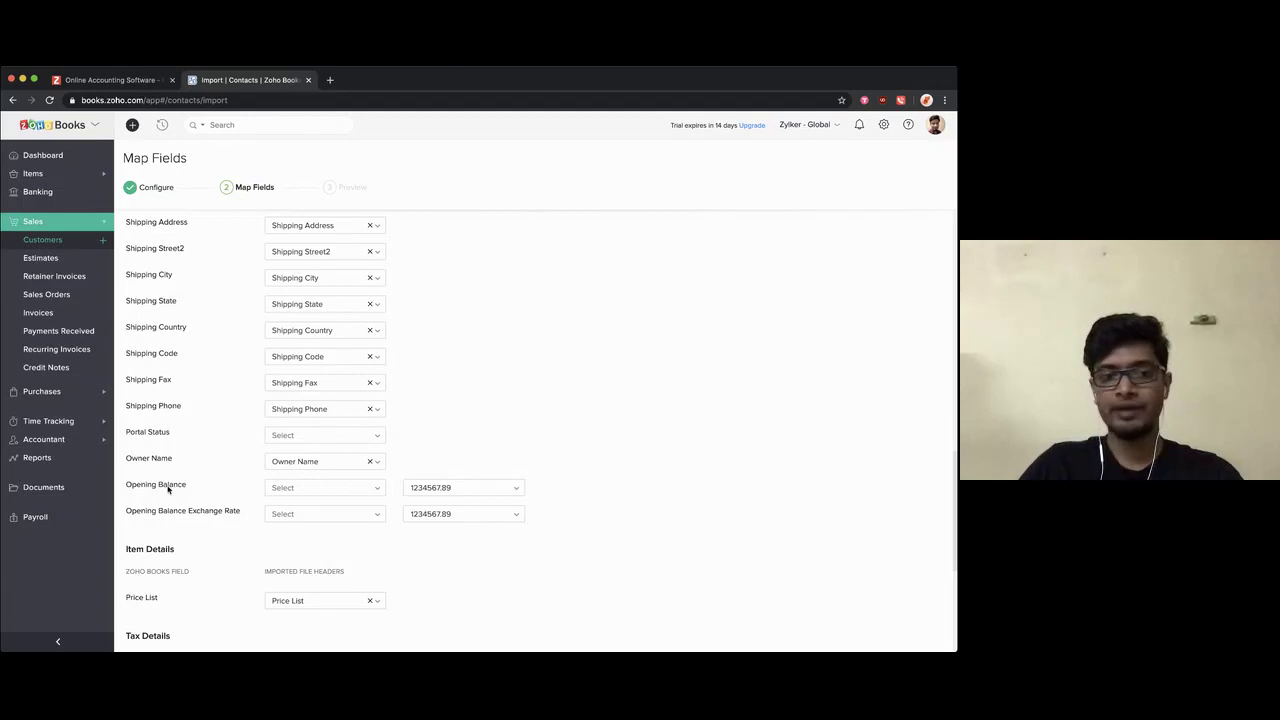
scroll(411, 550, down, 5)
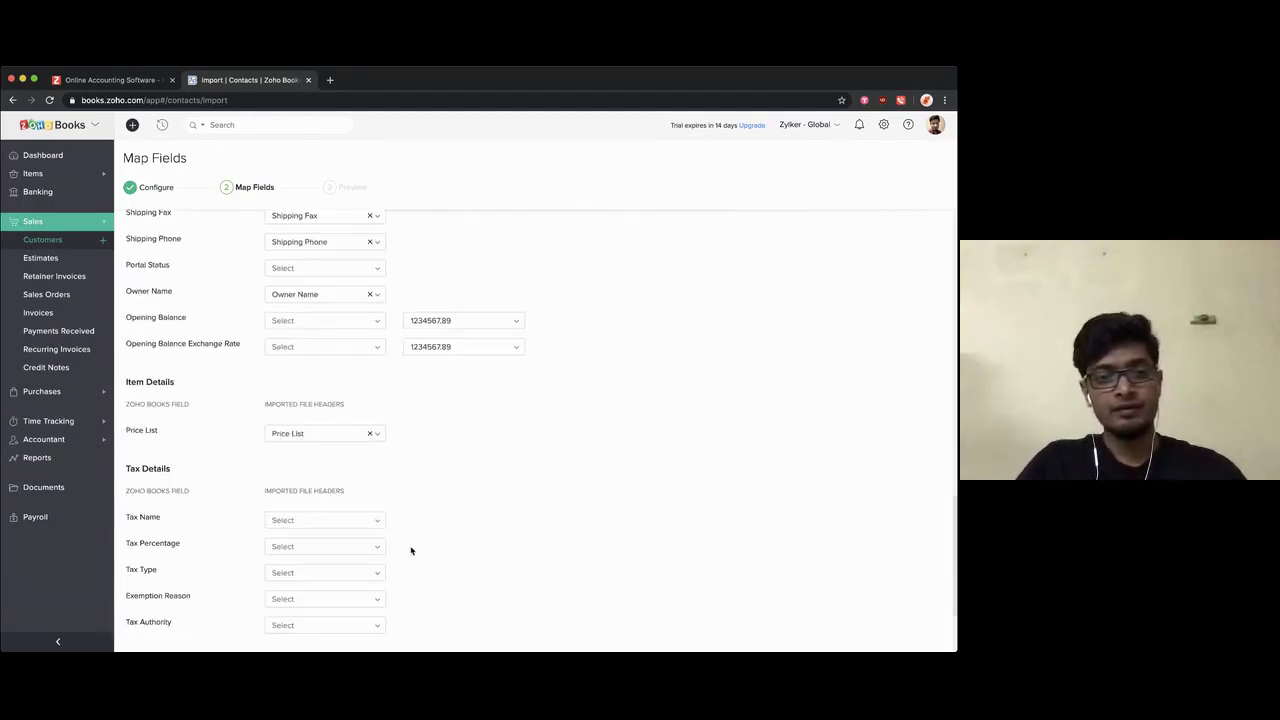
click(276, 604)
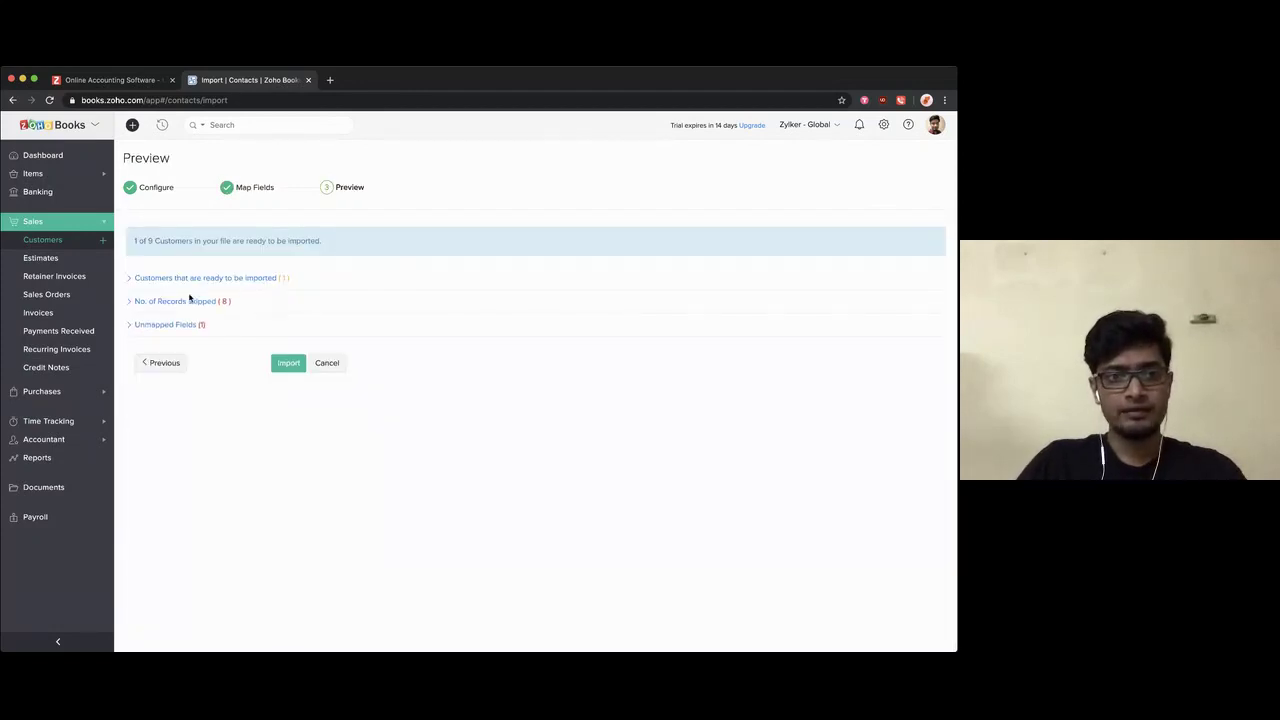
Step: Review the ready, 8 skipped records and unmapped-field sections of the preview, then cancel the import
click(188, 284)
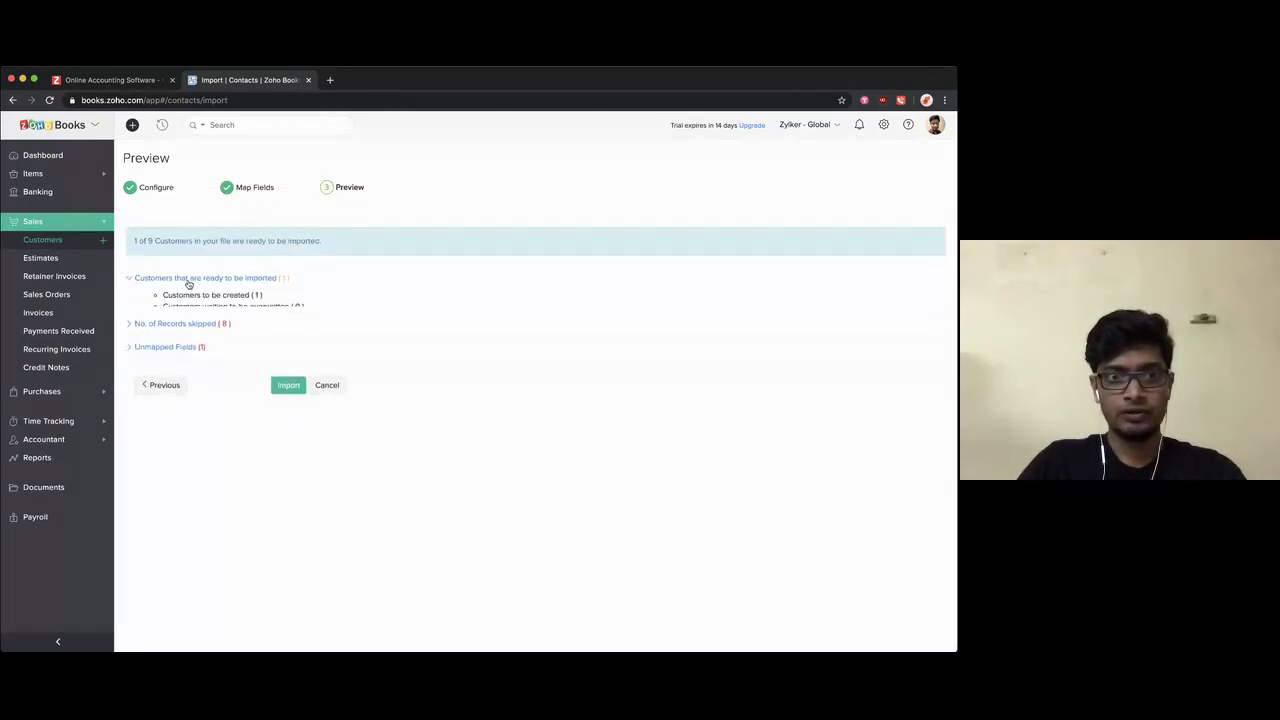
click(179, 284)
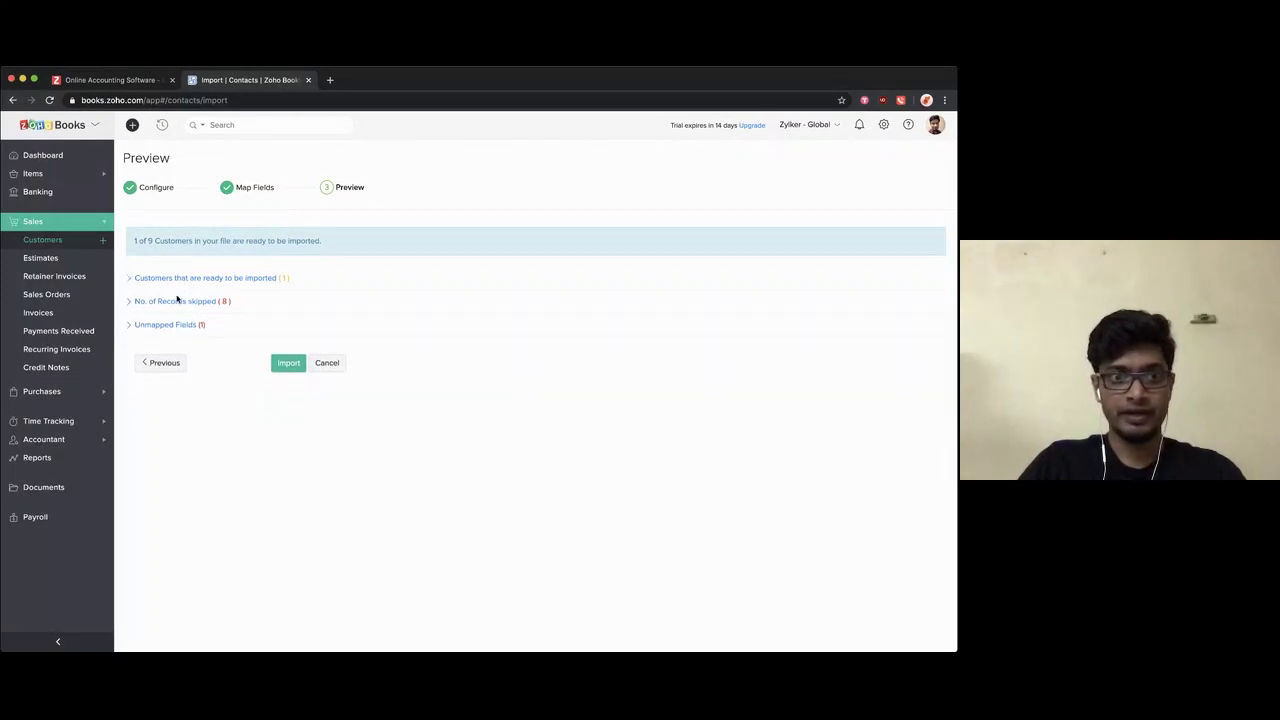
click(178, 302)
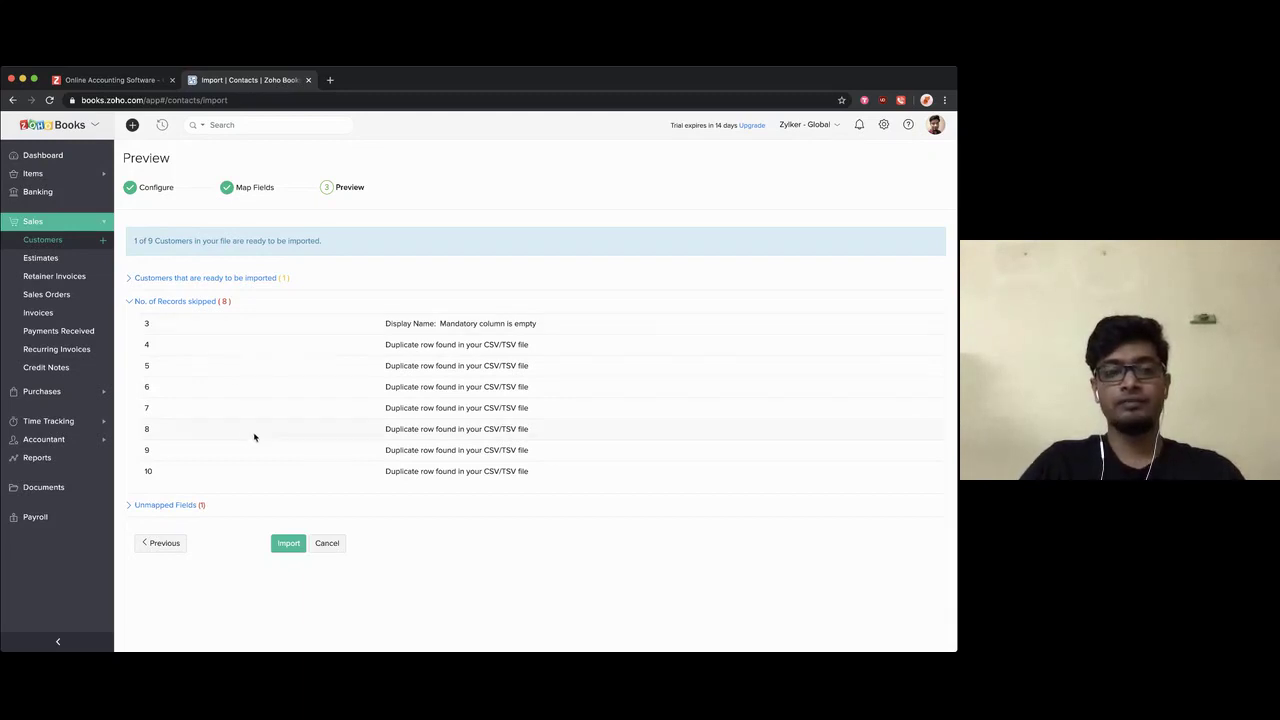
click(181, 304)
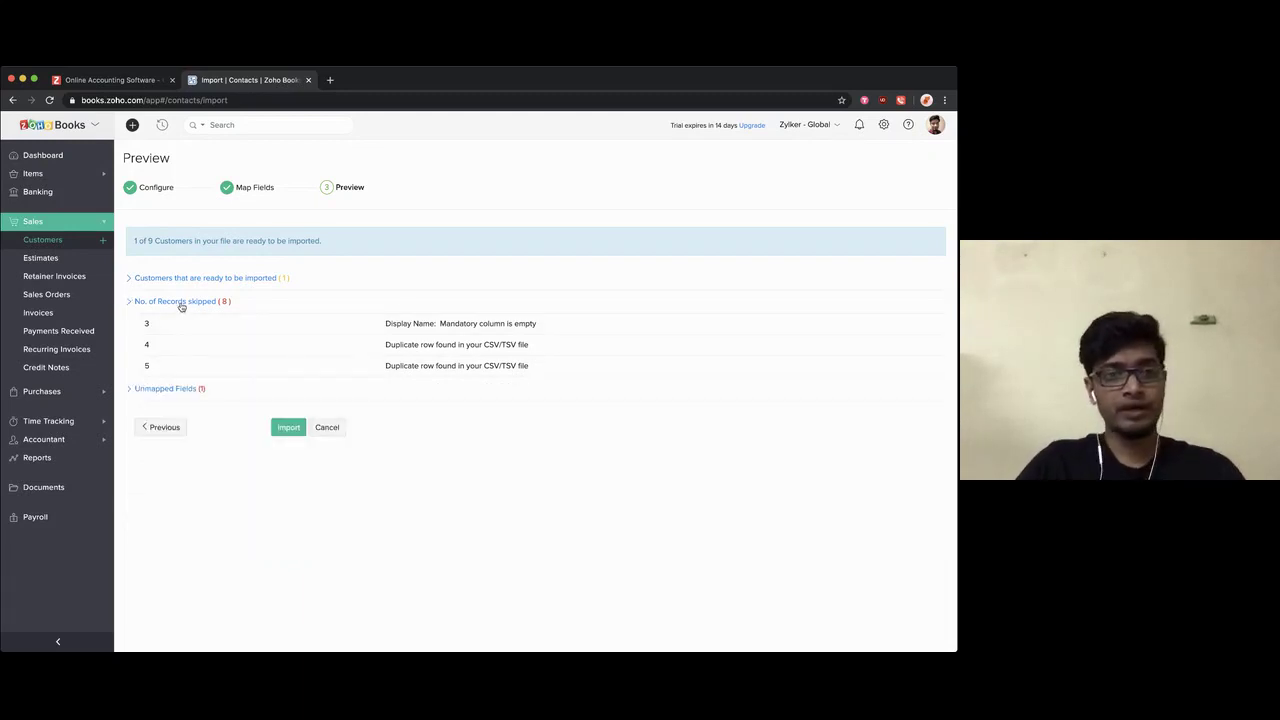
click(206, 302)
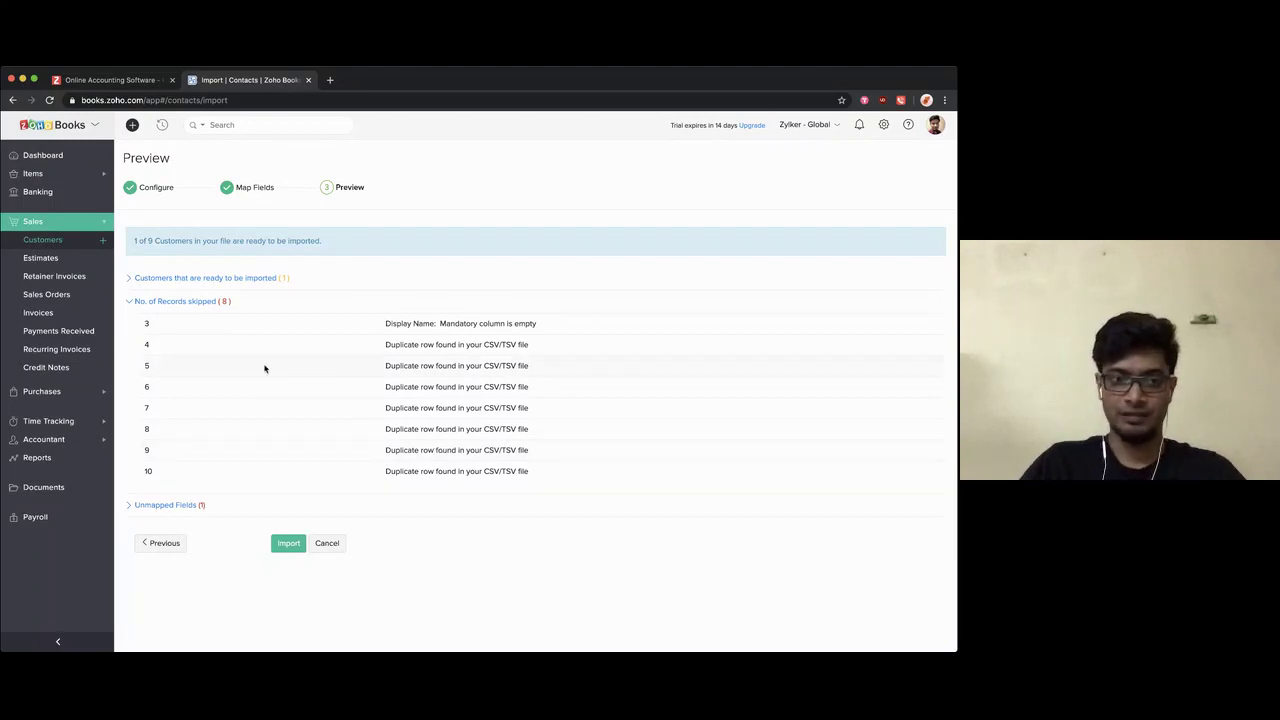
click(156, 504)
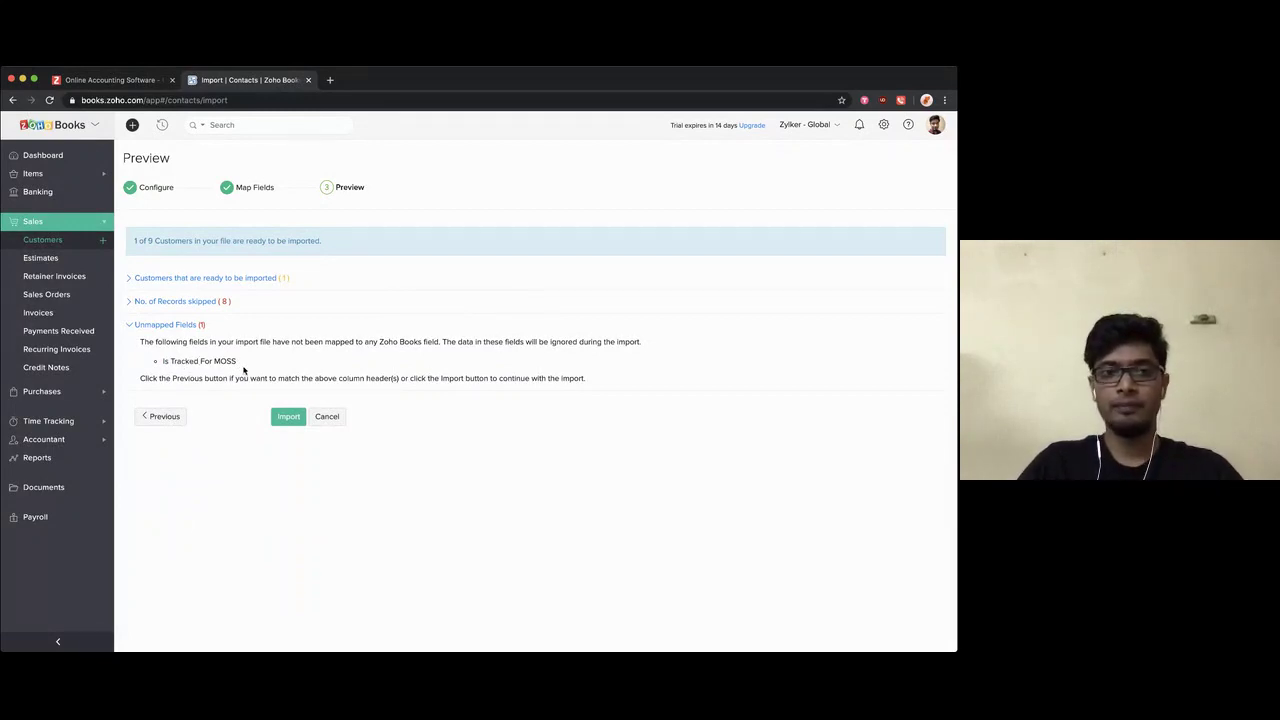
click(202, 280)
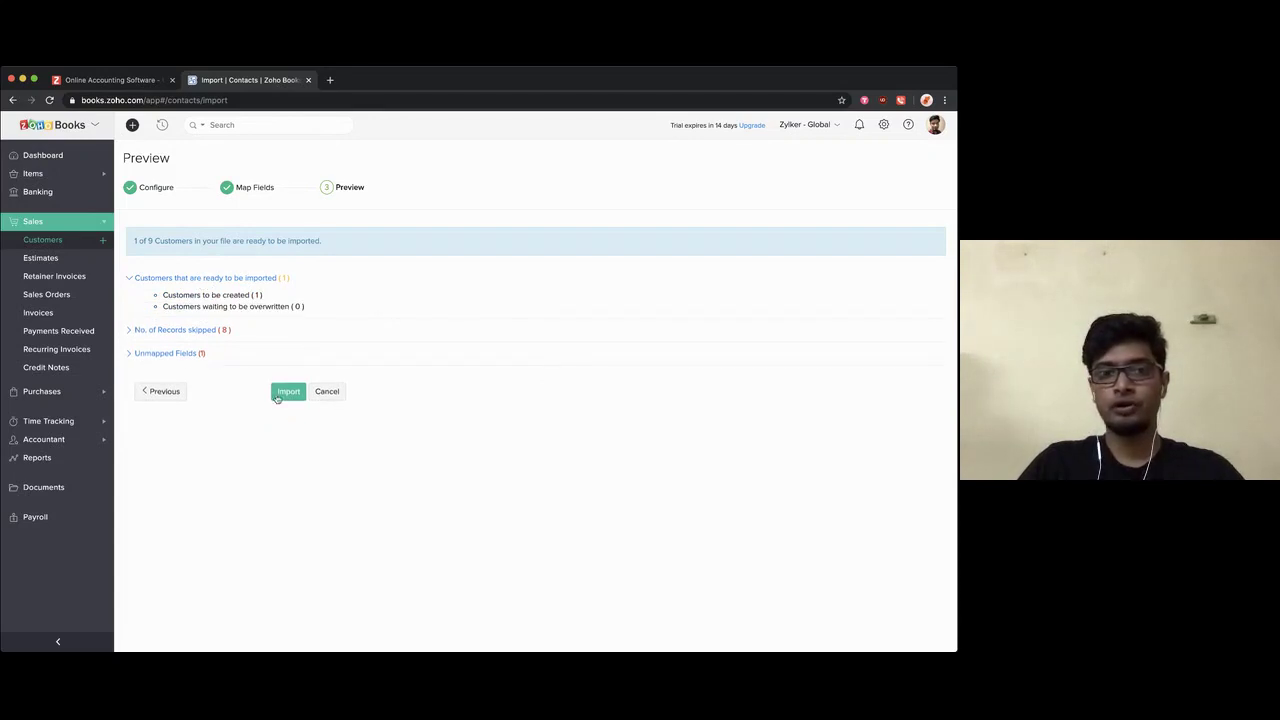
click(334, 396)
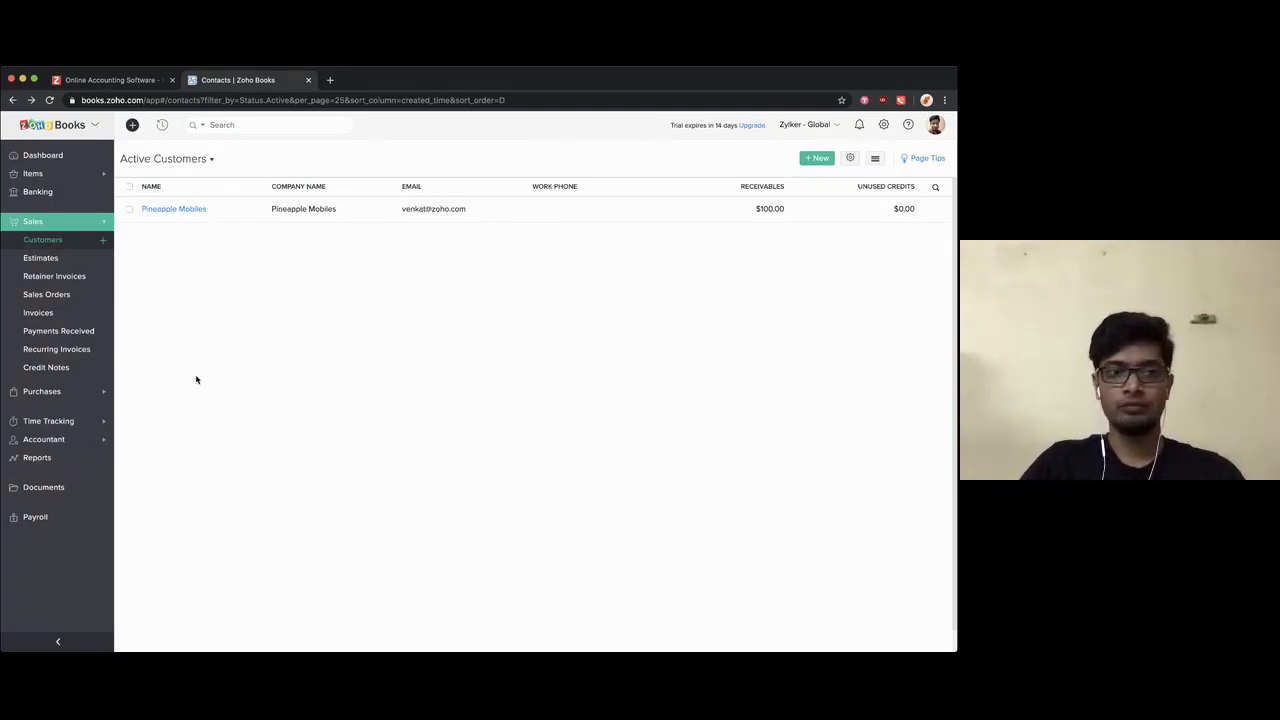
Step: From Items > Items, start a new Goods item and enlarge the page view
click(50, 177)
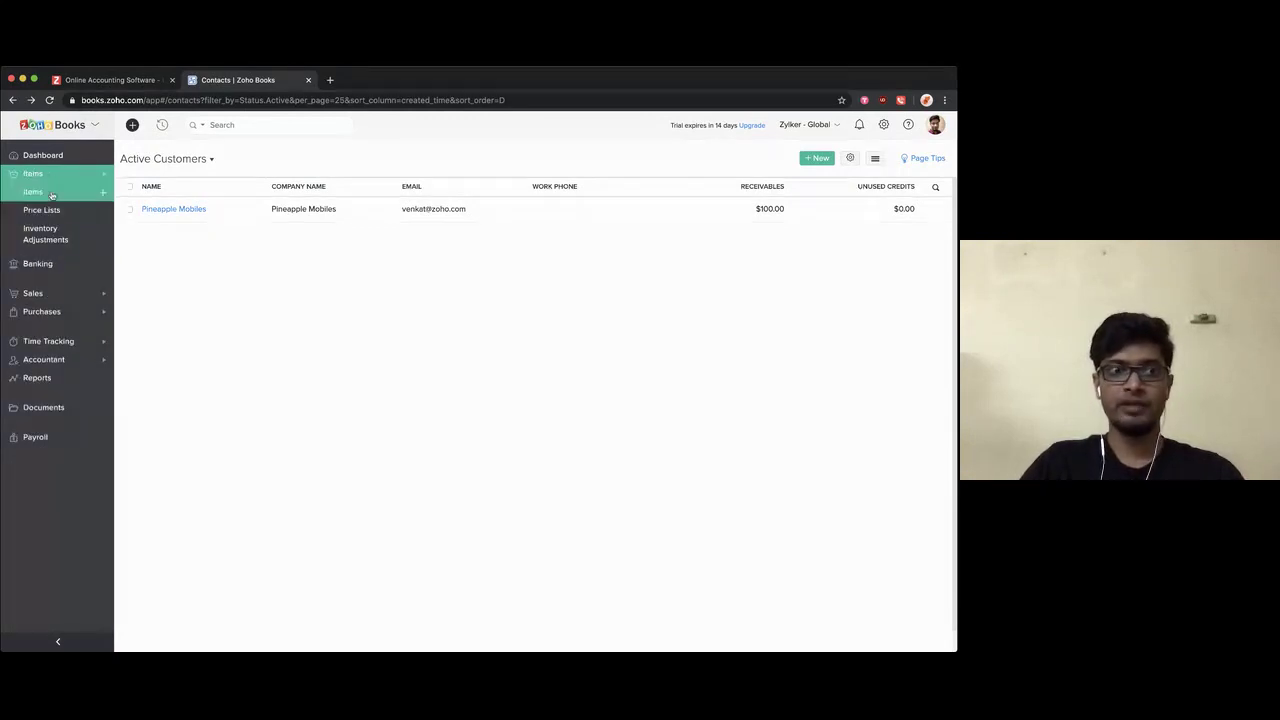
click(52, 195)
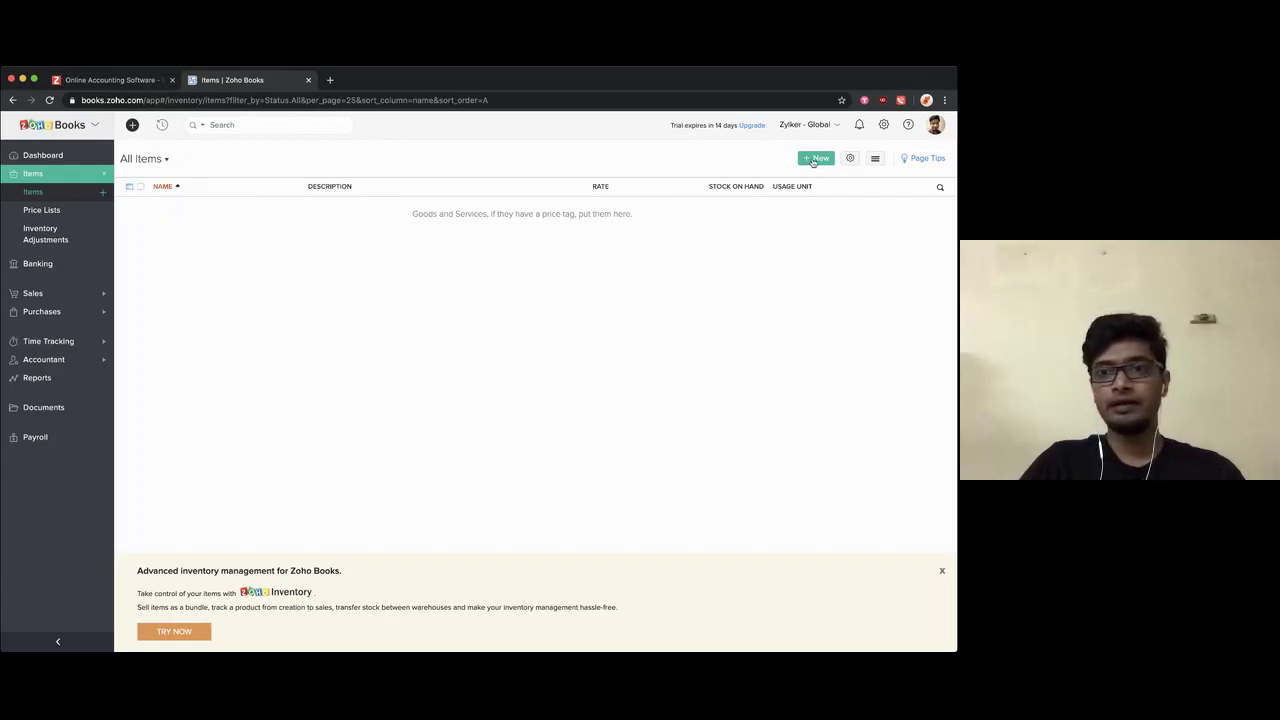
click(814, 159)
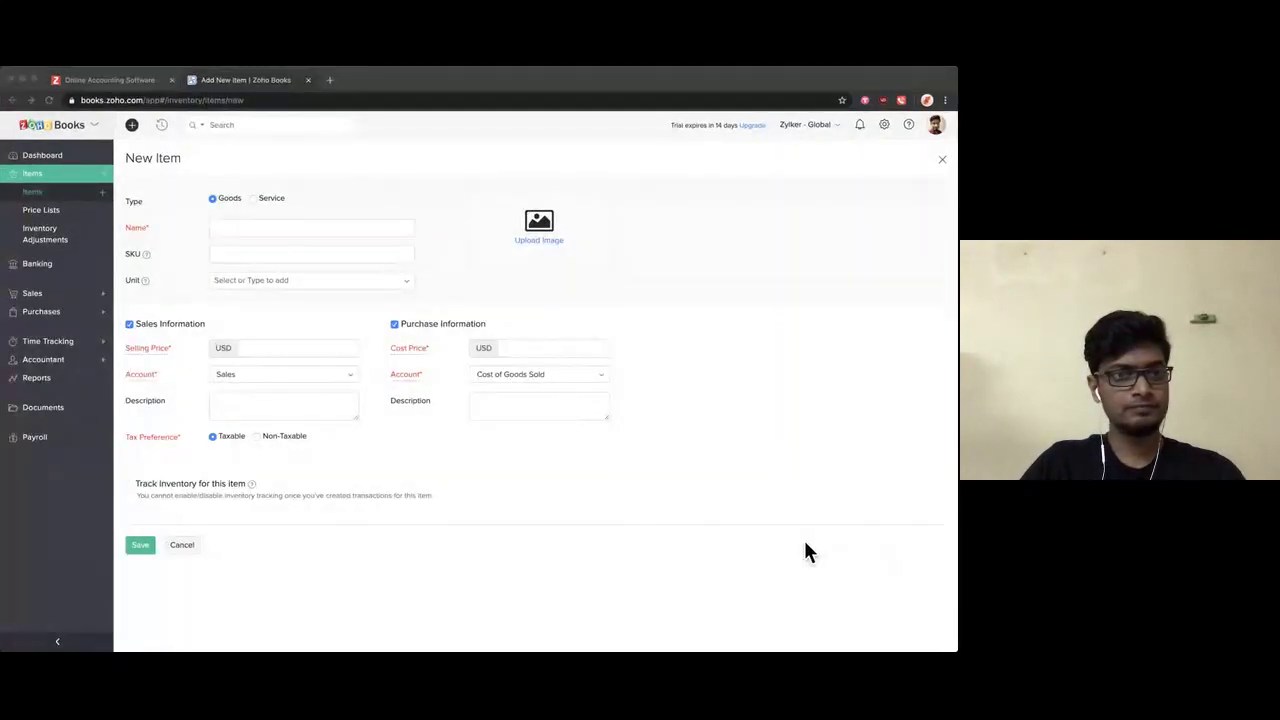
click(808, 552)
key(super+equal)
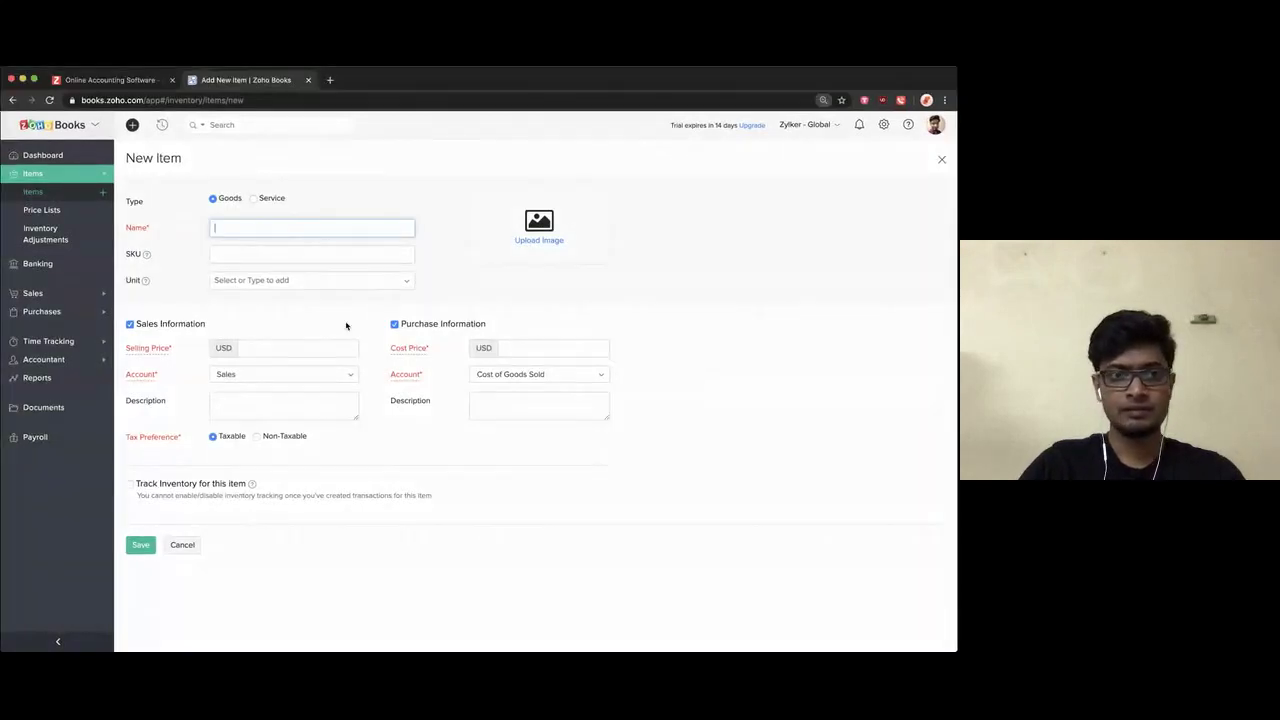
click(735, 315)
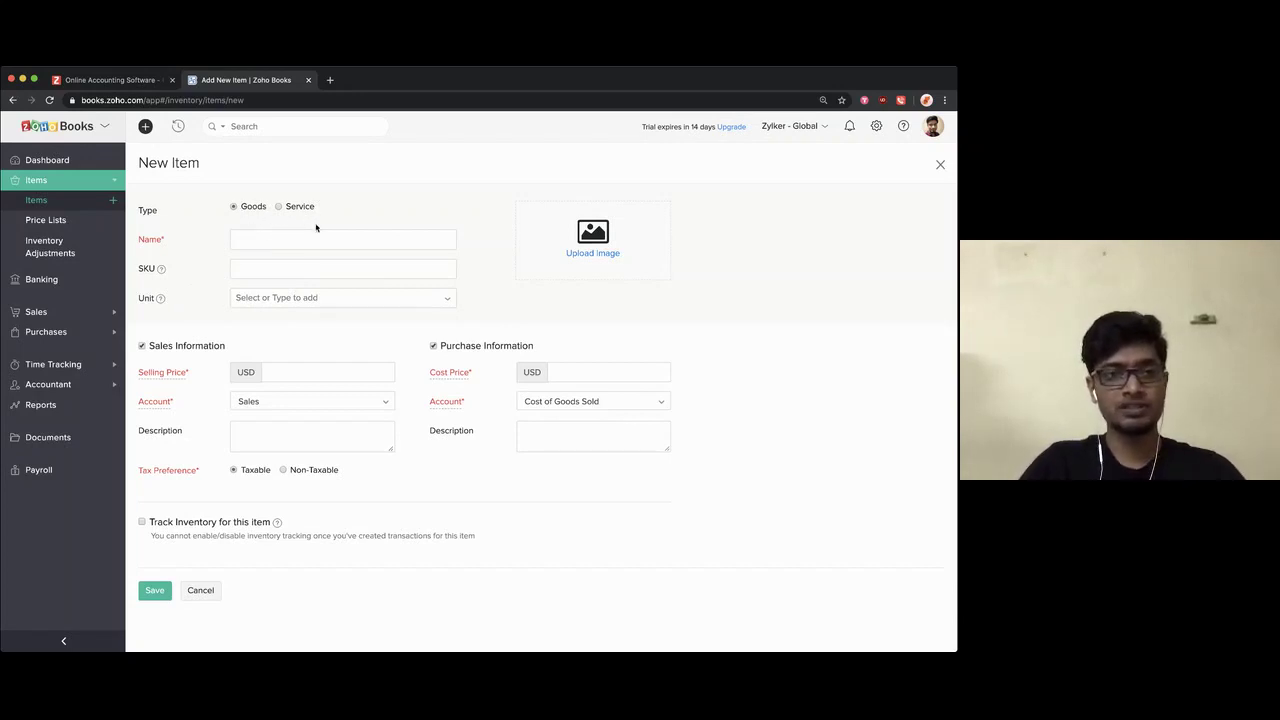
Step: Name the new item 'iPhone 11' and set its unit to pcs
click(263, 240)
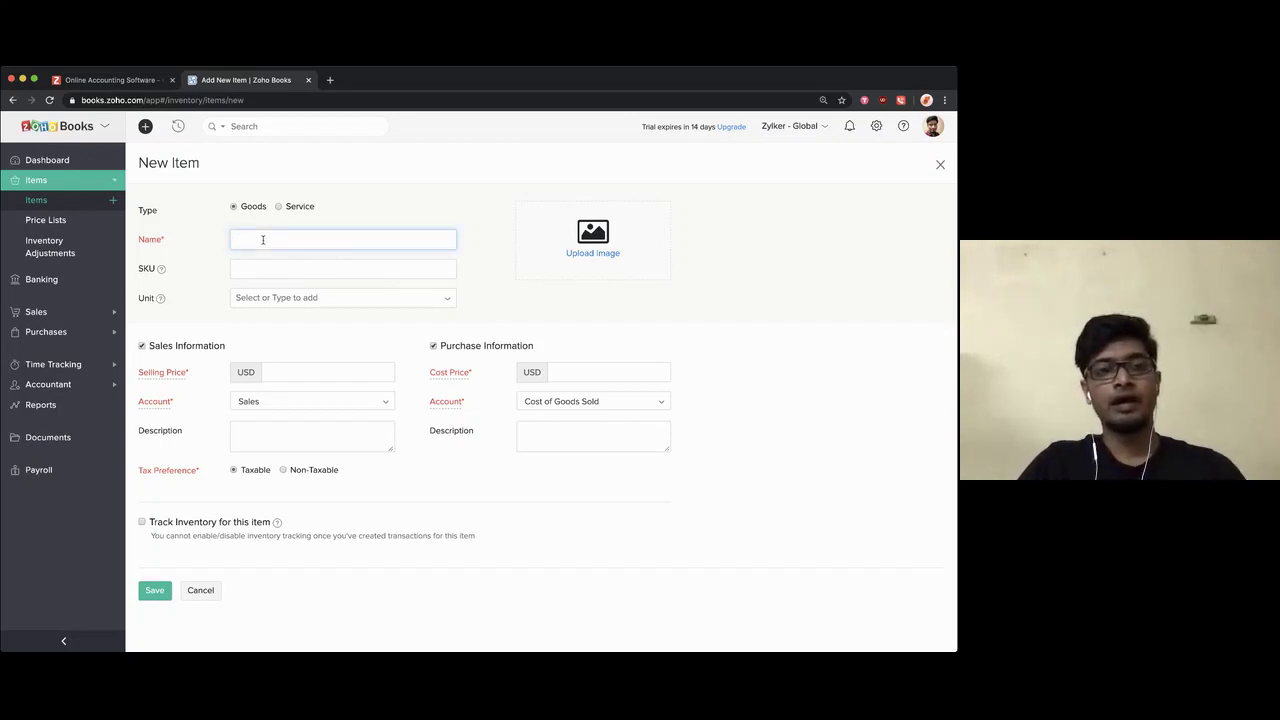
text(iPhone)
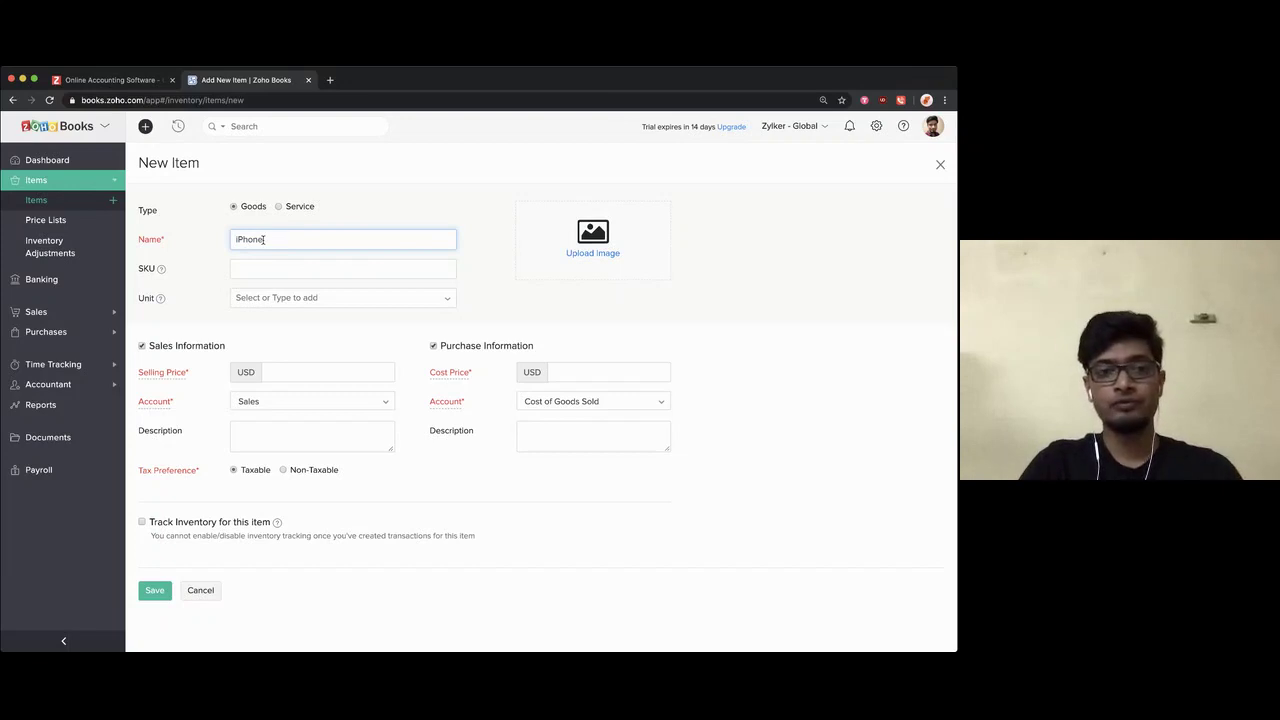
text( 11)
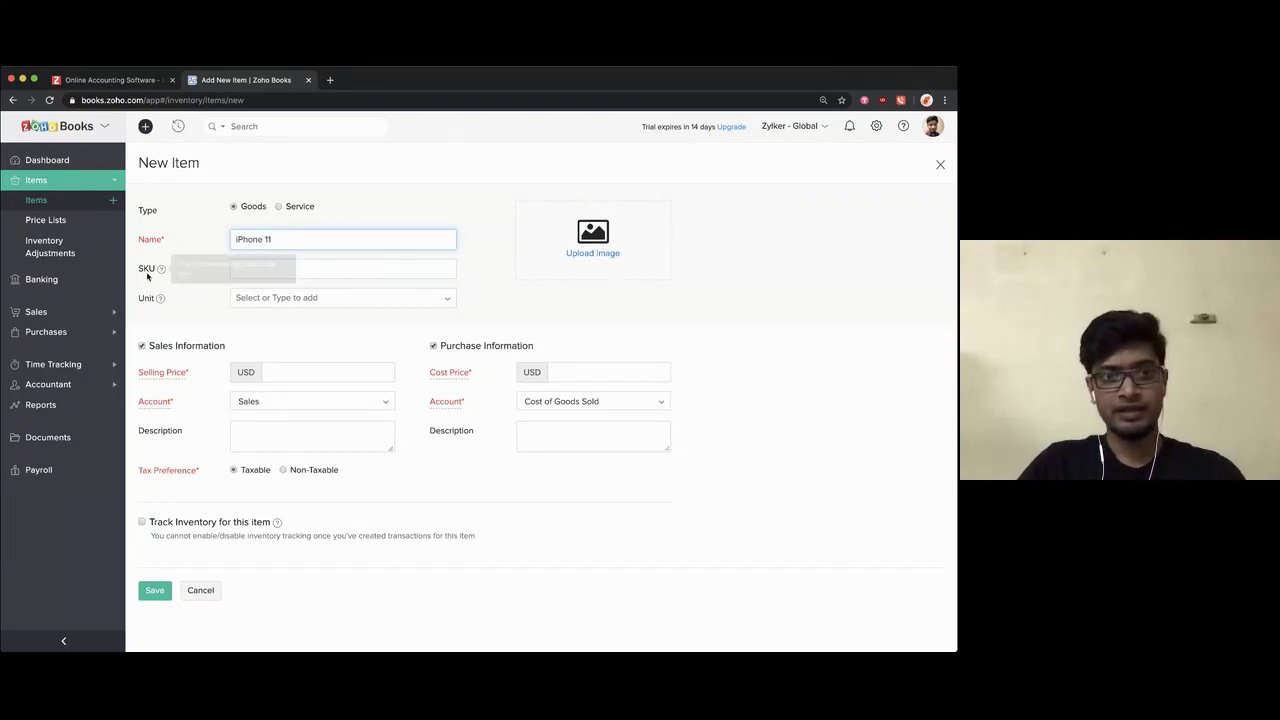
click(253, 273)
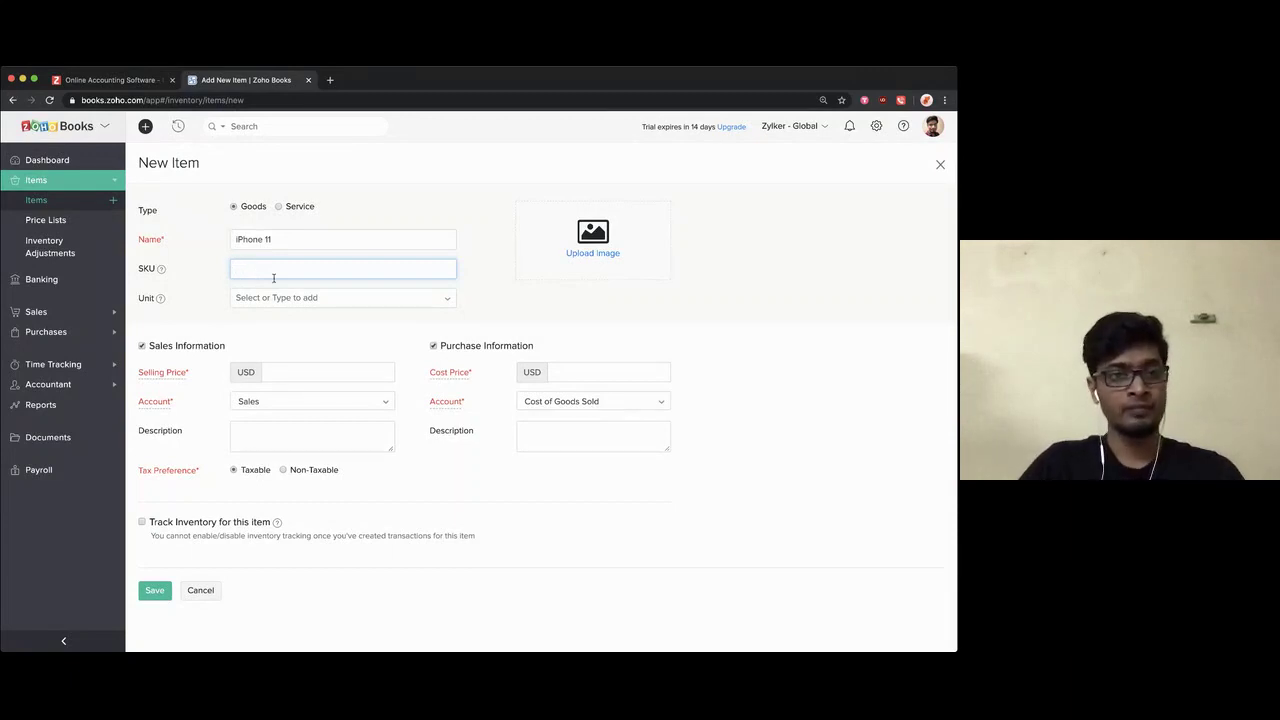
click(278, 297)
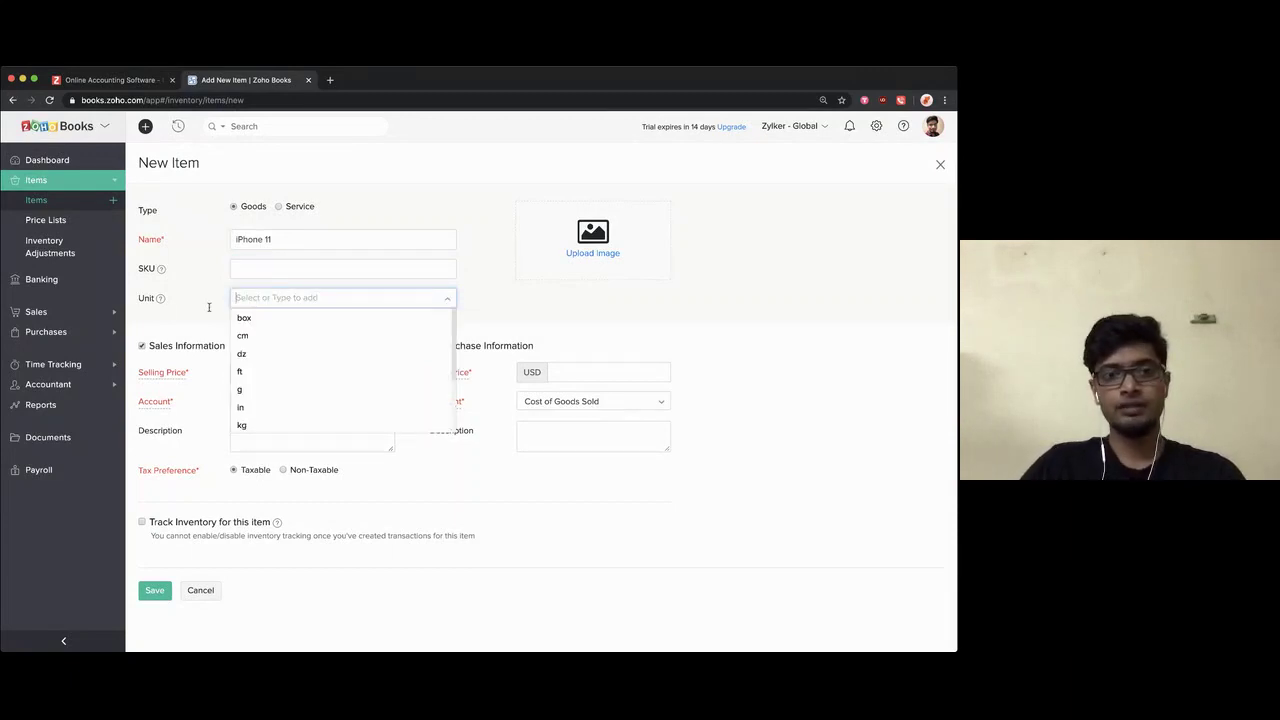
scroll(290, 362, down, 3)
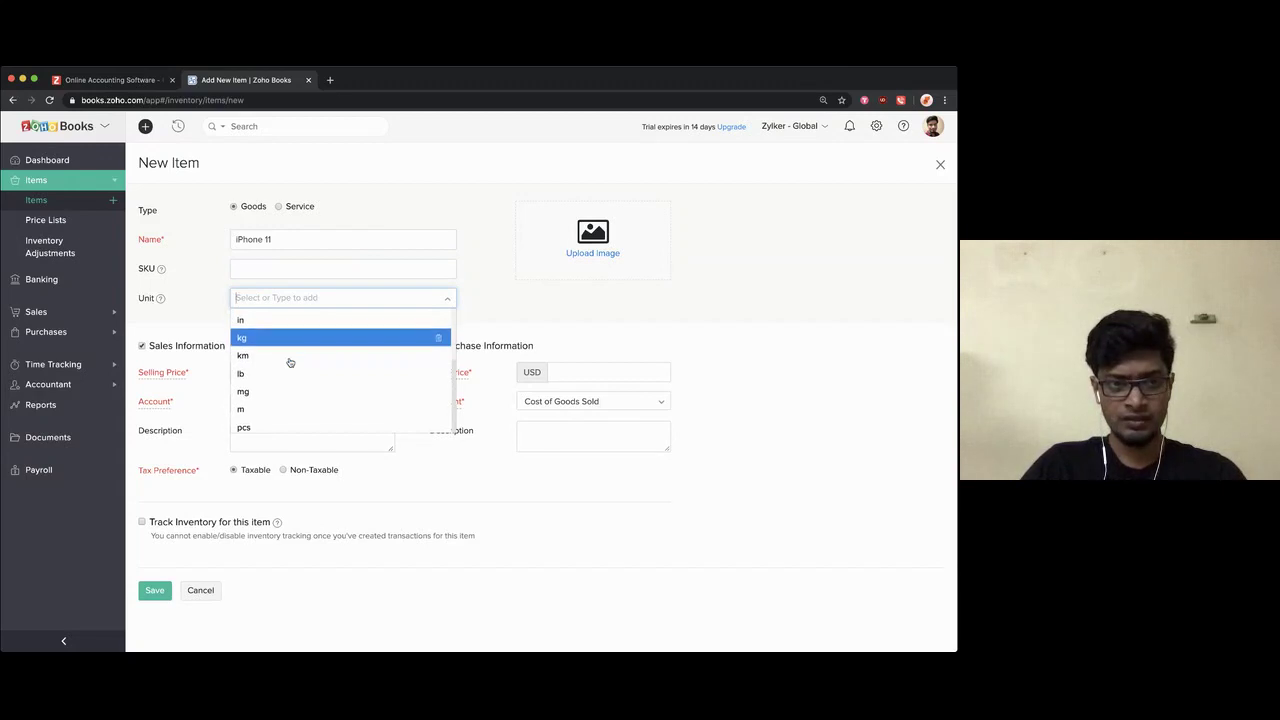
click(270, 424)
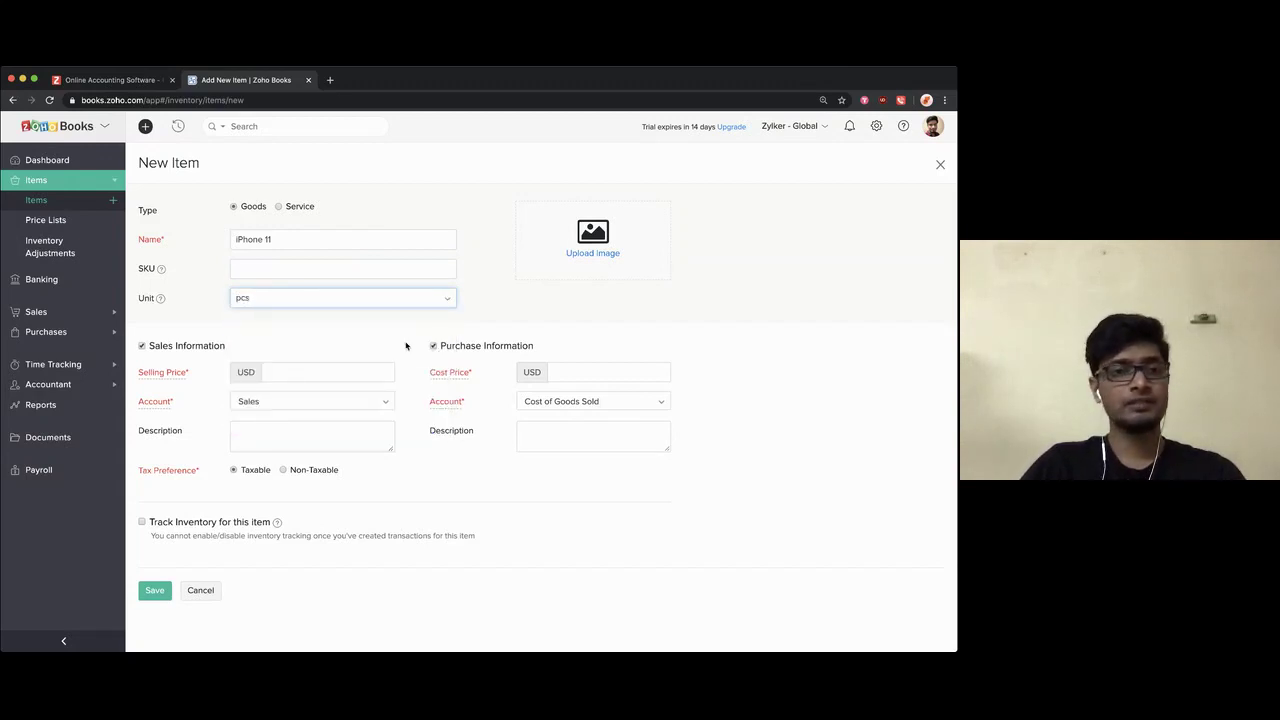
click(408, 347)
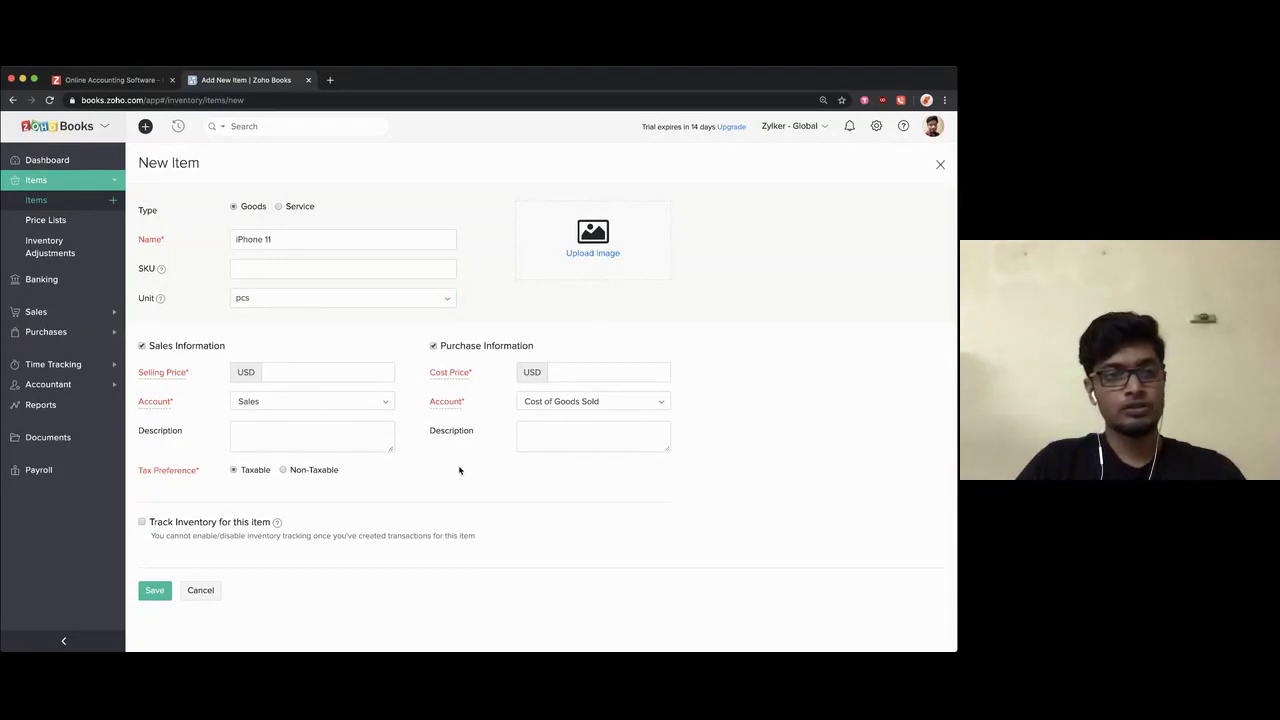
Step: Set the selling price to 300 and the cost price to 250
click(284, 377)
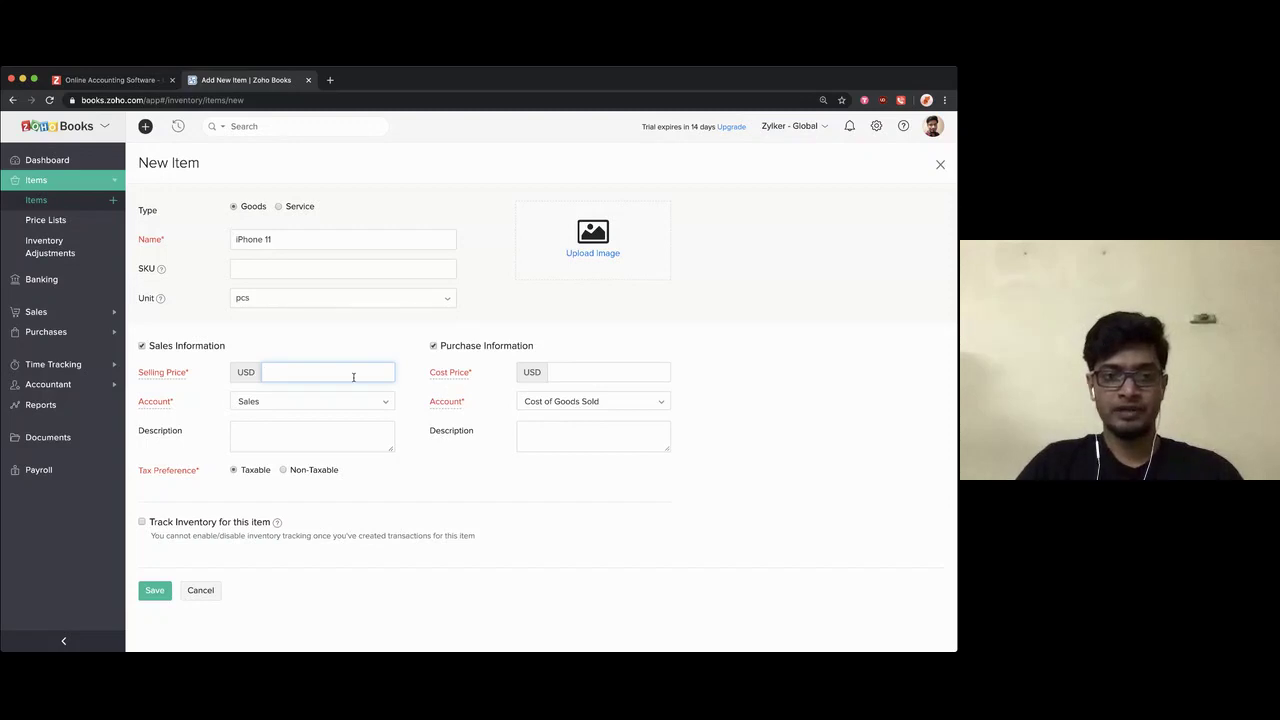
text(300)
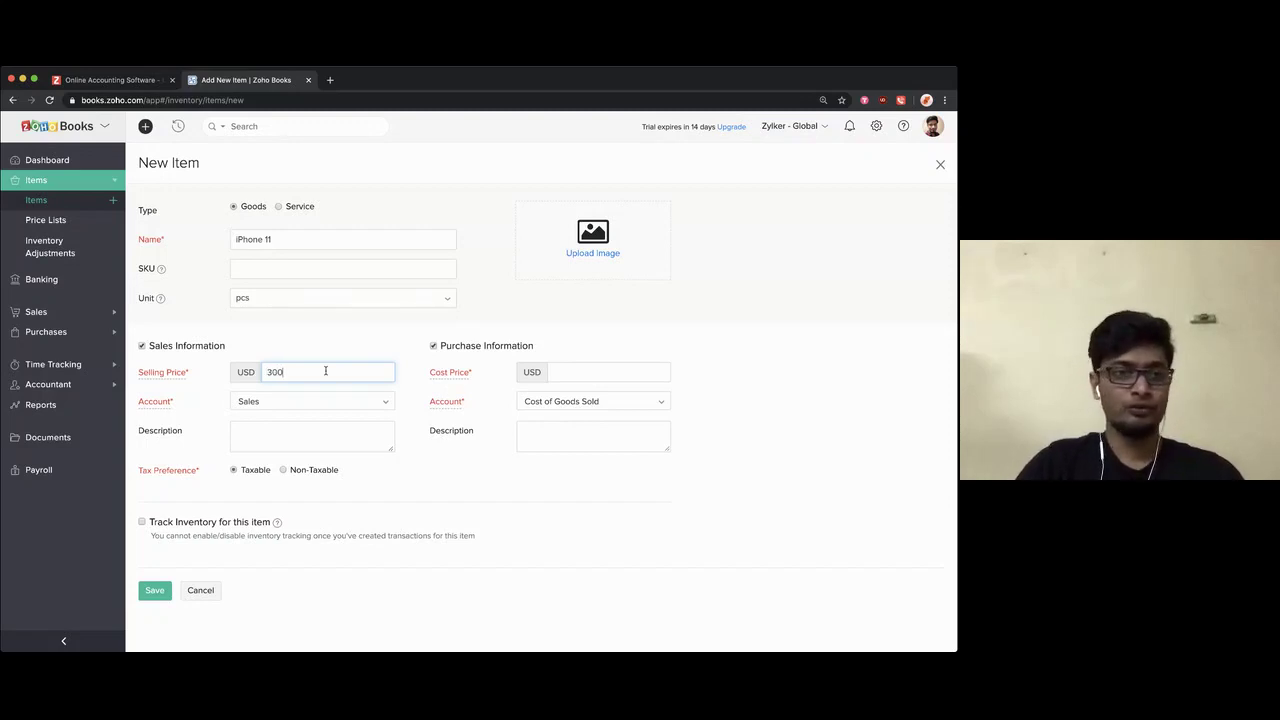
click(566, 374)
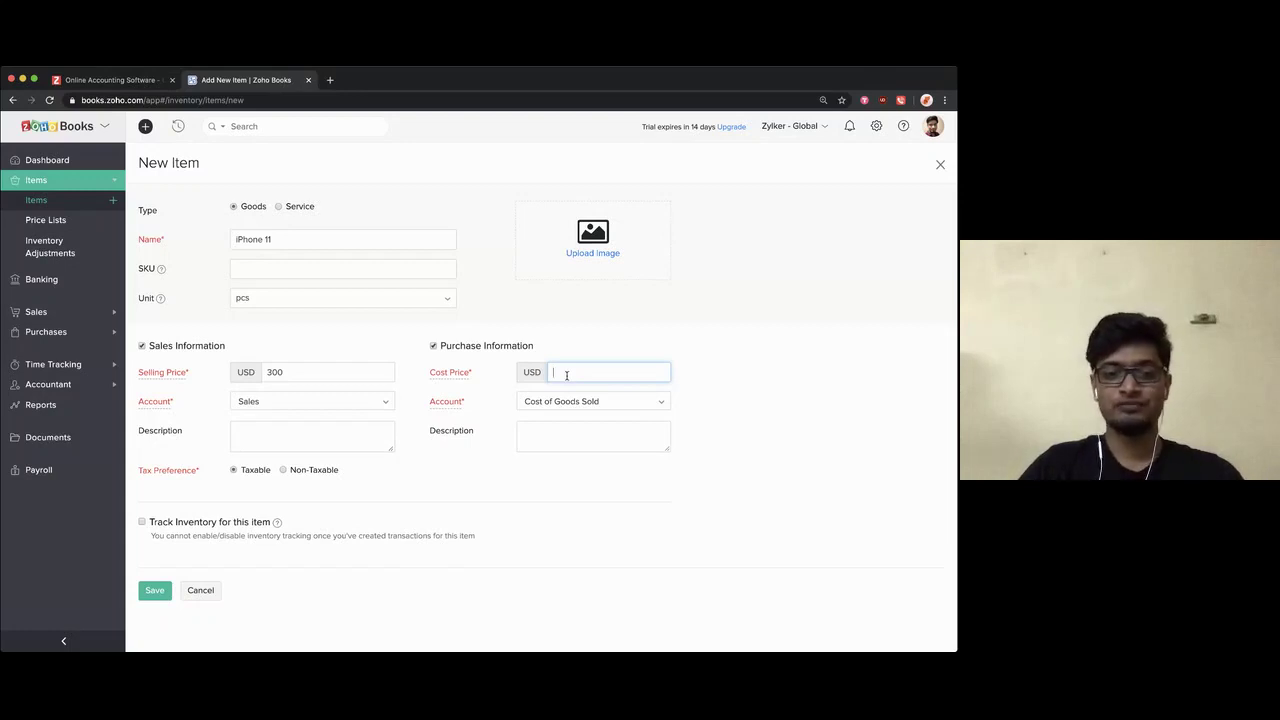
text(250)
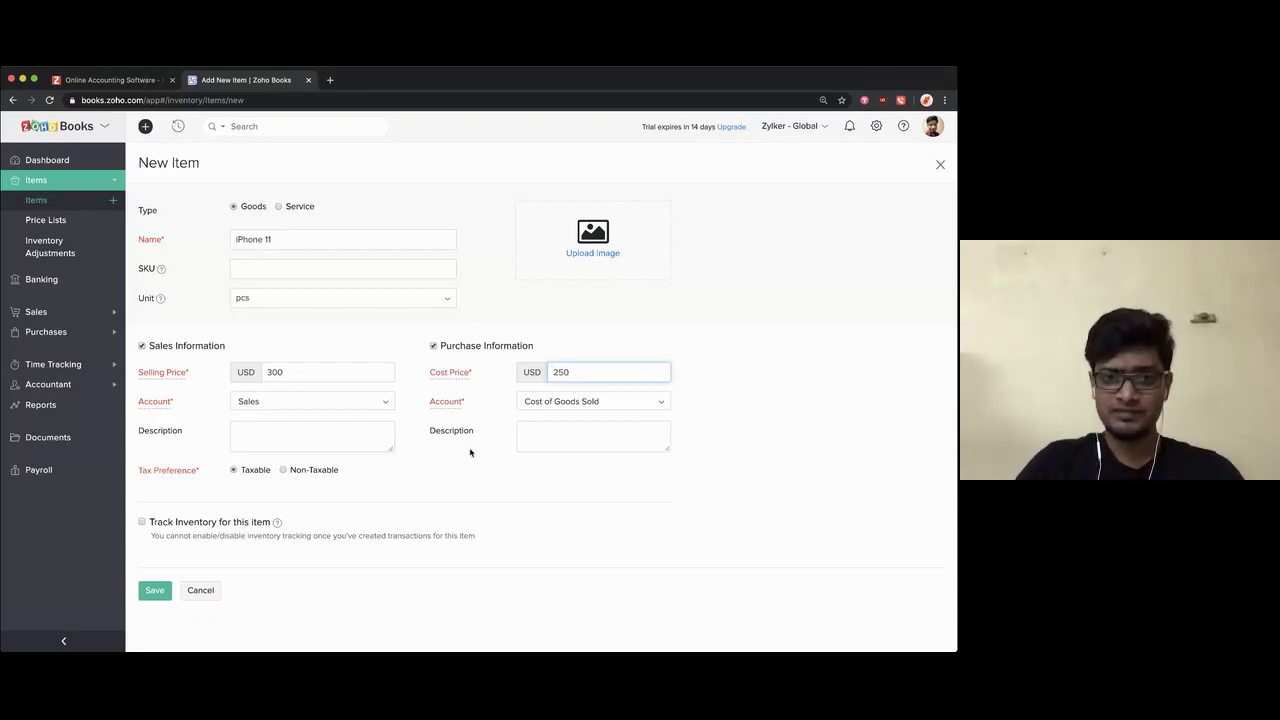
click(453, 485)
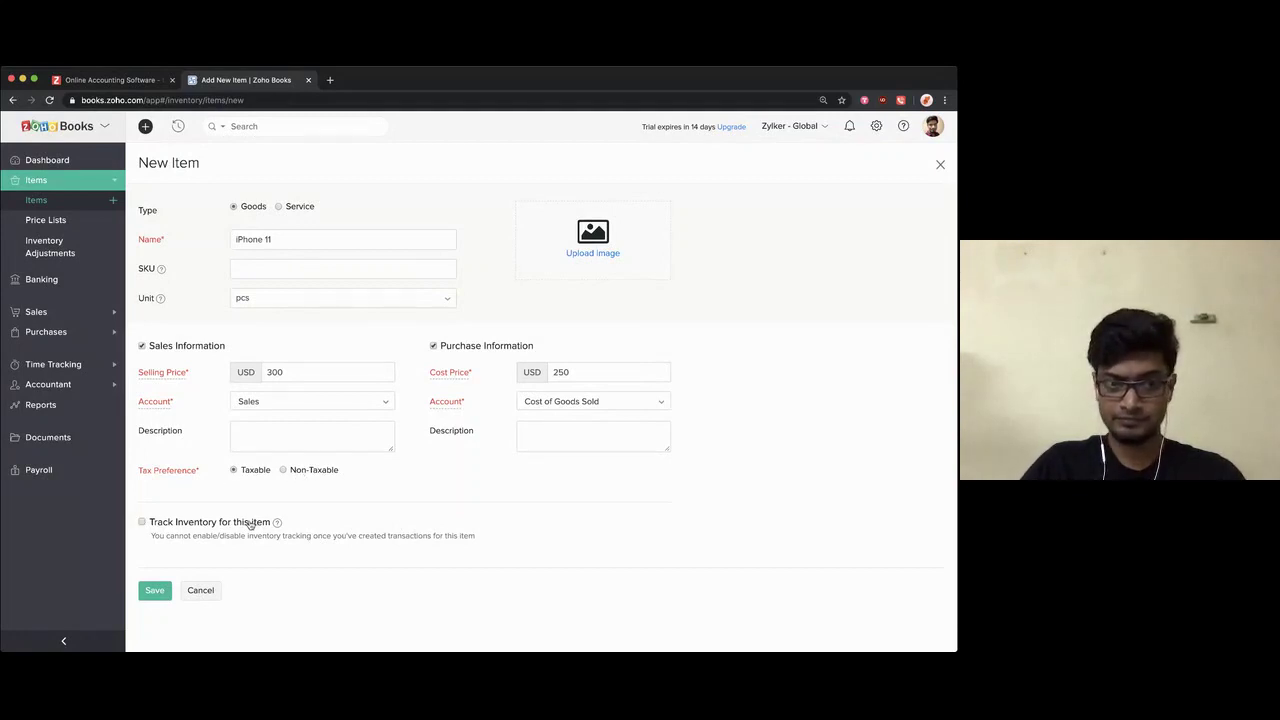
Step: Enable inventory tracking with Inventory Asset as the inventory account
click(141, 522)
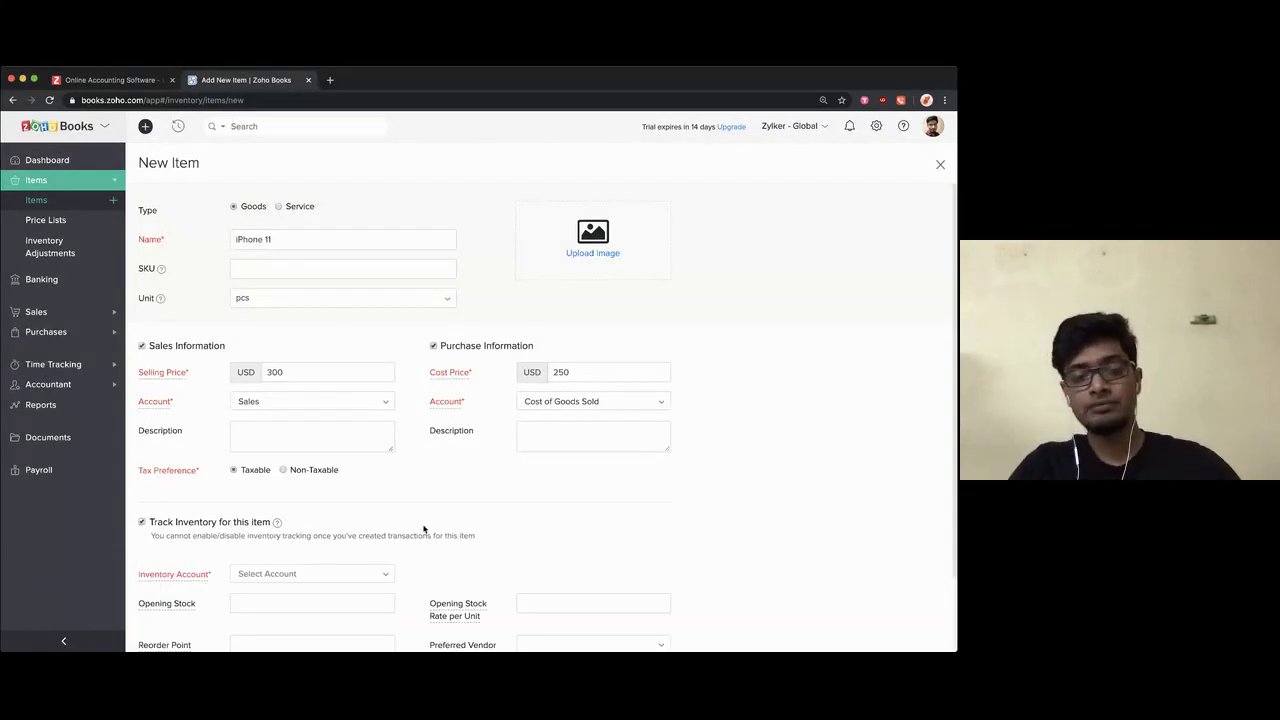
scroll(424, 529, down, 2)
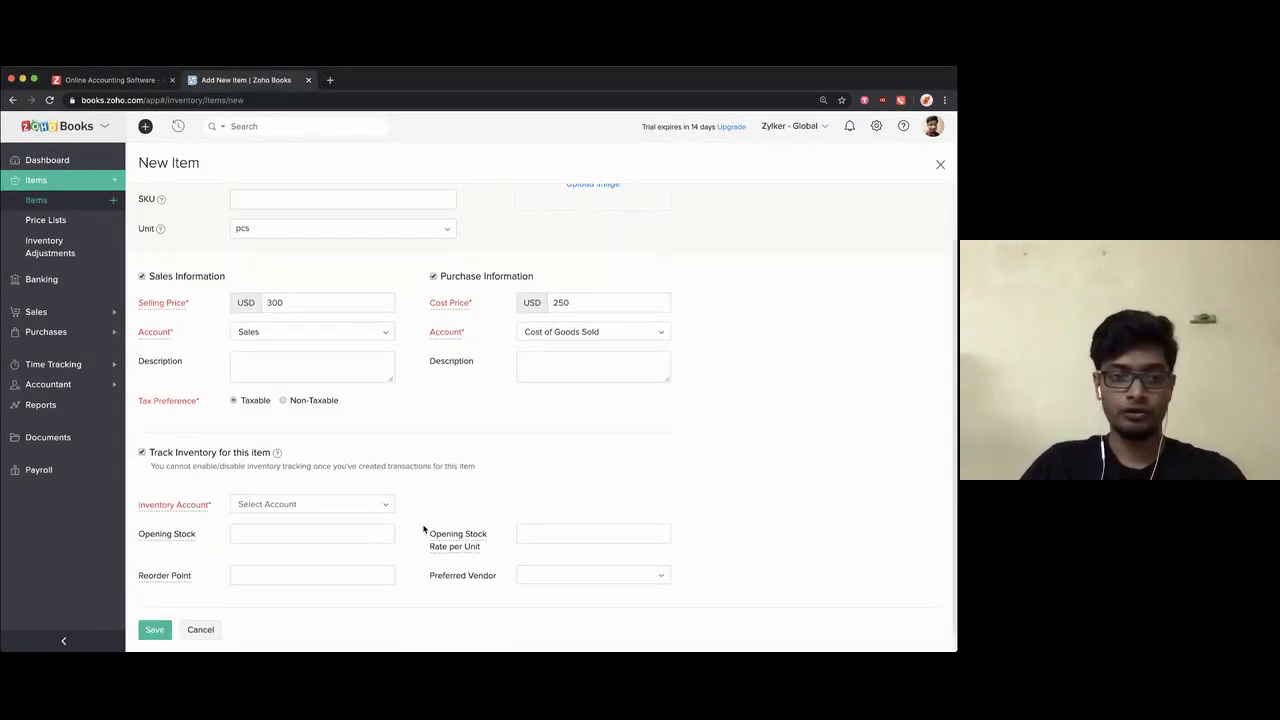
click(326, 486)
click(287, 550)
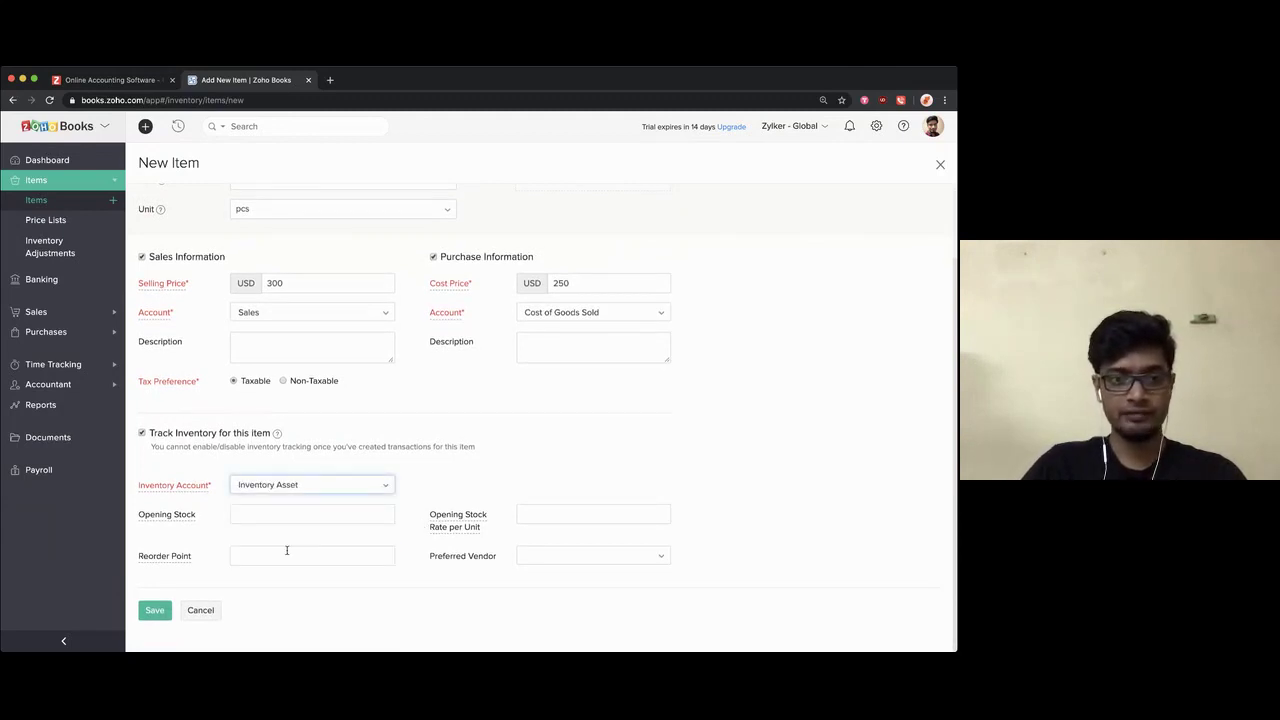
Step: Enter opening stock of 10 at a rate of 250 per unit
mouse_move(160, 515)
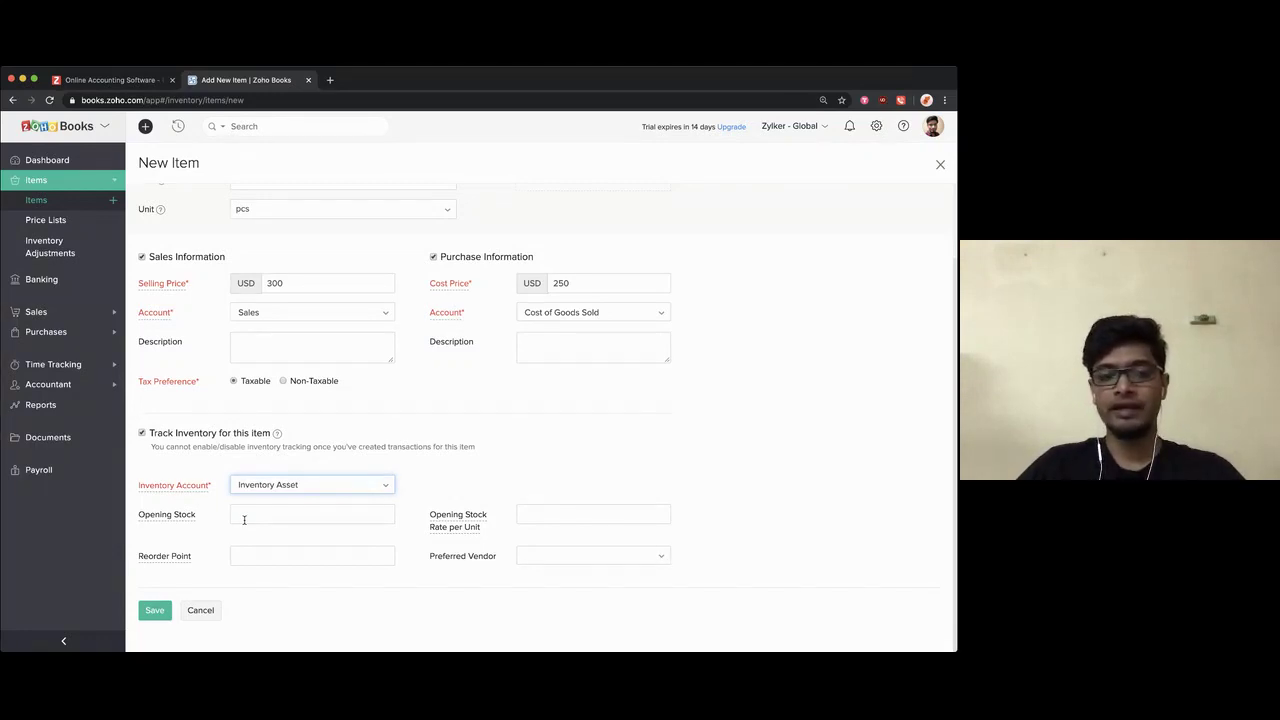
click(262, 511)
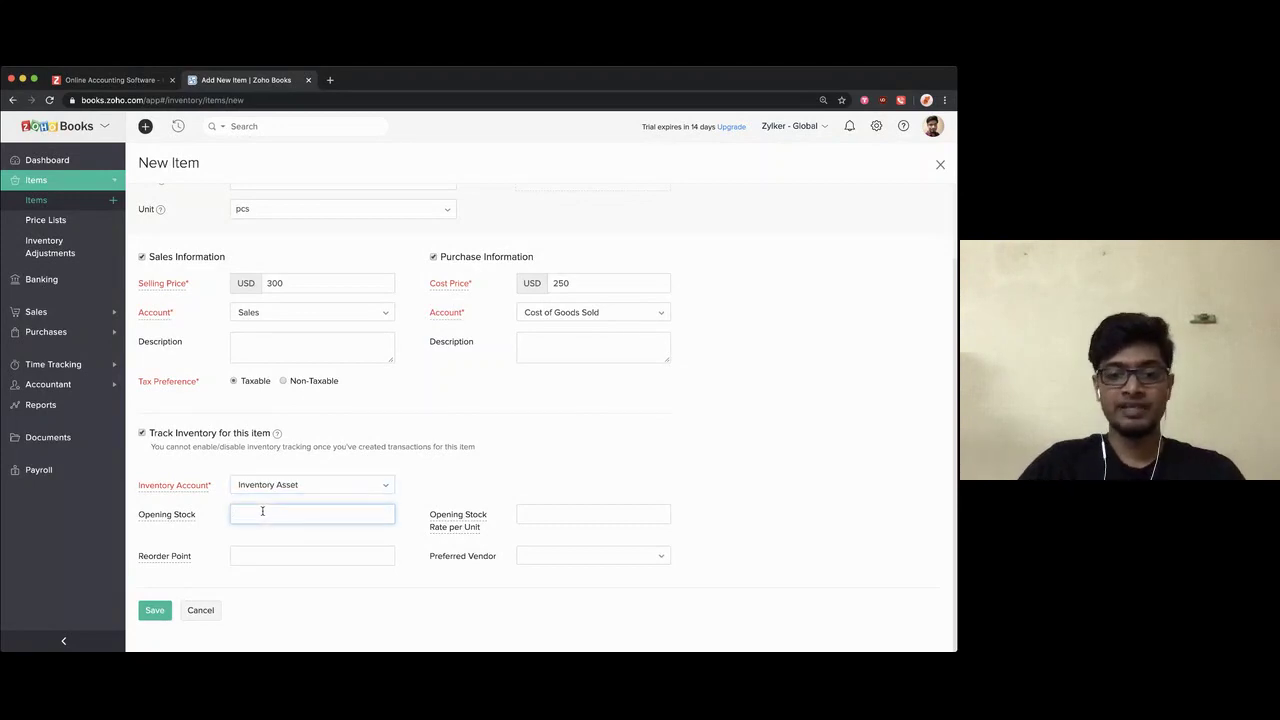
text(10)
click(415, 505)
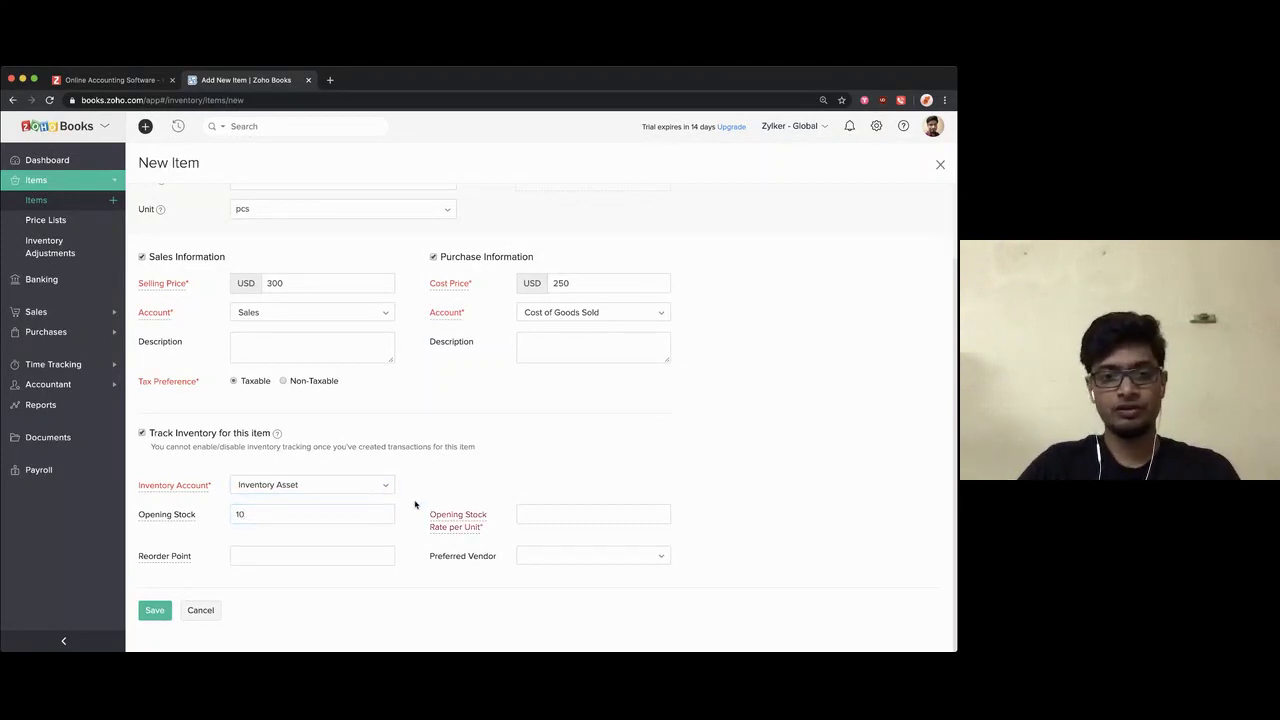
scroll(415, 505, up, 2)
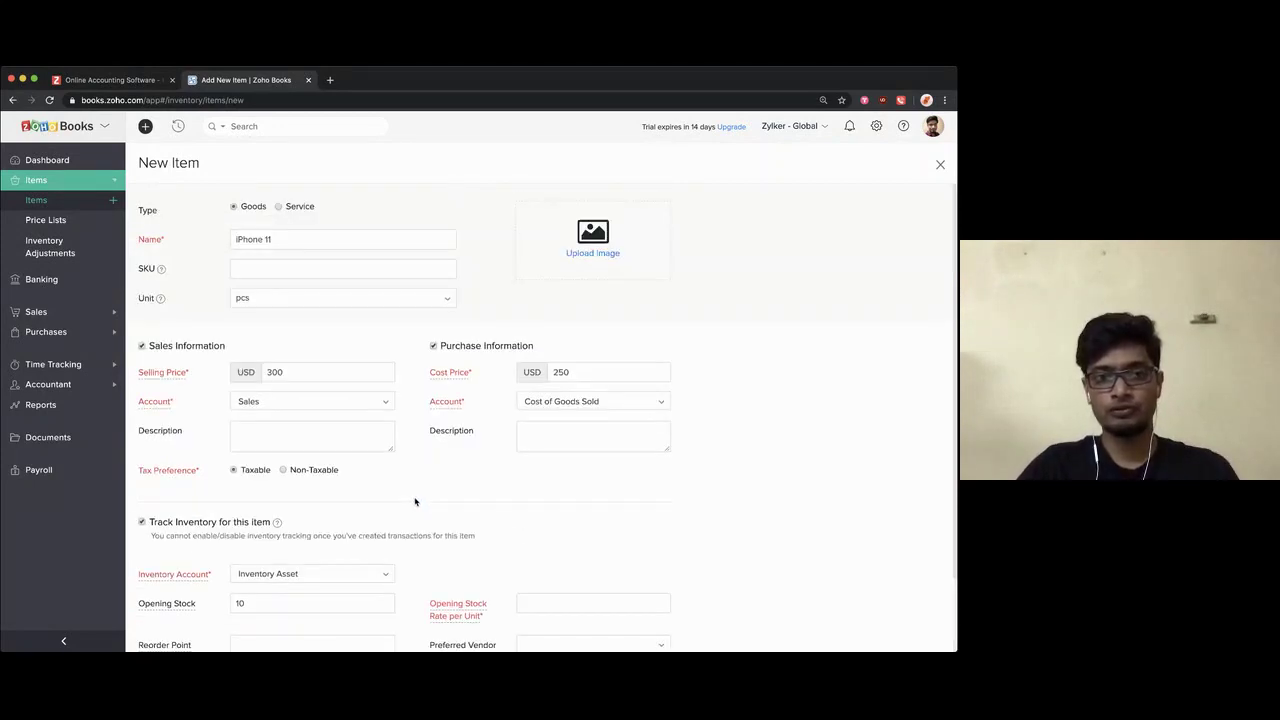
scroll(415, 501, down, 1)
scroll(415, 501, down, 1)
click(546, 517)
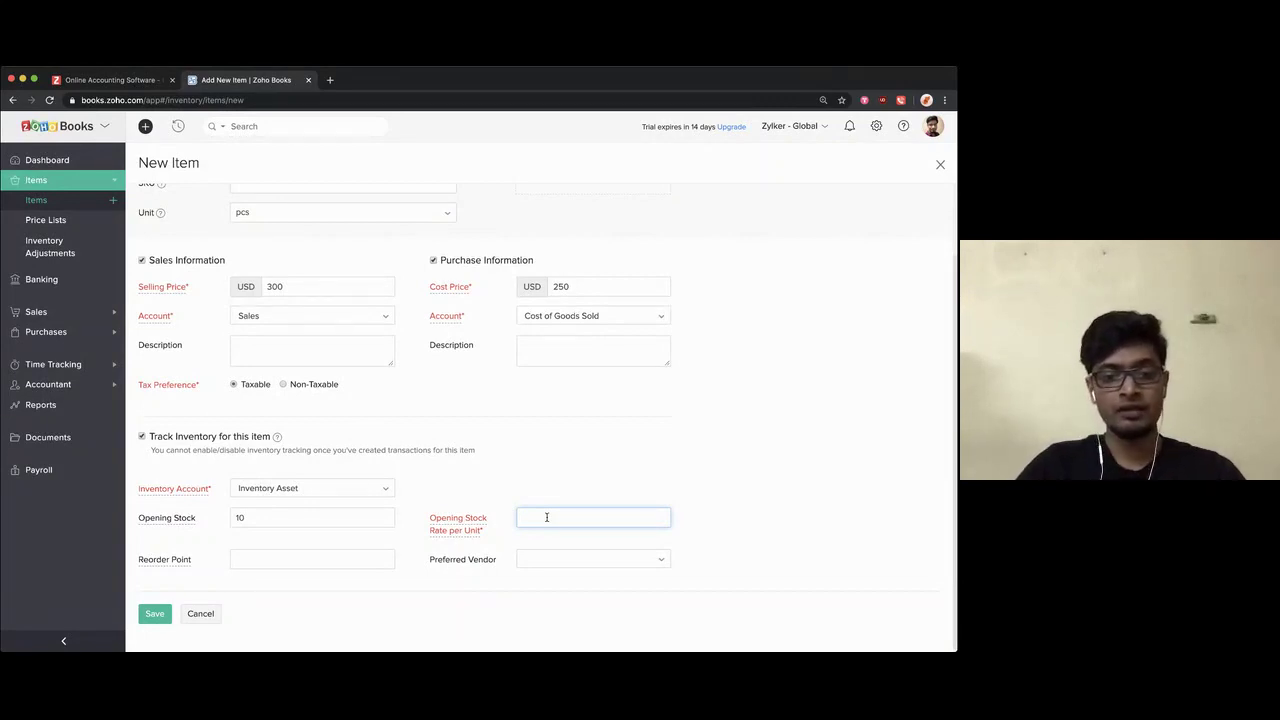
text(250)
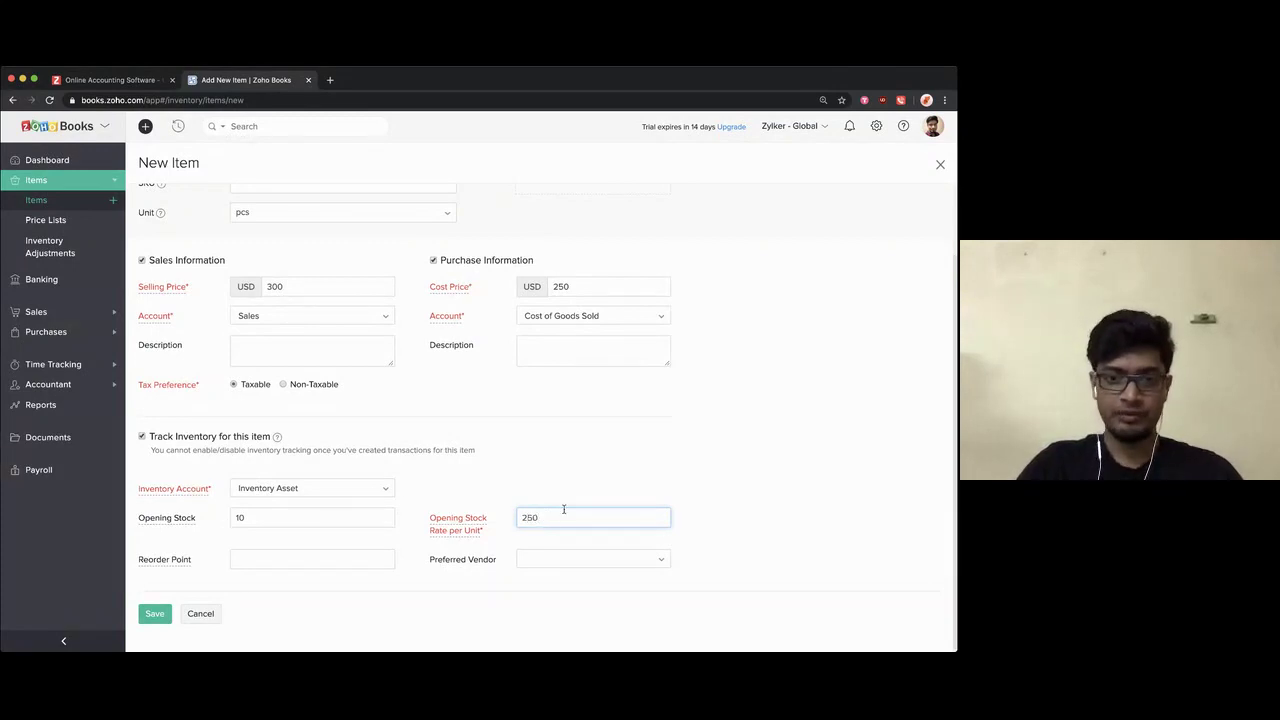
click(621, 480)
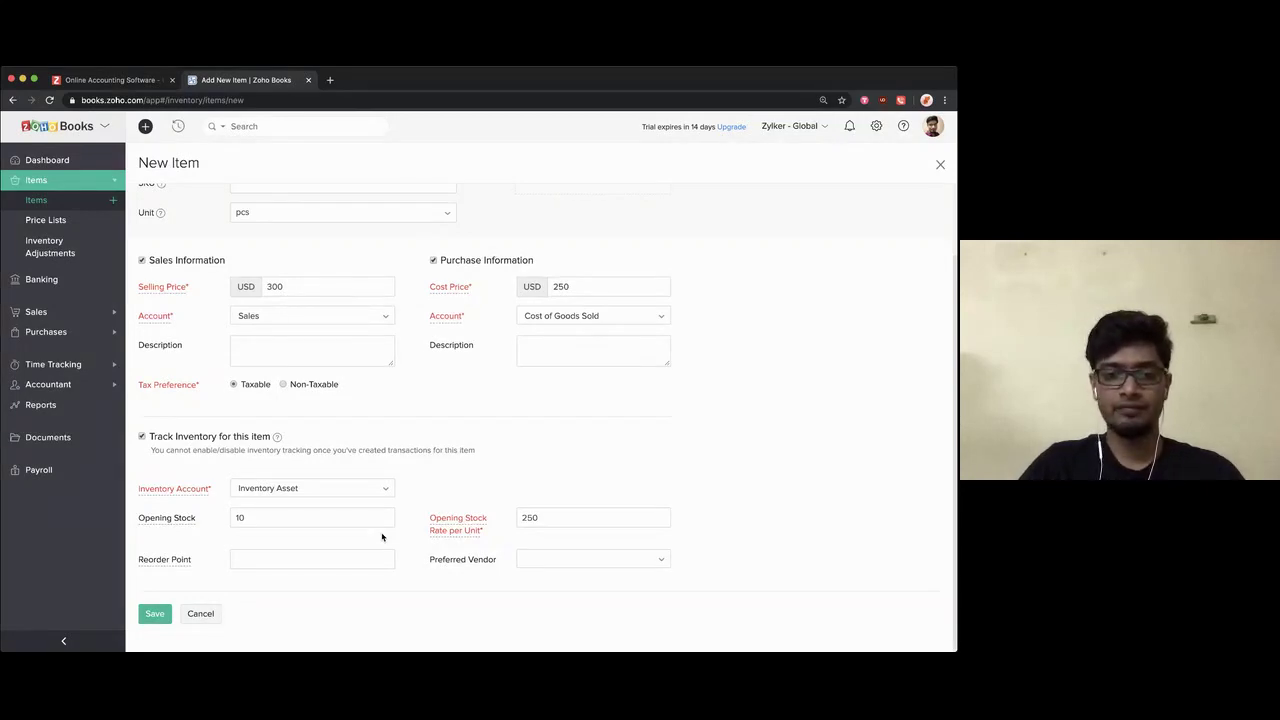
Step: Set the reorder point to 6 and choose the single listed vendor as preferred vendor
click(293, 563)
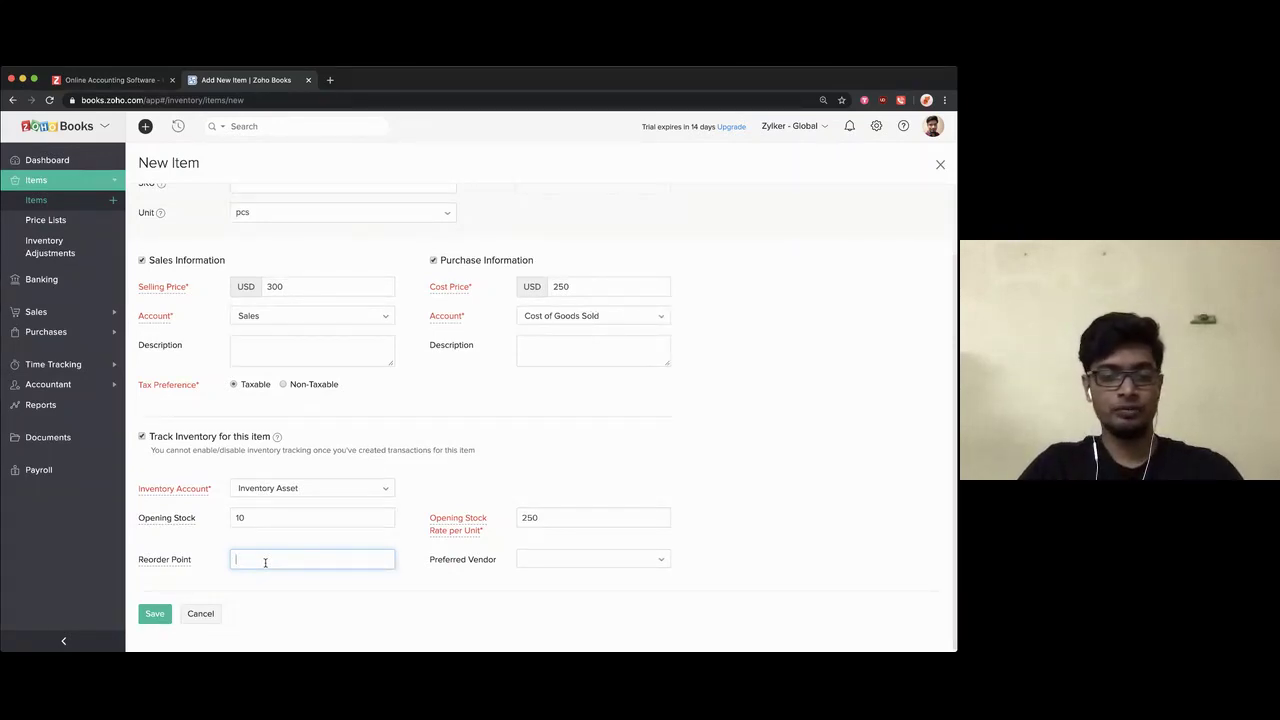
text(6)
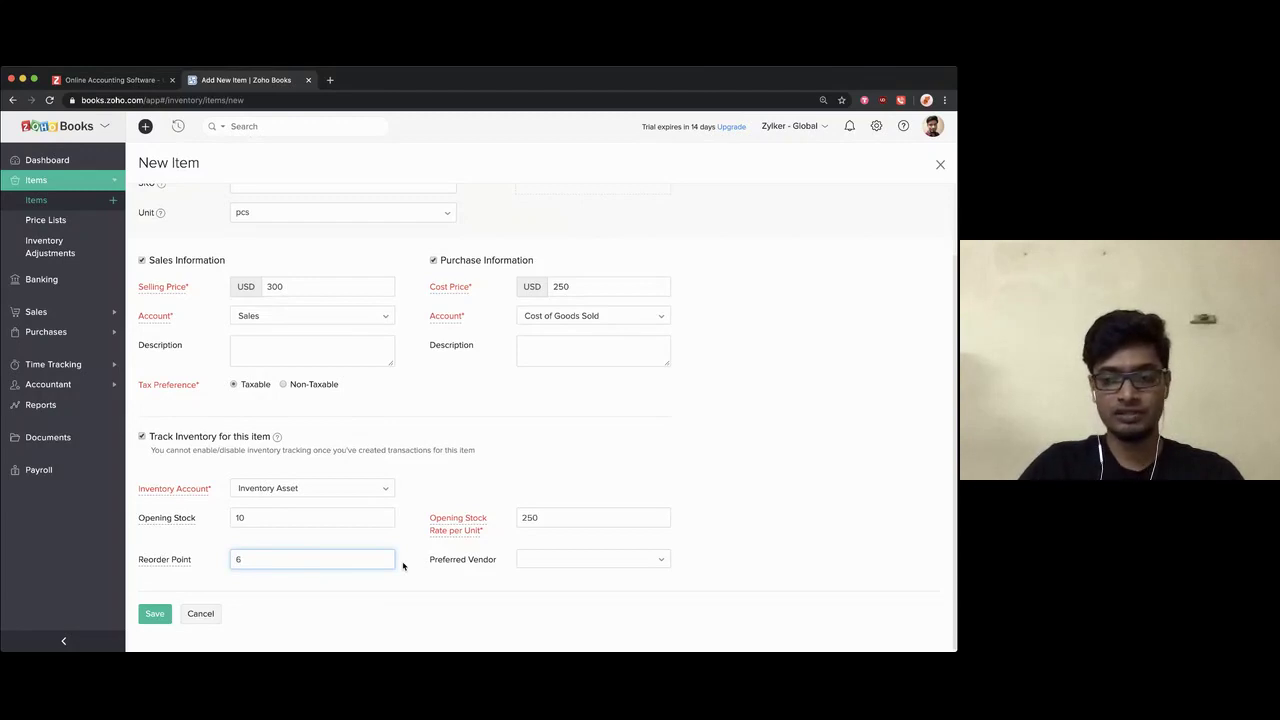
click(410, 566)
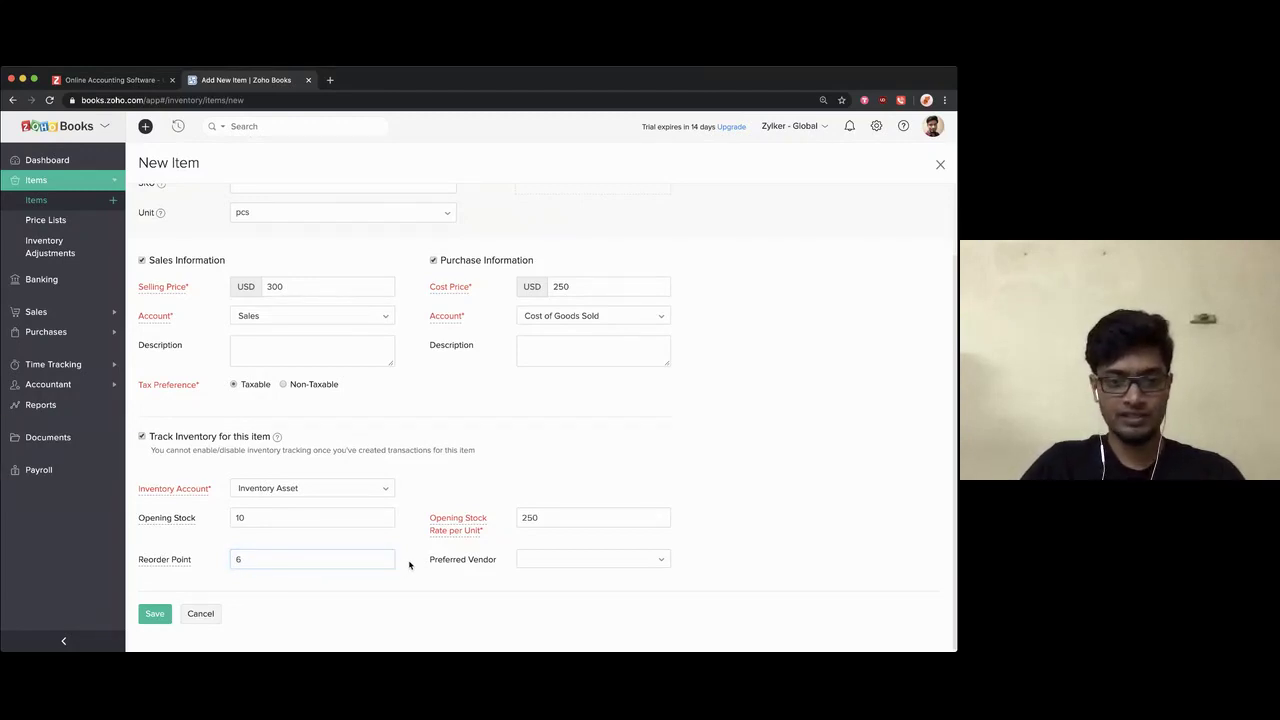
click(521, 560)
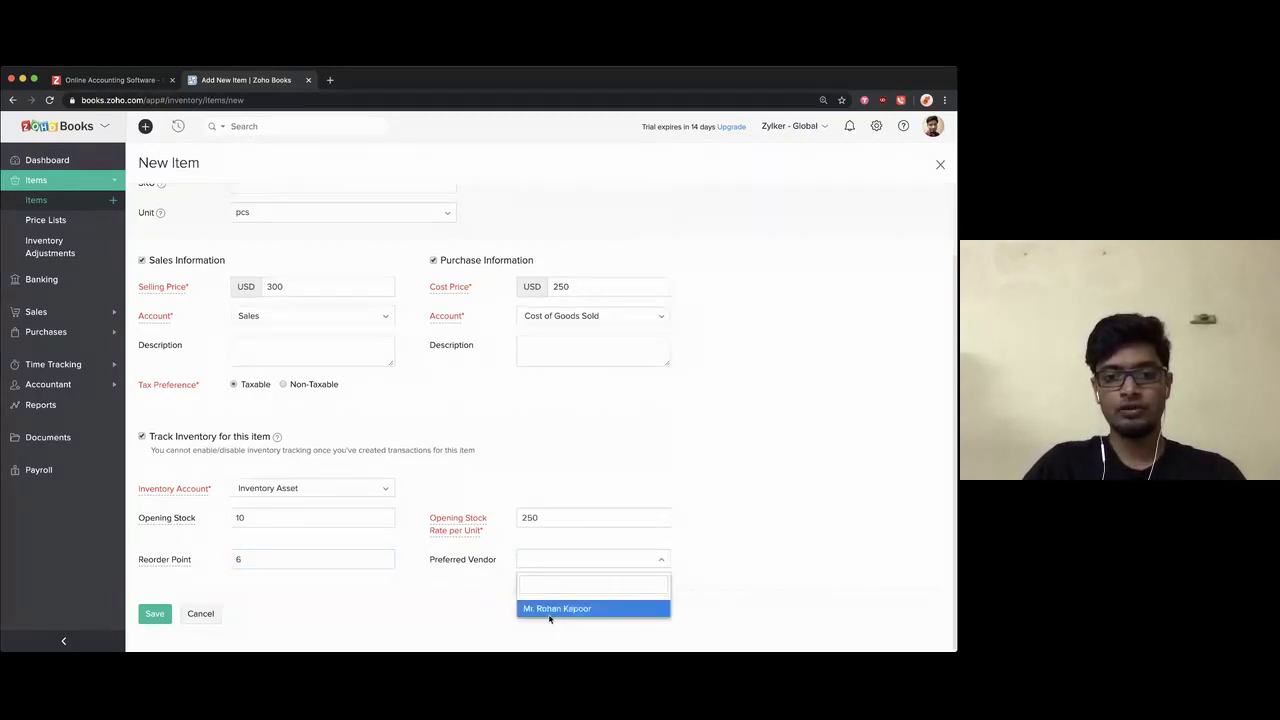
click(550, 610)
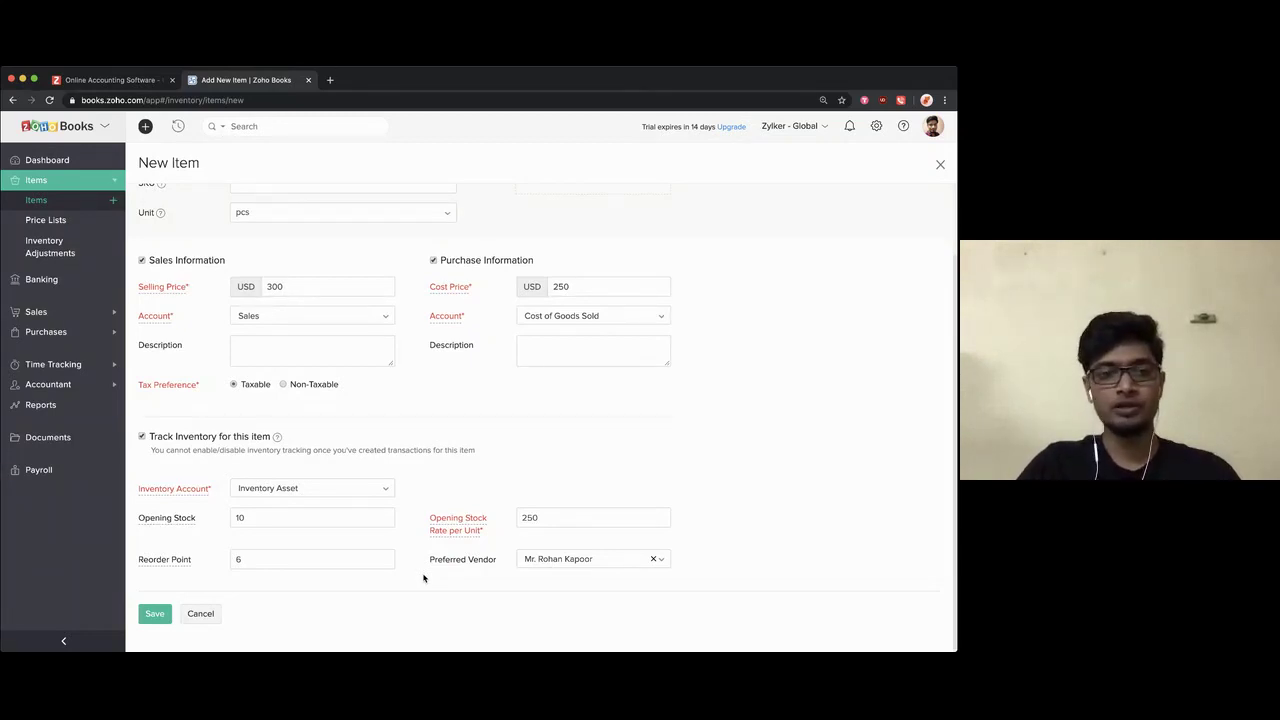
scroll(416, 489, up, 2)
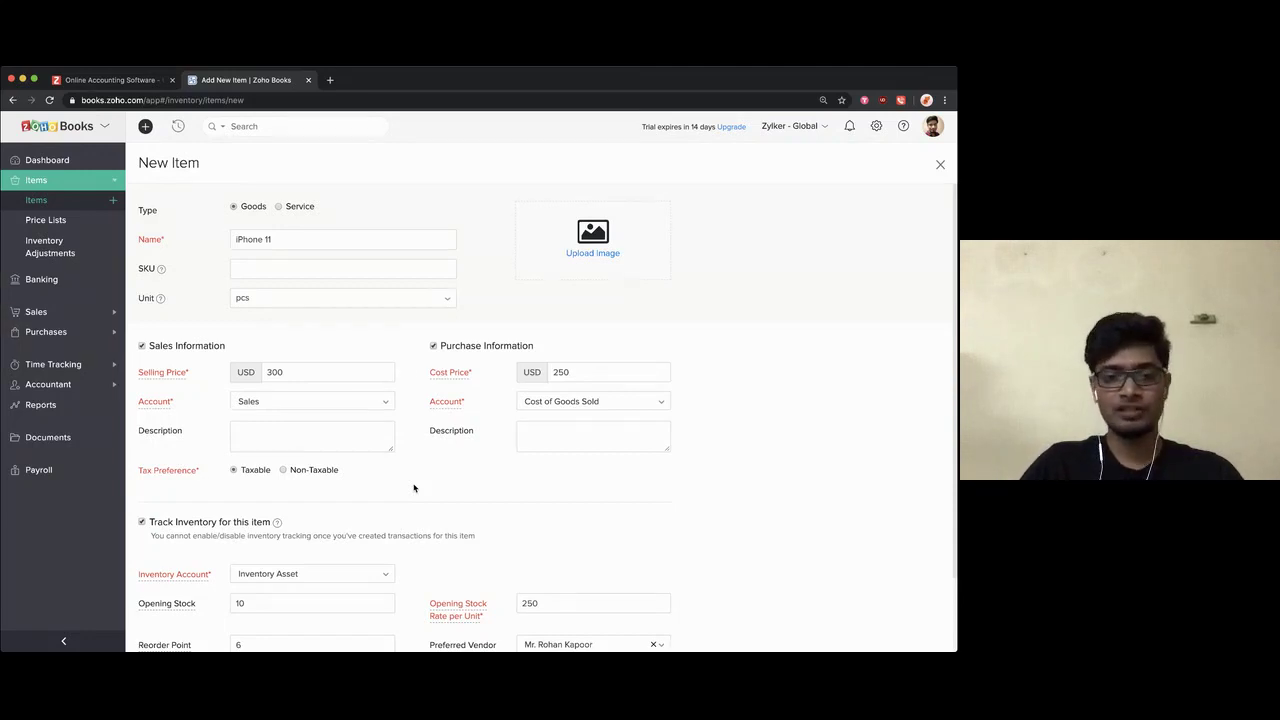
scroll(414, 488, down, 2)
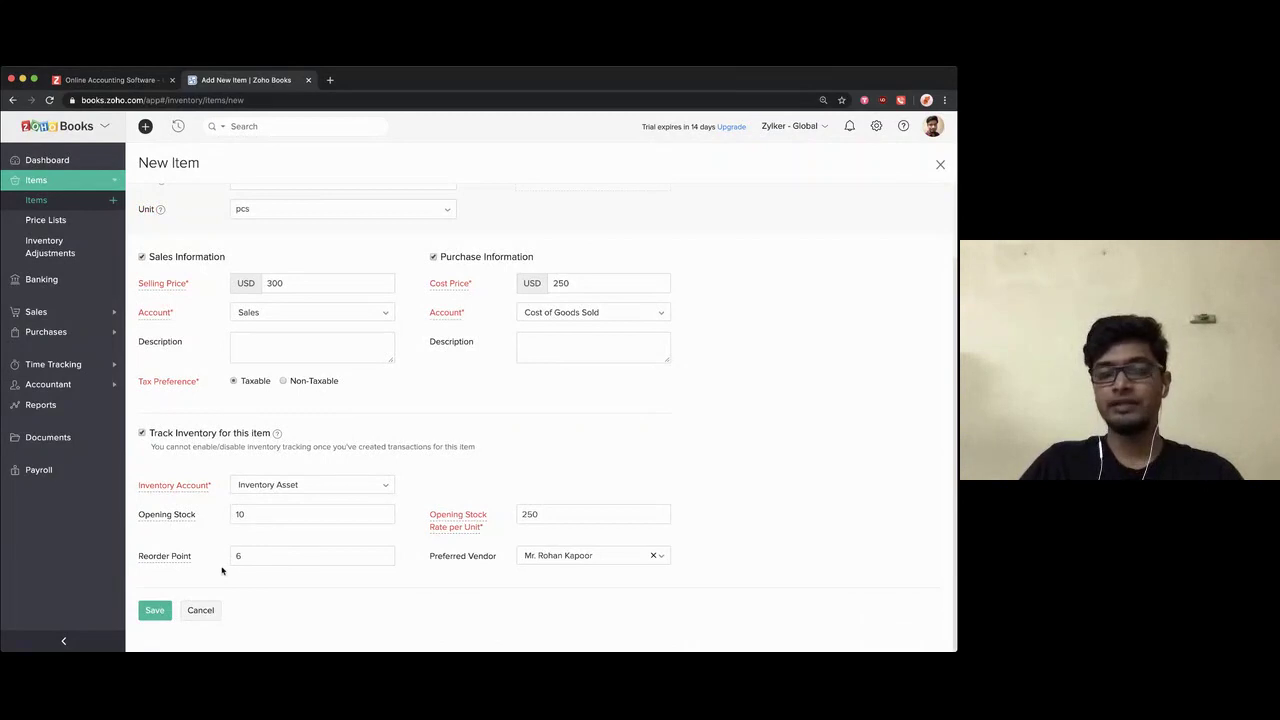
Step: Save the iPhone 11 item, check its 10 units available for sale, and view its Transactions
click(157, 611)
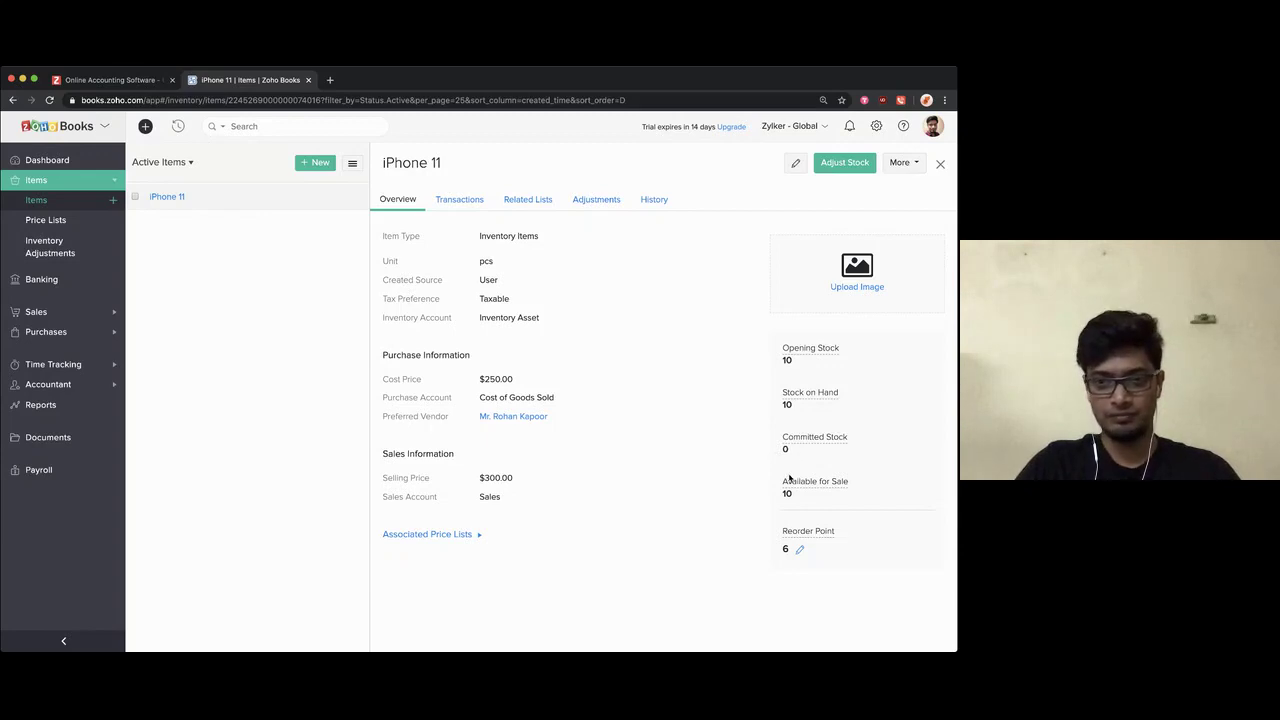
drag(799, 495, 767, 497)
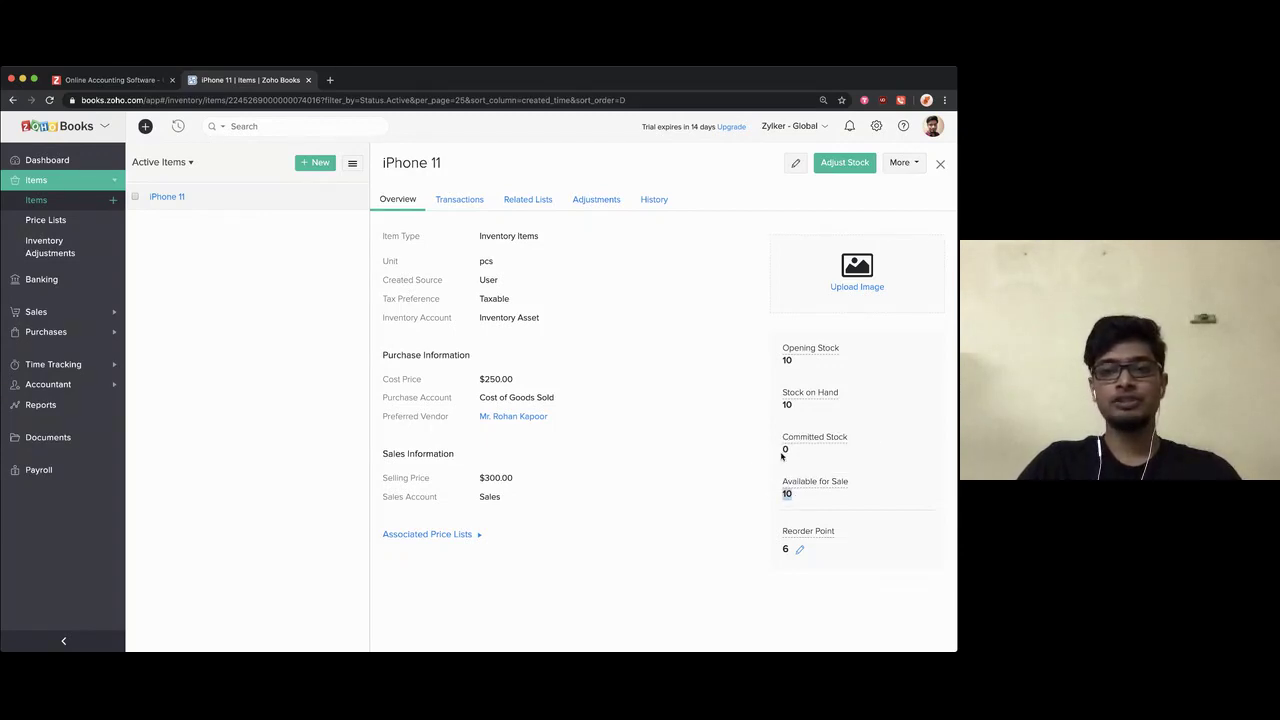
mouse_move(811, 437)
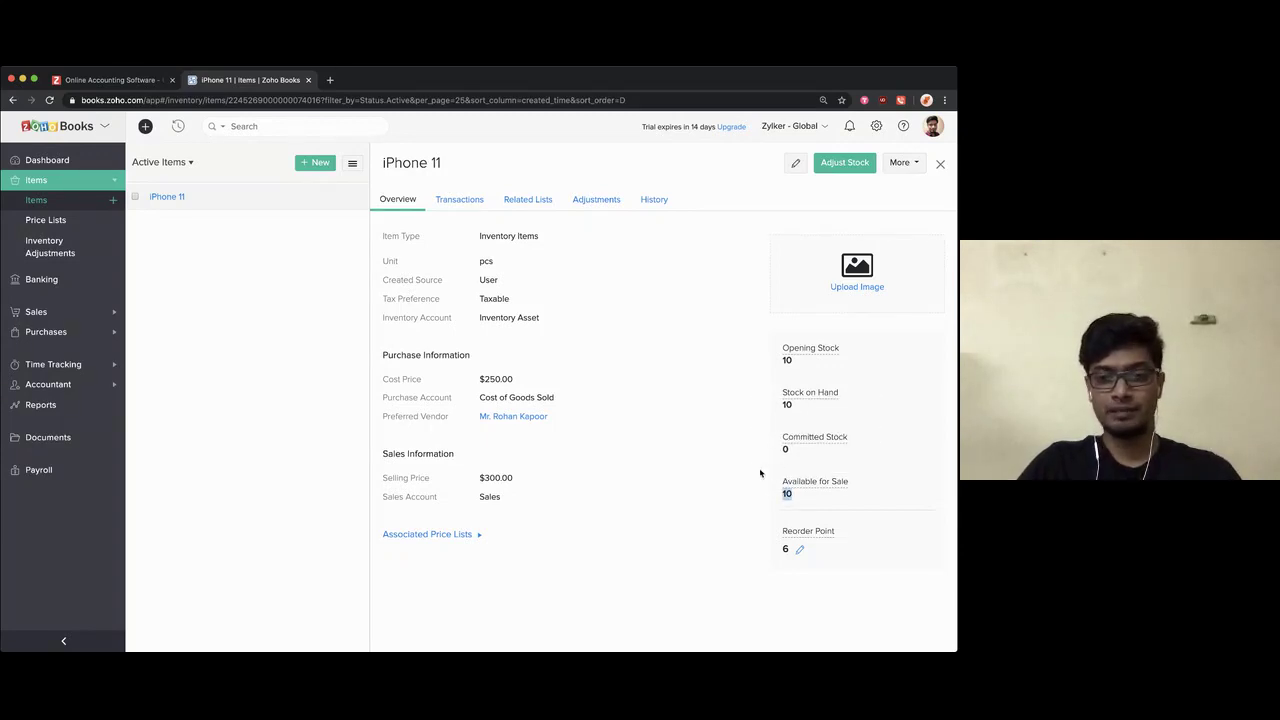
click(463, 201)
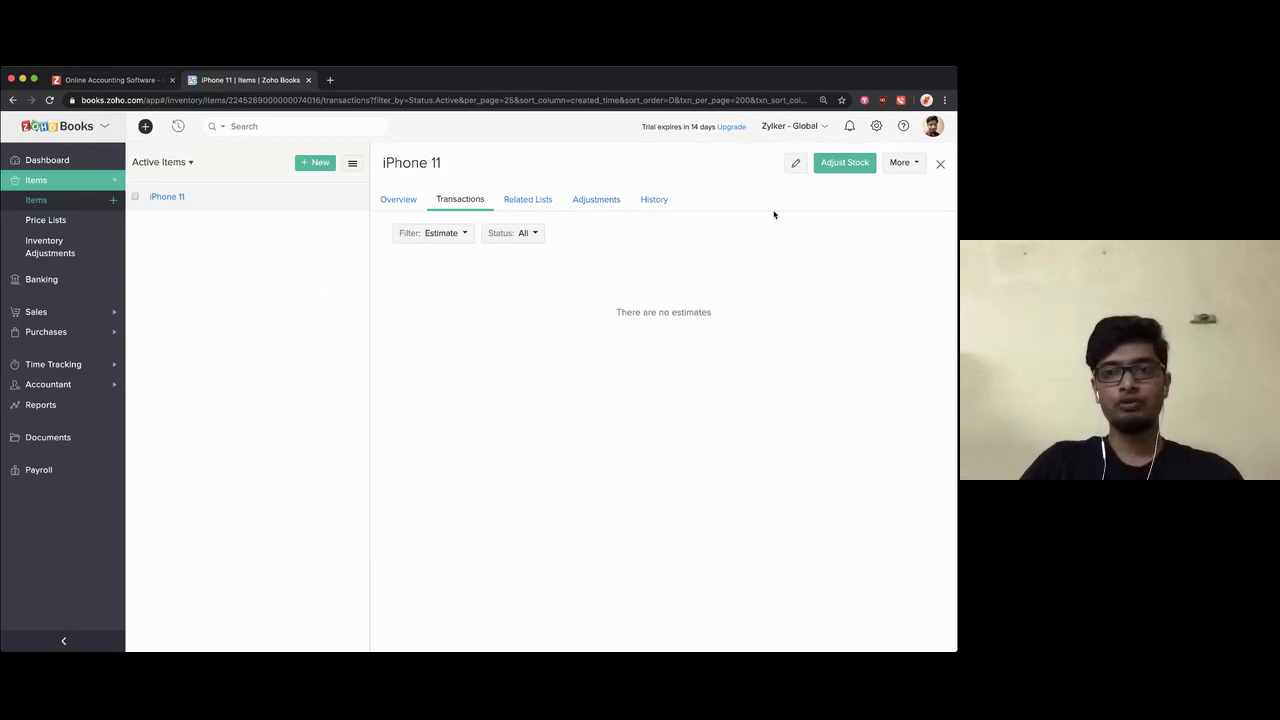
Step: Open Settings > Opening Balances and highlight the 2500.00 Inventory Asset debit
click(876, 126)
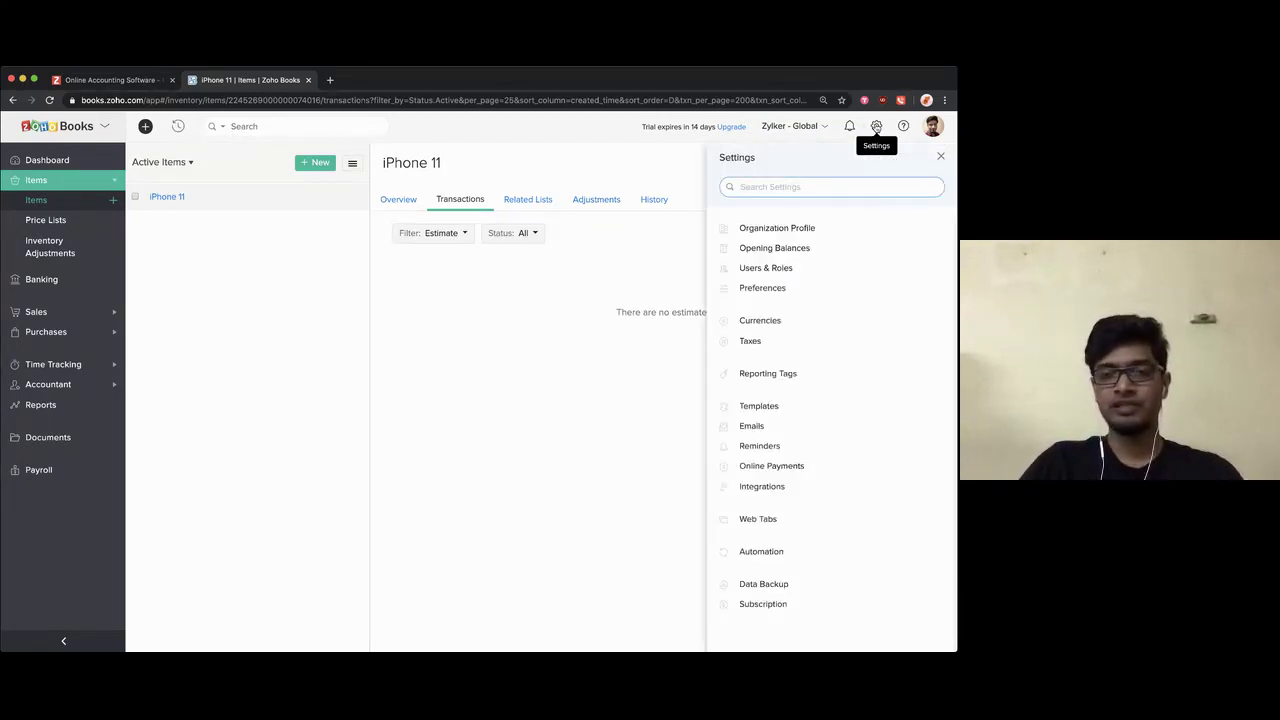
click(763, 248)
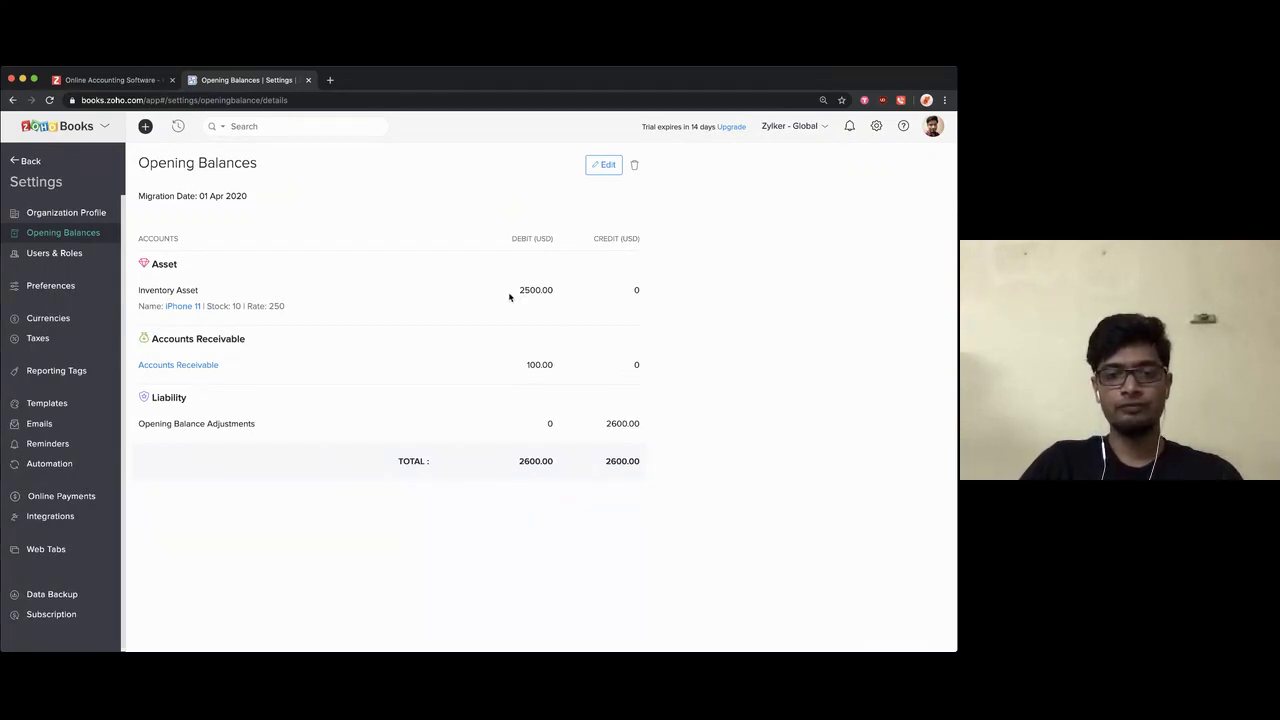
drag(514, 291, 554, 290)
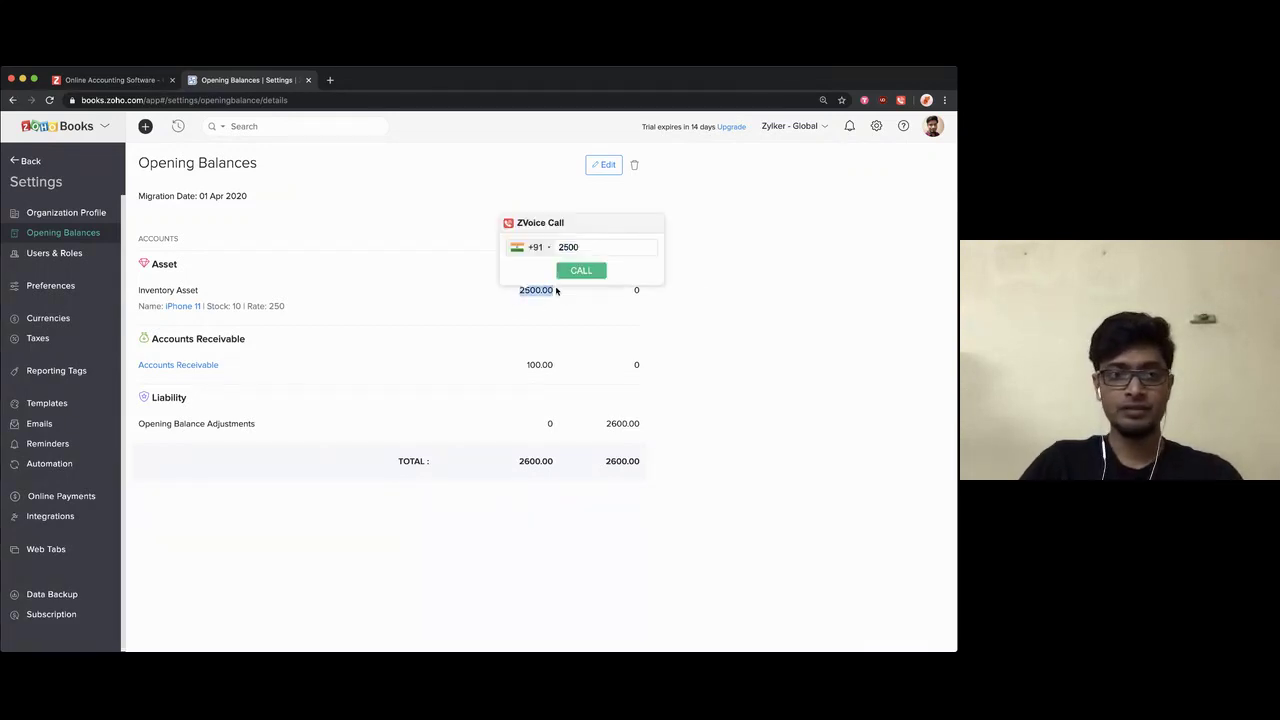
click(556, 290)
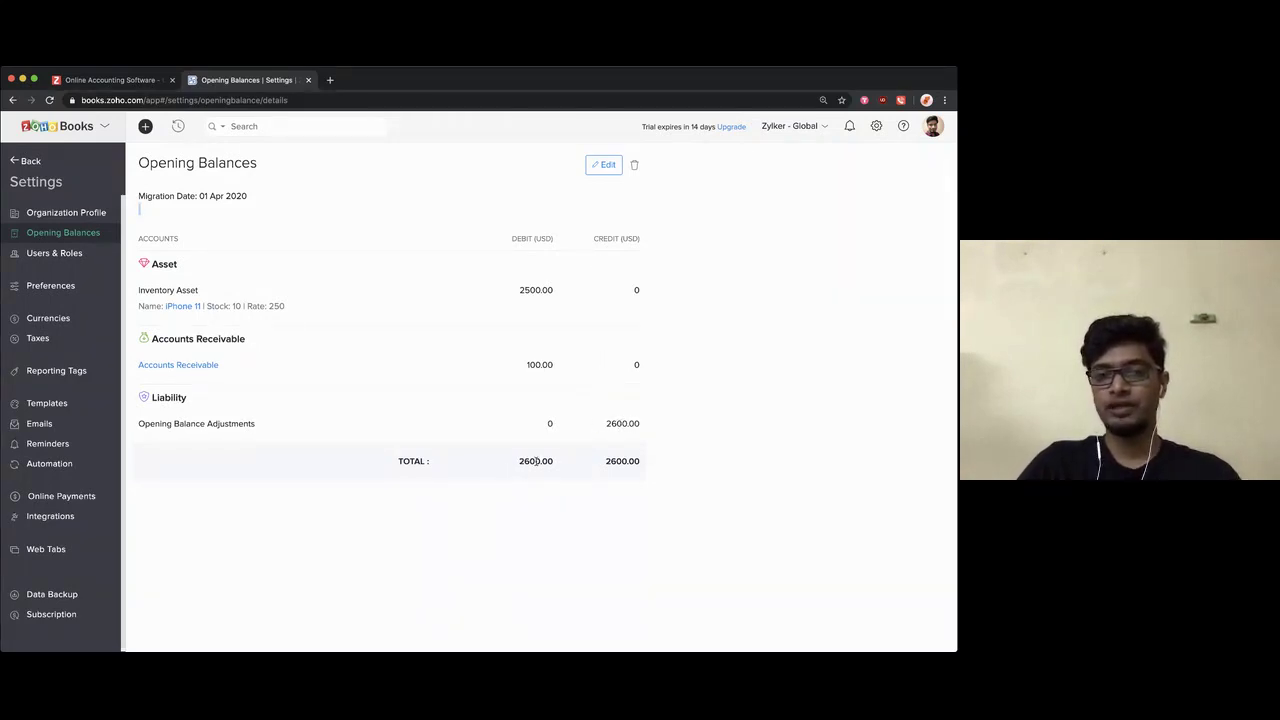
Step: Open the opening balances edit form, showing 2600.00 debit against 2600.00 adjustments as of 01 Apr 2020
click(594, 172)
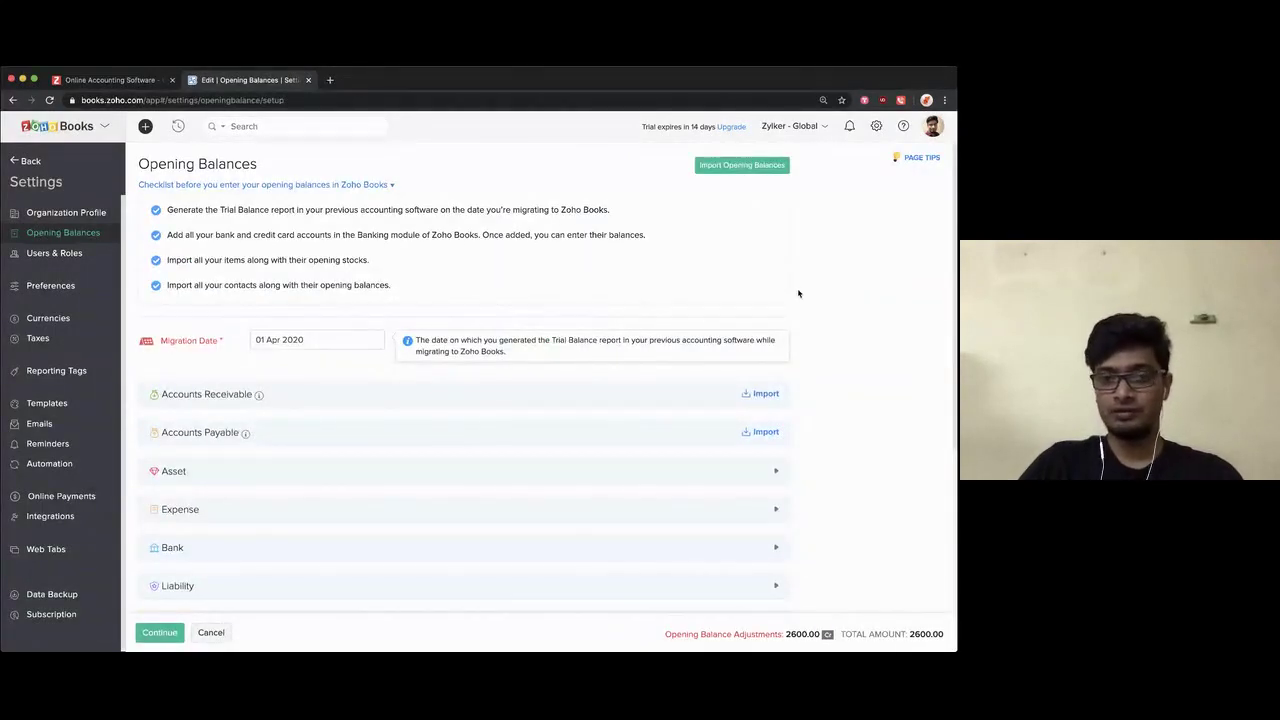
scroll(808, 367, down, 1)
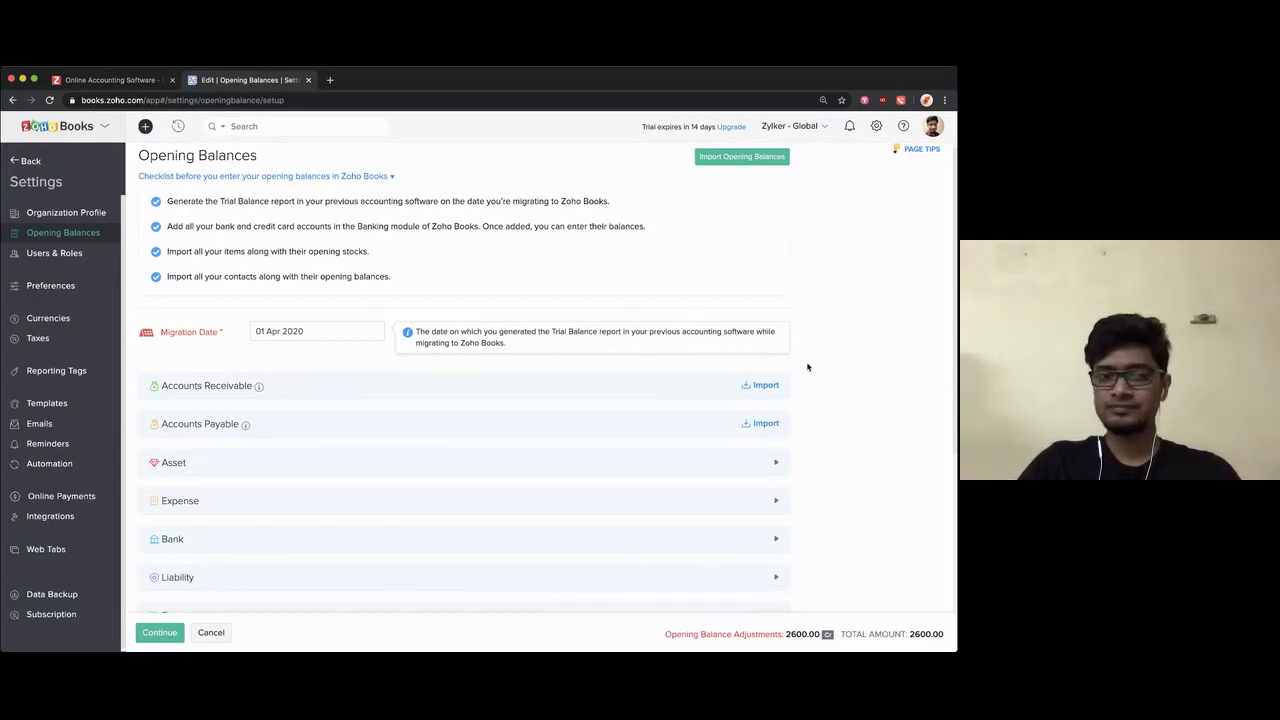
scroll(543, 425, down, 3)
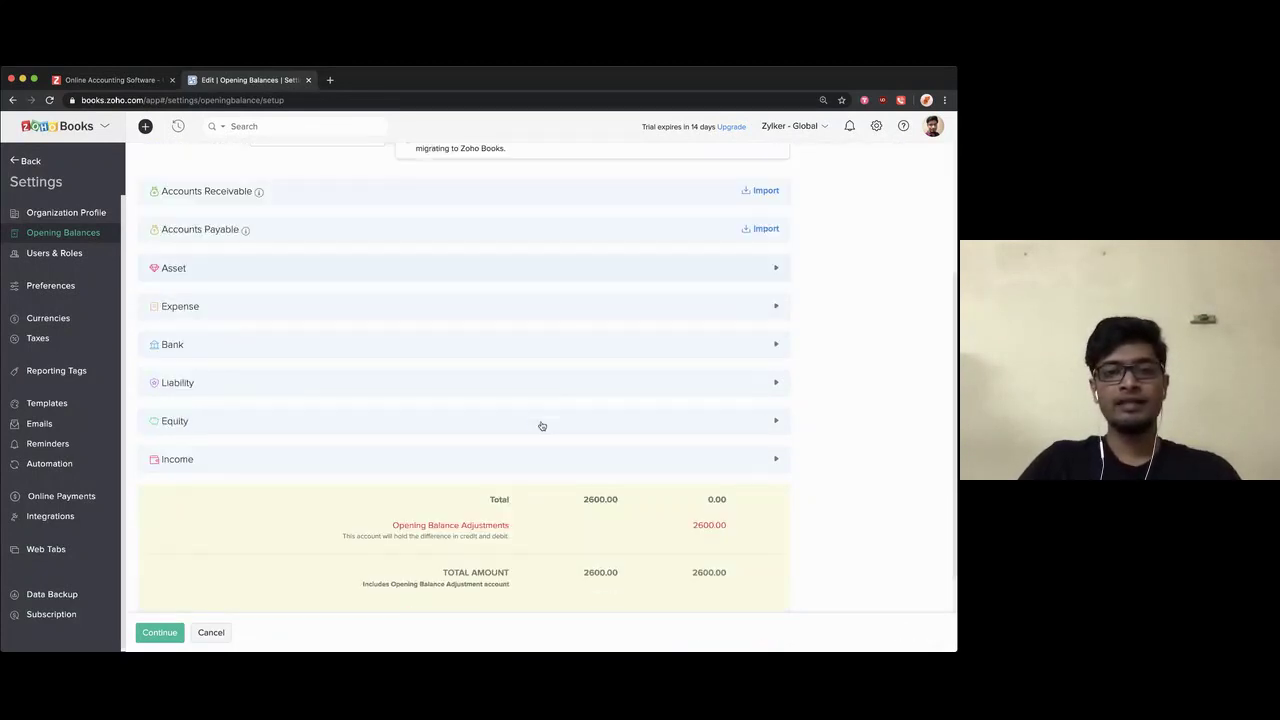
Step: Expand and review the Asset and Income balances, cancel without saving, and exit Settings to Items
click(427, 268)
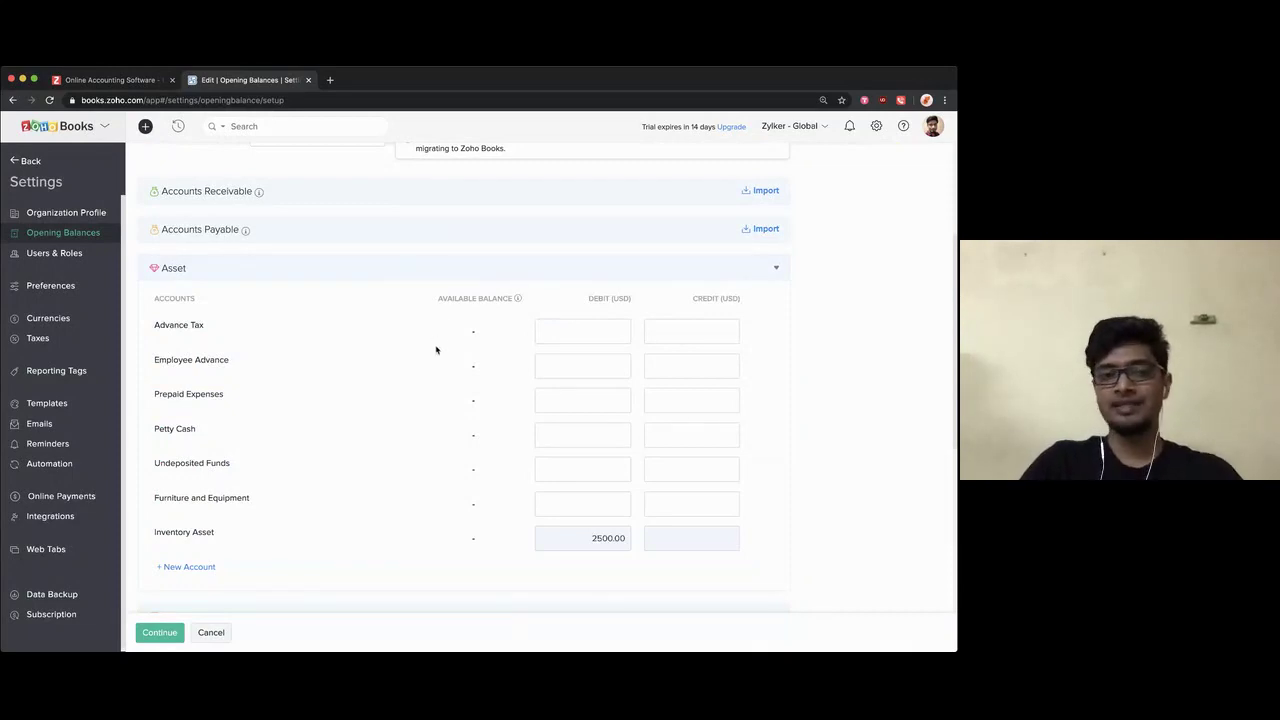
scroll(434, 345, down, 3)
scroll(373, 458, down, 2)
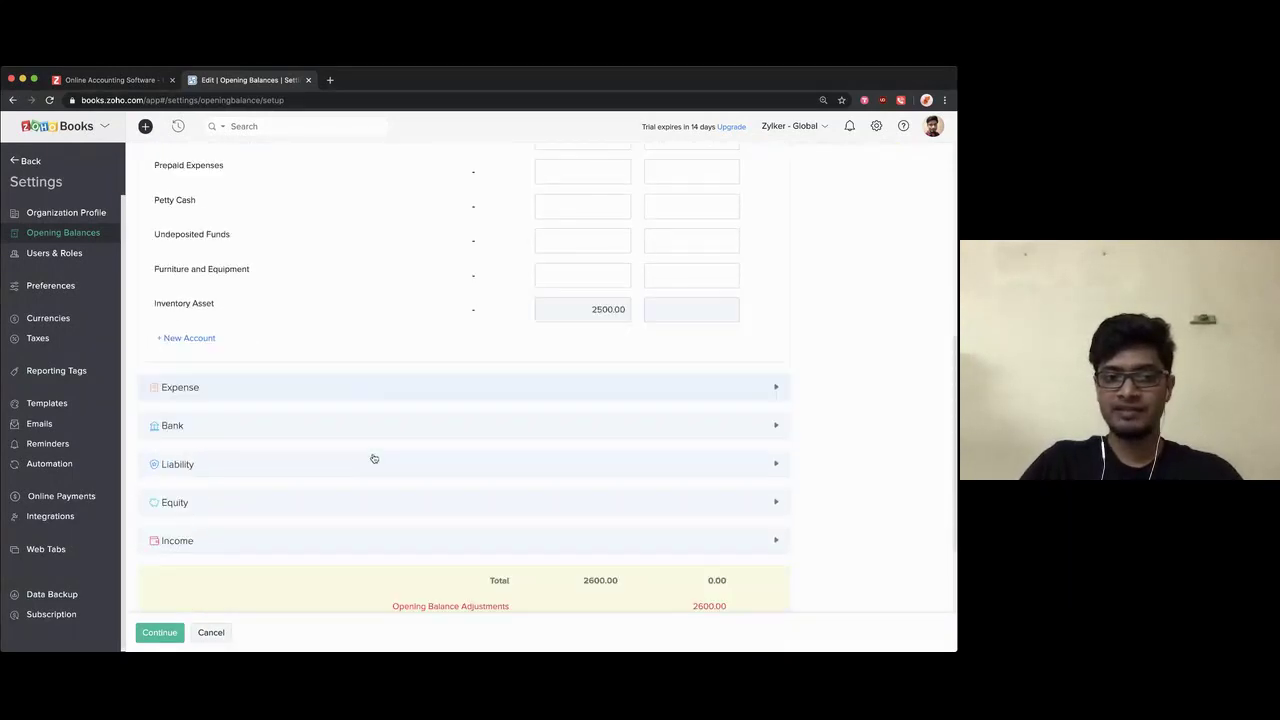
click(331, 516)
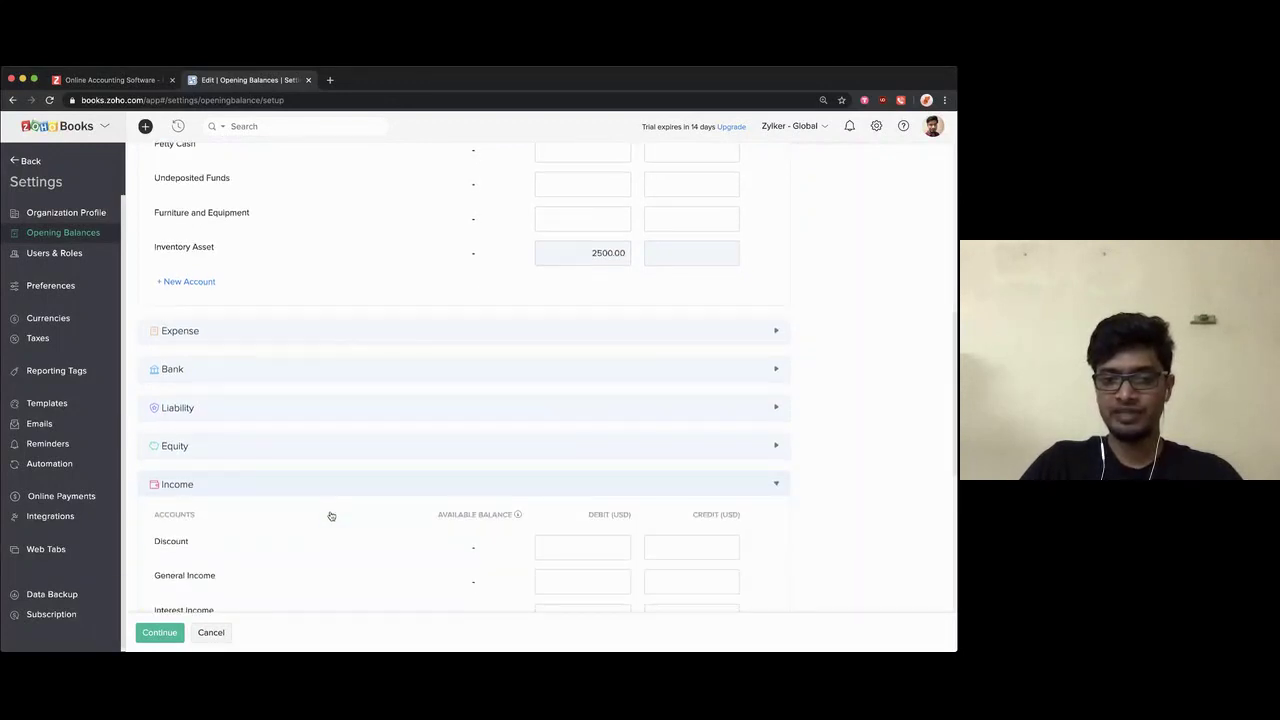
scroll(331, 516, up, 5)
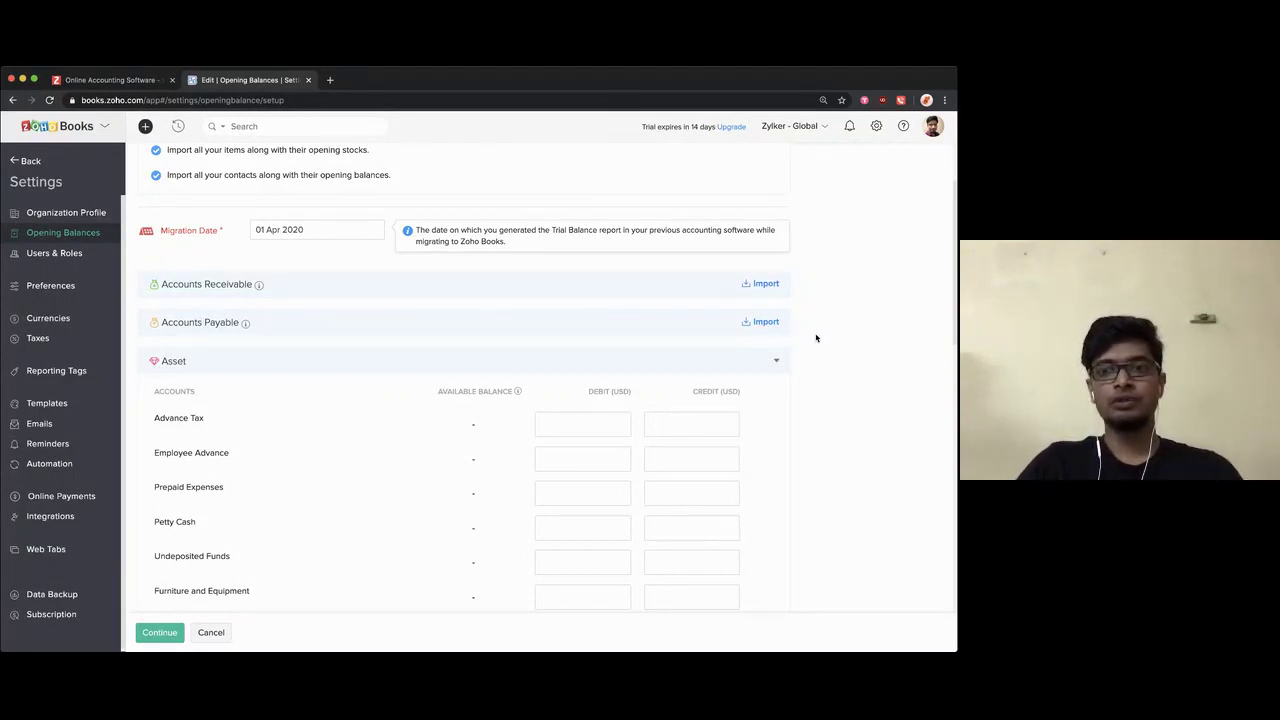
scroll(816, 338, down, 3)
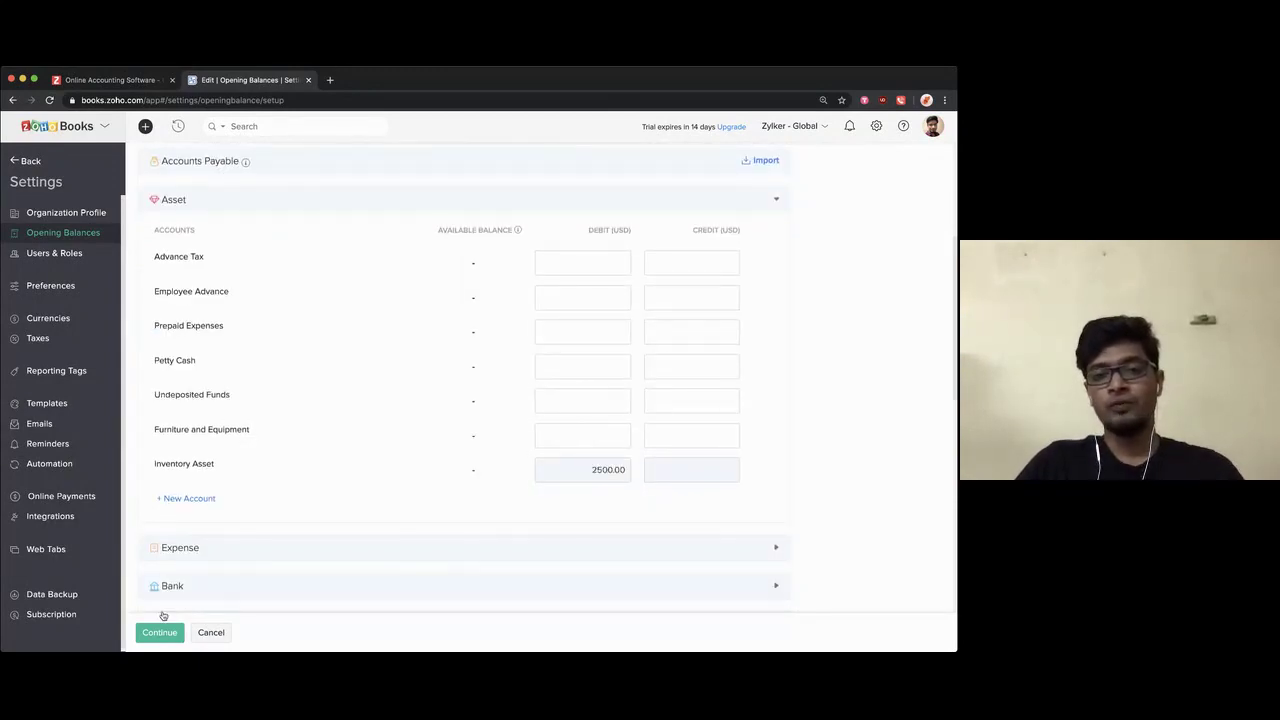
scroll(397, 483, up, 5)
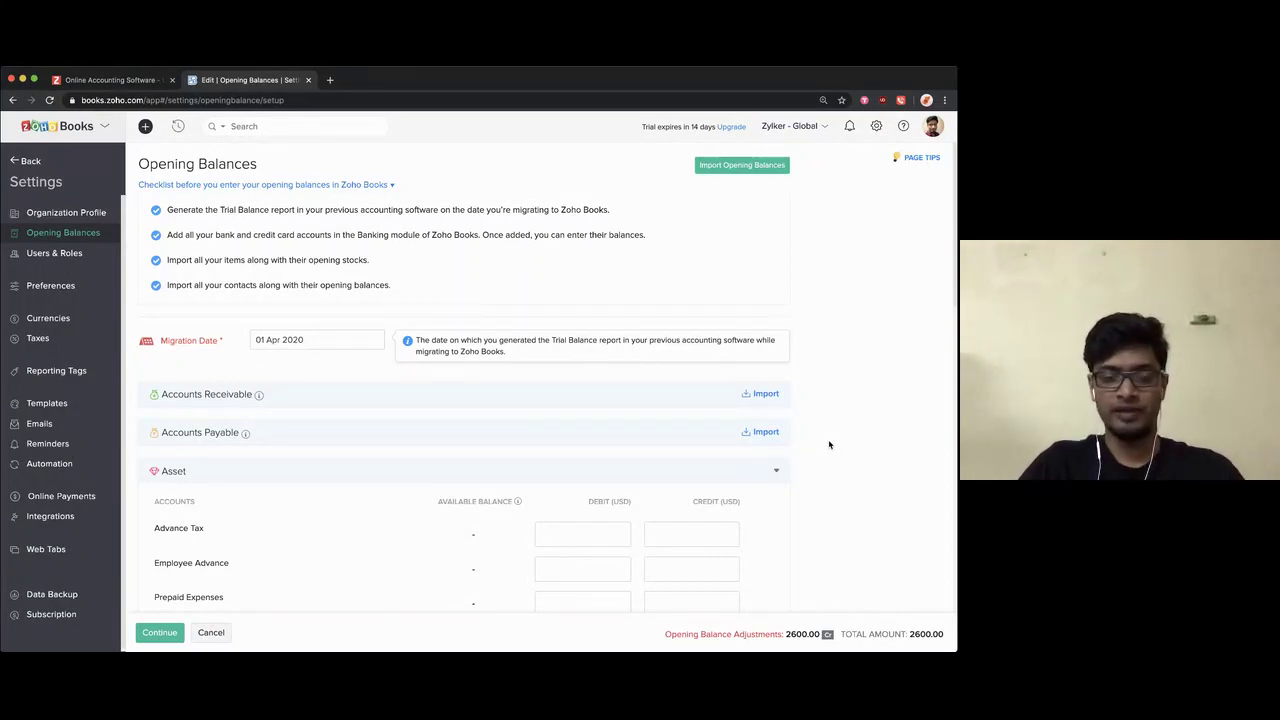
click(207, 632)
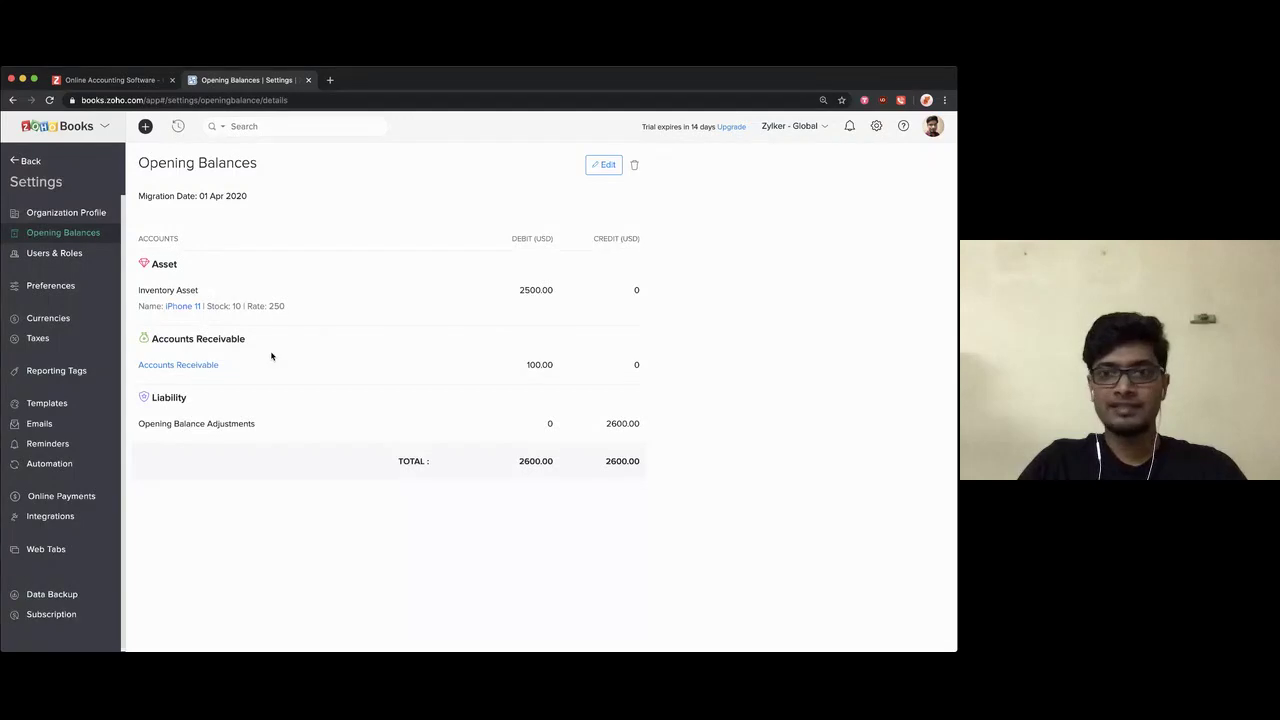
click(33, 164)
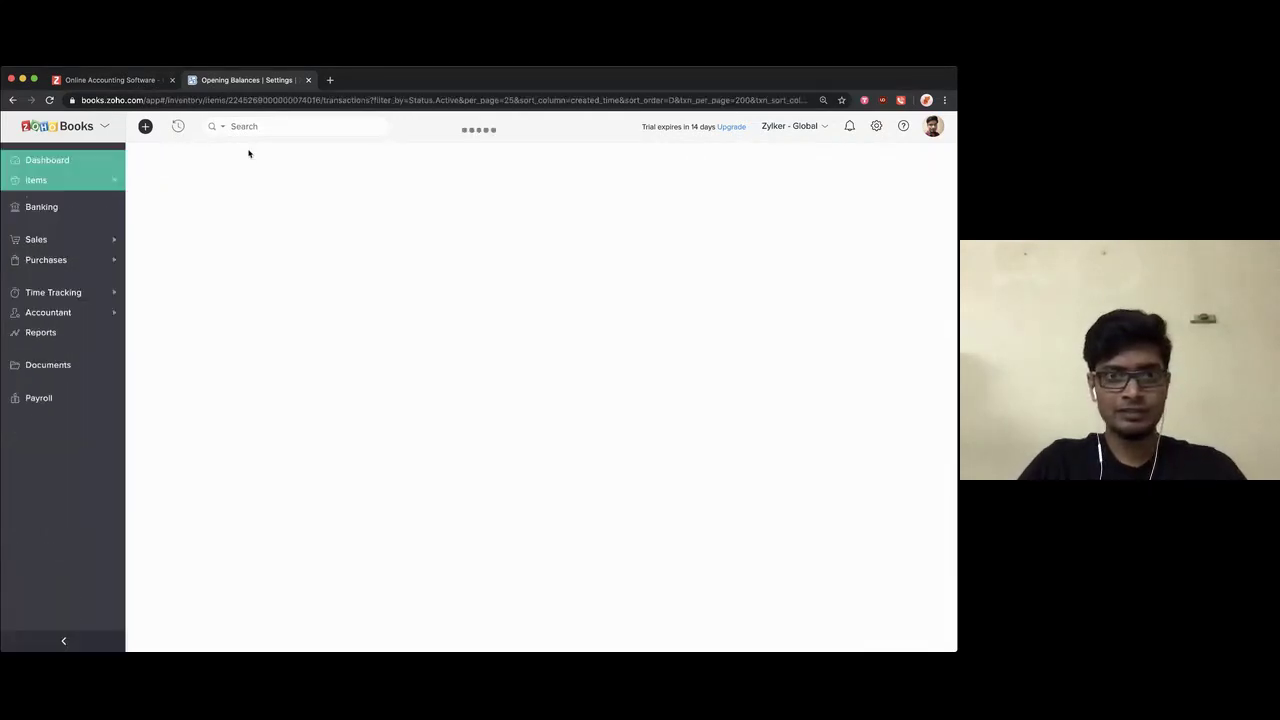